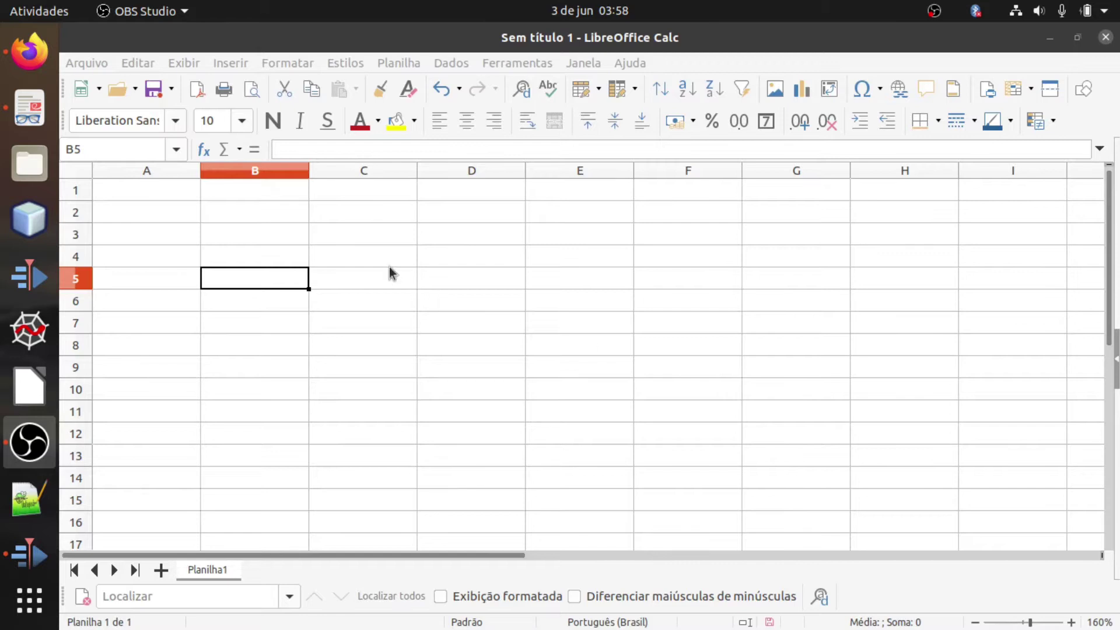
click(324, 243)
click(162, 190)
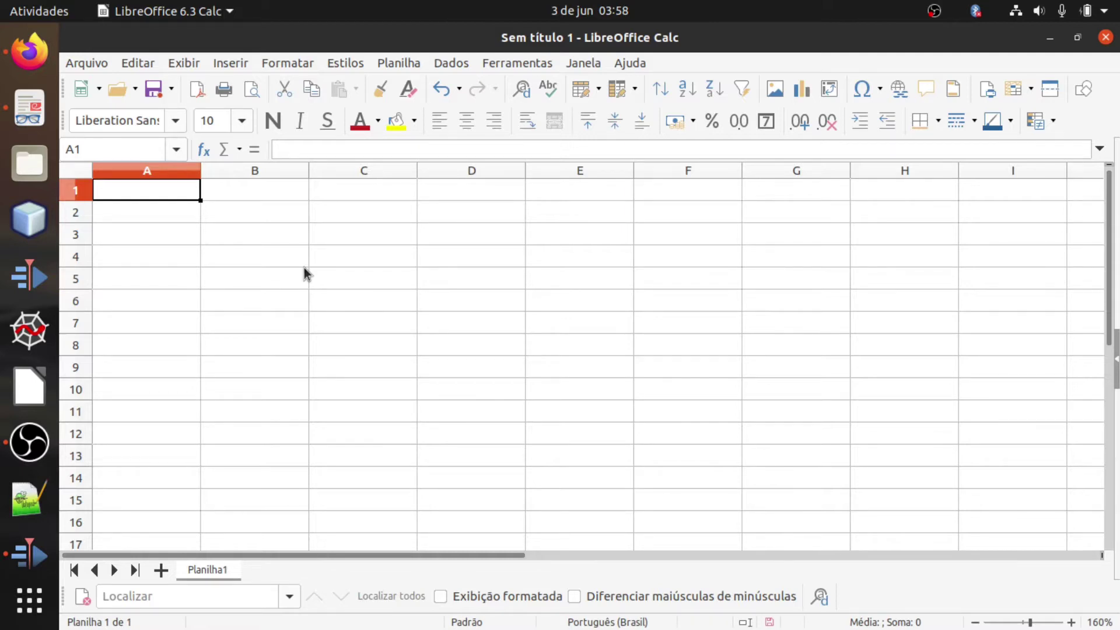
click(303, 288)
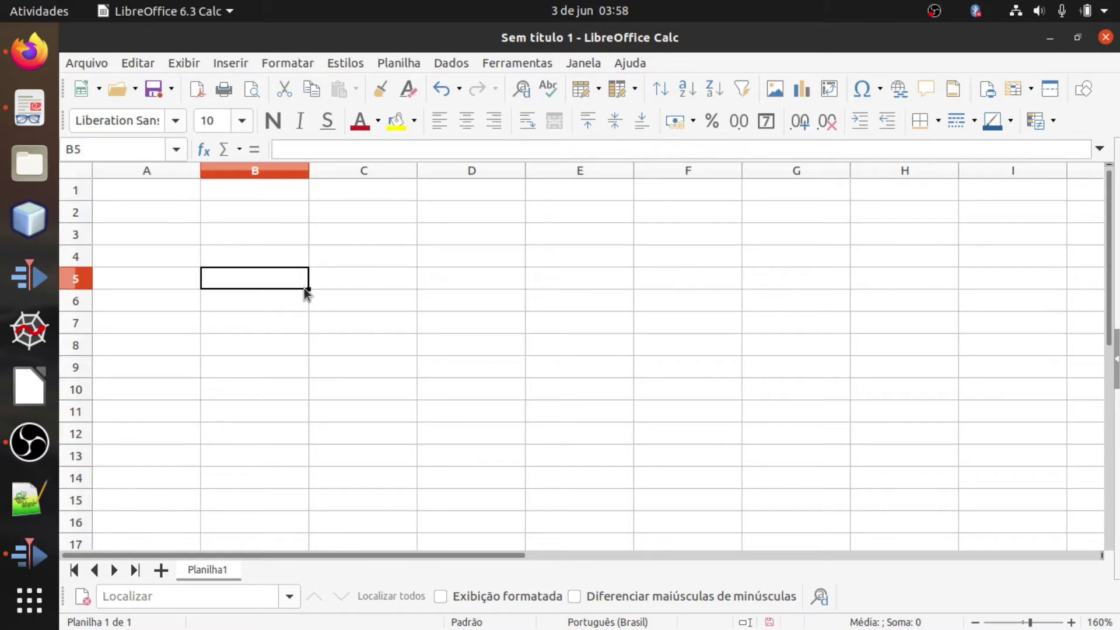
click(162, 213)
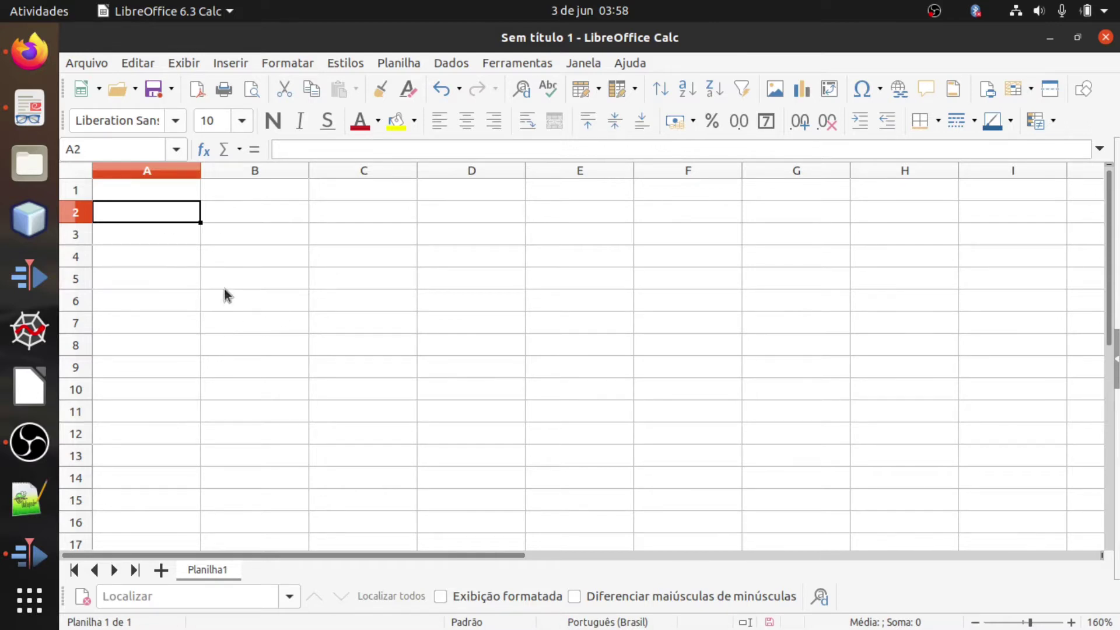
click(253, 337)
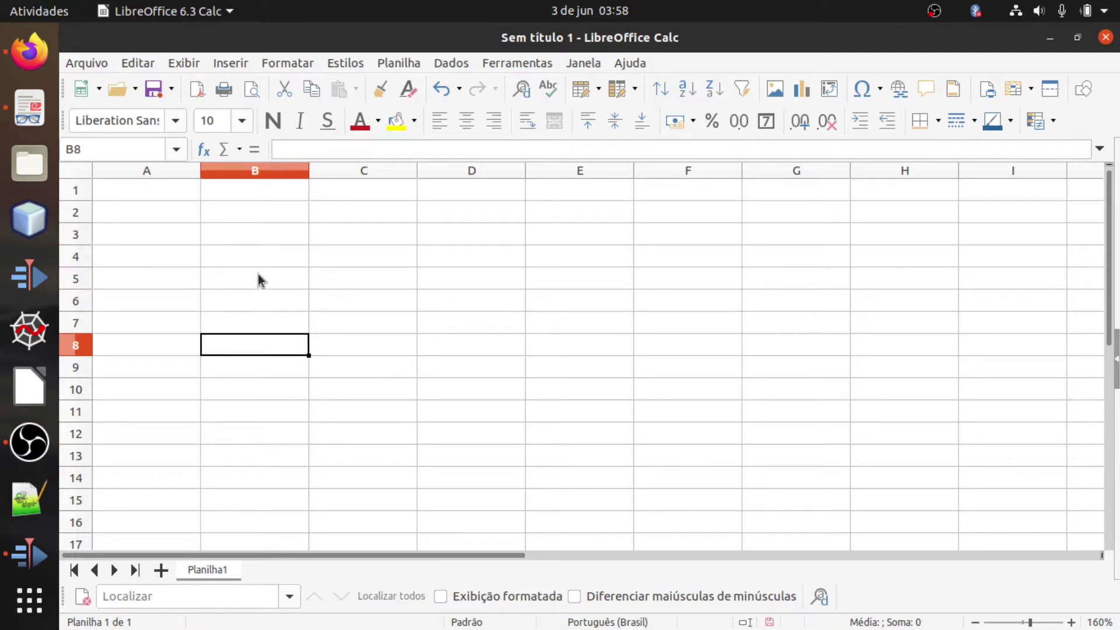
Enter the heading "Nome" in A1 and the first student's name, with its accent, in A2
click(118, 194)
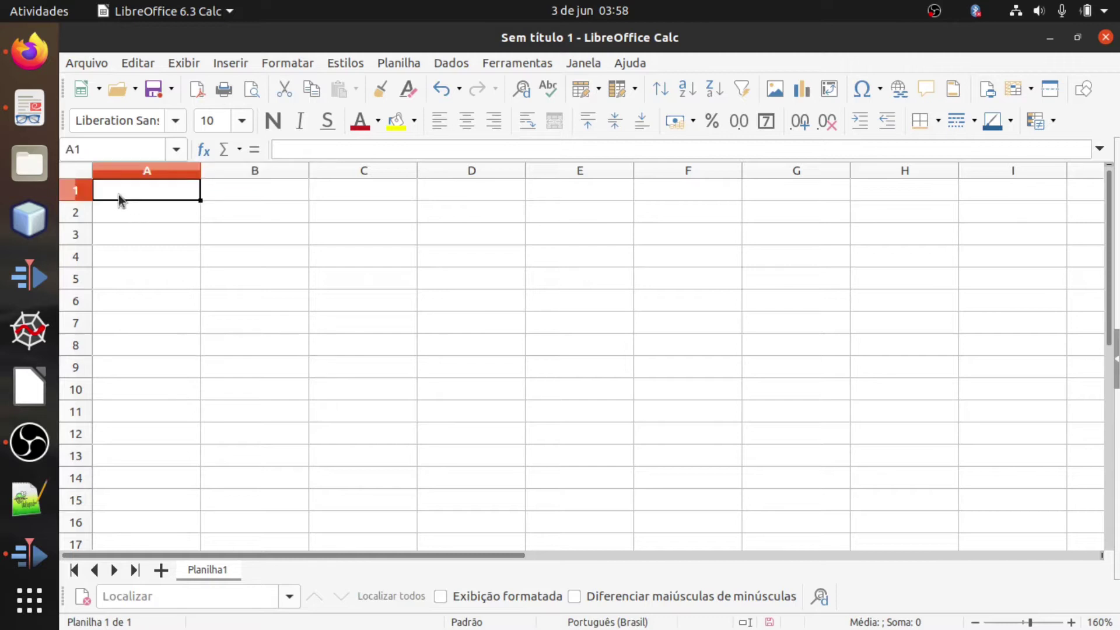
text(Nome)
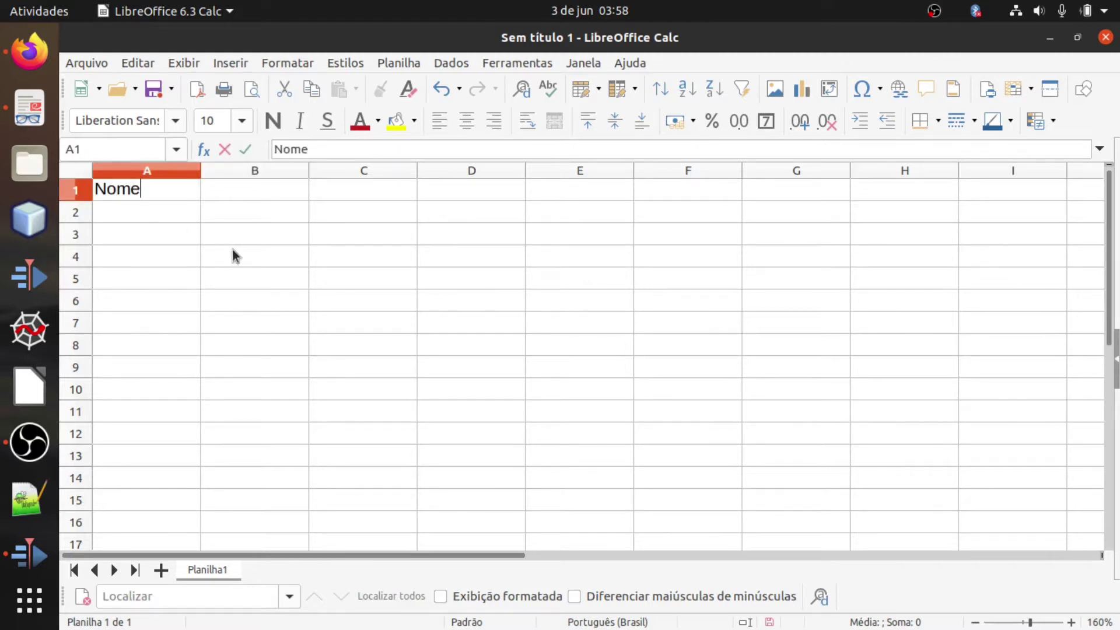
key(Return)
text(Már)
key(BackSpace)
key(BackSpace)
key(dead_acute)
text(arcia)
key(Return)
Fill A3 to A7 with the remaining five students' first names, one per row
text(Ana)
key(Return)
text(Maria)
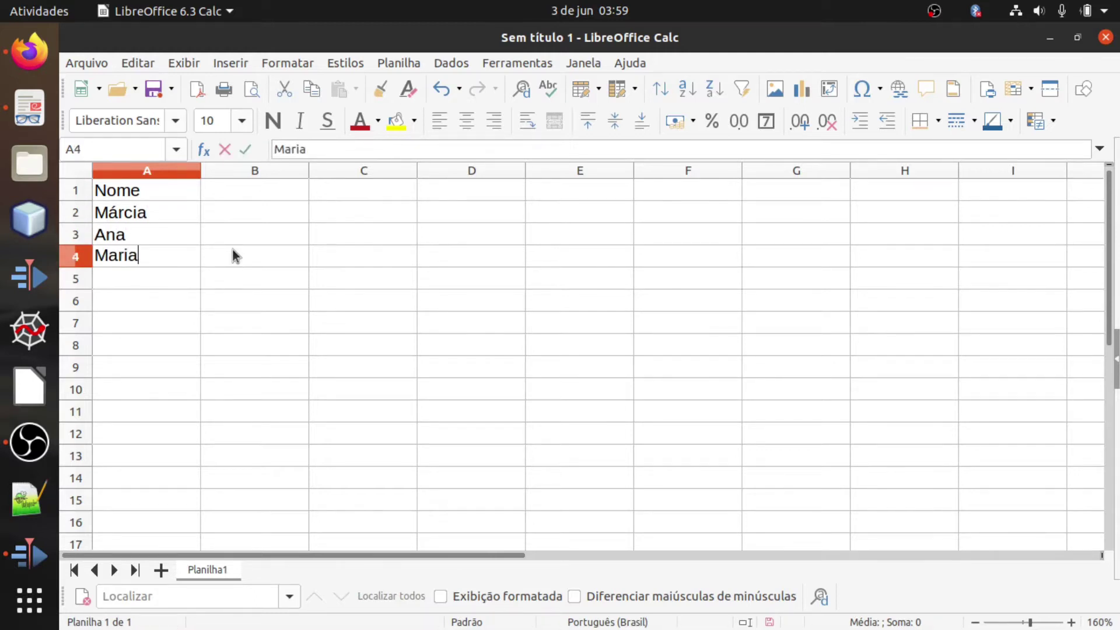
key(Return)
text(Tereza)
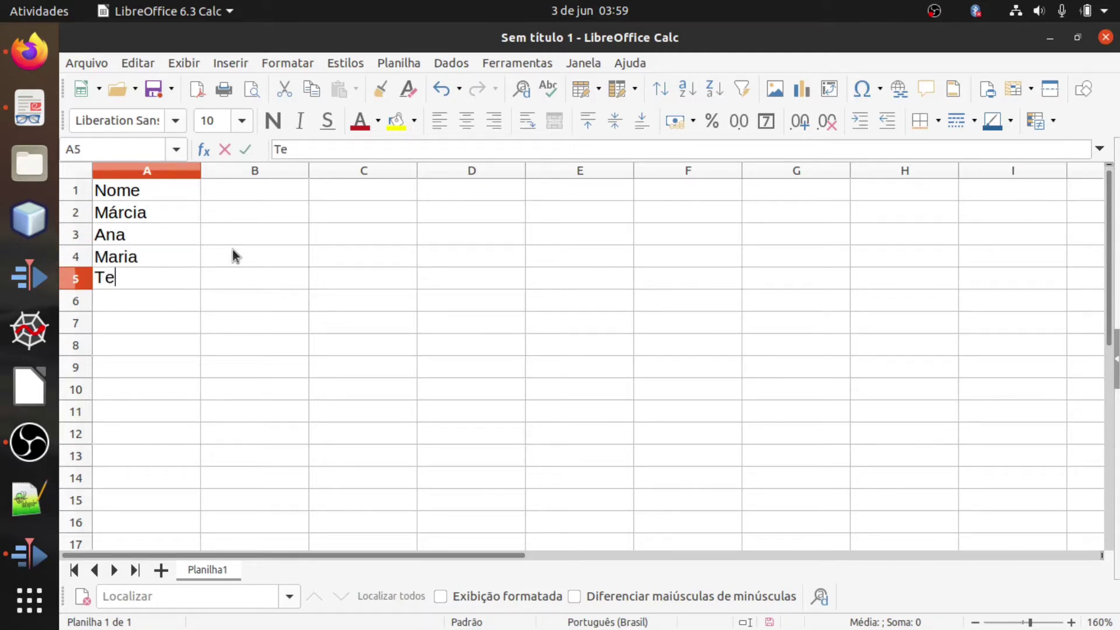
key(Return)
text(Olívia)
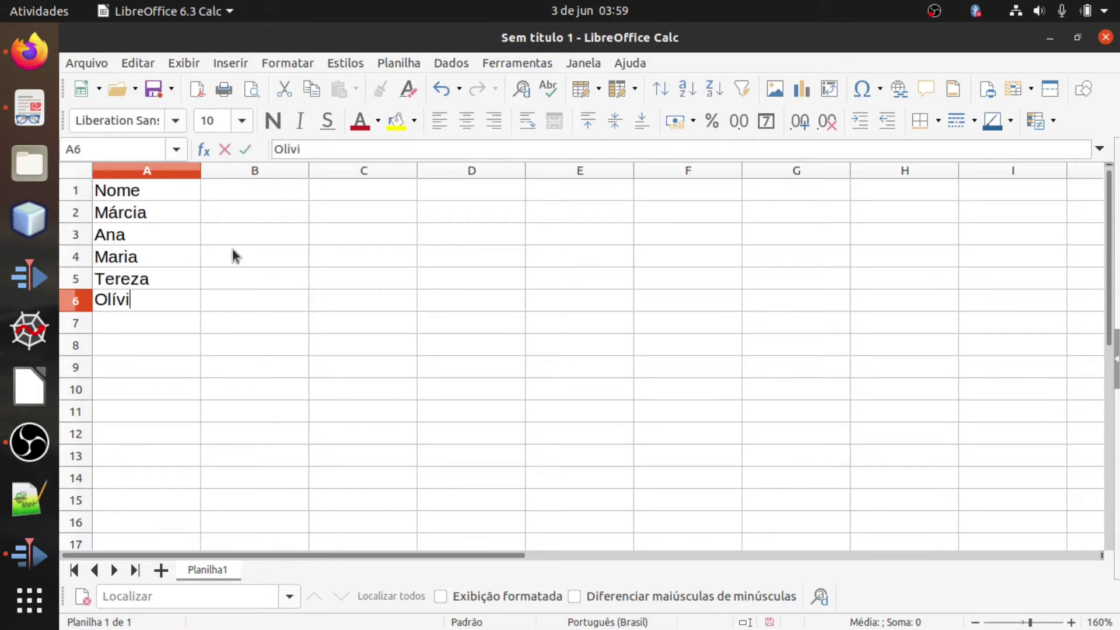
key(Return)
text(José)
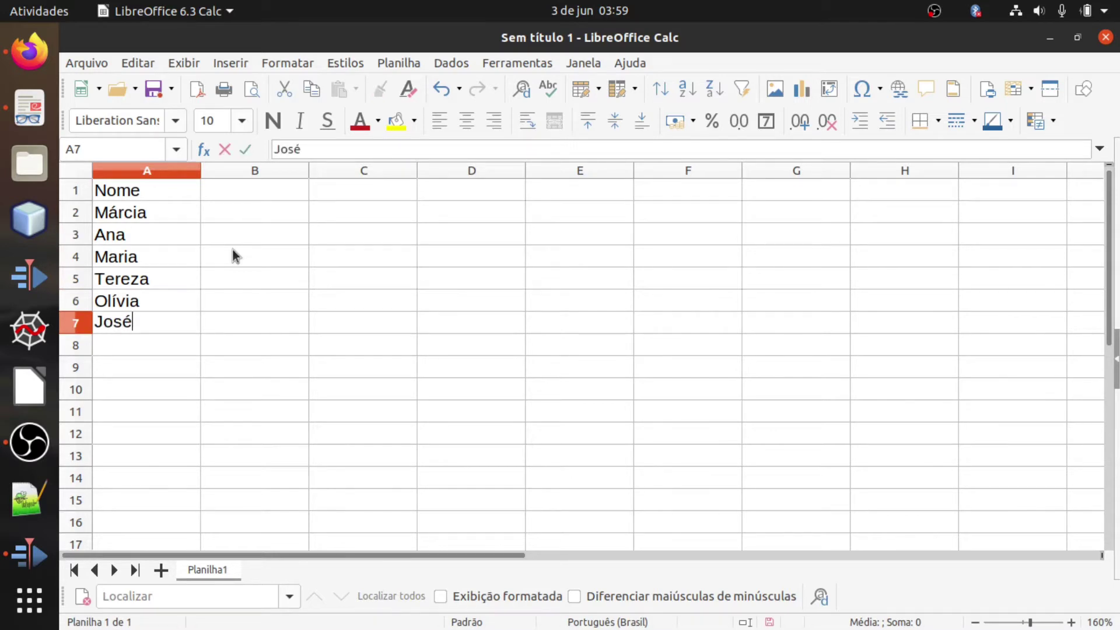
key(Return)
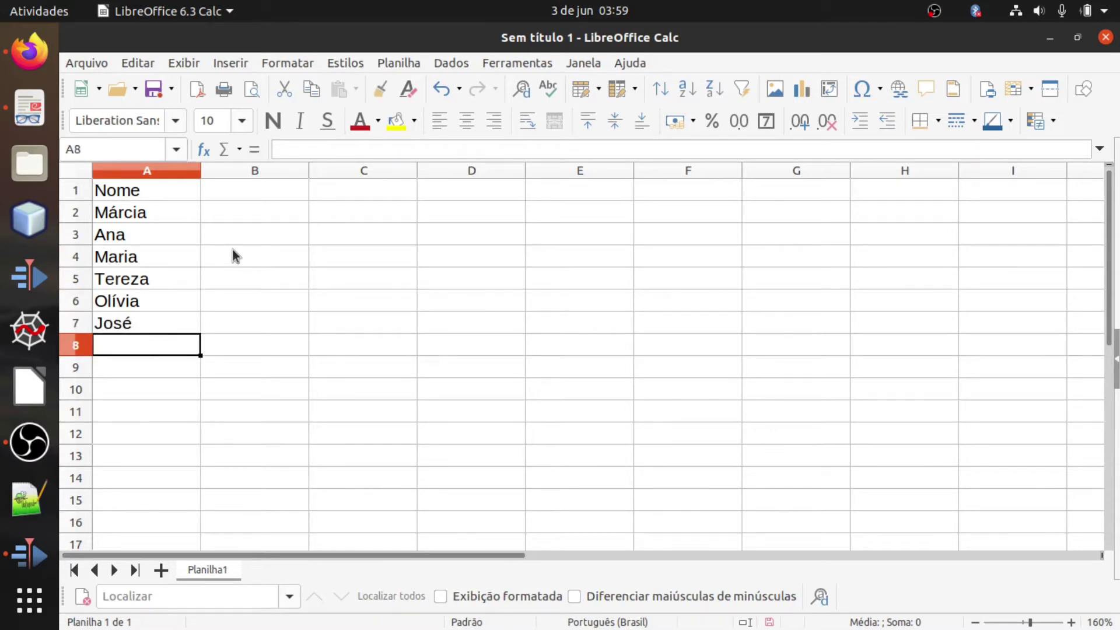
Enter the heading "Notas" in B1, with the grades 0,5 in B2 and 0,3 in B3
click(237, 200)
text(Notas)
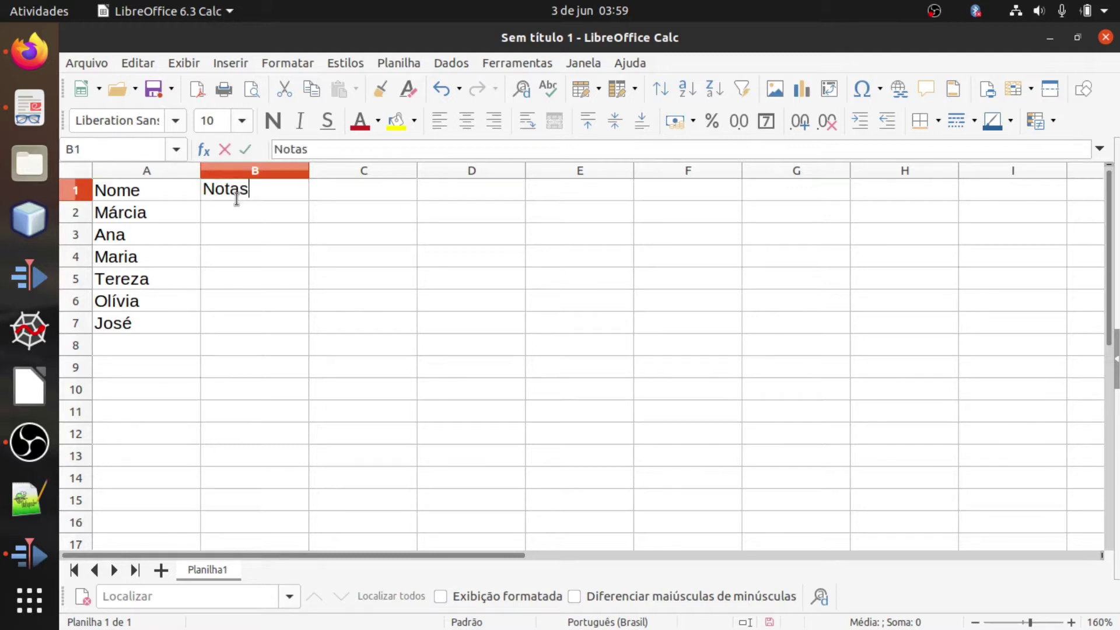
key(Return)
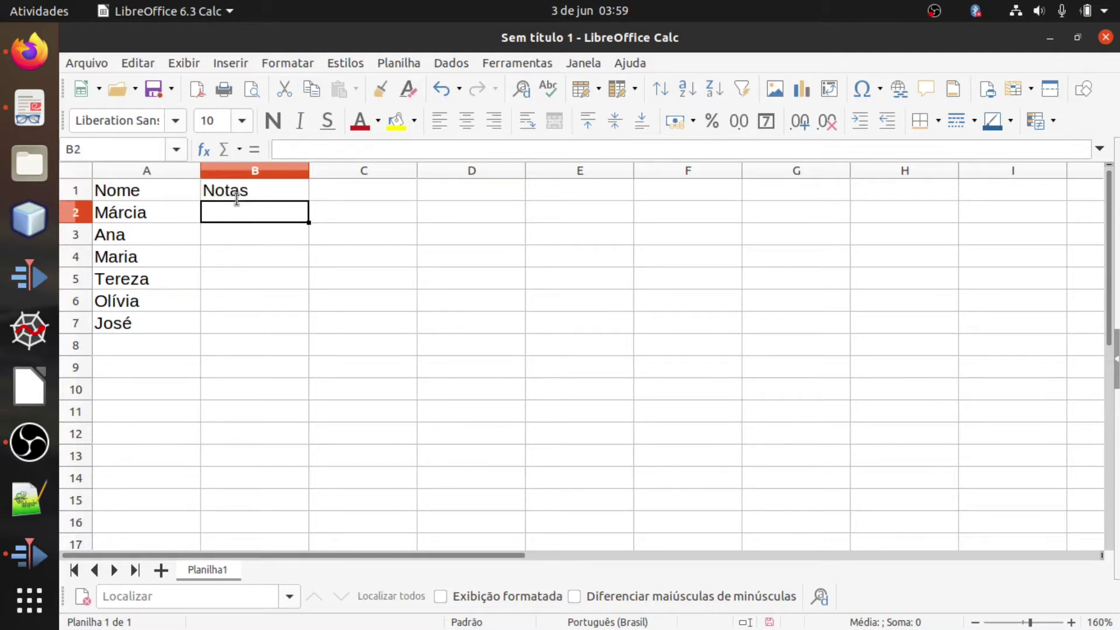
text(0,5)
key(Return)
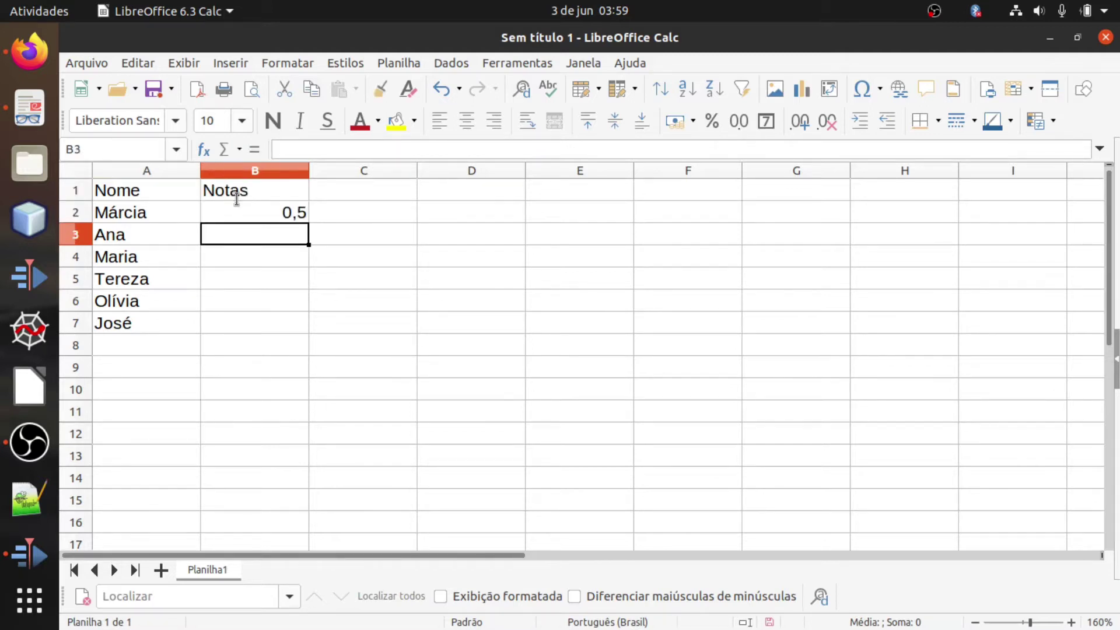
text(0,3)
key(Return)
Enter the grades 0,7 in B4 and 0,9 in B5
text(,)
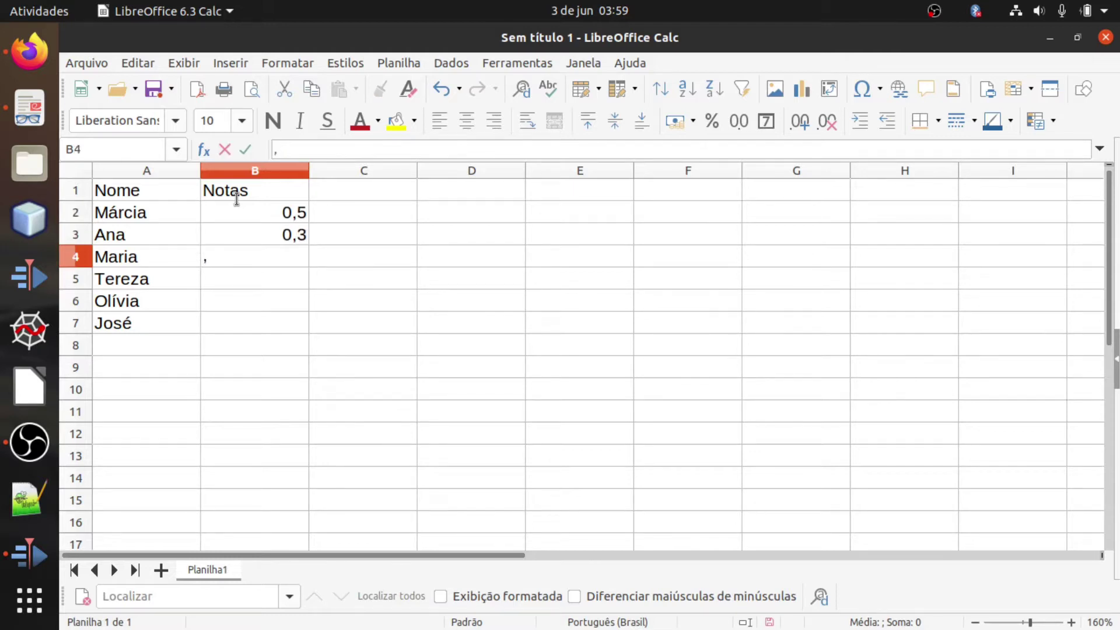
key(BackSpace)
text(0,7)
key(Return)
text(0,)
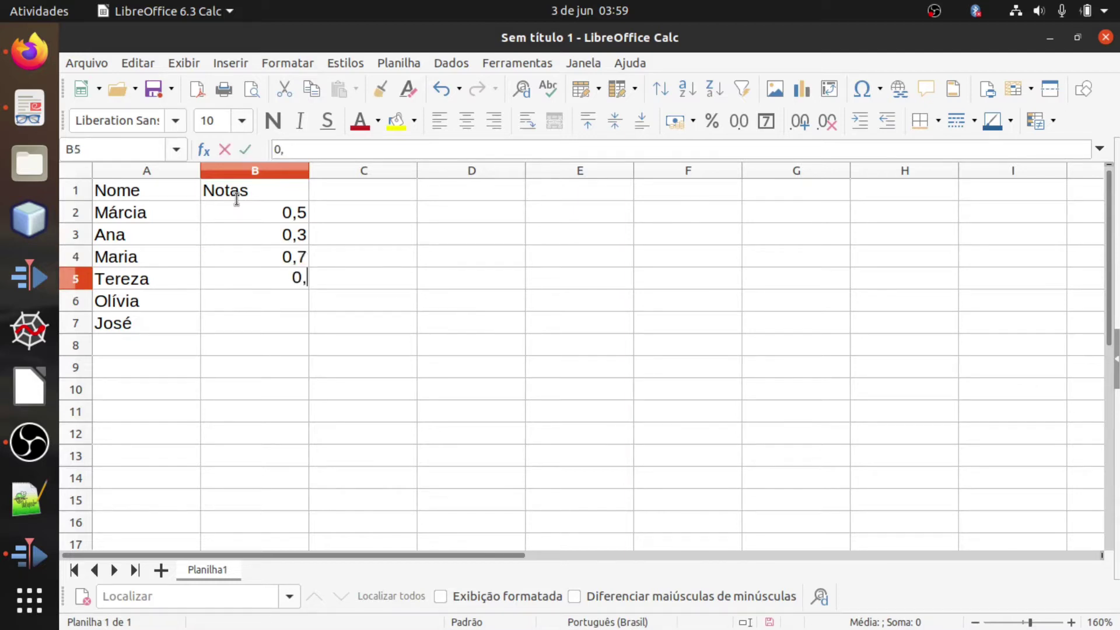
text(9)
key(Return)
Enter the grade 0,9 in B6 and leave B7 blank
text(,0)
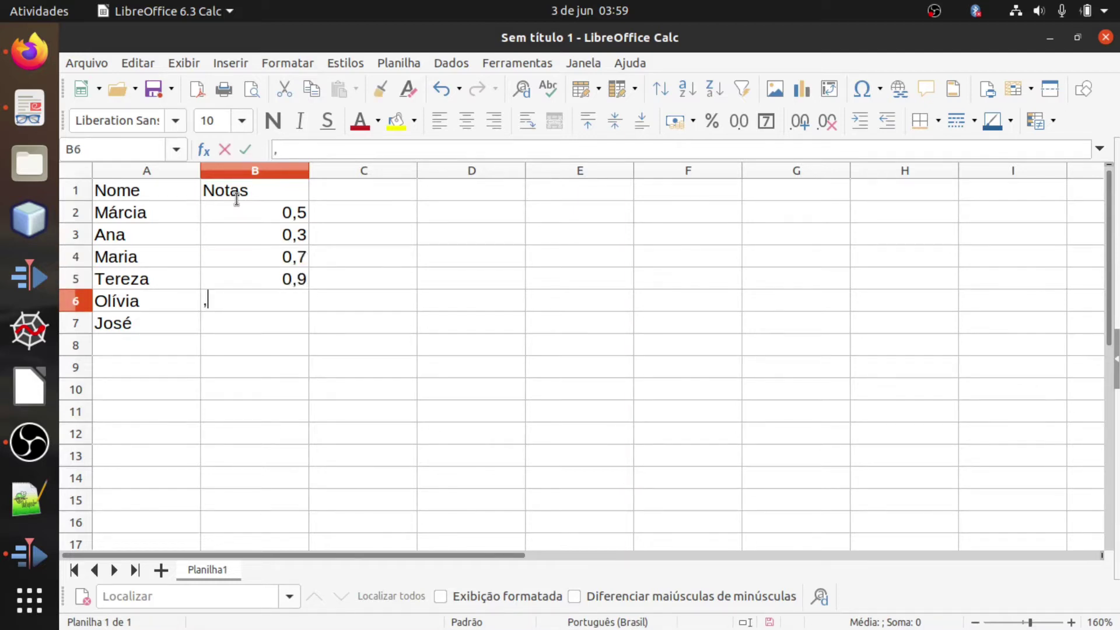
key(BackSpace)
key(BackSpace)
text(,0,)
key(BackSpace)
key(BackSpace)
key(BackSpace)
text(0 )
text(9)
key(Return)
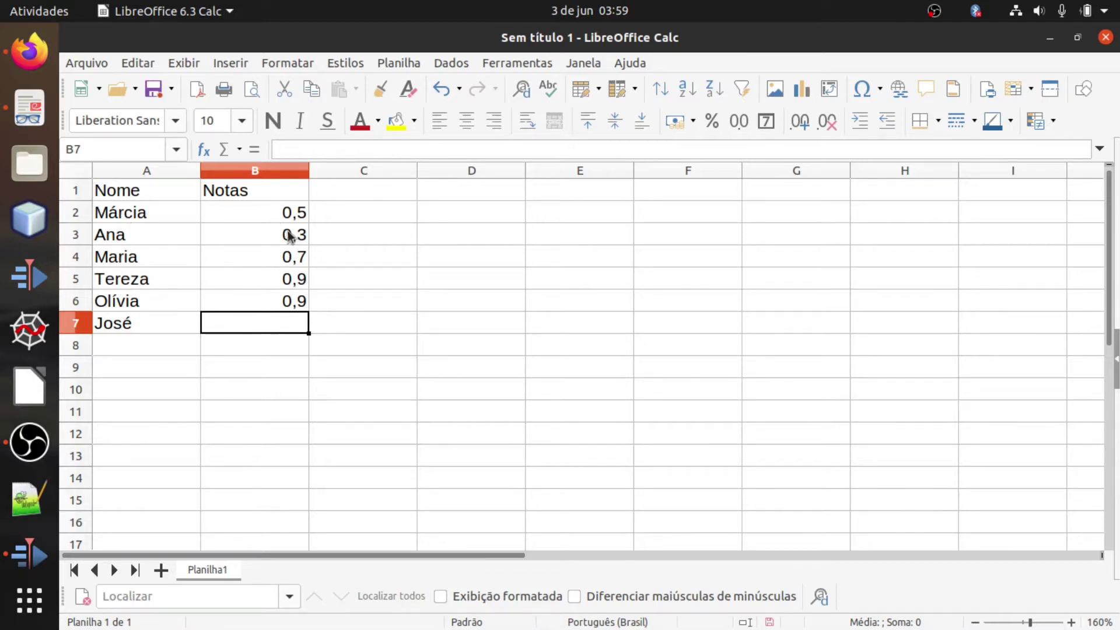
Go through the cells of the Notas column from B2 to B8 to see which ones contain numbers
click(280, 213)
key(Down)
key(Down)
key(Down)
key(Down)
key(Up)
key(Up)
key(Up)
key(Up)
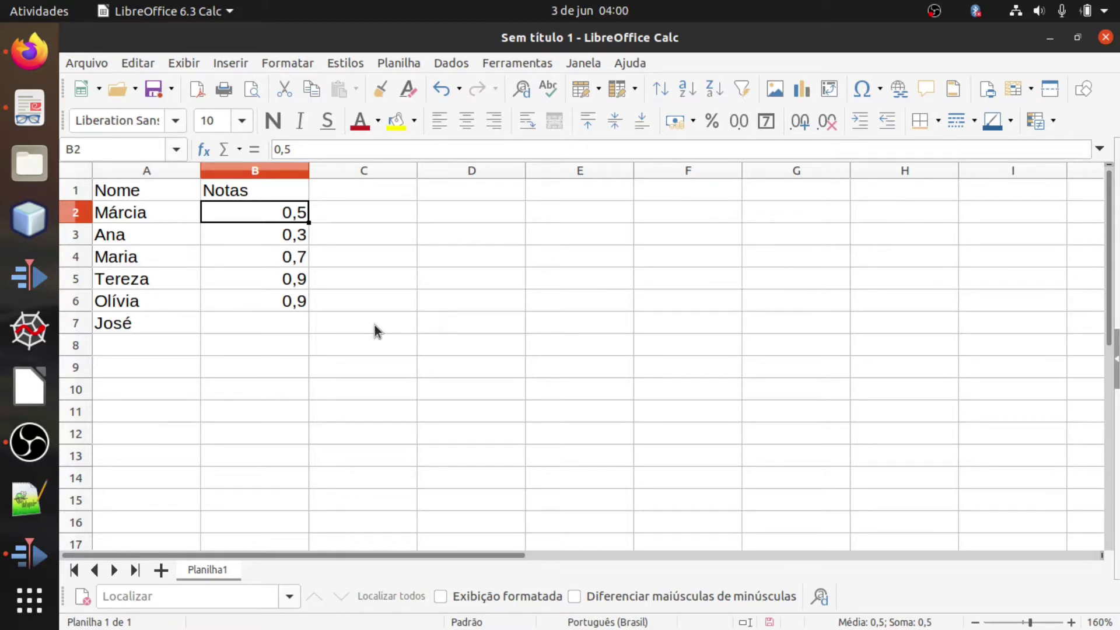
key(Down)
key(Down)
key(Down)
key(Down)
key(Down)
key(Up)
key(Up)
key(Up)
key(Up)
key(Up)
key(Down)
key(Down)
key(Down)
key(Down)
key(Down)
key(Down)
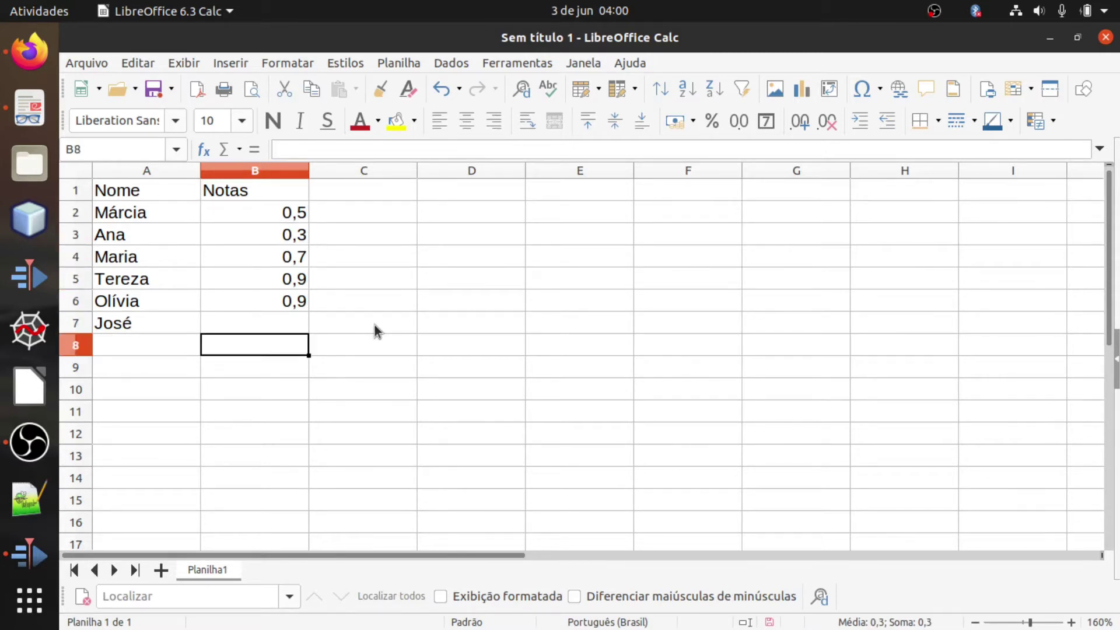
key(Up)
key(Up)
key(Up)
key(Up)
key(Up)
key(Up)
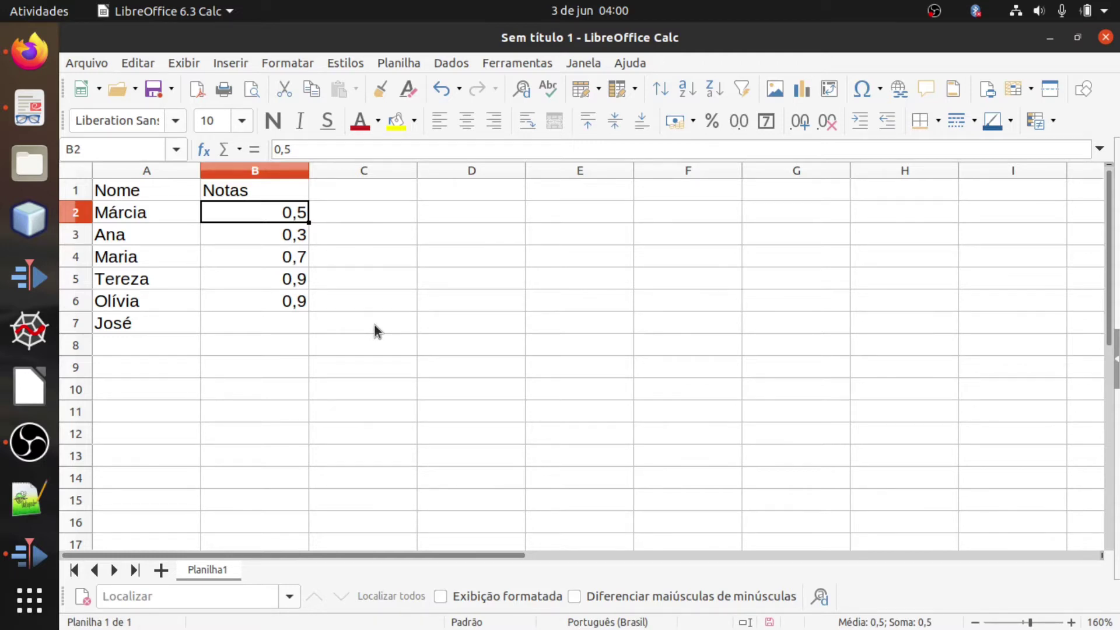
key(Down)
key(Down)
key(Down)
key(Up)
key(Up)
key(Up)
Enter the formula =CONT.NÚM(B2:B7) in D2 to count the numeric grades
key(Right)
key(Right)
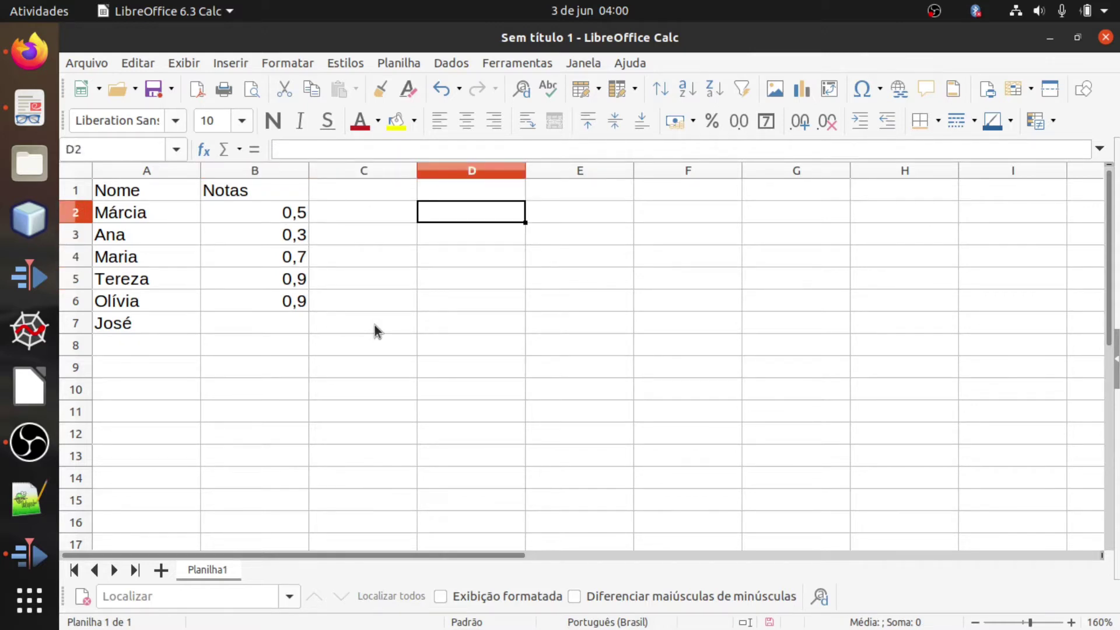
text(=con)
text(t.n´)
text(úm()
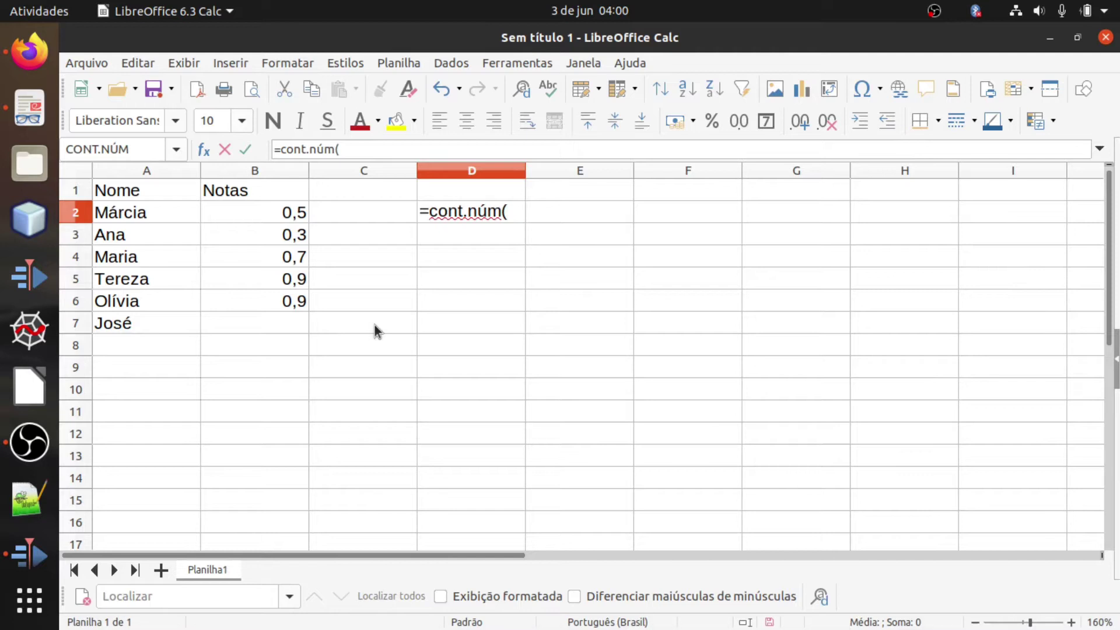
drag(272, 212, 283, 331)
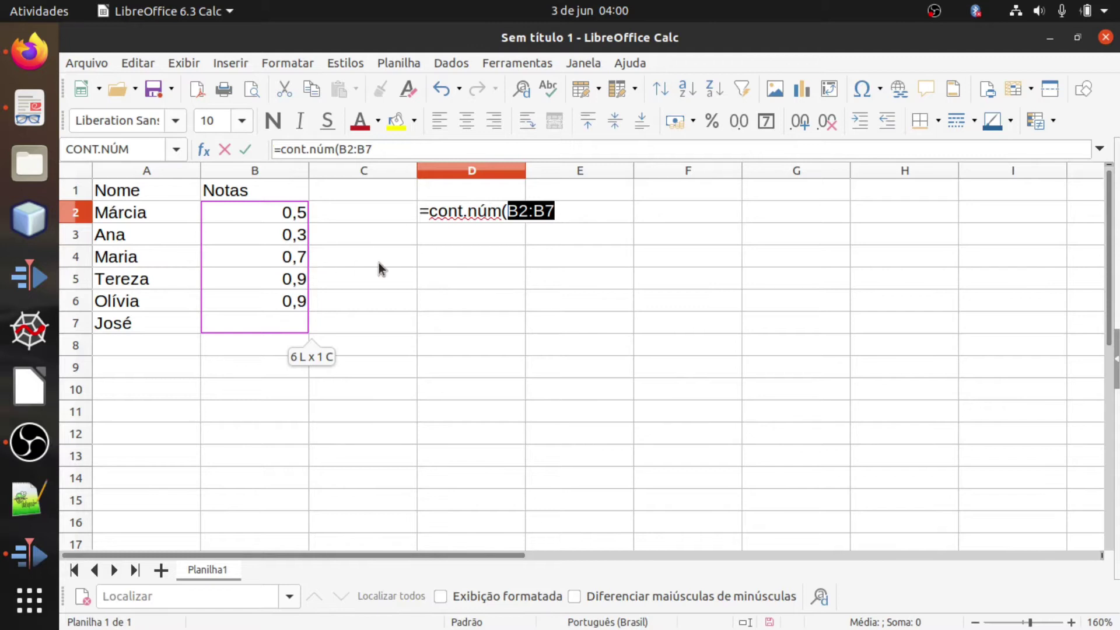
text())
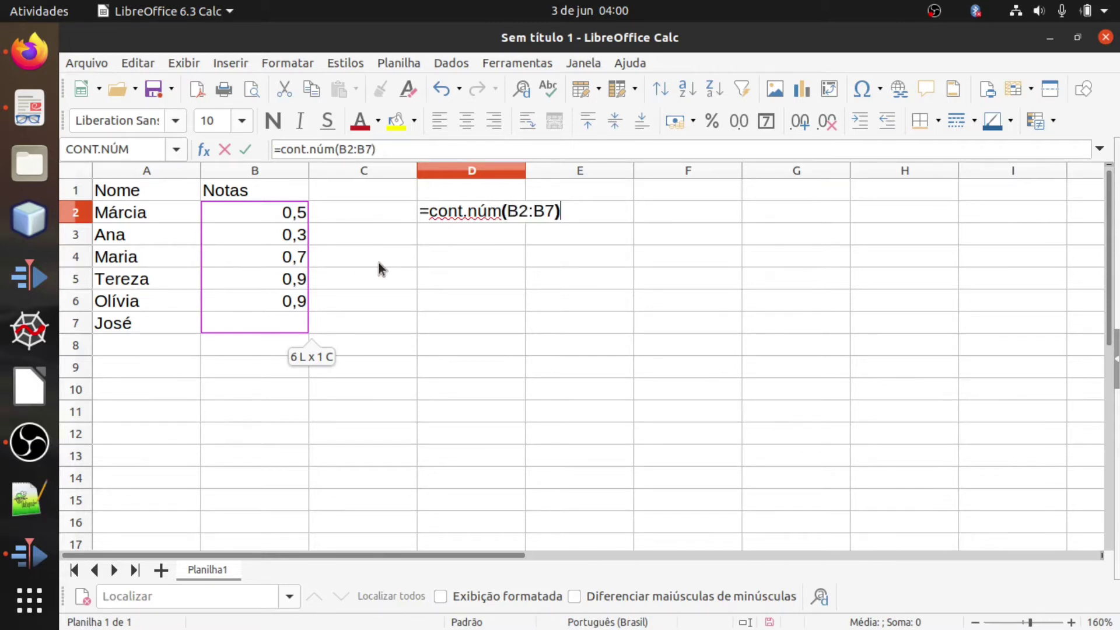
key(Return)
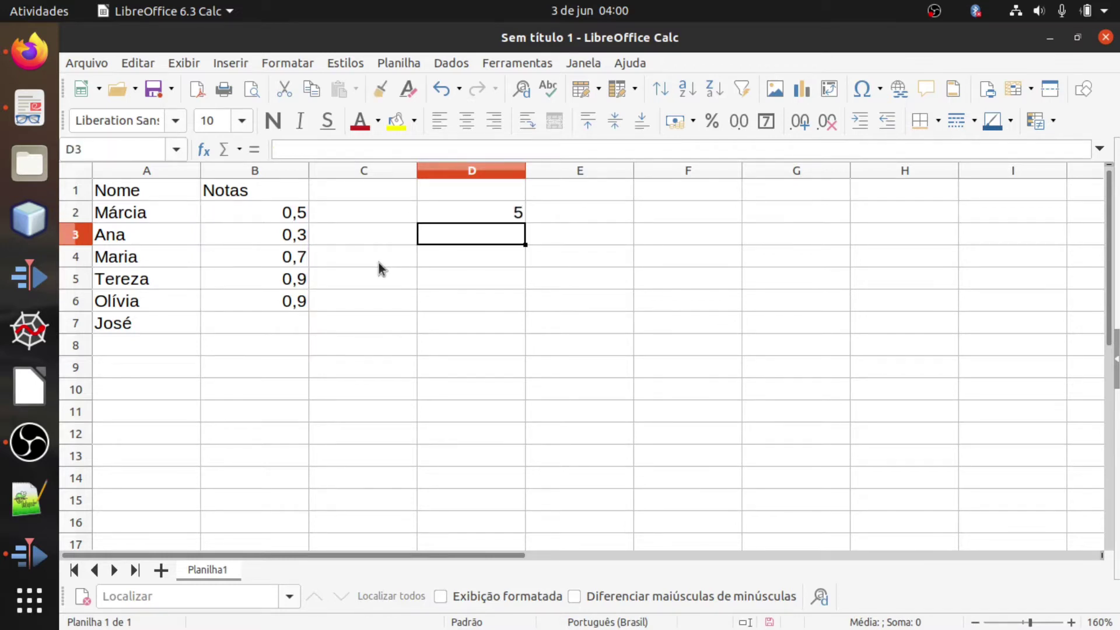
Inspect the CONT.NÚM formula in D2 and its referenced range, comparing it with cell B7
click(442, 217)
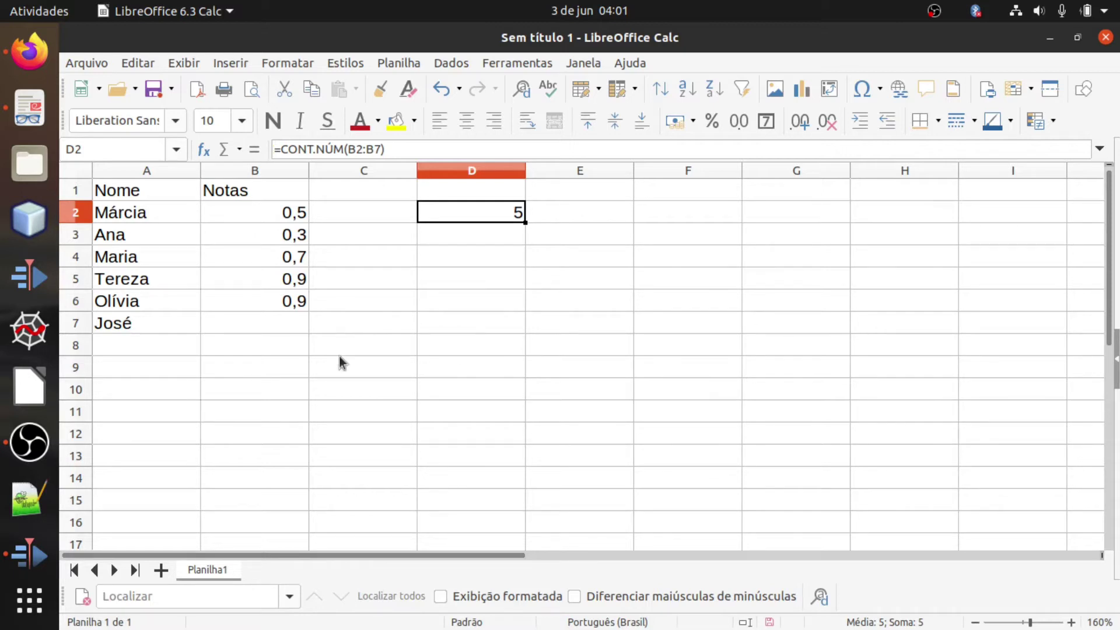
click(270, 329)
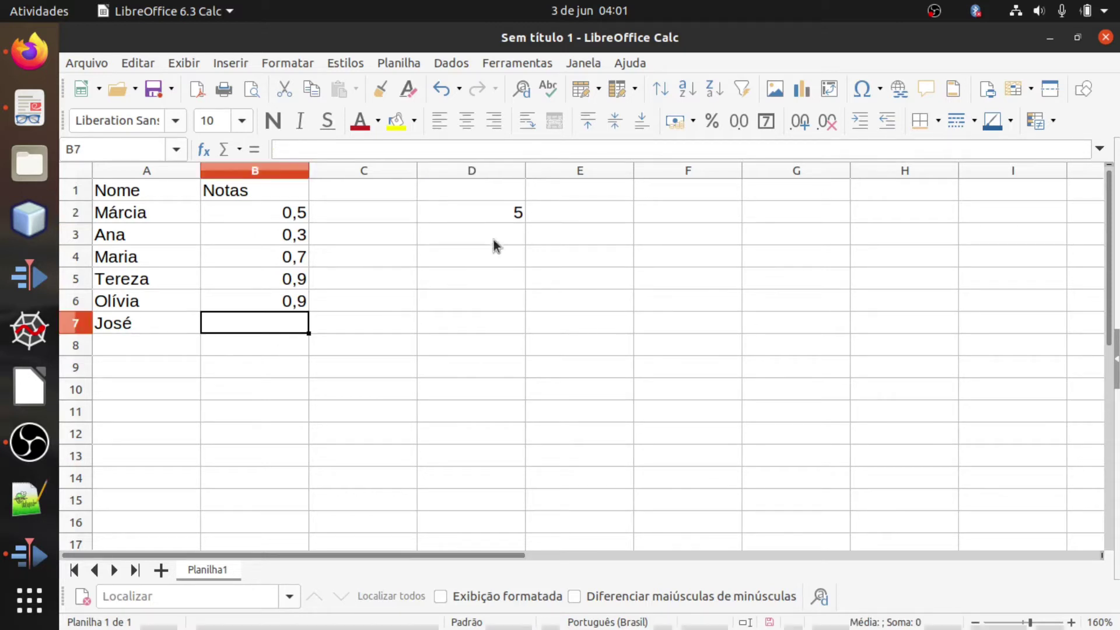
click(486, 216)
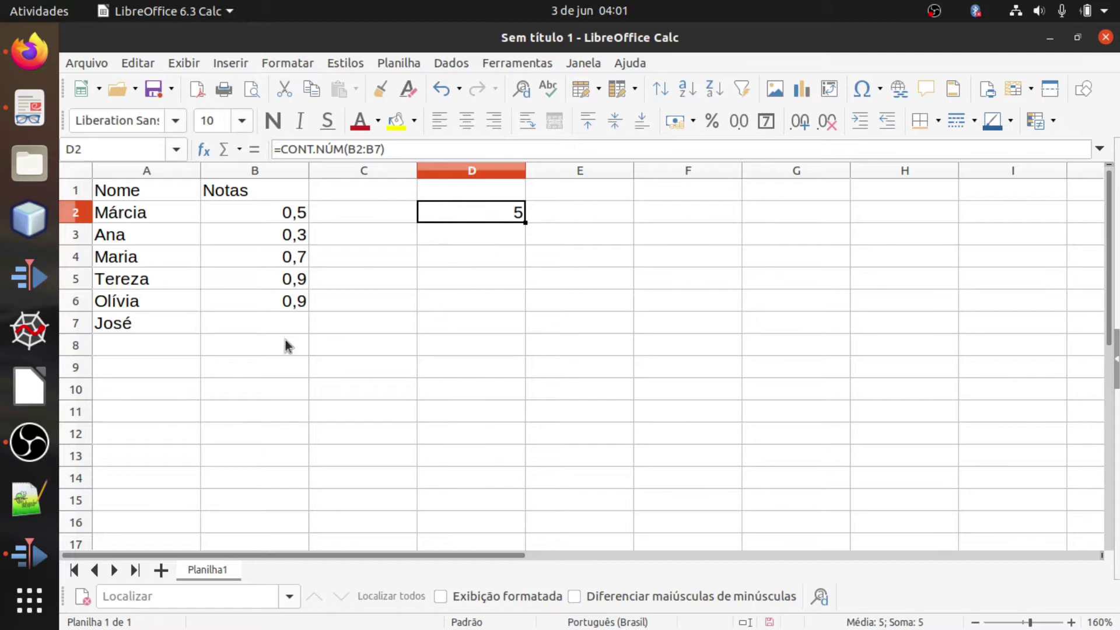
double_click(493, 214)
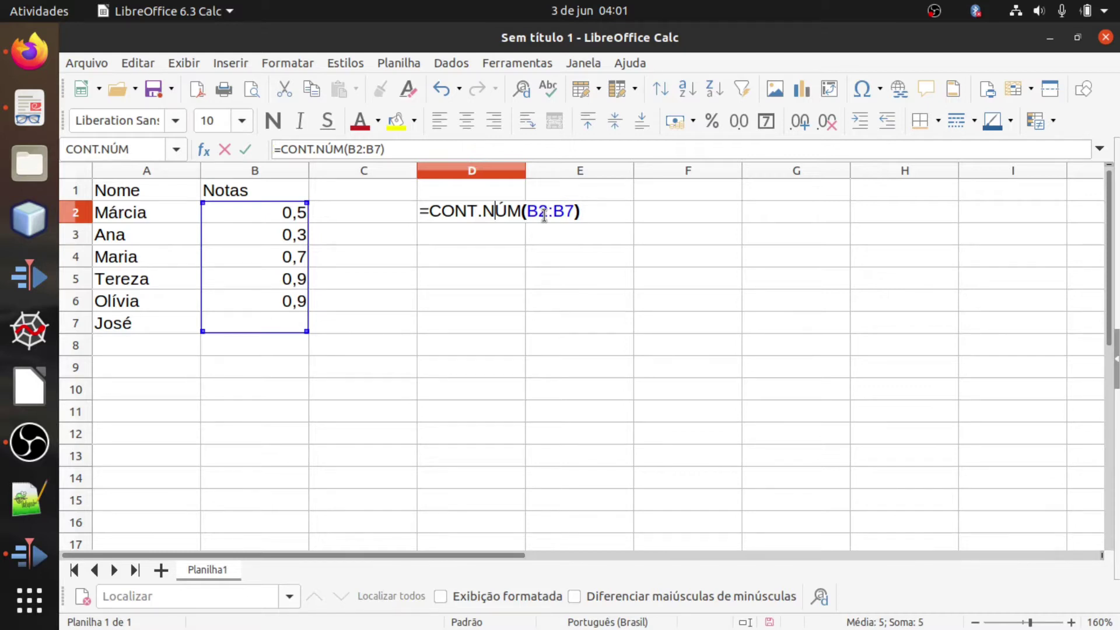
click(565, 275)
click(252, 324)
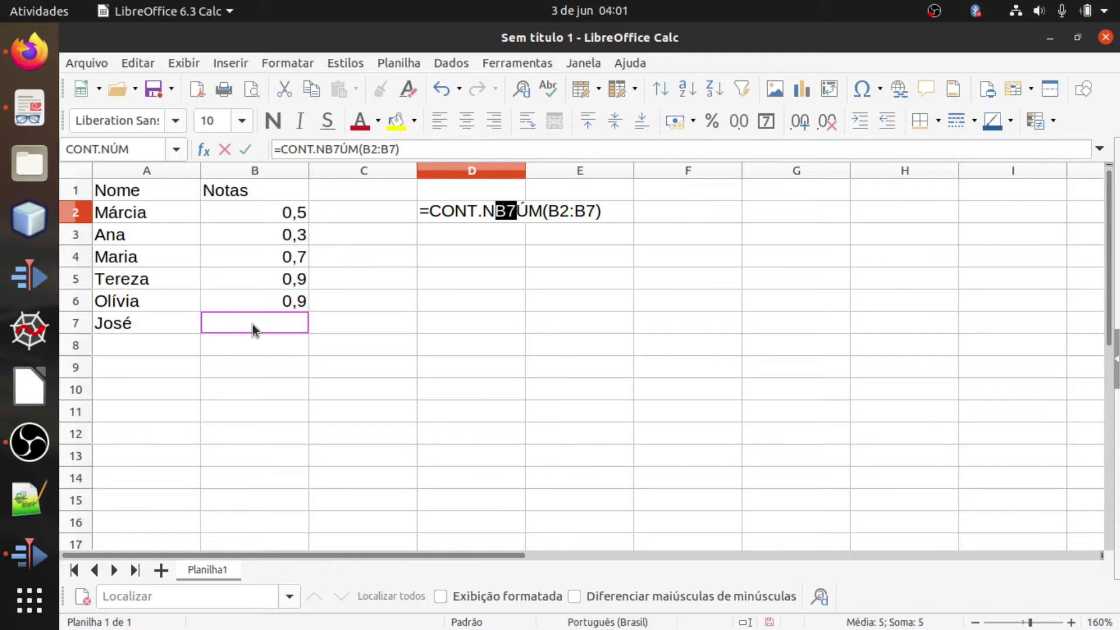
text(1)
key(Return)
Enter the letter "a" in B7 and check the count in D2
click(252, 324)
text(a)
key(Return)
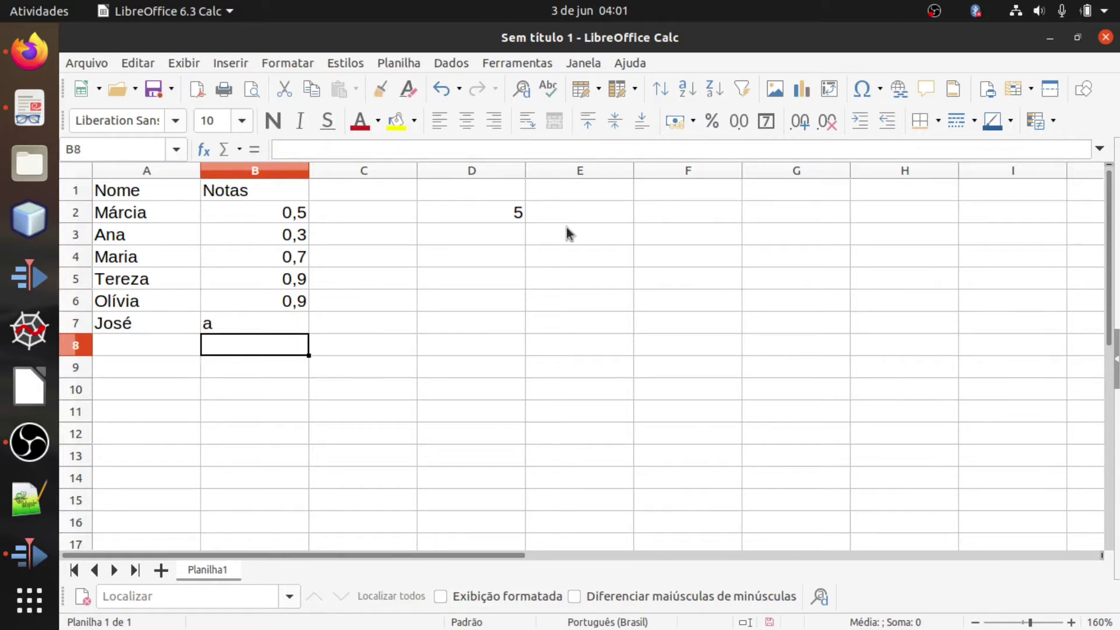
click(509, 217)
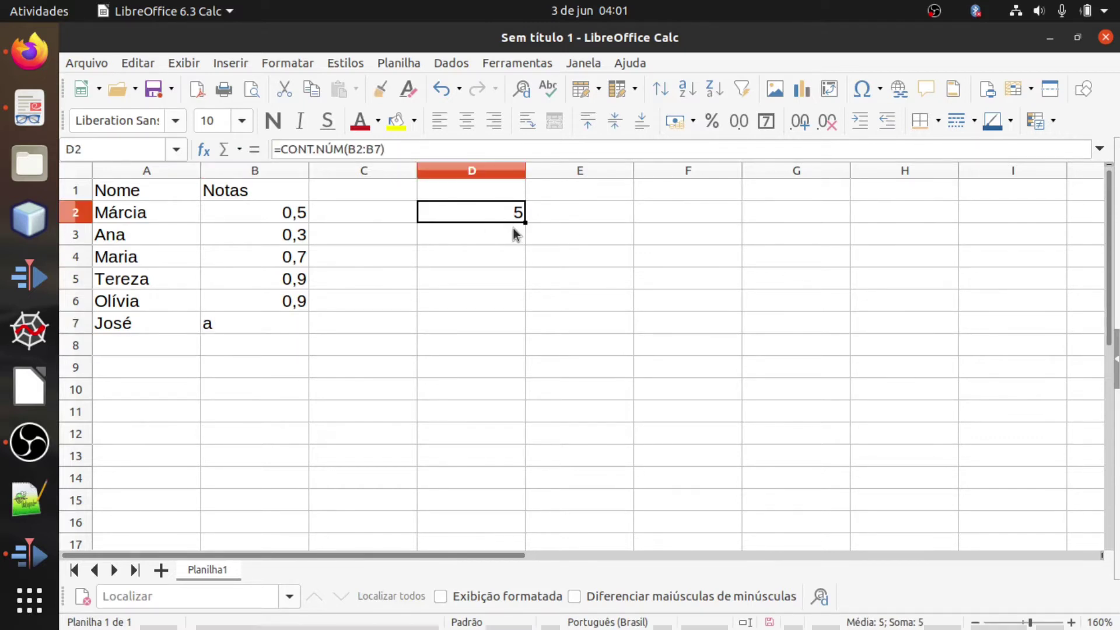
scroll(513, 229, up, 2)
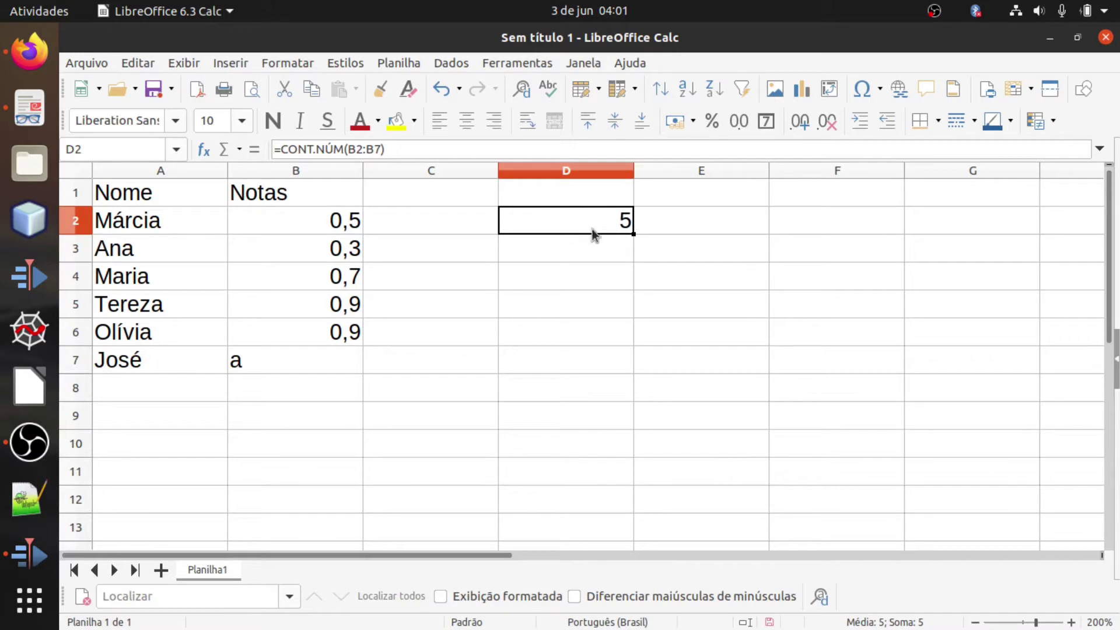
Replace the letter in B7 with the grade 0,01 and check the count in D2
click(294, 362)
double_click(294, 361)
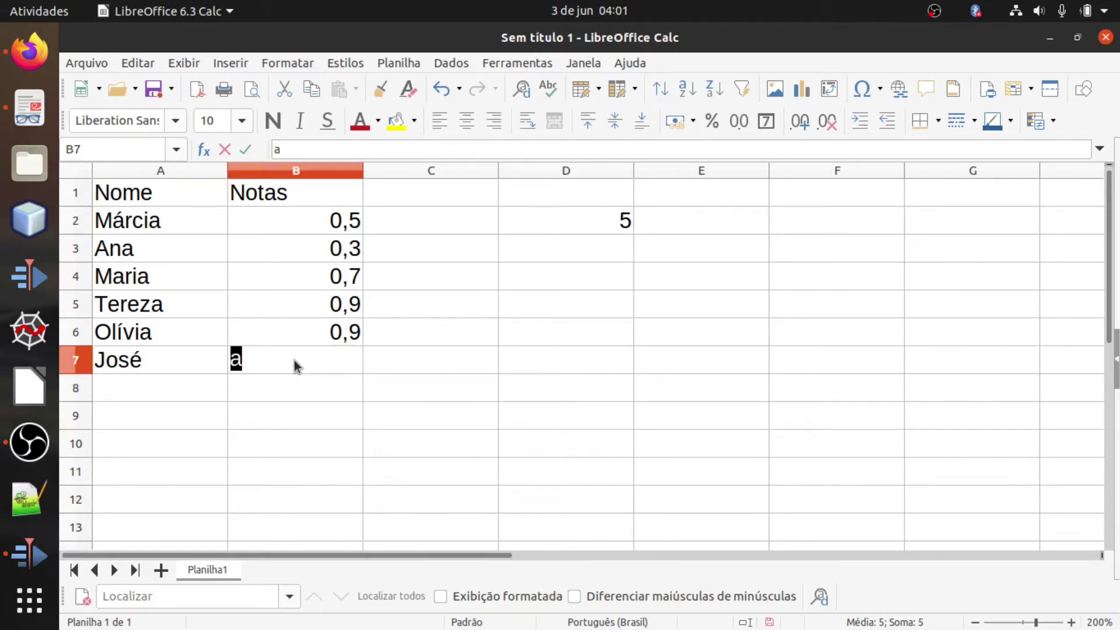
text(0,01)
key(Return)
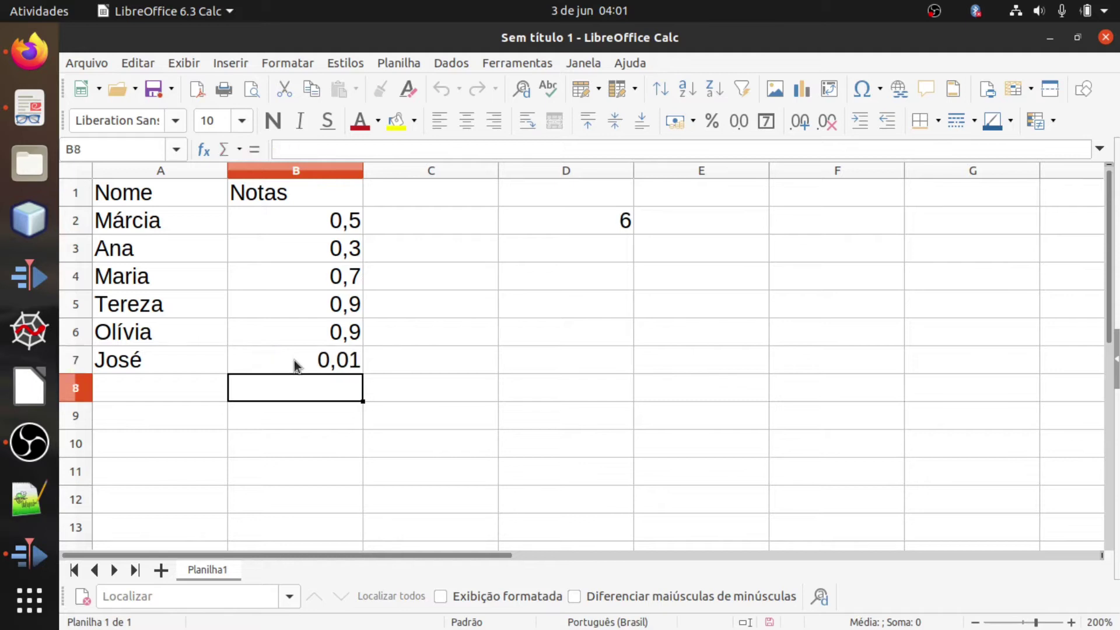
click(614, 229)
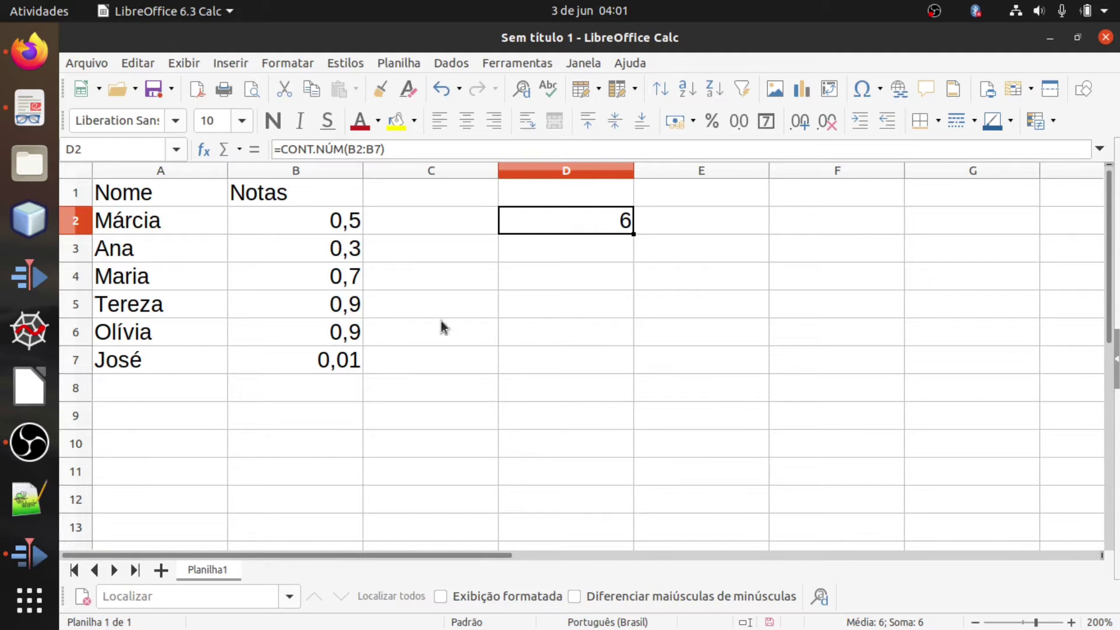
Replace the grade in B5 with the letter "h" to test the count on a text entry
click(354, 306)
double_click(355, 307)
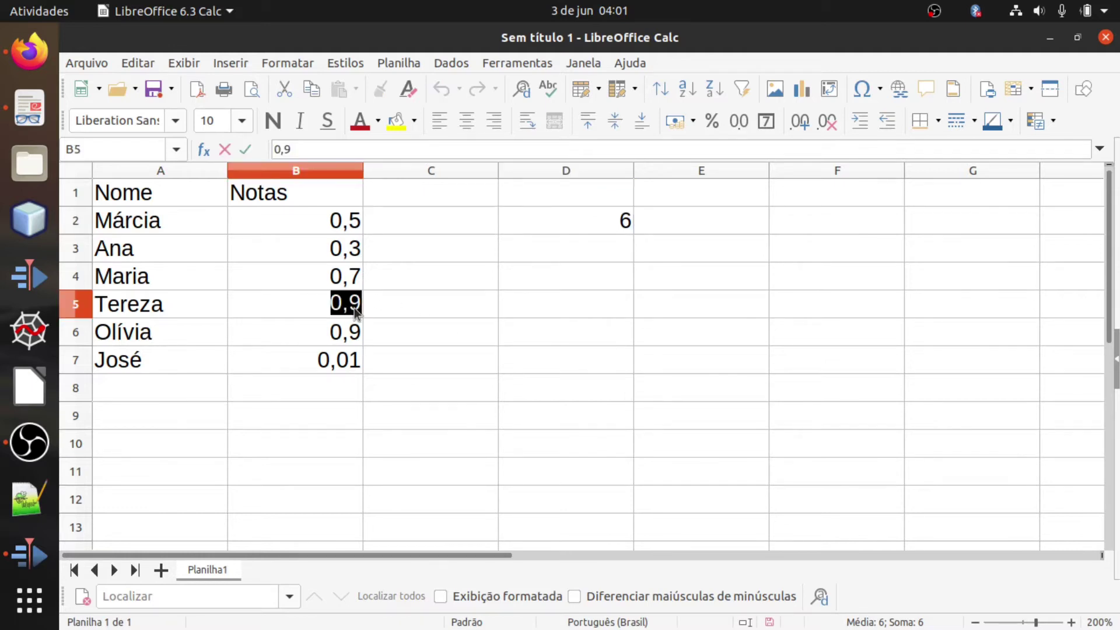
text(h)
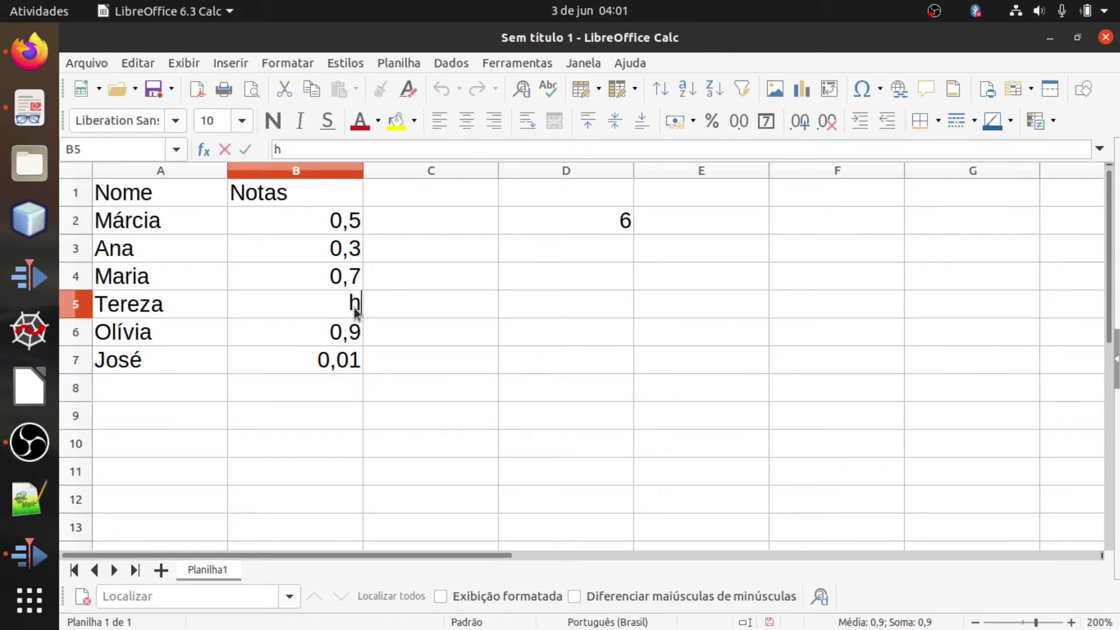
key(Return)
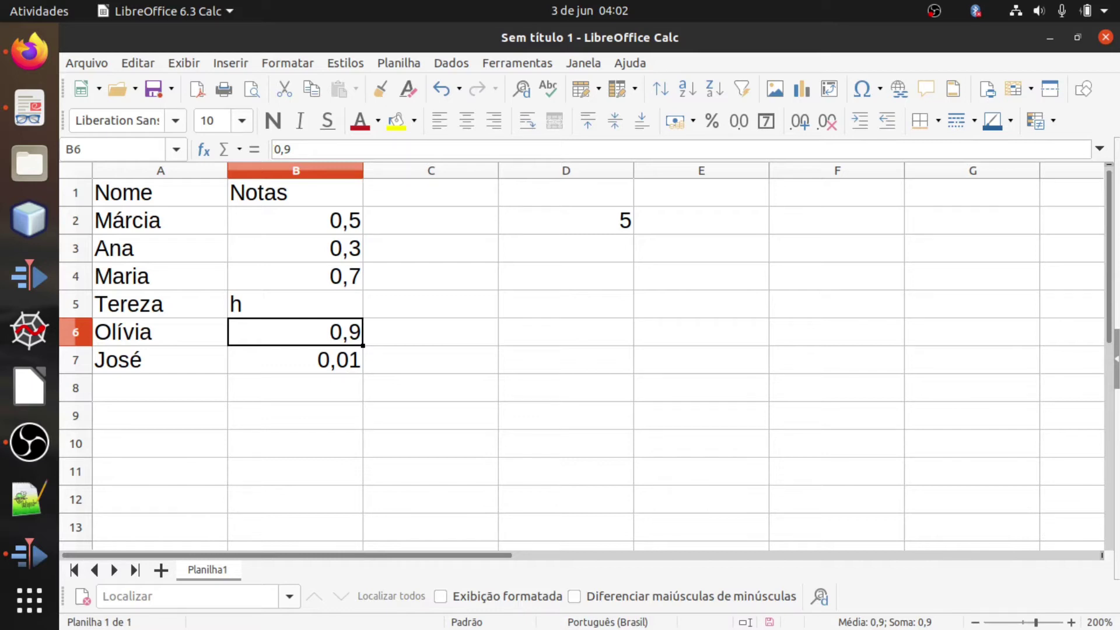
key(alt+Tab)
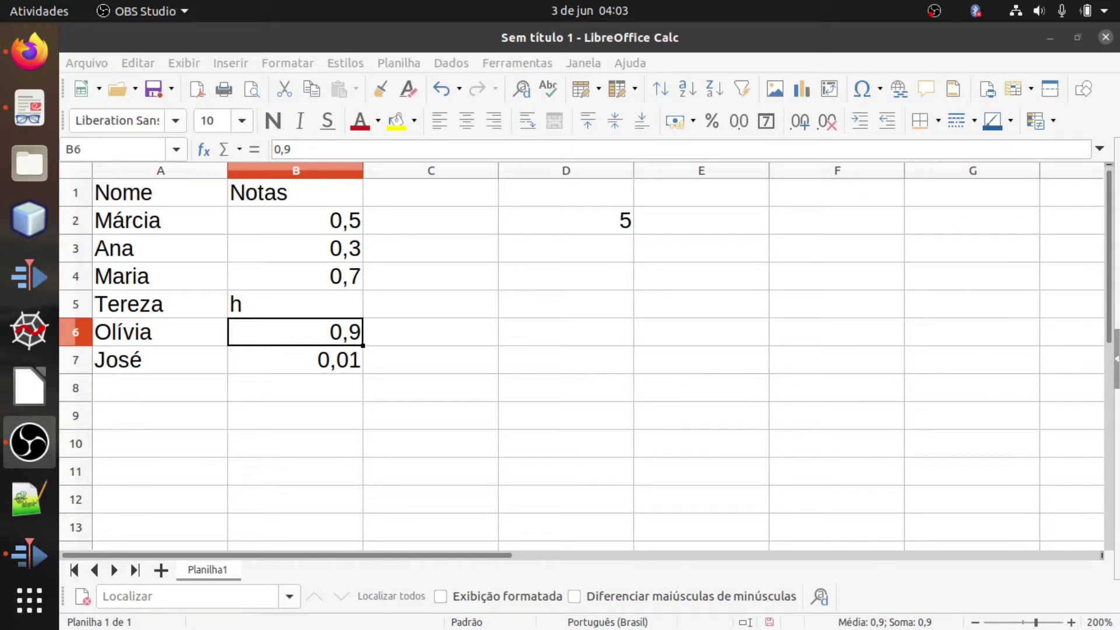
key(alt+Tab)
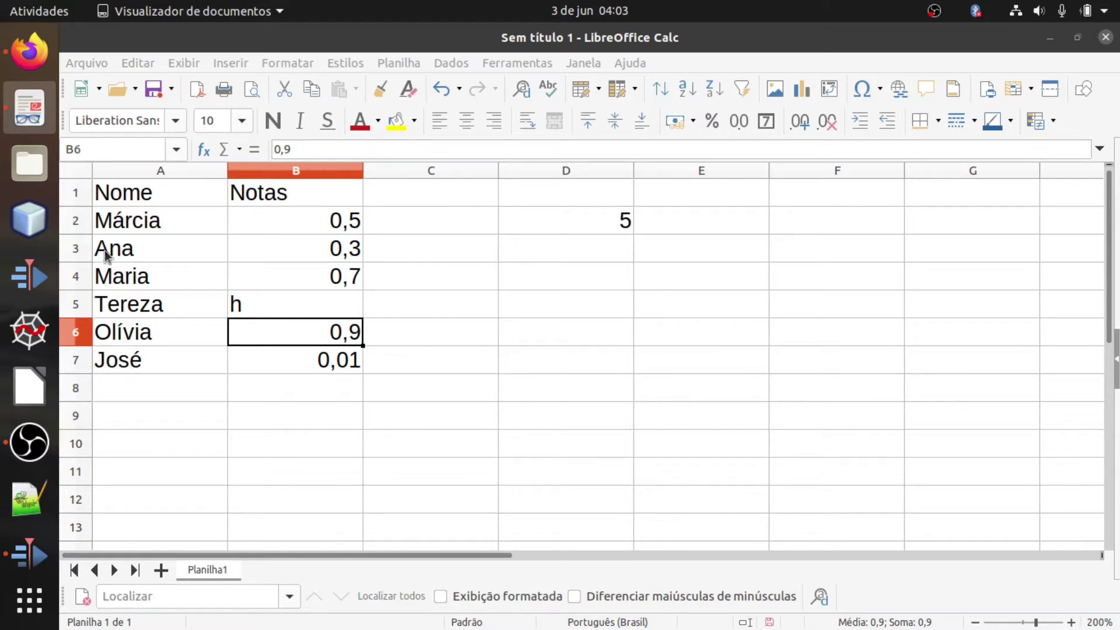
Clear the names and grades table in A1:B7 and the counting formula in D2
click(112, 213)
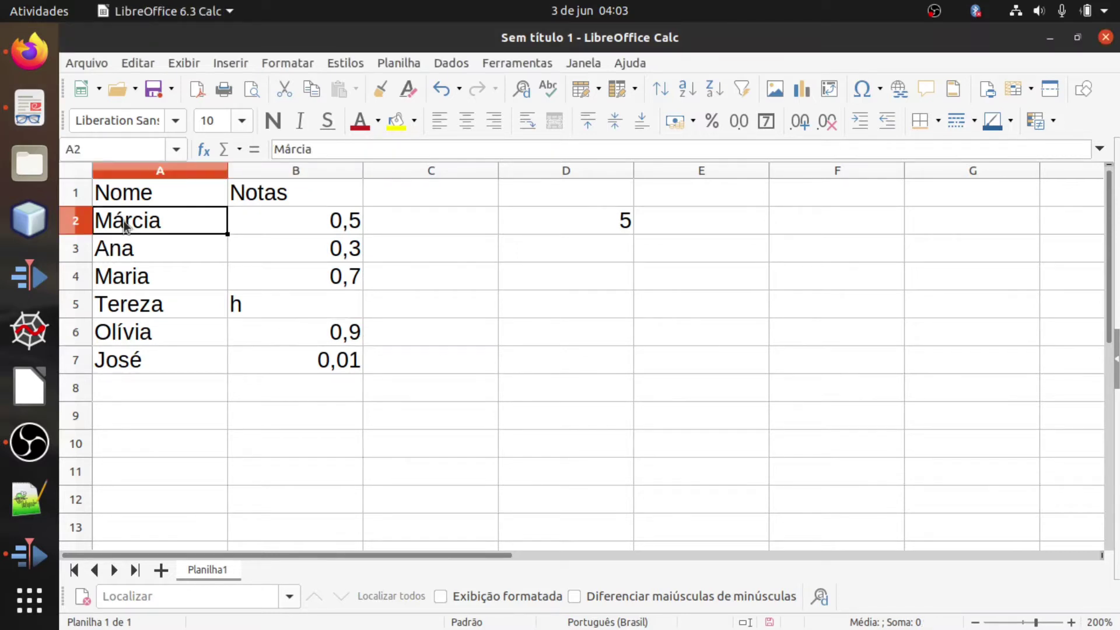
click(149, 247)
drag(134, 197, 344, 365)
key(Delete)
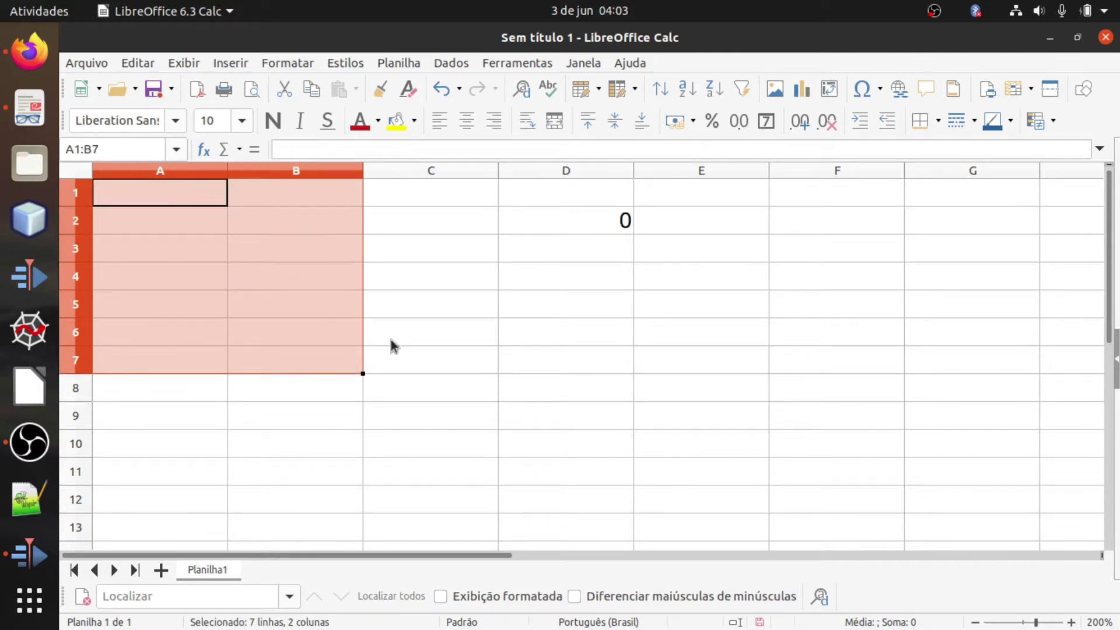
click(586, 212)
key(Delete)
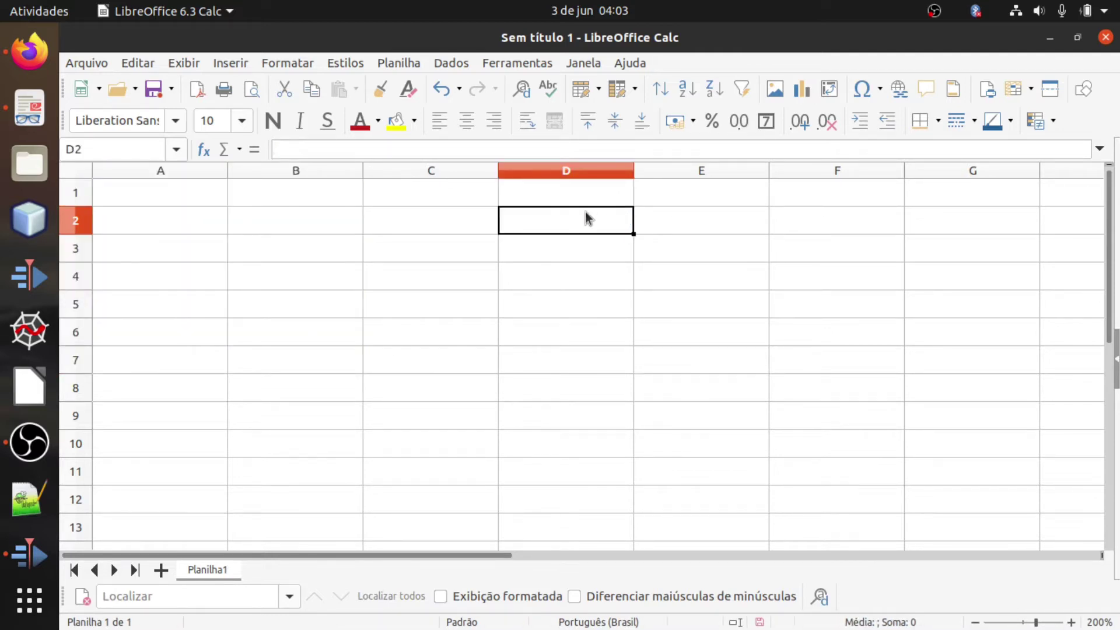
Enter the heading "Insira os códigos" in A2
click(141, 230)
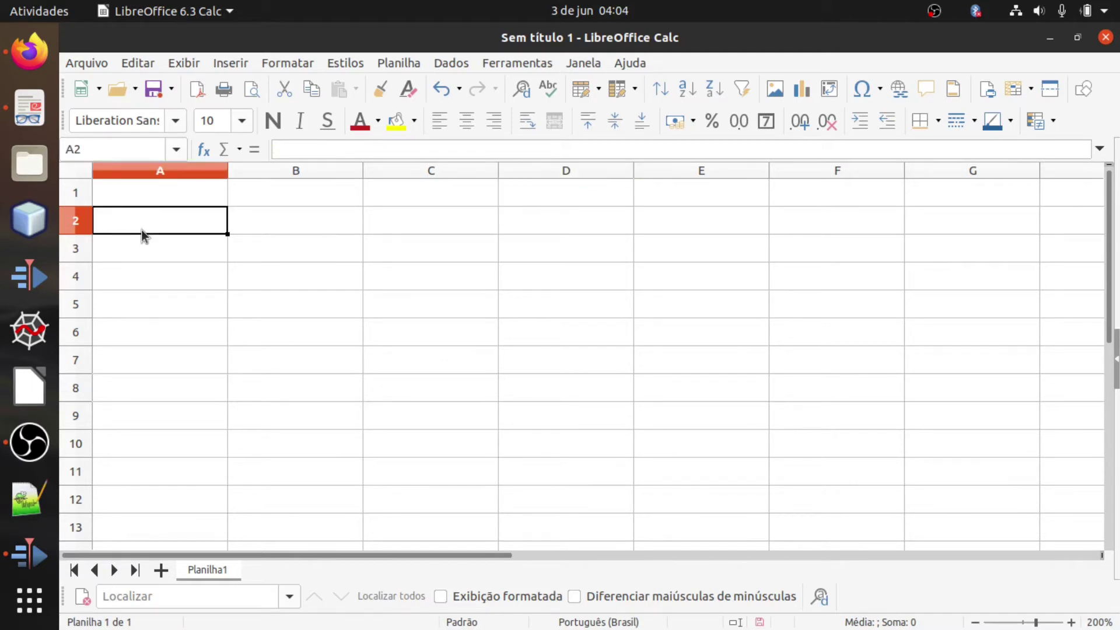
click(159, 254)
click(160, 229)
text(Insir)
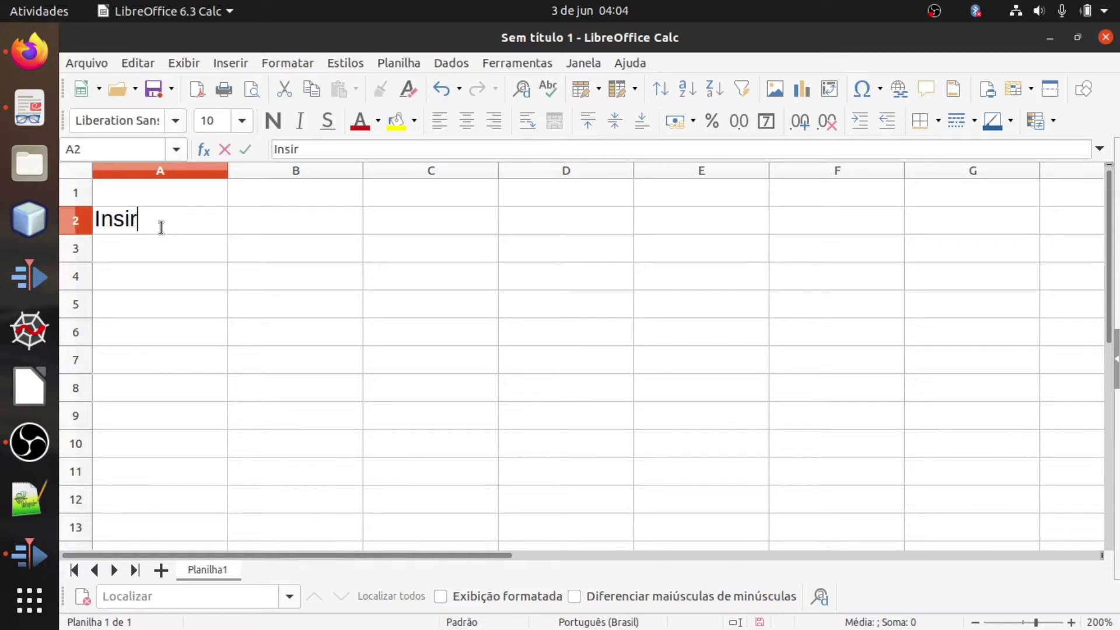
text(a os c´)
text(odi)
text(gos)
key(Return)
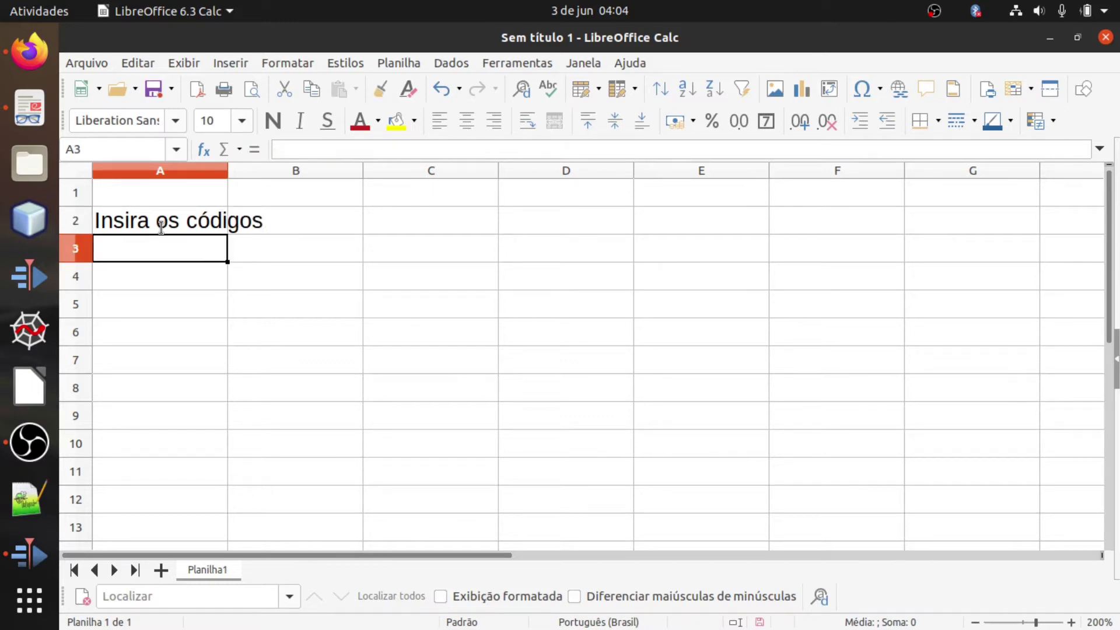
Highlight the empty cells A3:A8 under the heading to point out where the codes go
key(shift+Down)
key(Left)
key(Down)
key(Up)
key(Up)
key(shift+Down)
key(shift+Down)
key(shift+Down)
key(shift+Down)
key(shift+Down)
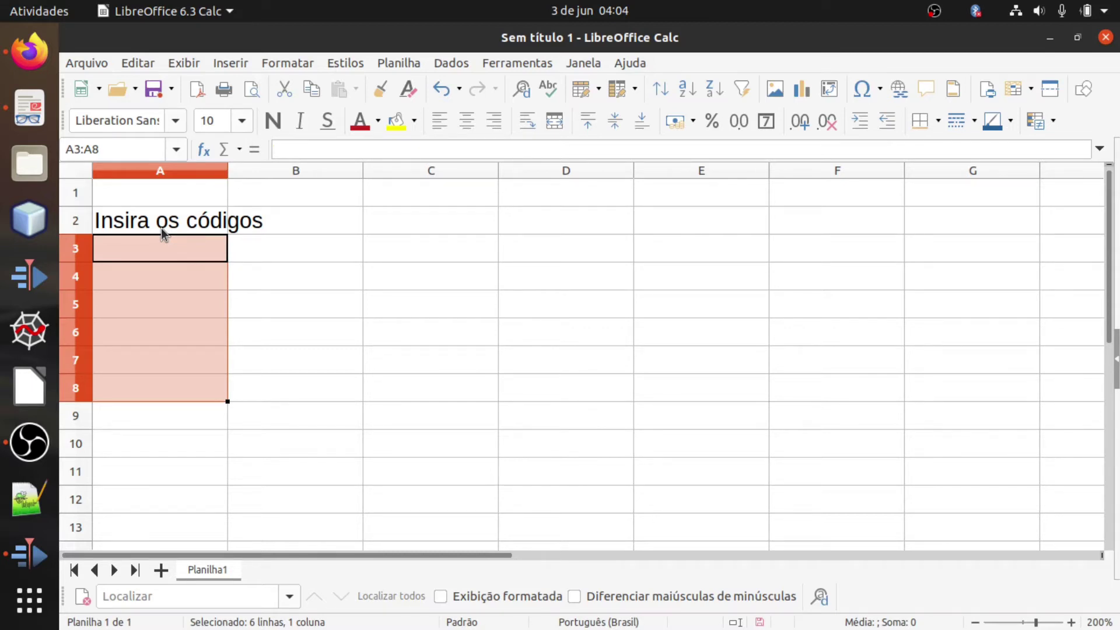
Enter the code H31K in A3, with its letters in capitals
click(161, 243)
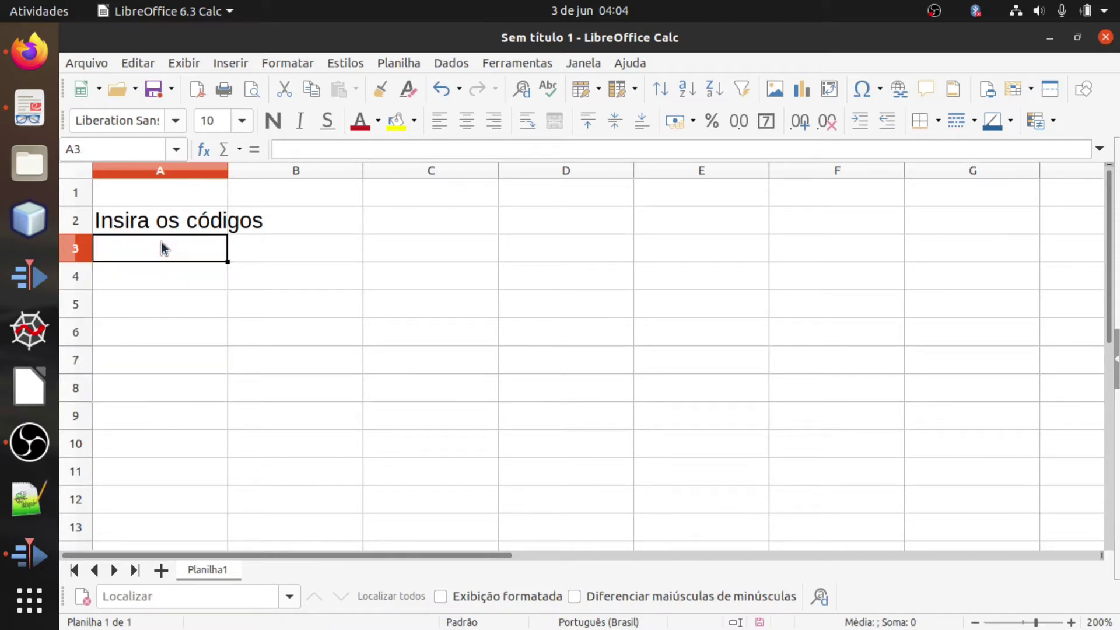
text(h3)
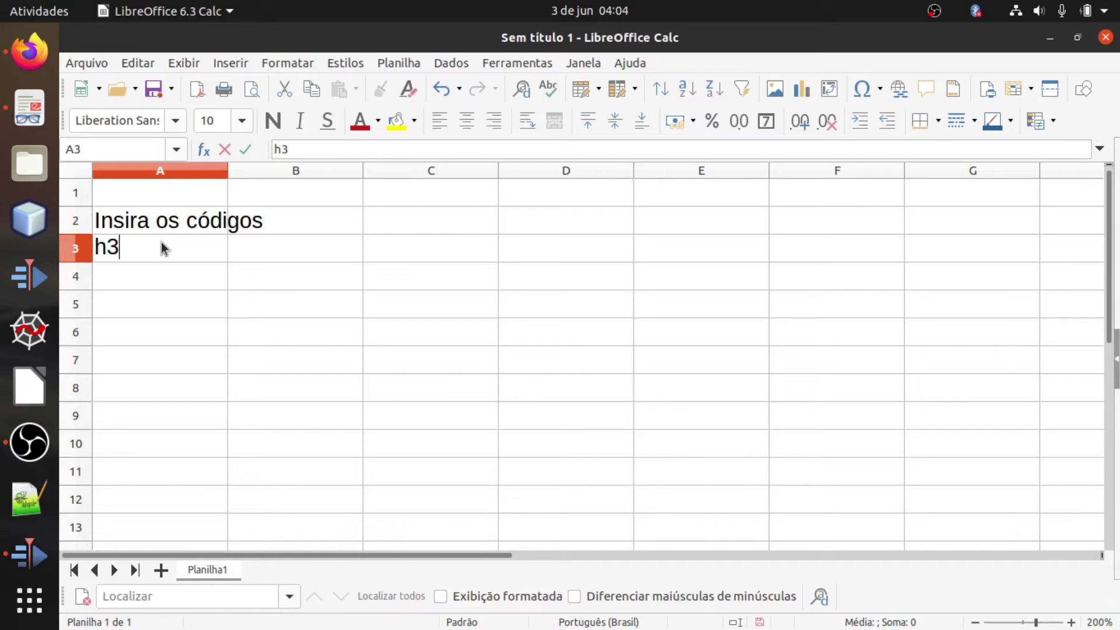
text(1k)
key(BackSpace)
key(BackSpace)
key(BackSpace)
key(BackSpace)
text(H31K)
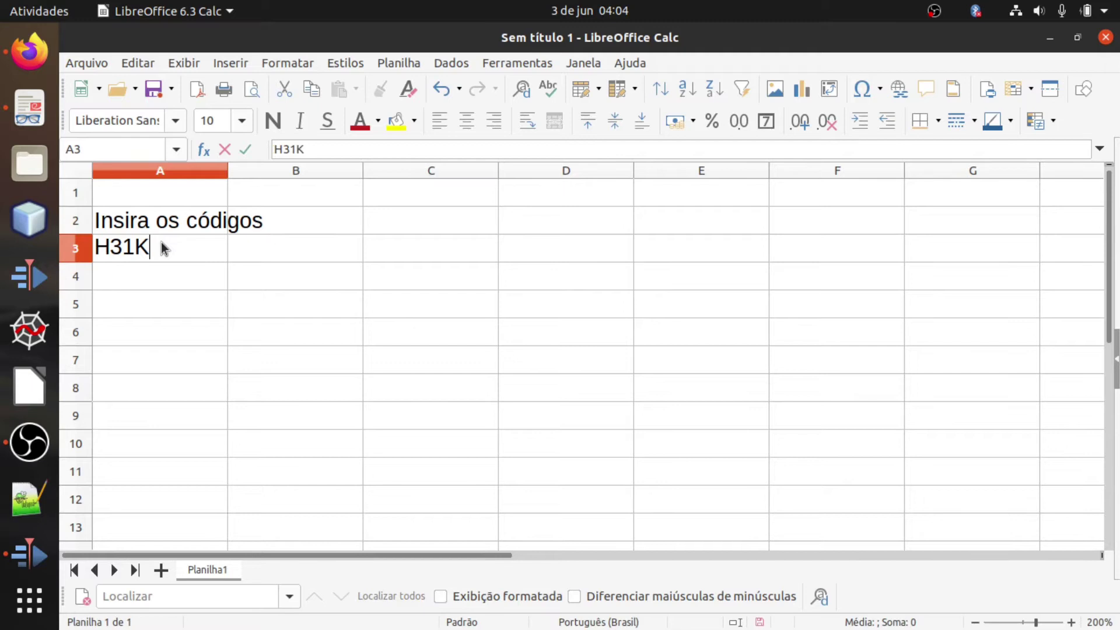
key(Return)
Enter the codes H289 in A4 and H38A in A5
text(H28)
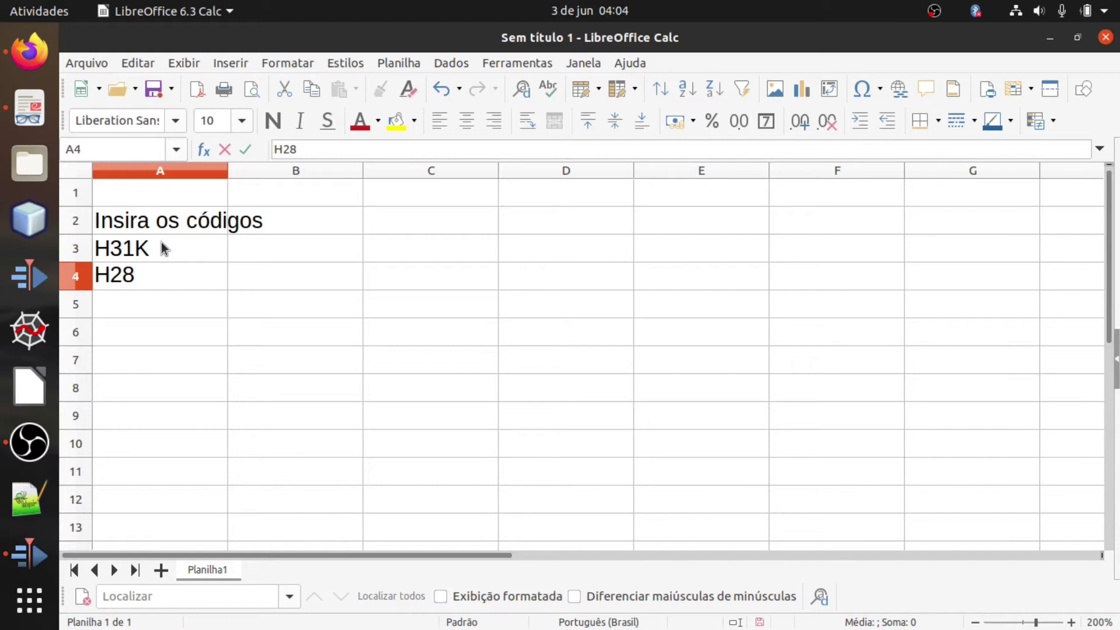
text(9)
key(Return)
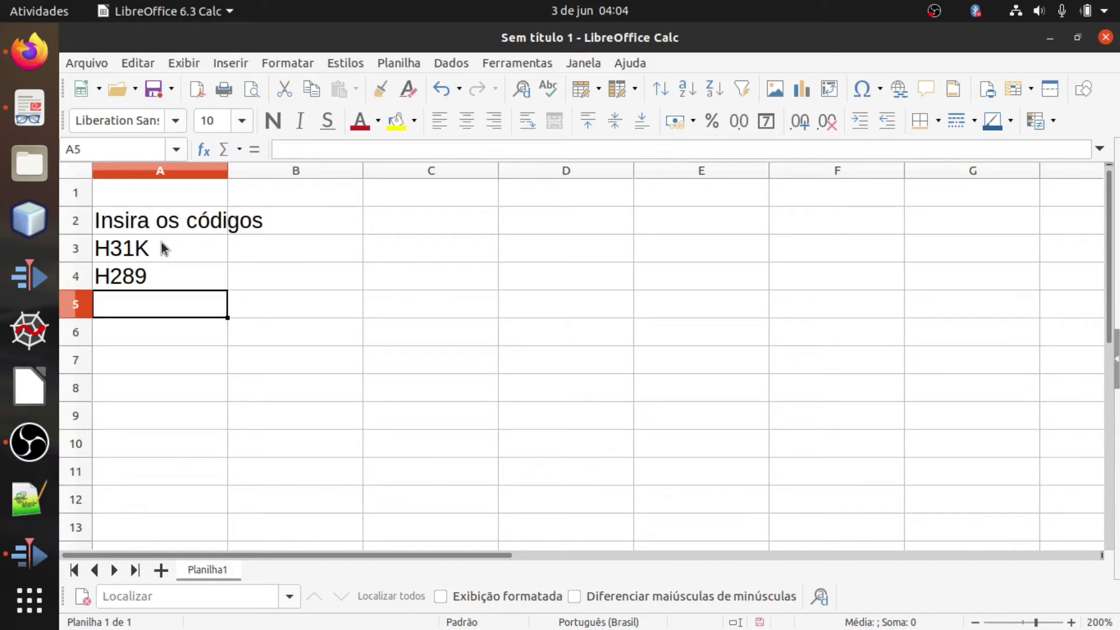
text(H)
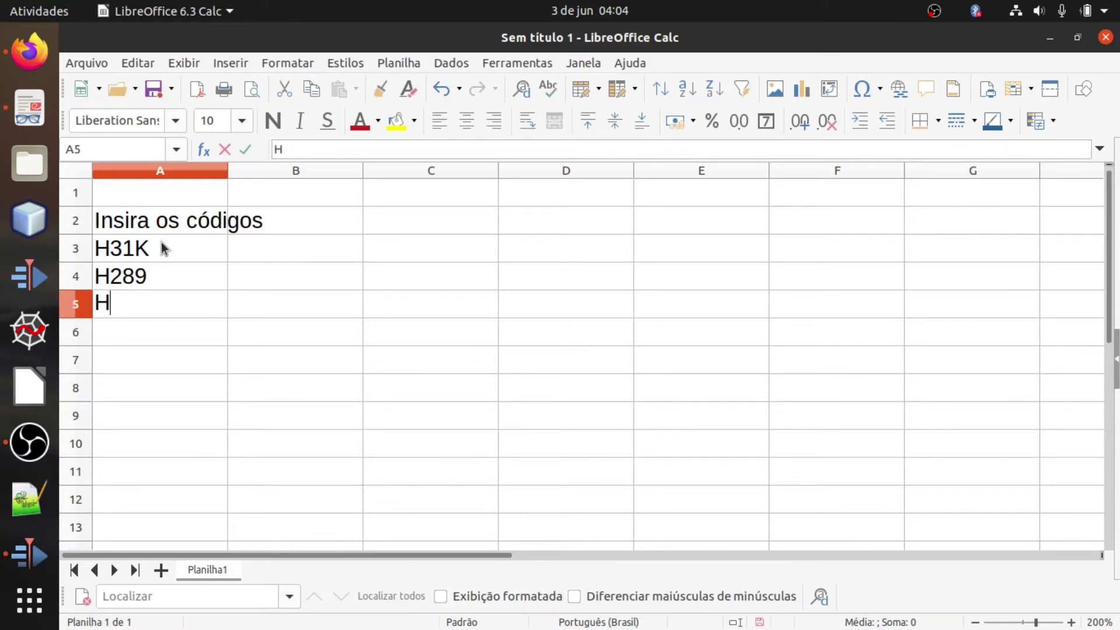
text(38A)
key(Return)
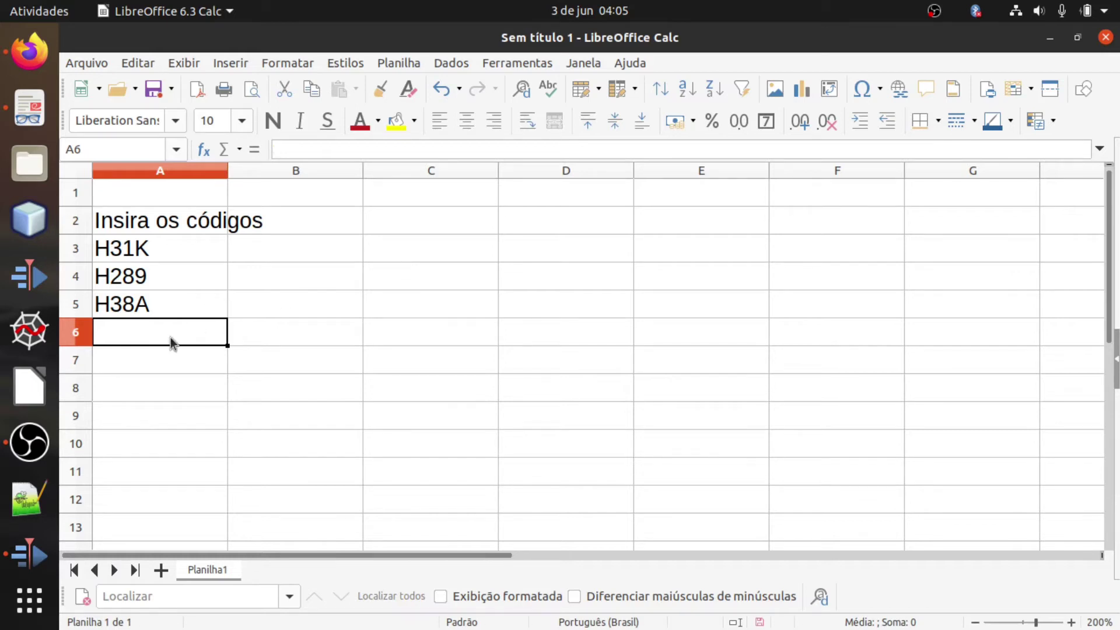
Enter the code 125 in A6 and left-align the codes in A3:A6
text(125)
key(Return)
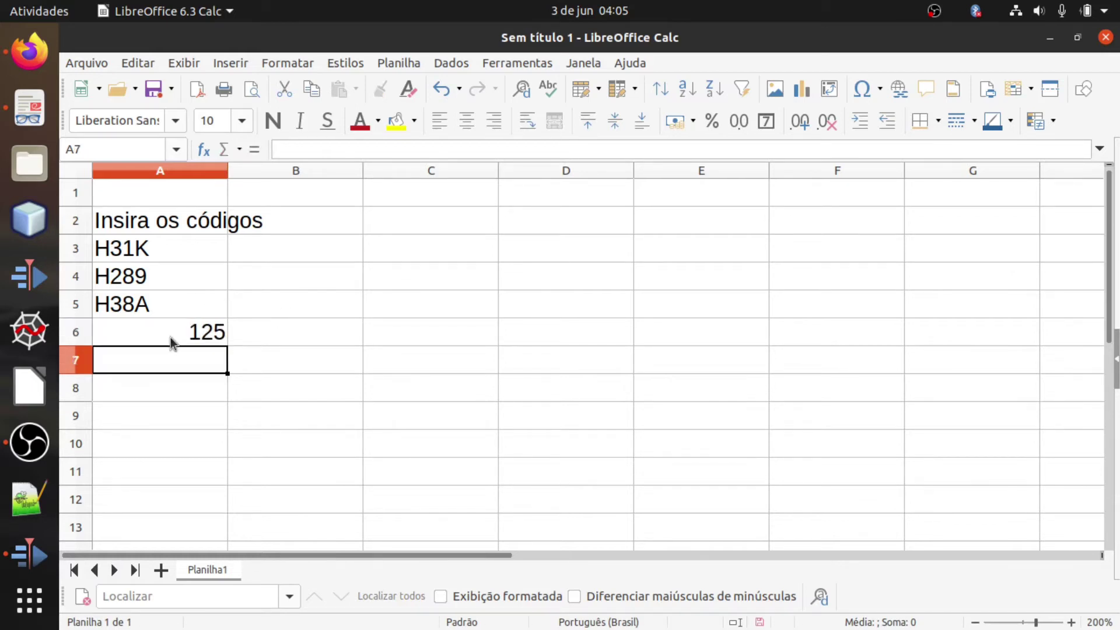
click(155, 335)
drag(167, 255, 183, 335)
click(439, 122)
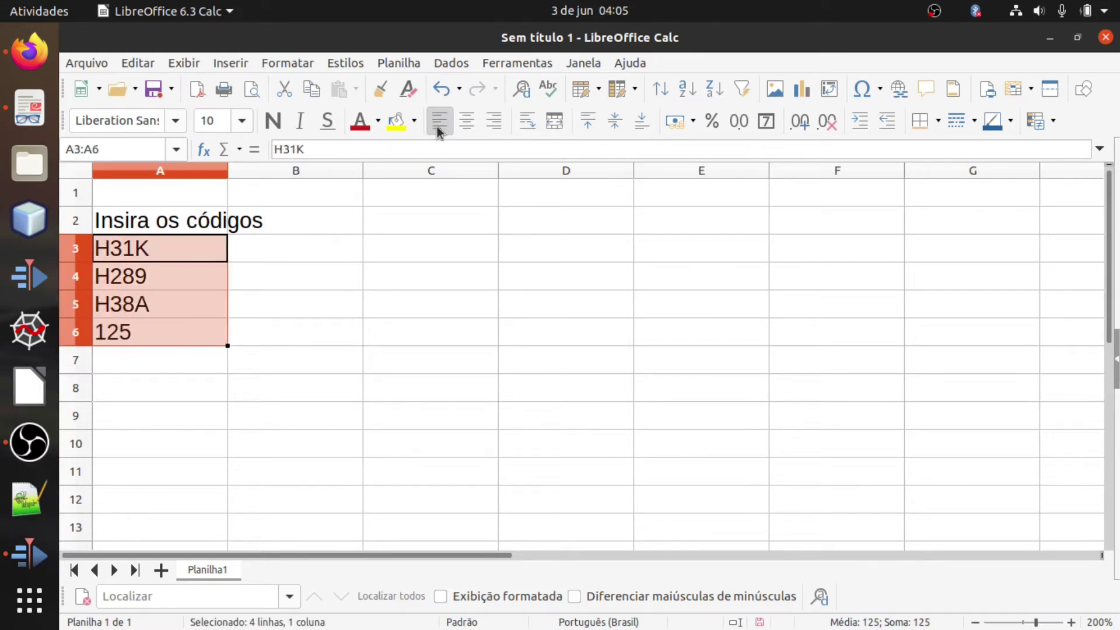
Enter the label "Total de Códigos cadastrados:" in C2
click(413, 300)
click(408, 250)
click(405, 226)
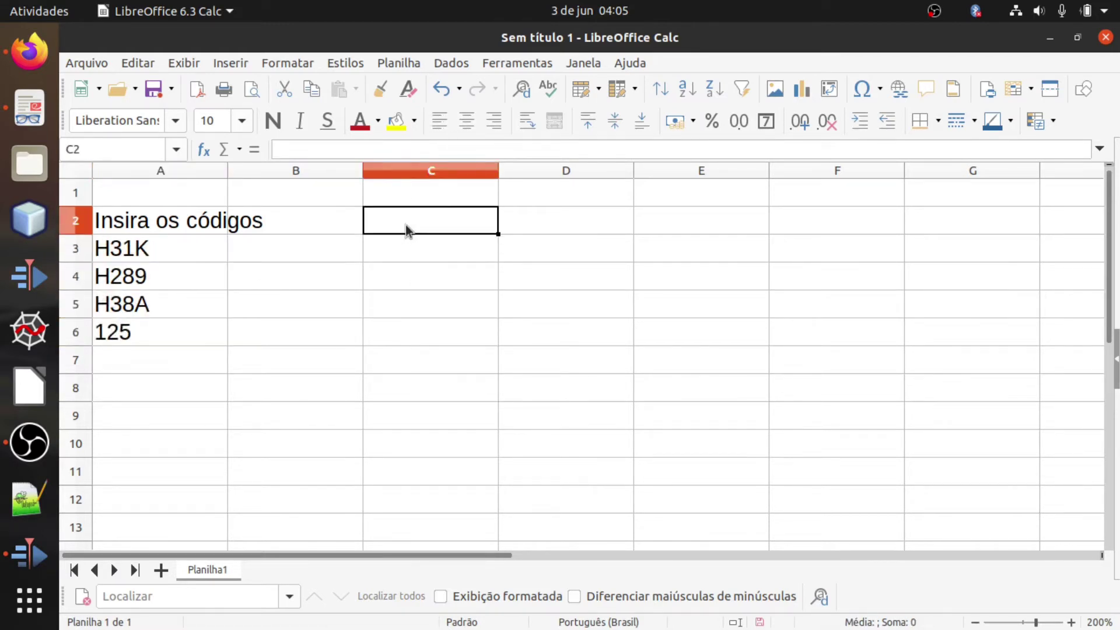
text(t)
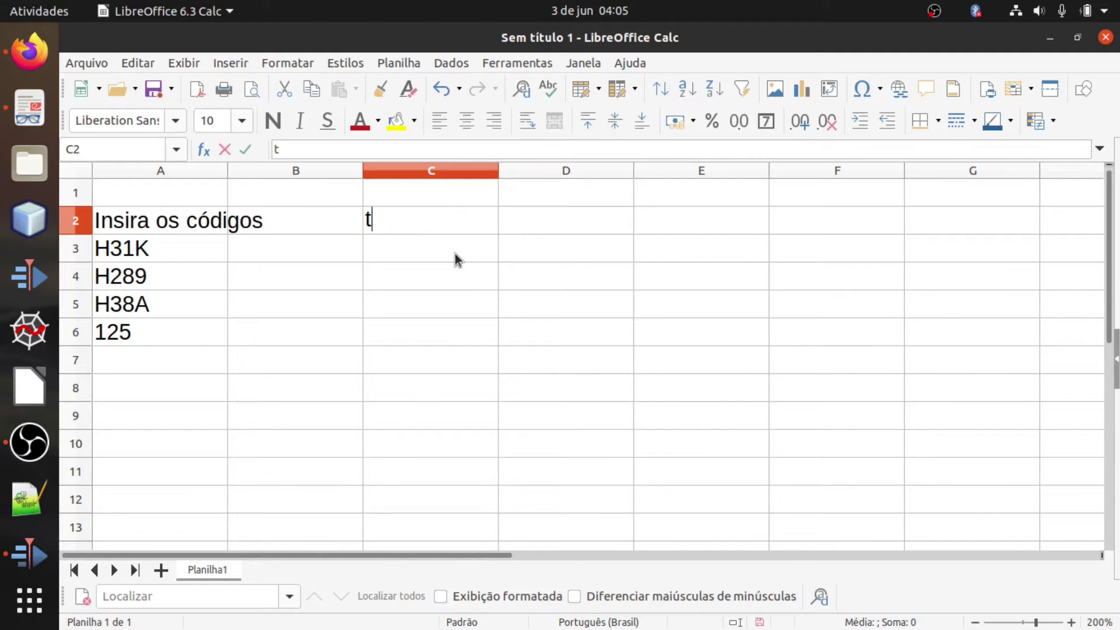
text(OTLA)
key(BackSpace)
key(BackSpace)
key(BackSpace)
key(BackSpace)
key(BackSpace)
text(Total de Co)
key(BackSpace)
text(ódigos )
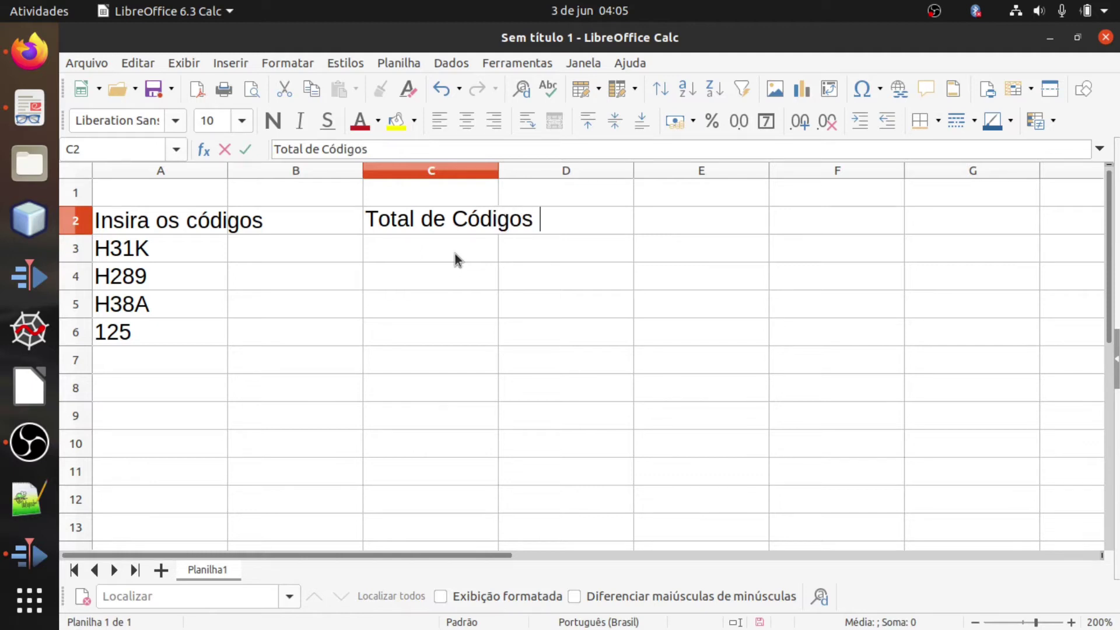
text(cadastrados:)
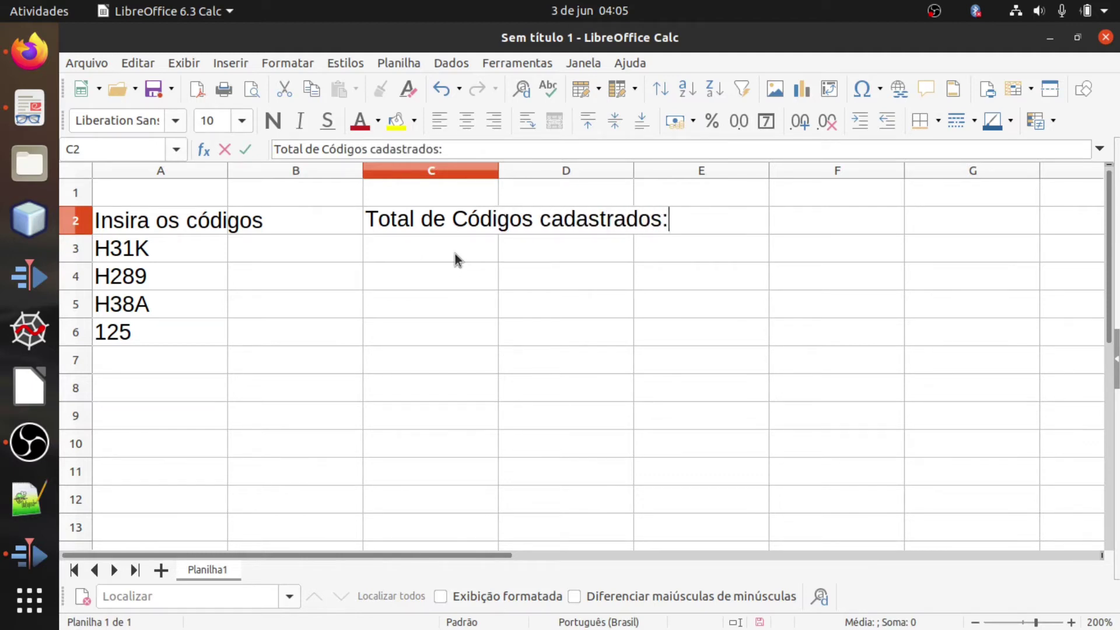
key(Return)
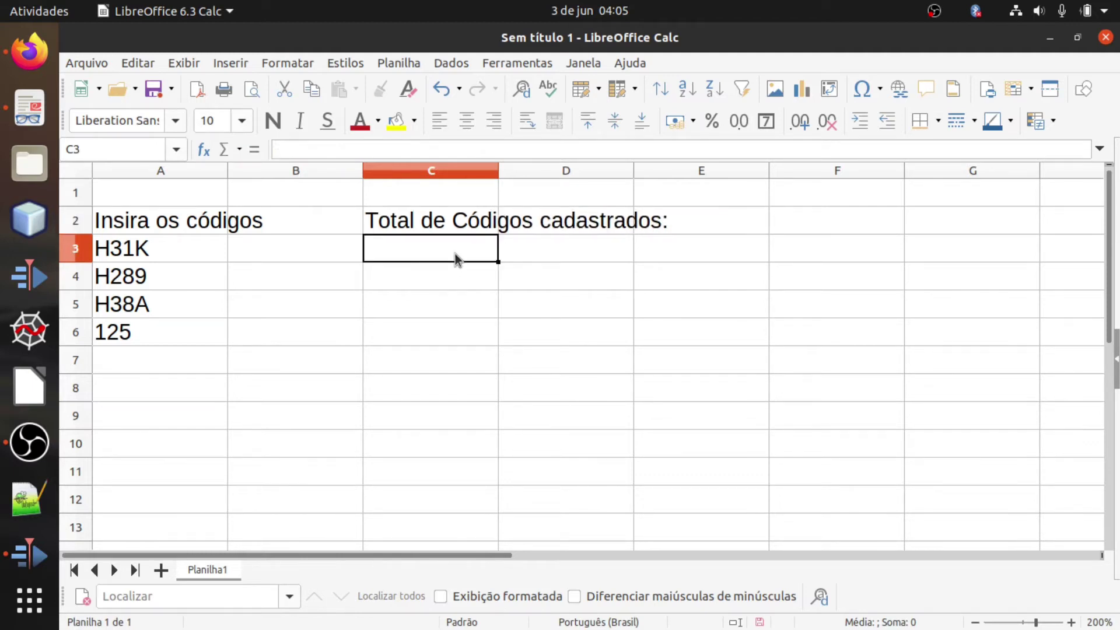
Enter the formula =CONT.VALORES(A3:A12) in C3 to count the registered codes, and check it
double_click(457, 260)
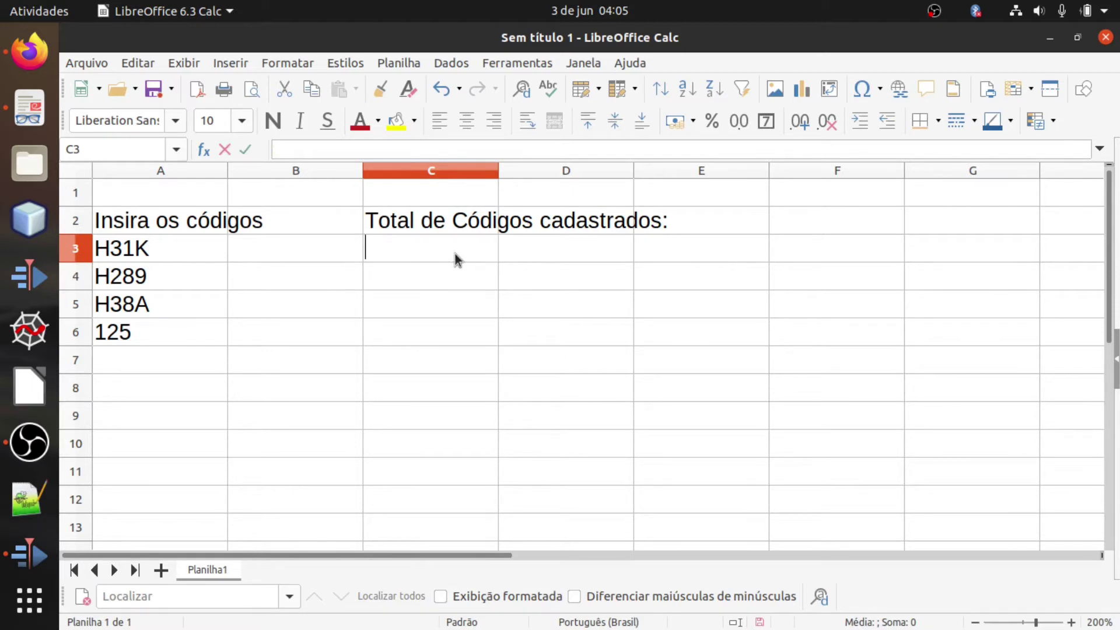
text(=cont.vao)
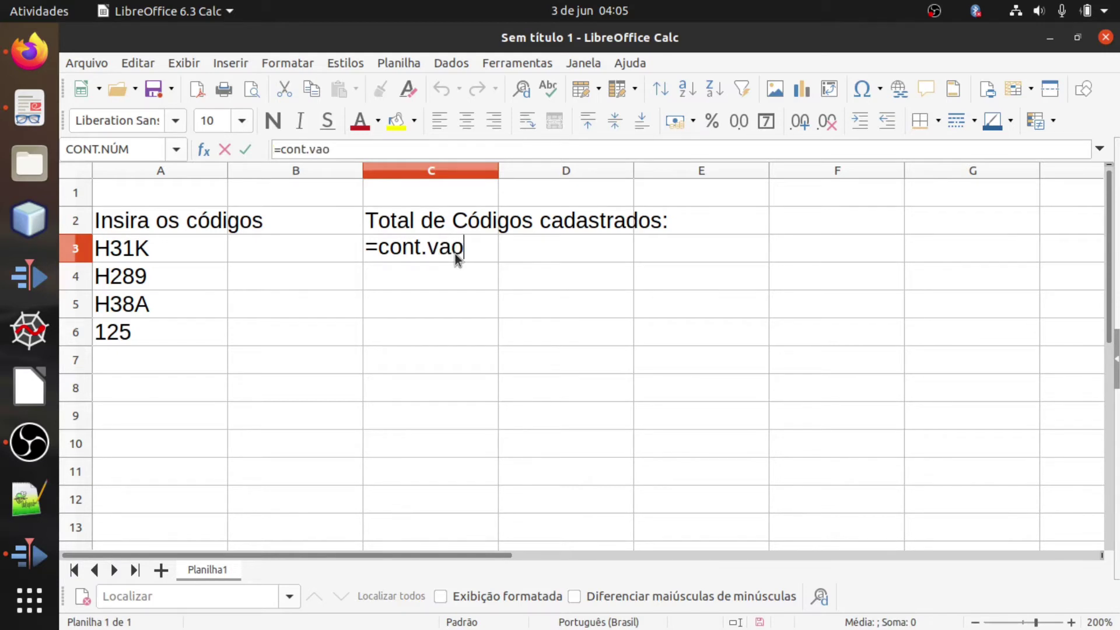
key(BackSpace)
text(lores()
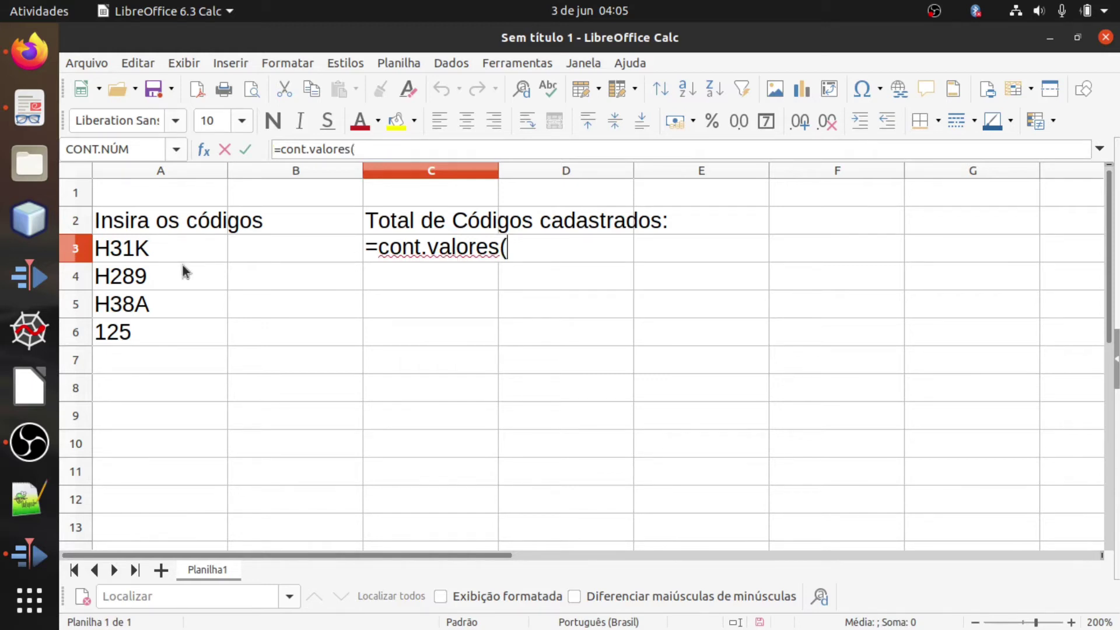
drag(175, 243, 170, 502)
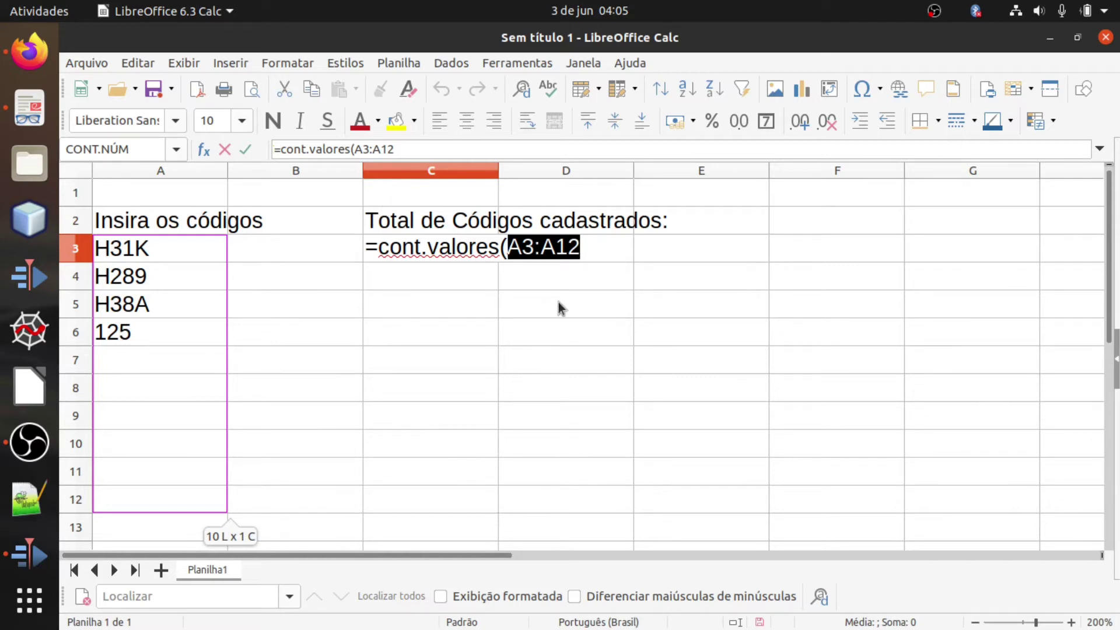
text())
key(Return)
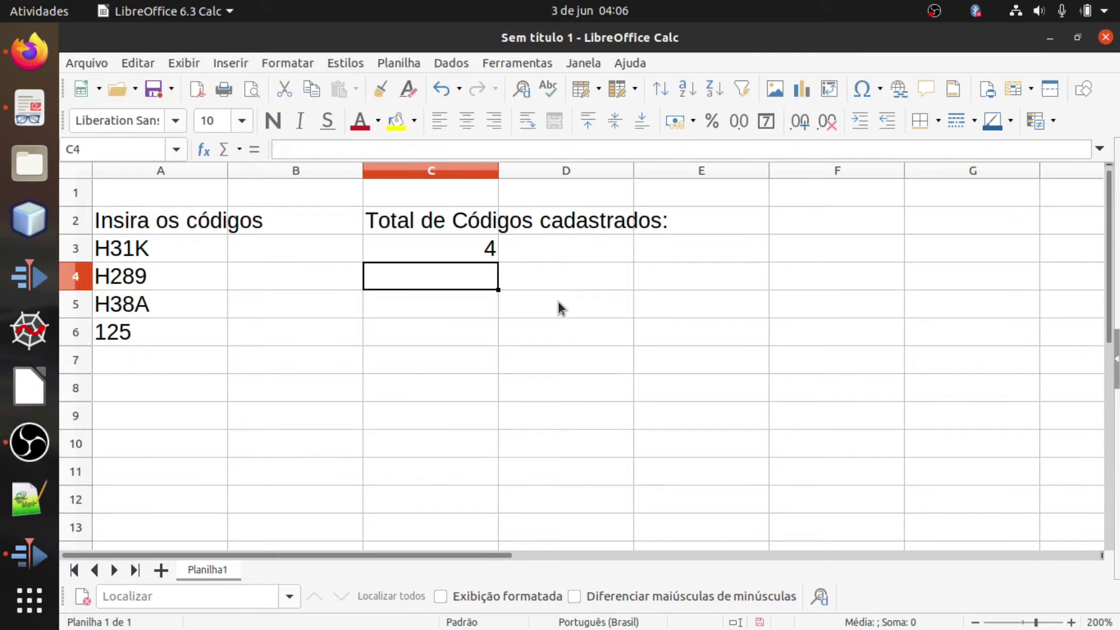
click(416, 244)
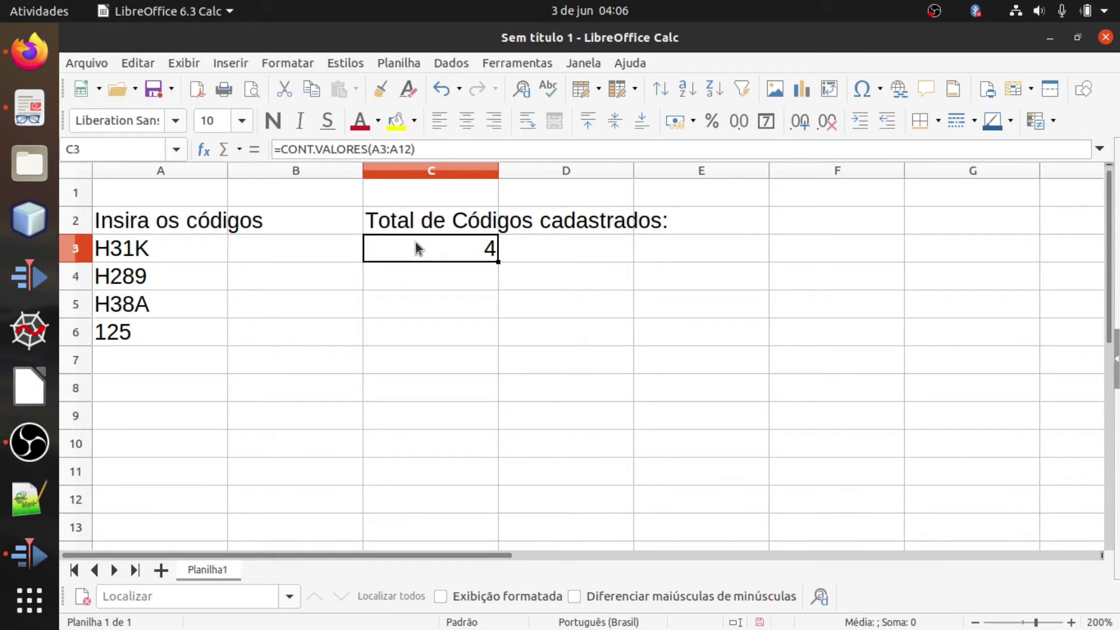
Review the codes in A3:A6 that the total in C3 counts
click(165, 340)
click(157, 304)
click(164, 338)
click(155, 309)
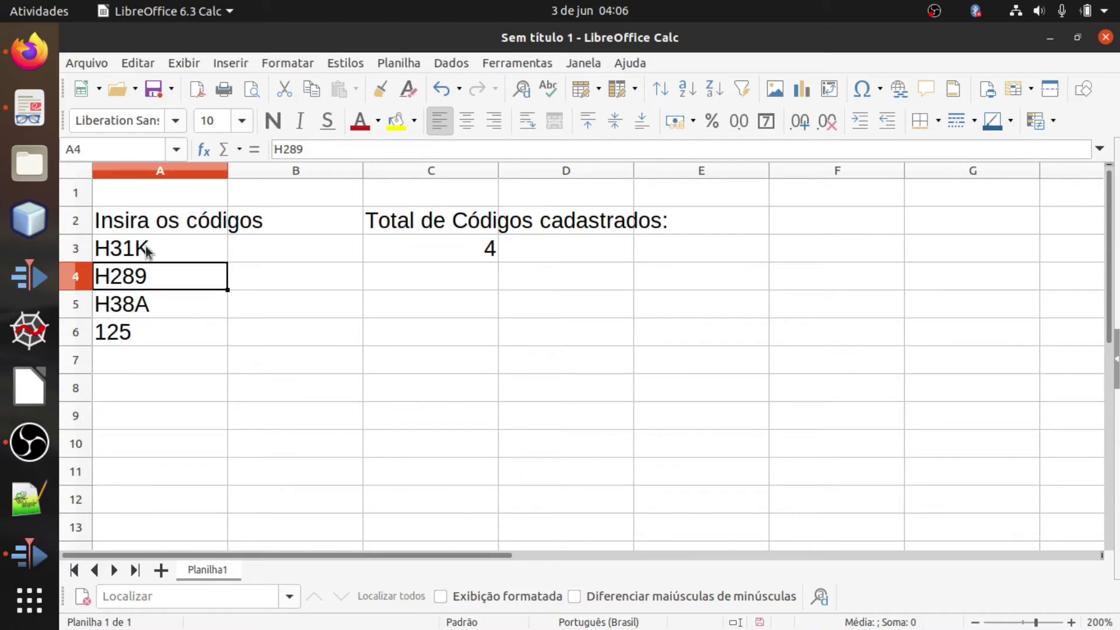
click(147, 251)
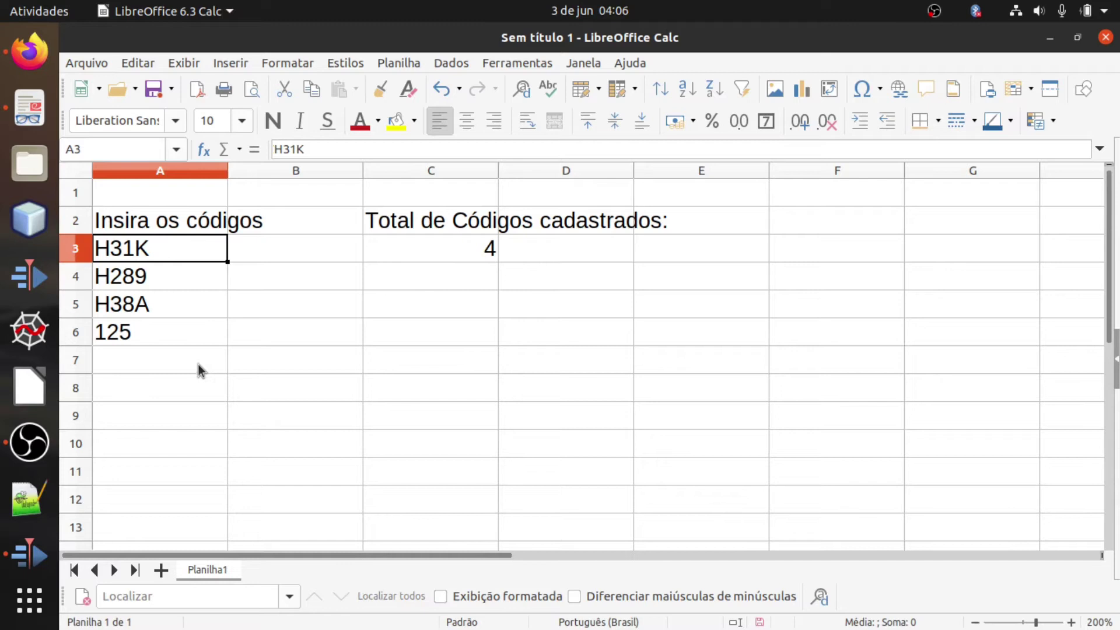
Enter a blank space in A7 and A8, and check the total of registered codes in C3
click(171, 368)
key(Return)
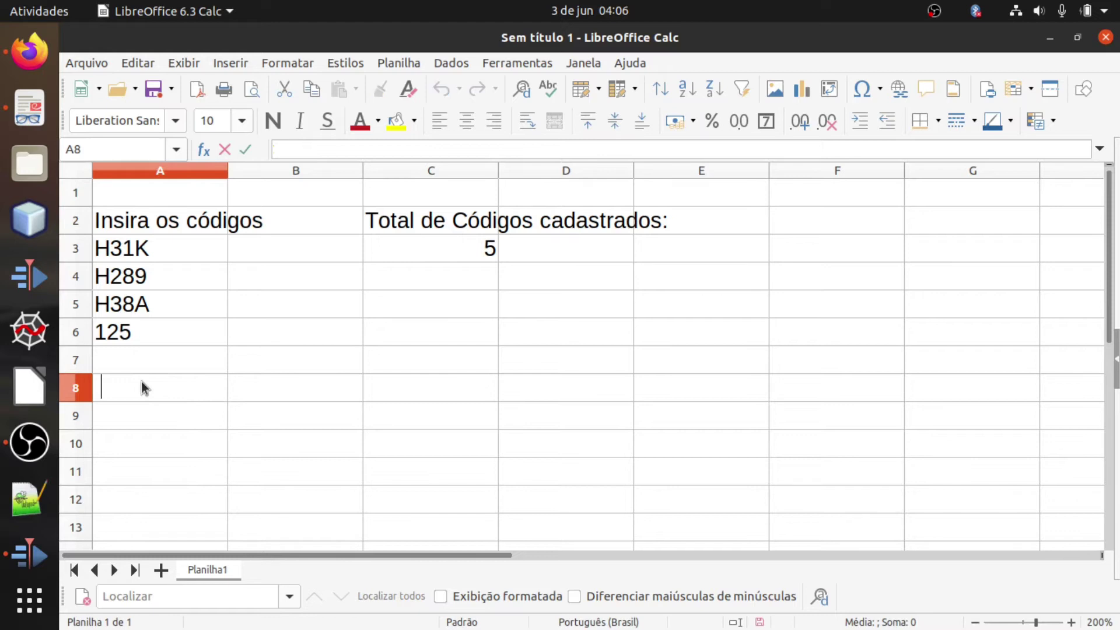
key(Return)
click(491, 245)
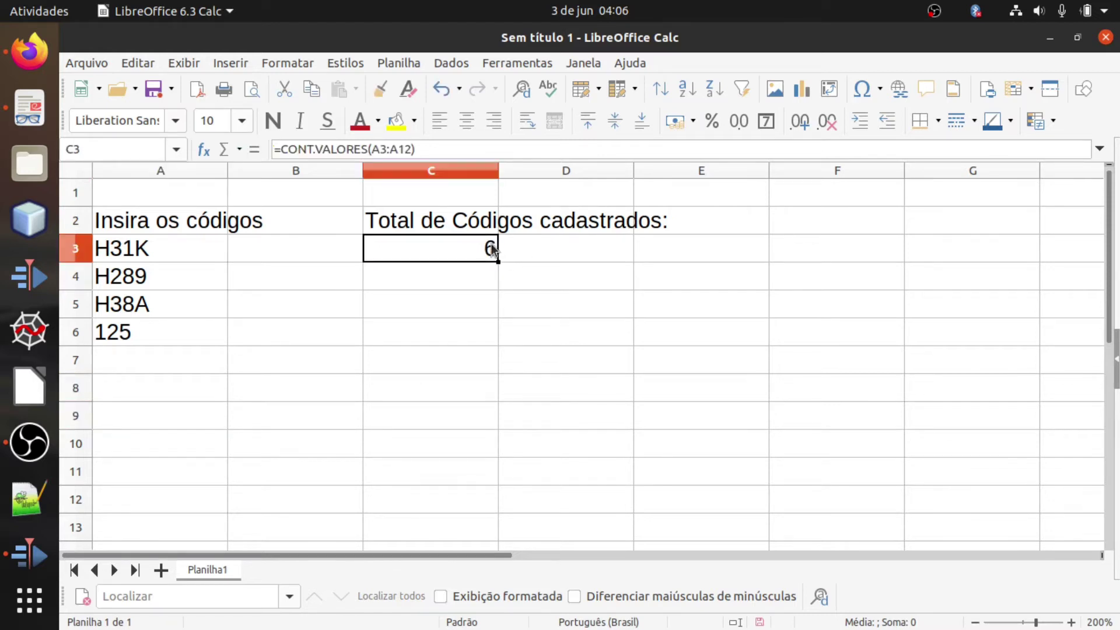
Inspect the blank-looking cells below the codes and the range counted by the formula in C3
click(187, 349)
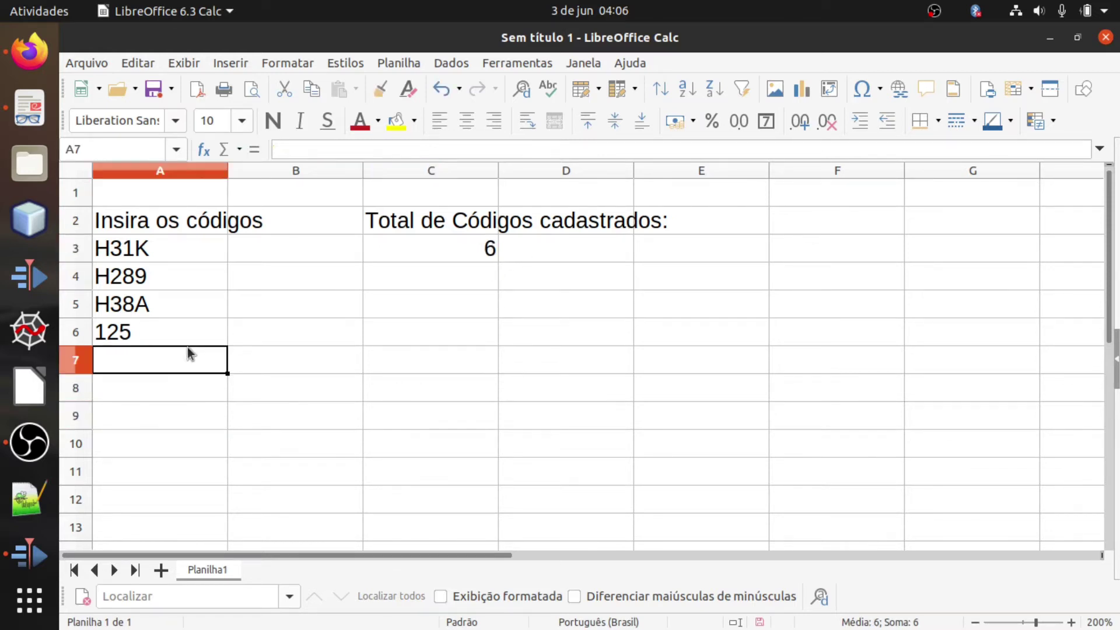
click(156, 424)
click(475, 257)
double_click(474, 257)
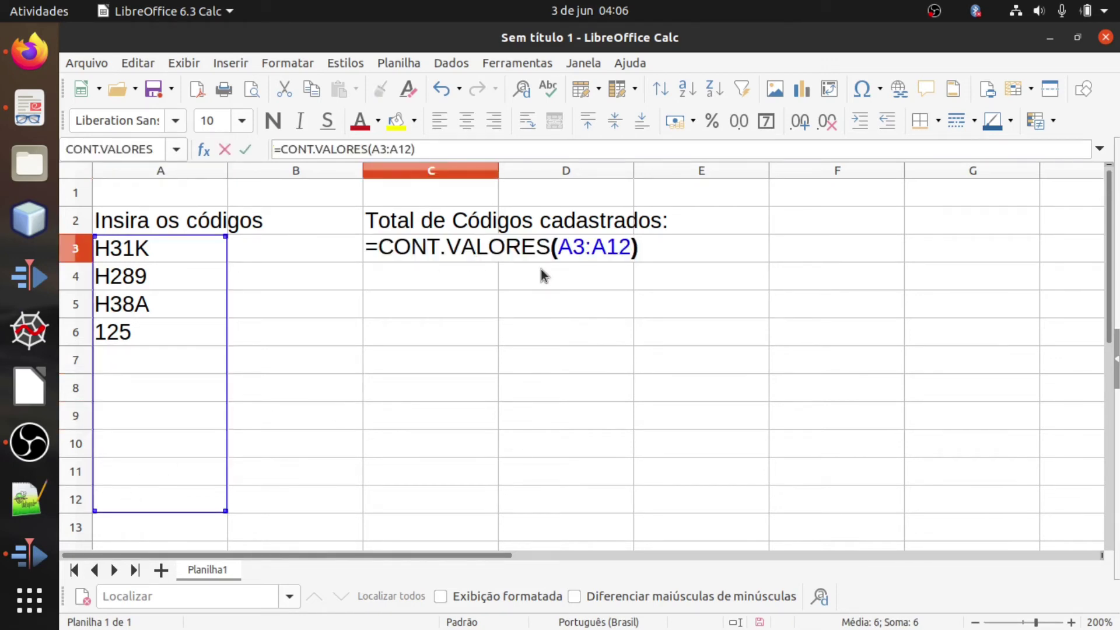
key(Return)
click(135, 367)
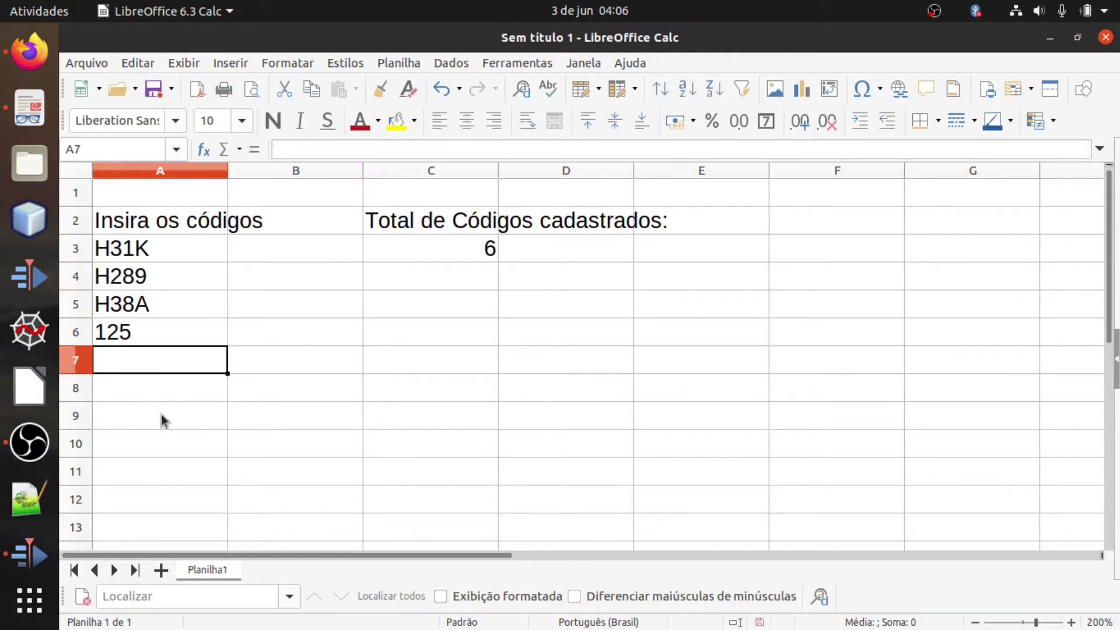
Enter the code 35A in A9 and check the total in C3
click(163, 419)
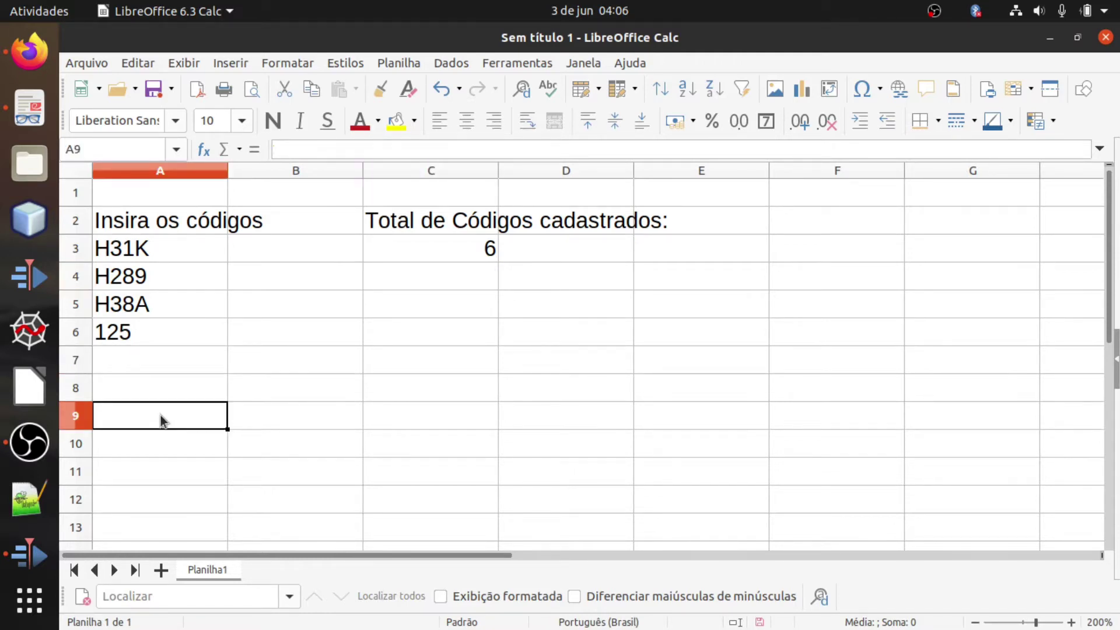
text(35A)
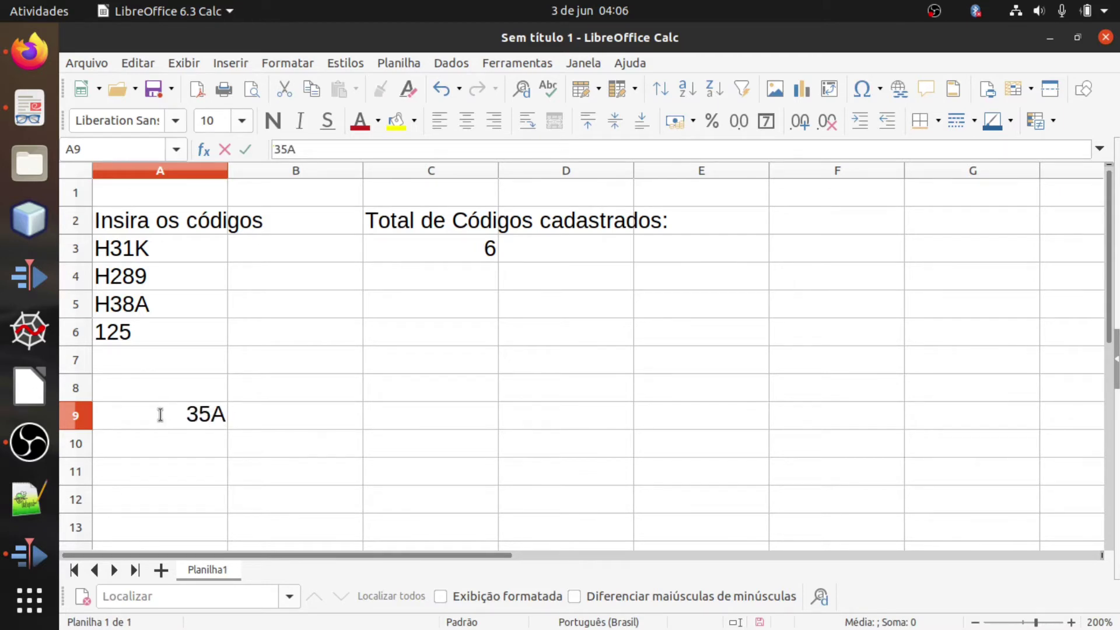
key(Return)
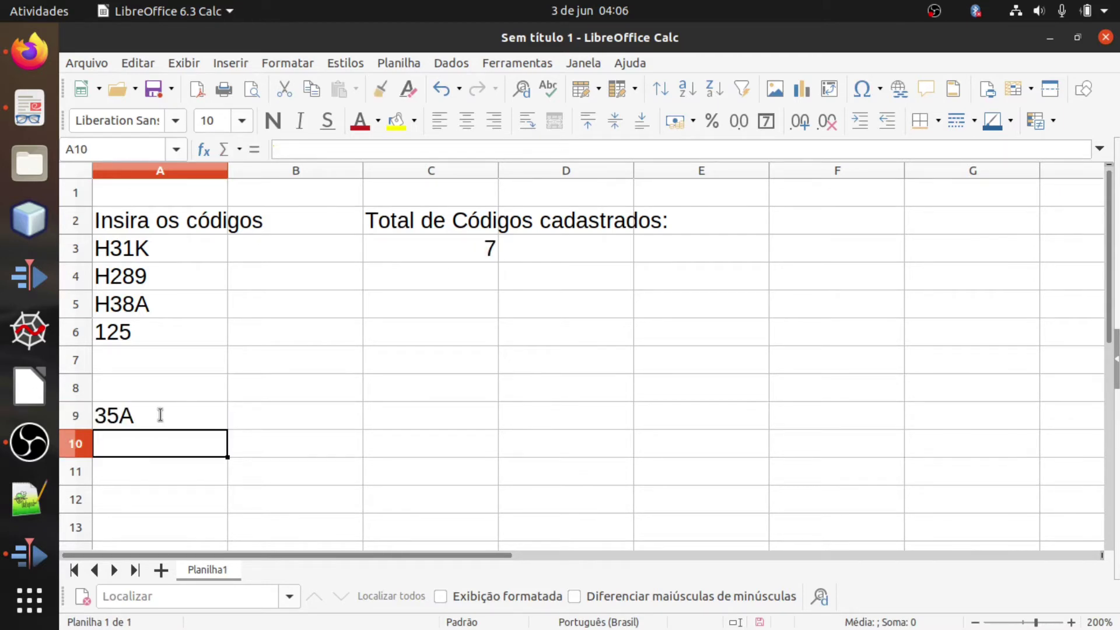
click(470, 258)
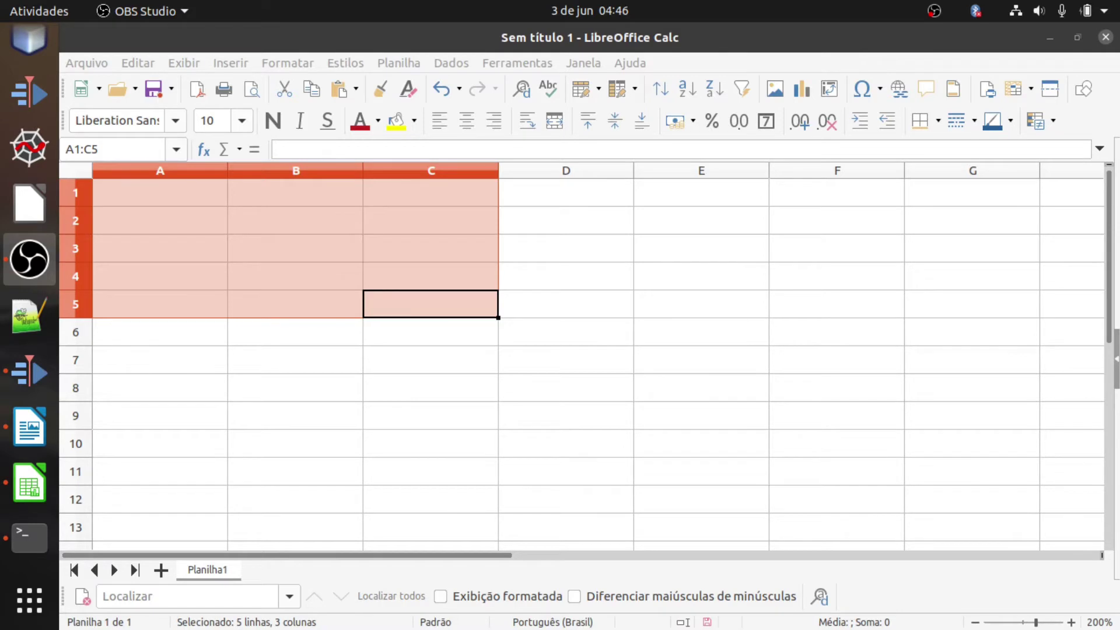
Enter the headers "Funcionário" in A2, "Salário" in B2 and "Reajustado" in C2 of the empty sheet
click(540, 454)
click(671, 307)
click(309, 268)
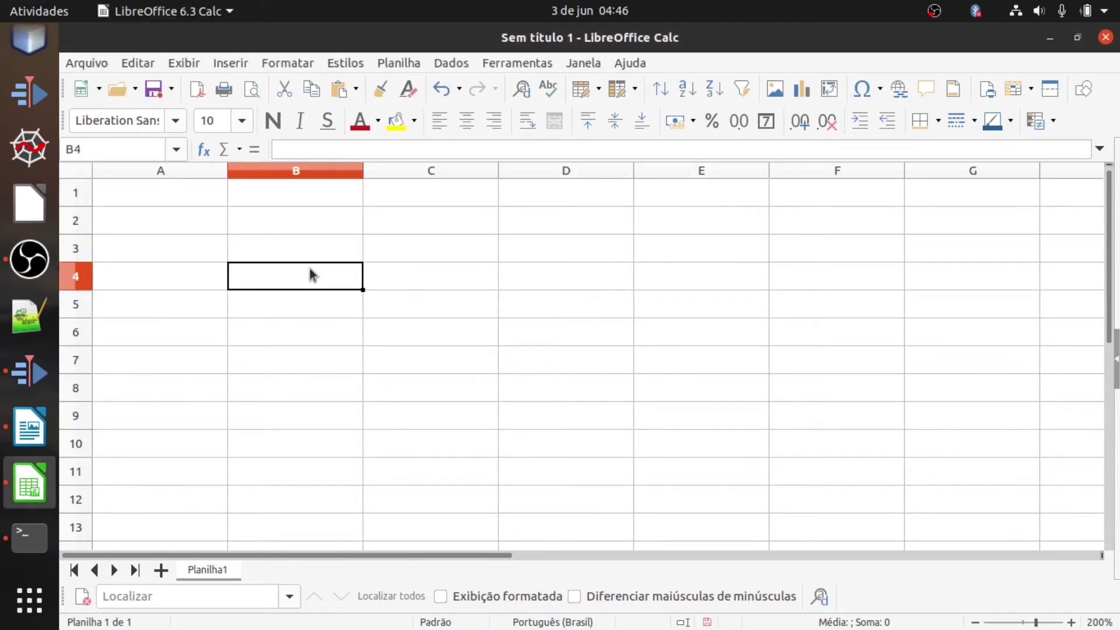
click(139, 220)
text(Funcion)
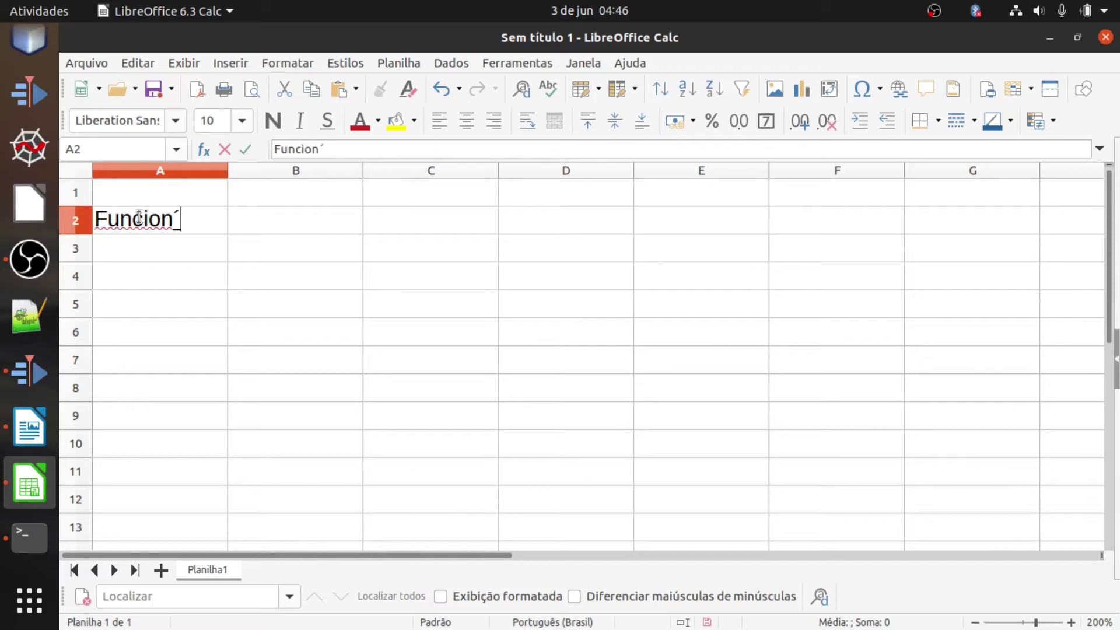
text(ário)
key(Tab)
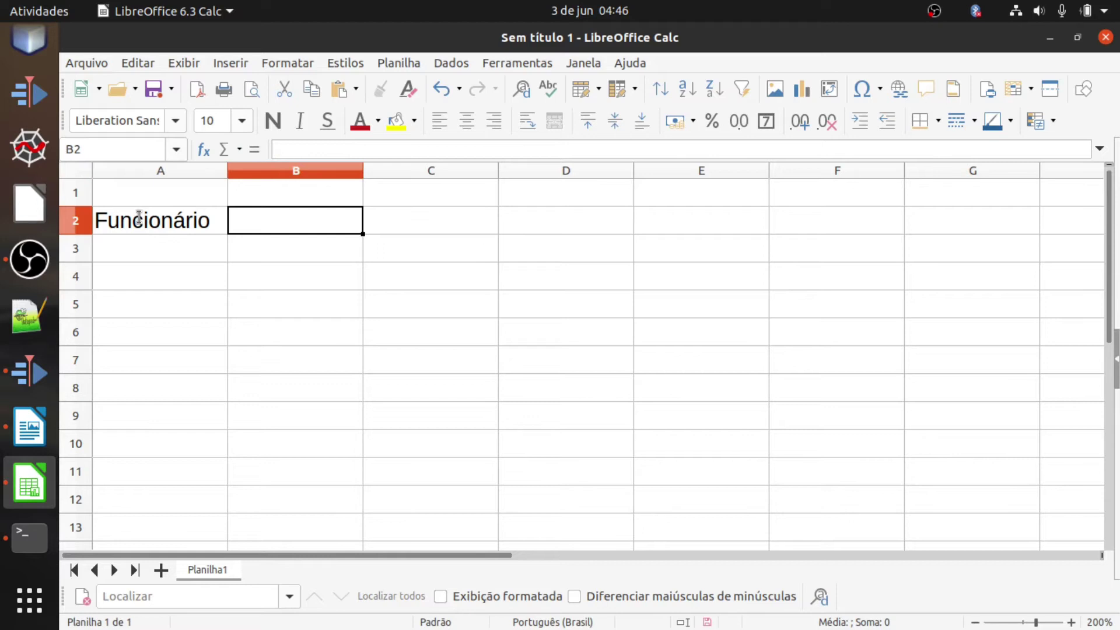
text(Salá)
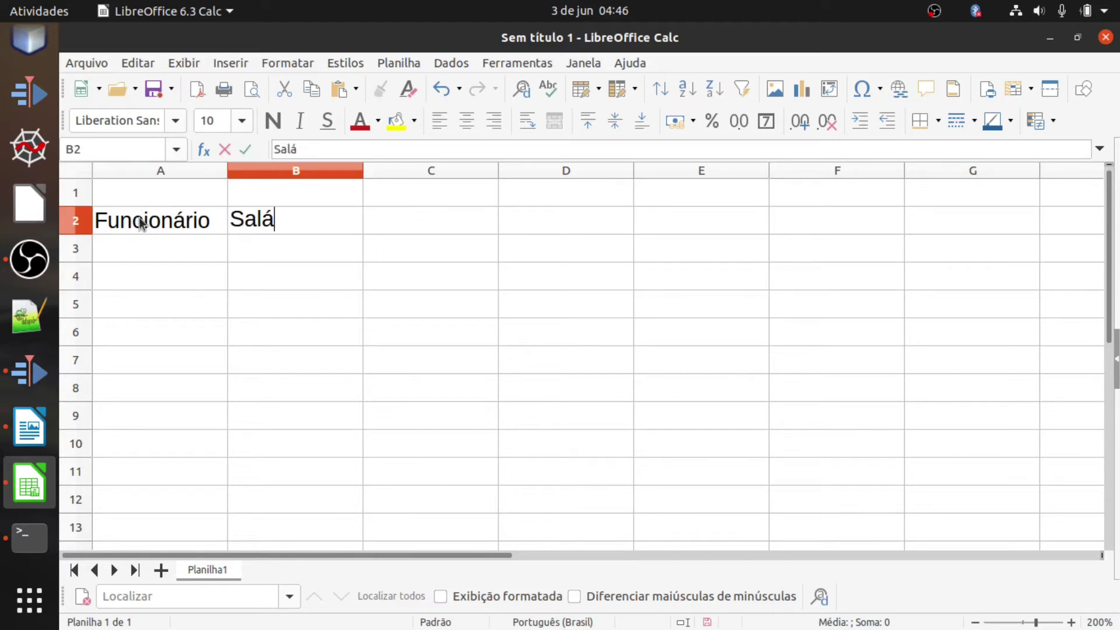
text(rio)
key(Tab)
text(Reajustado)
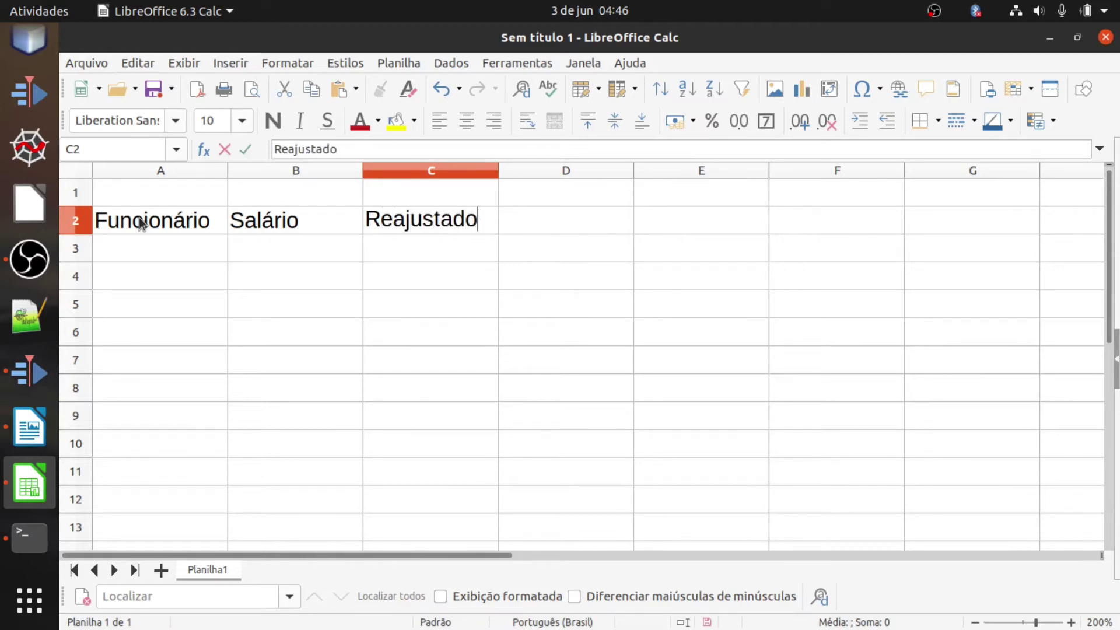
Change the header in C2 to "S. Reajustado"
key(Left)
key(Left)
key(Right)
key(Right)
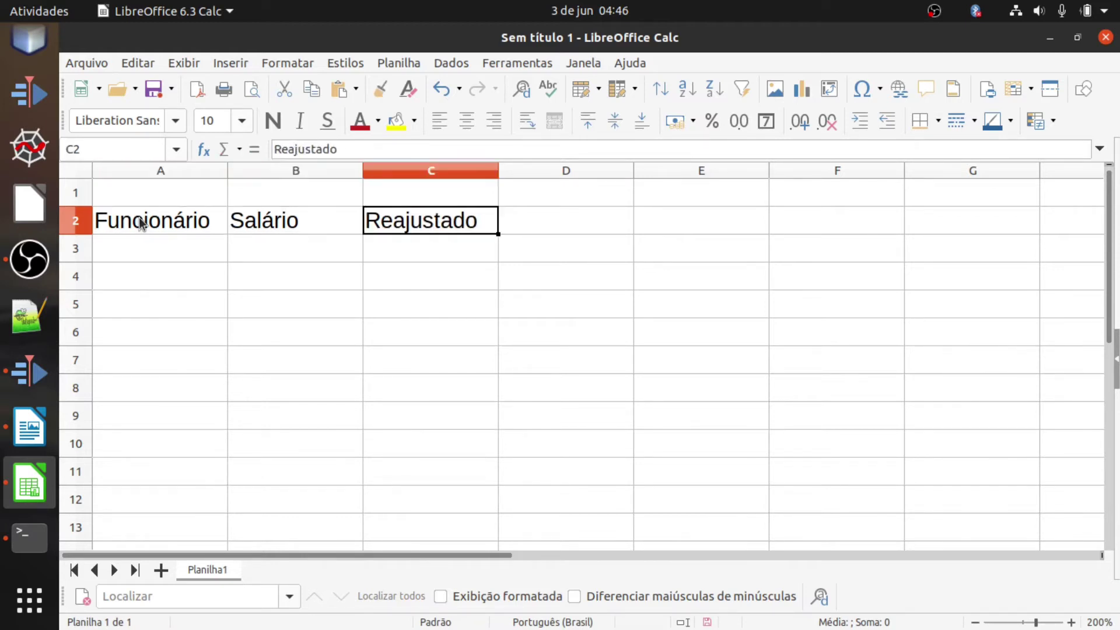
click(283, 149)
text(S.)
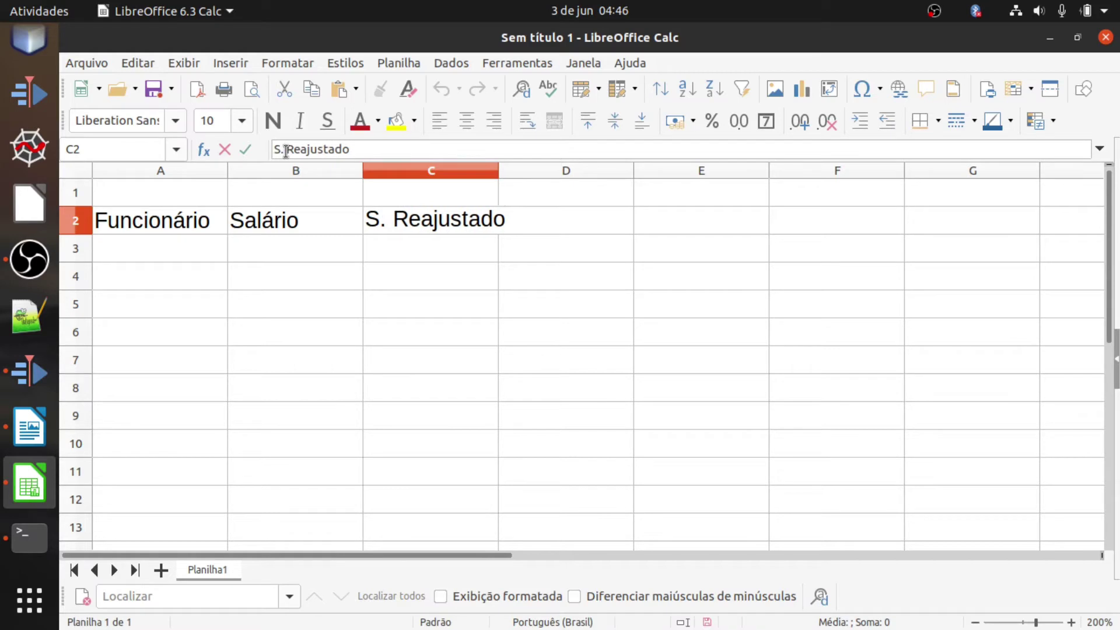
Enter the three employees' first names in A3:A5 under the "Funcionário" header
click(191, 250)
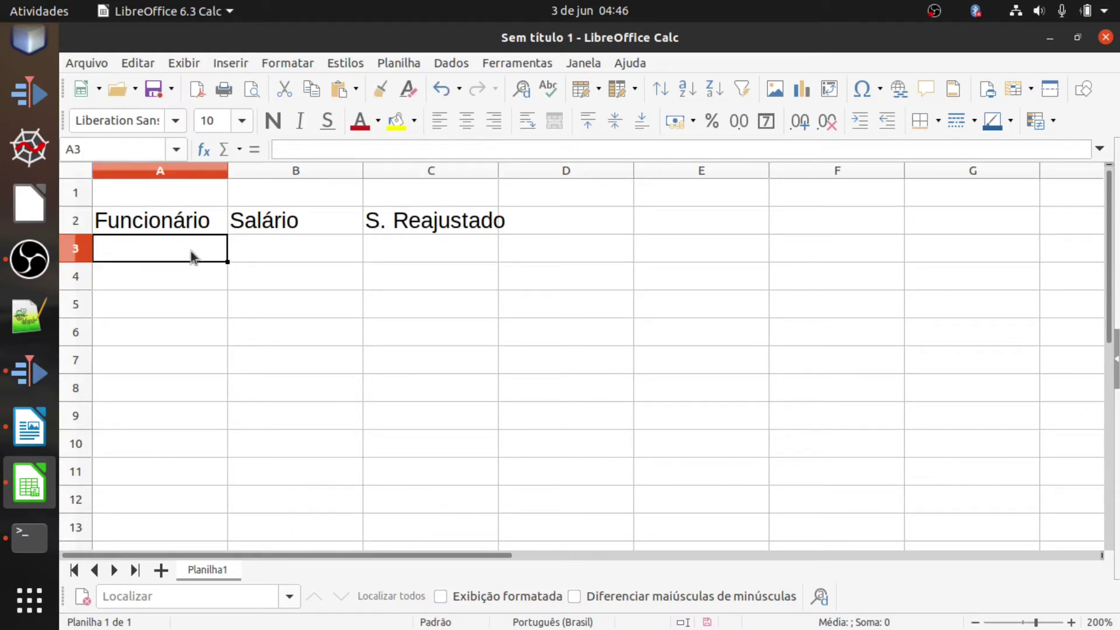
text(Ana)
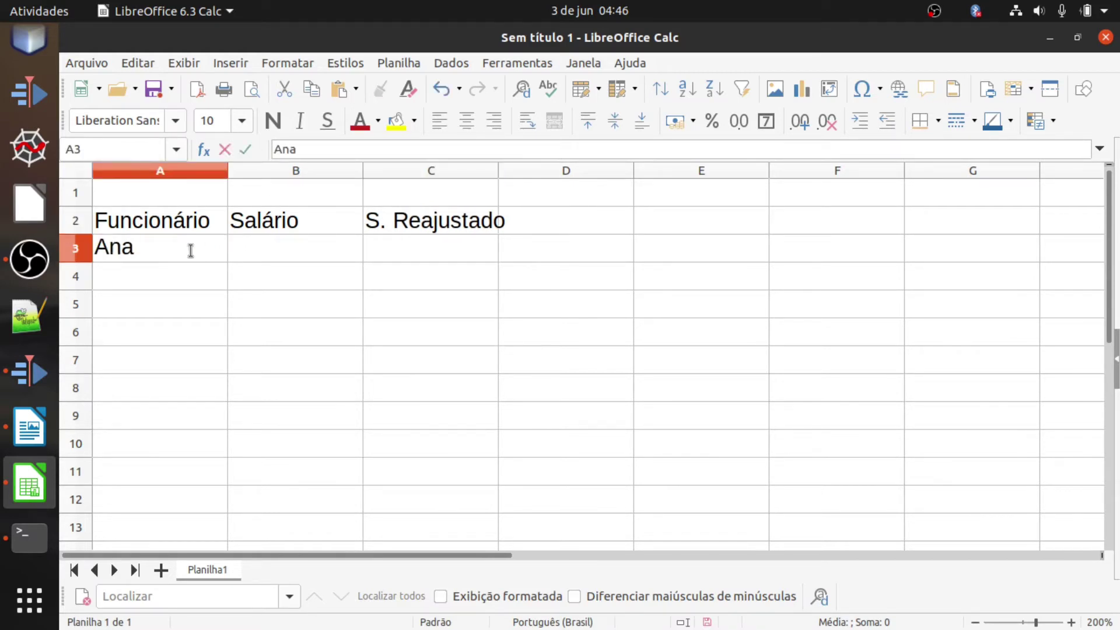
key(Return)
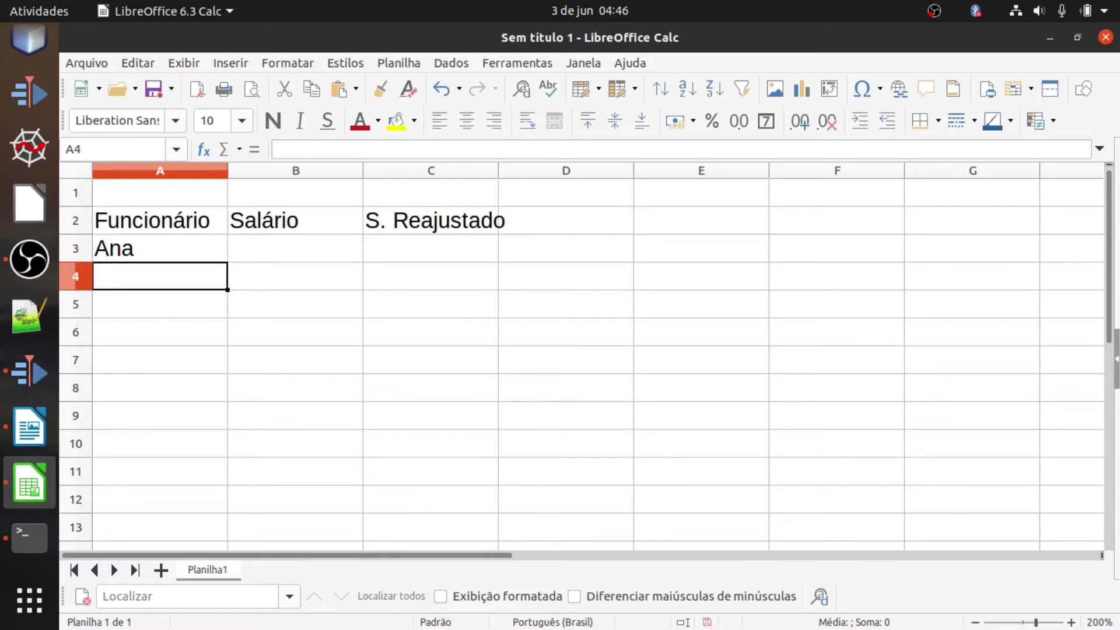
key(alt+Tab)
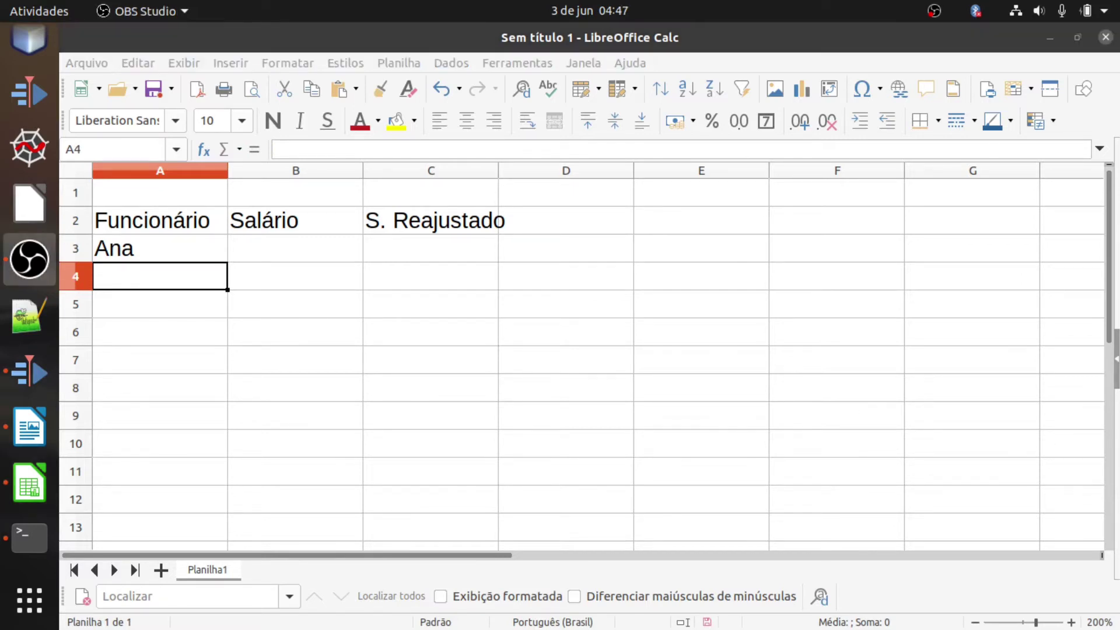
click(108, 268)
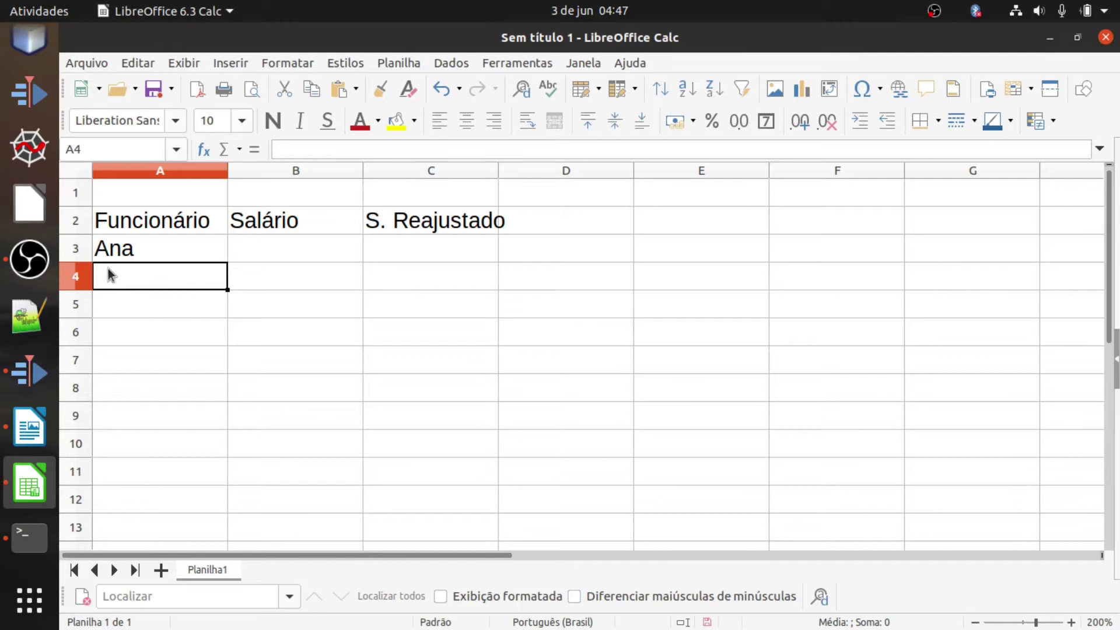
text(Pedro)
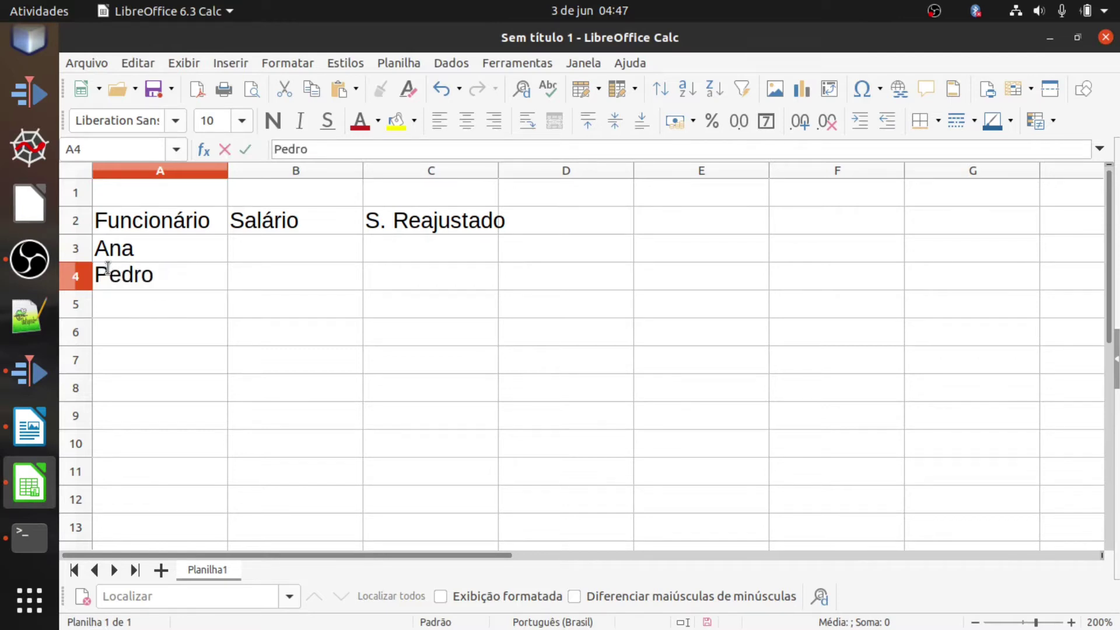
key(Return)
text(Roberto)
Enter the salaries 1500, 1358 and 2500 in B3:B5
key(Up)
key(Right)
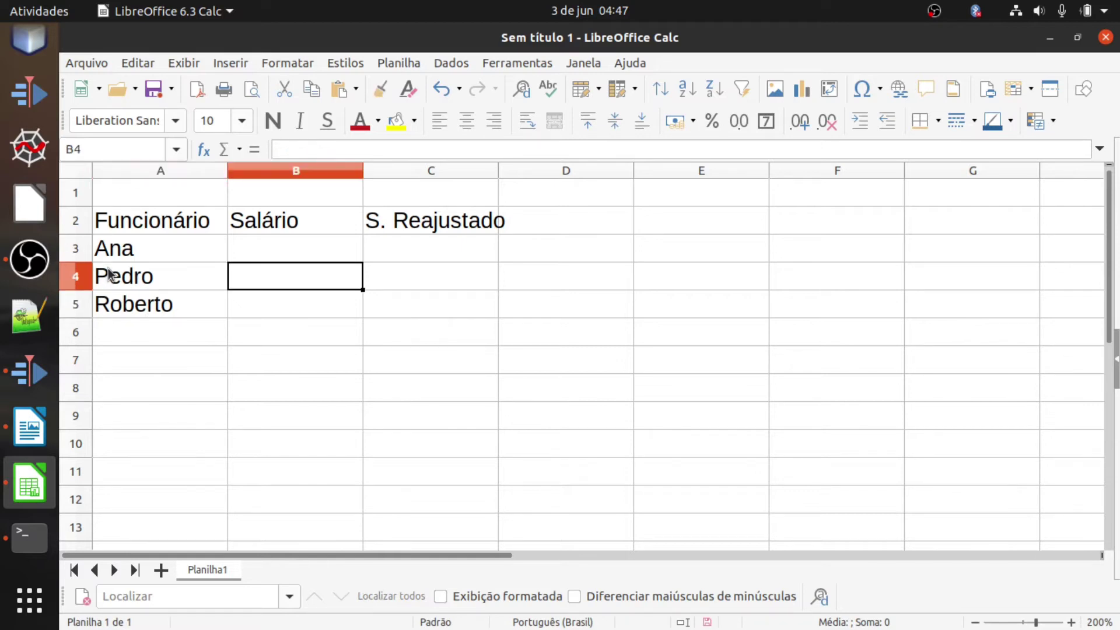
key(Up)
text(1500)
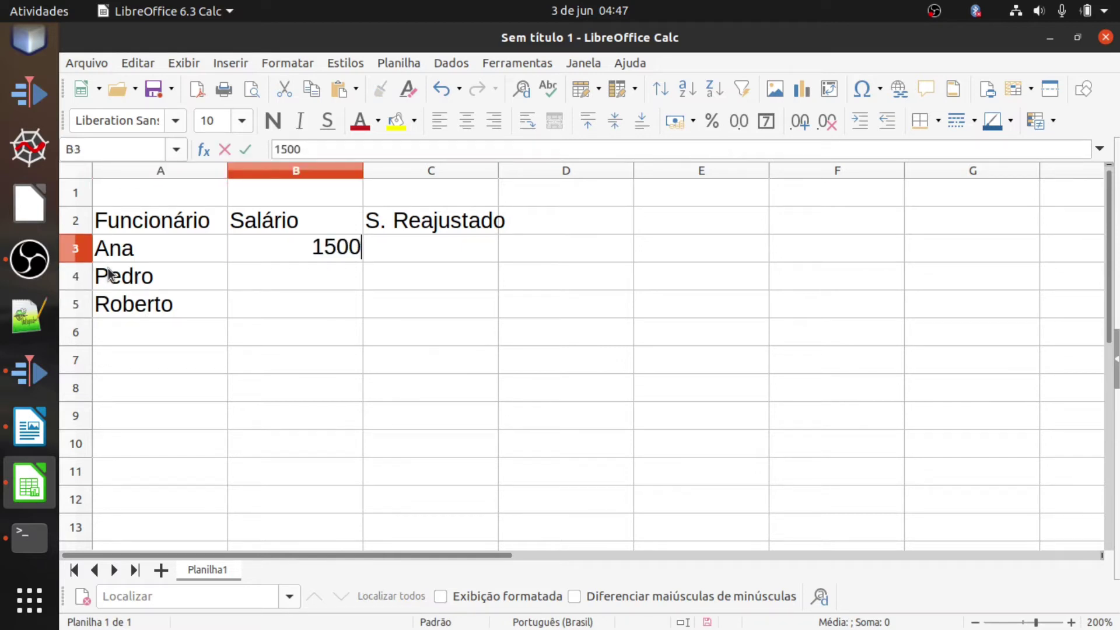
key(Return)
text(13)
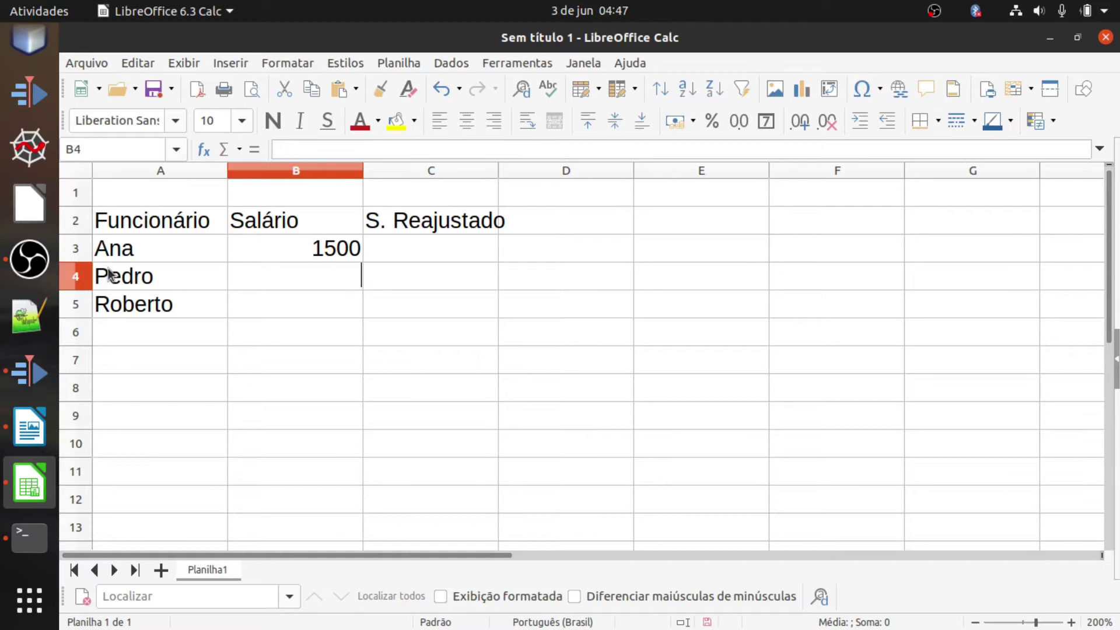
text(58)
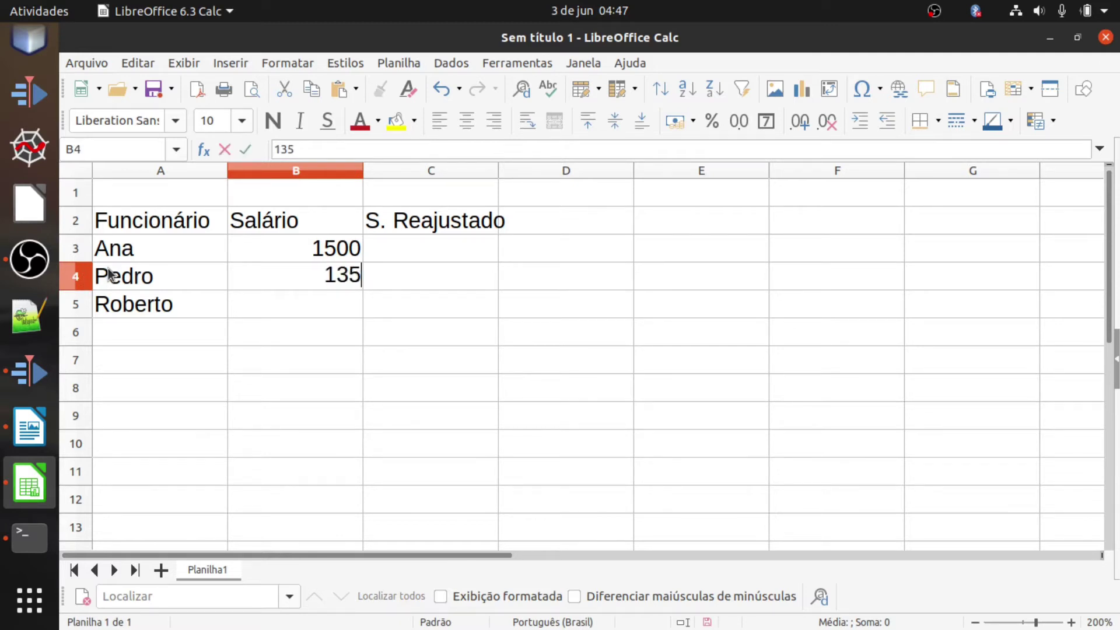
key(Return)
text(2500)
key(Return)
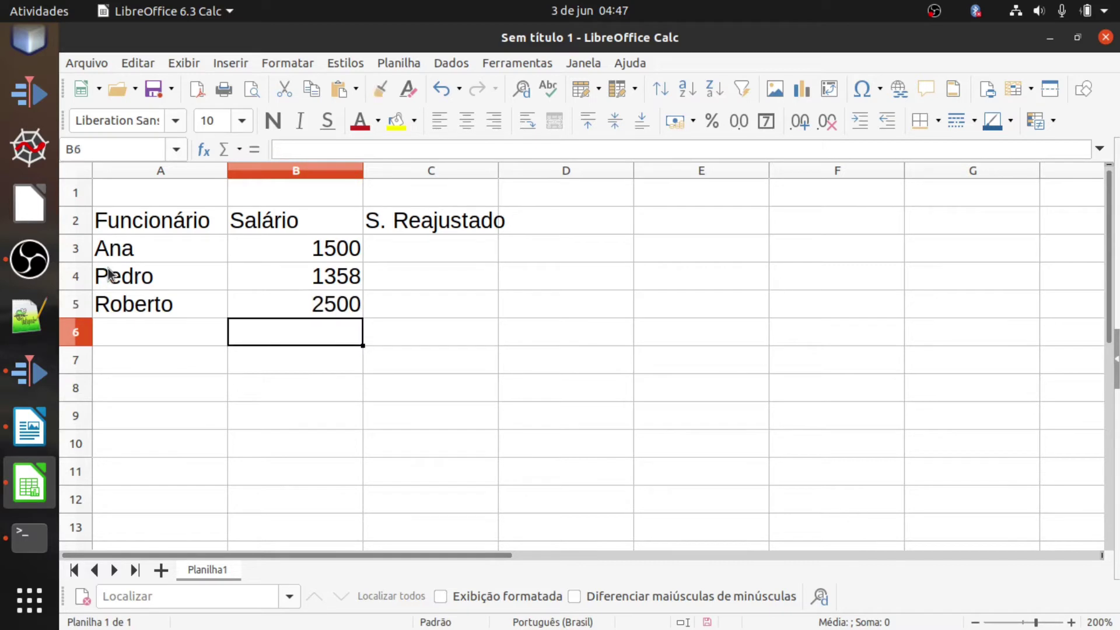
Format the salaries in B3:B5 as currency
key(Up)
key(Up)
key(Up)
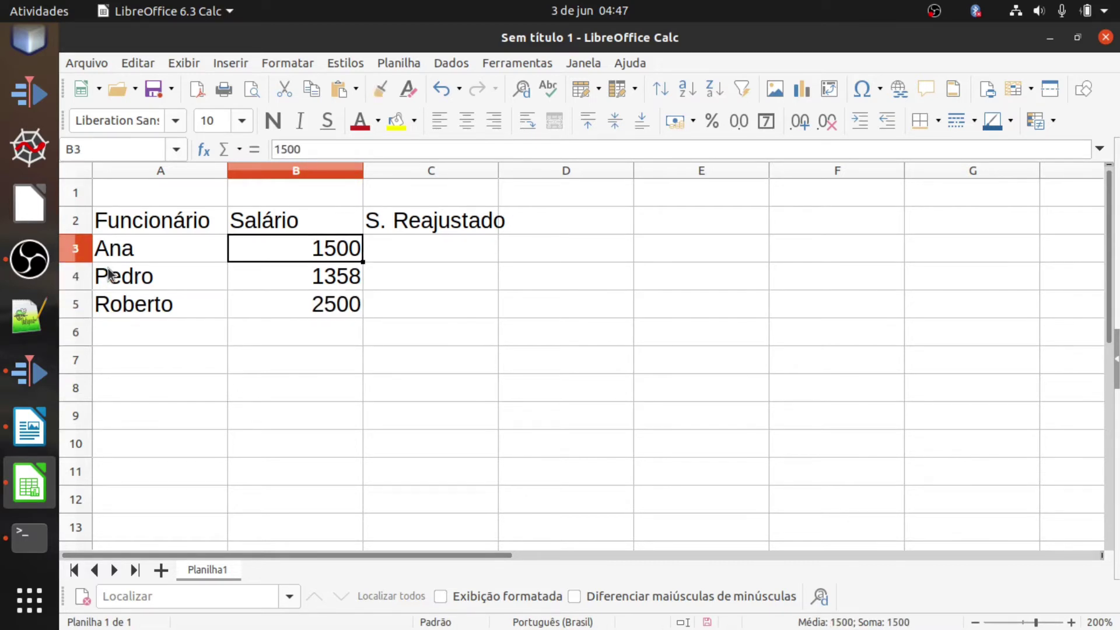
key(shift+Down)
key(shift+Down)
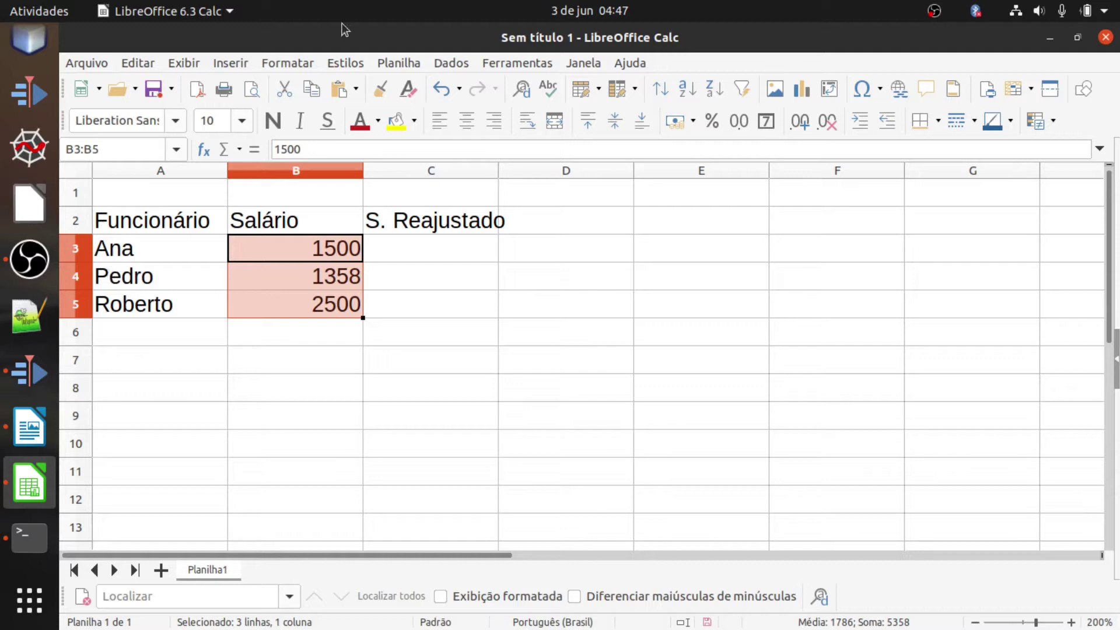
click(675, 124)
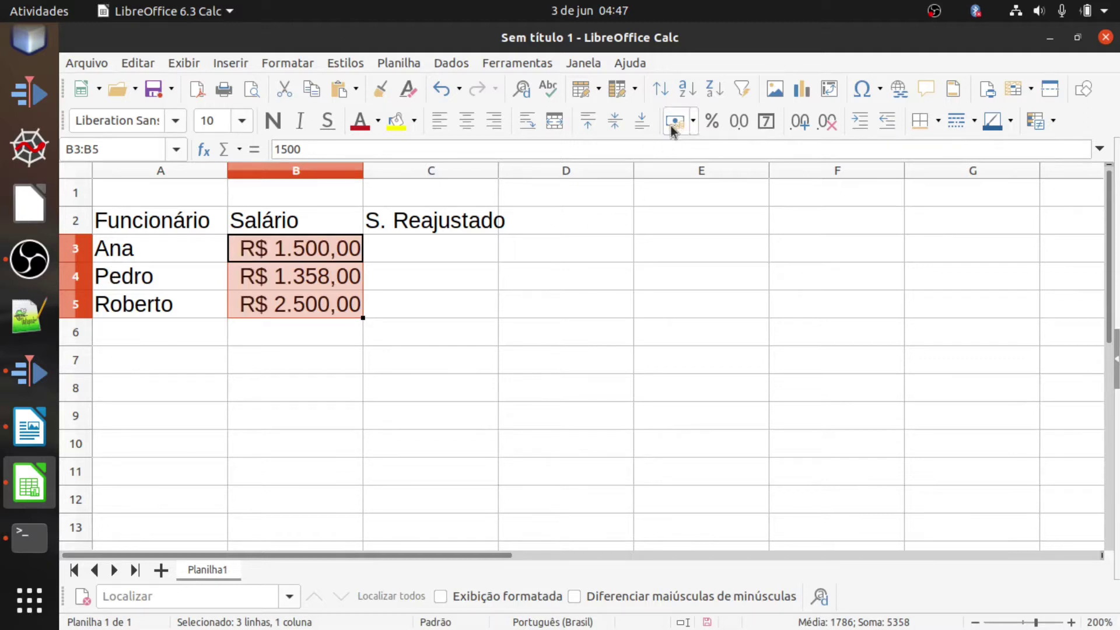
Enter the formula =(B3*0,12) in C3 to calculate 12% of the first employee's salary
click(399, 251)
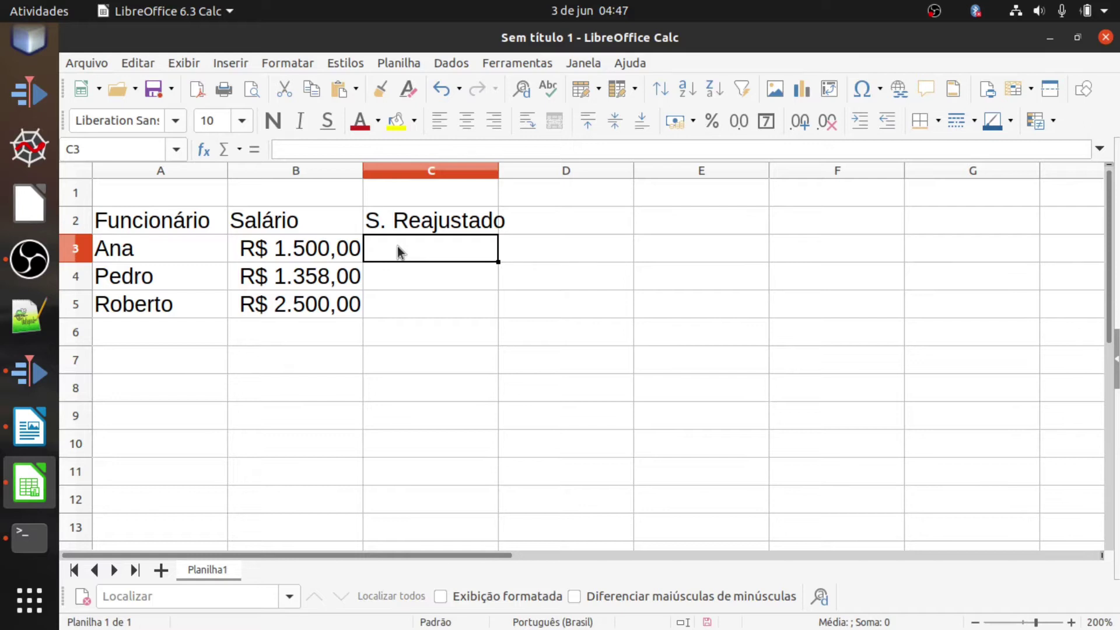
text(=)
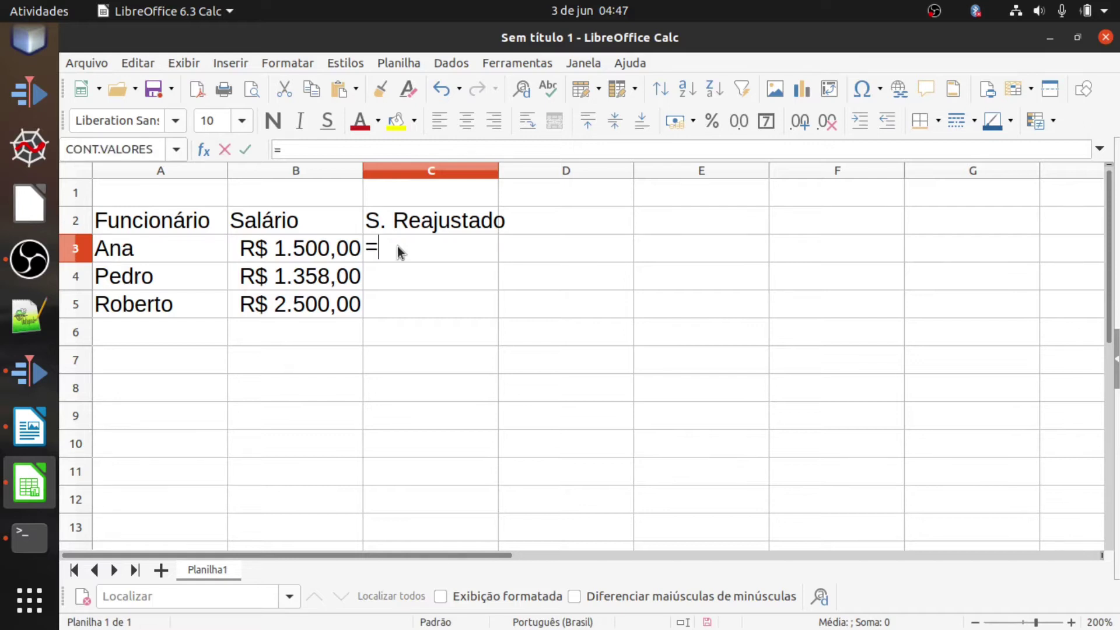
text(()
click(293, 252)
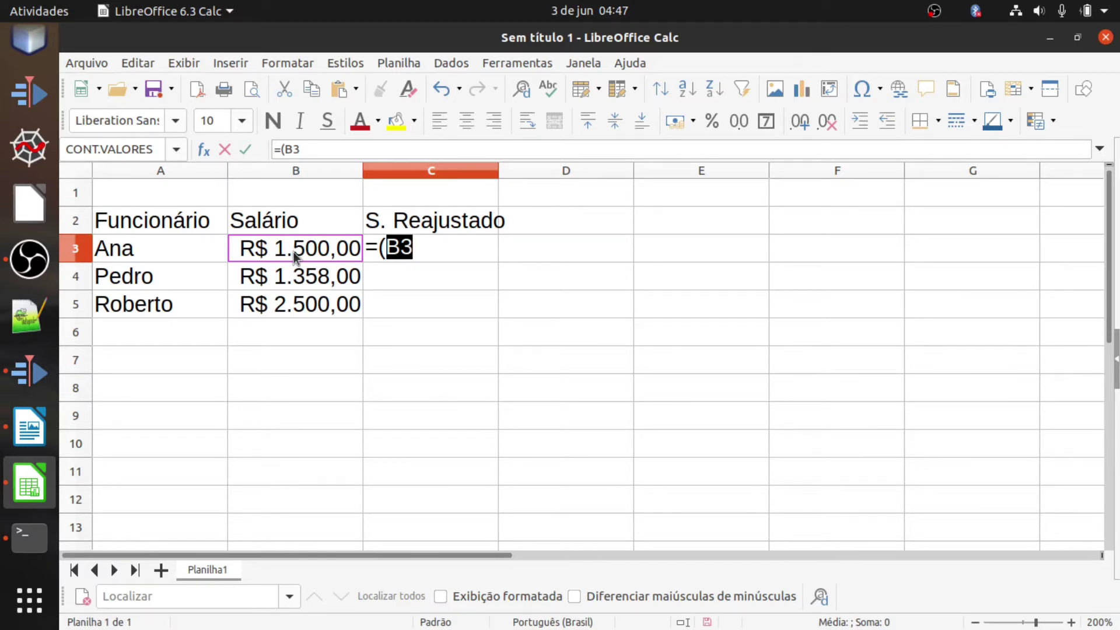
text(*0)
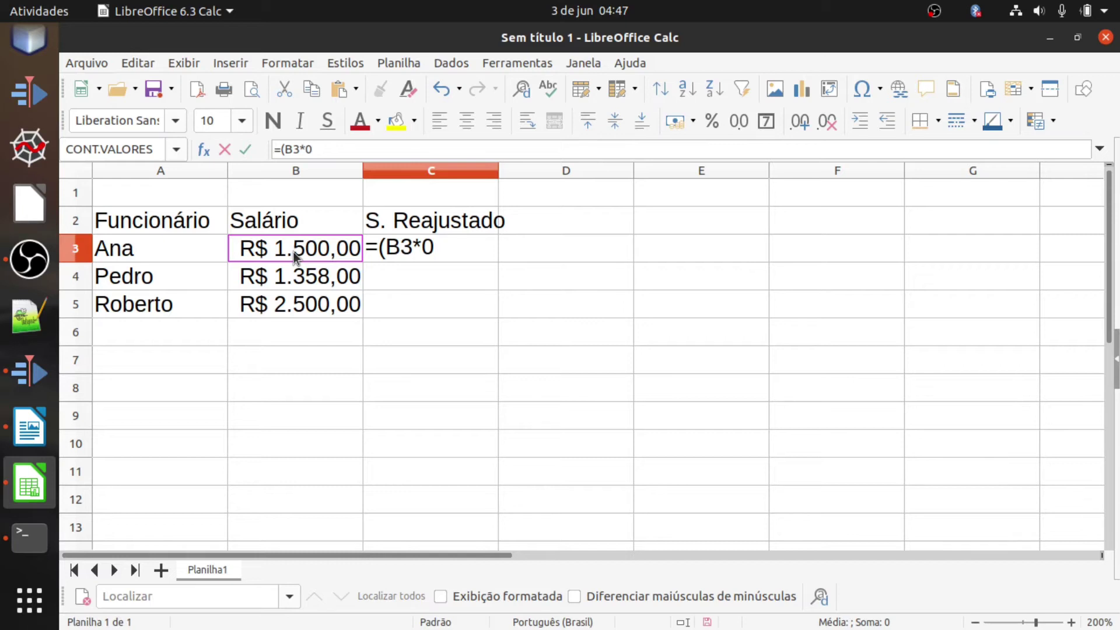
text(,12))
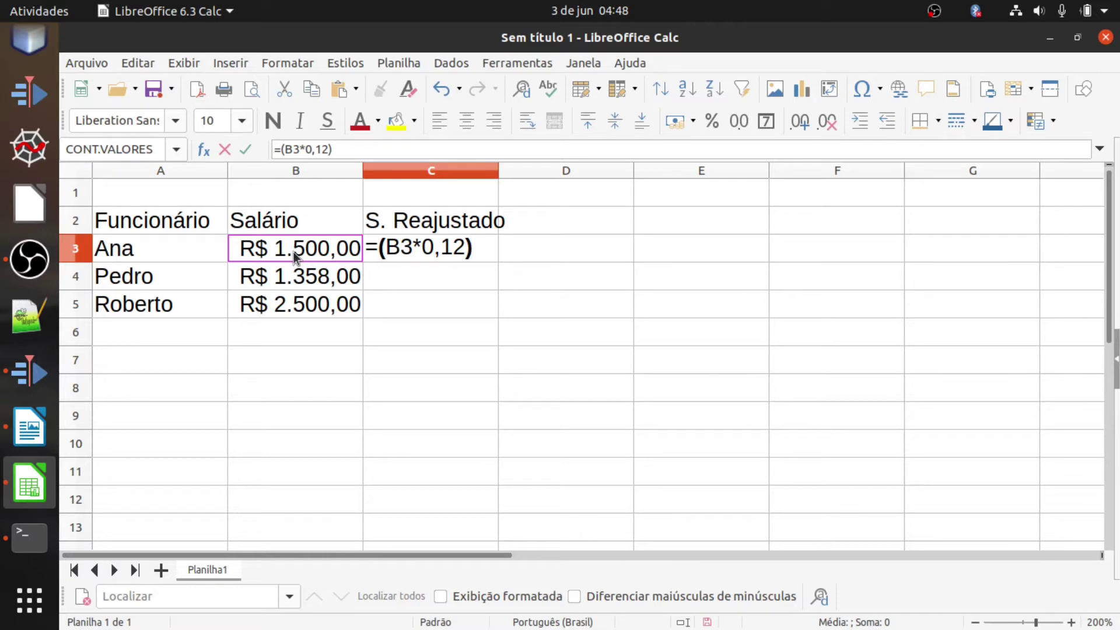
key(Return)
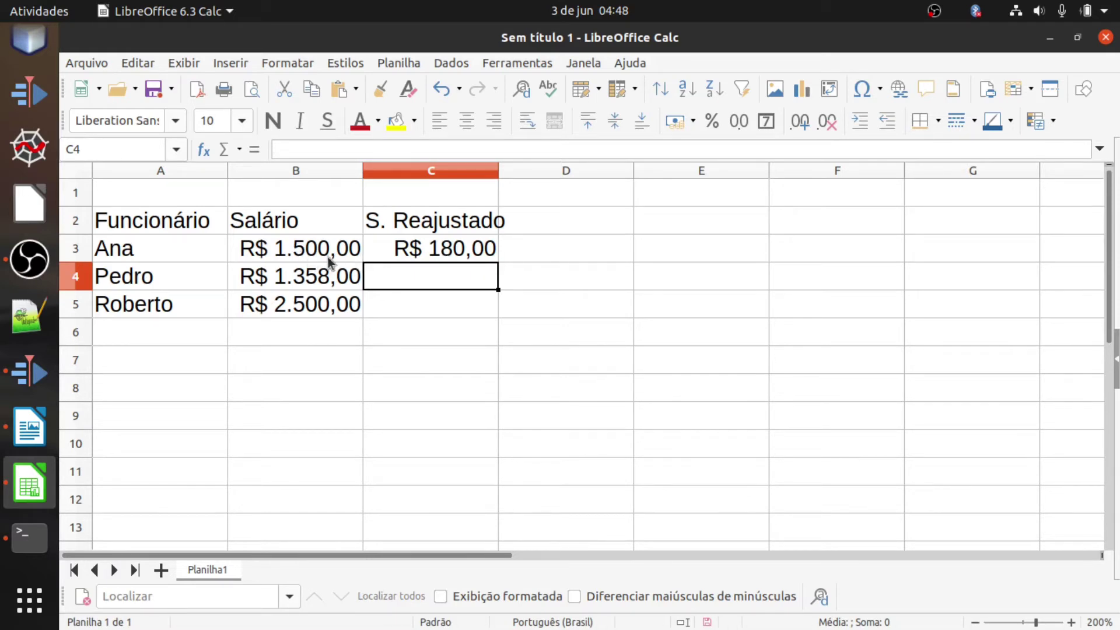
Extend the formula in C3 to =(B3*0,12)+B3 so it adds the original salary to the raise
click(451, 253)
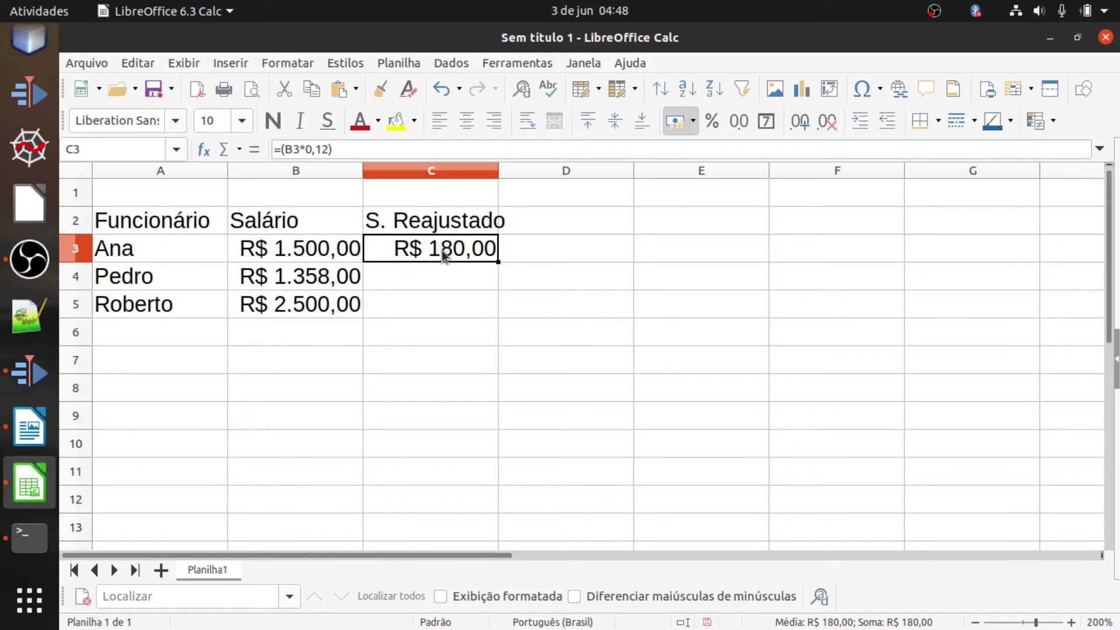
double_click(442, 250)
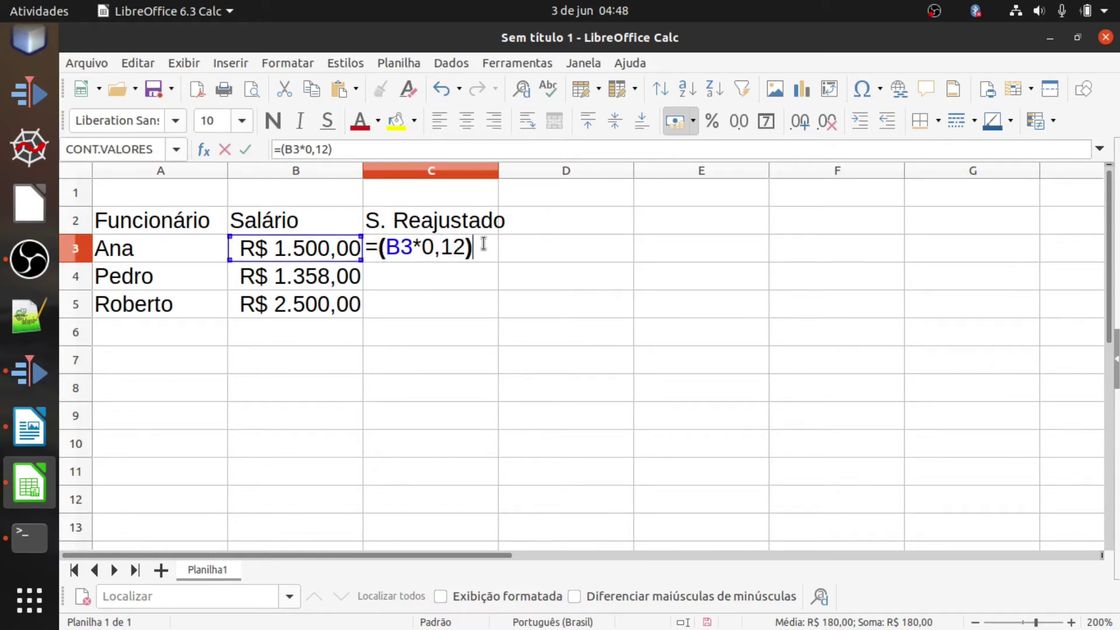
text(+)
click(302, 247)
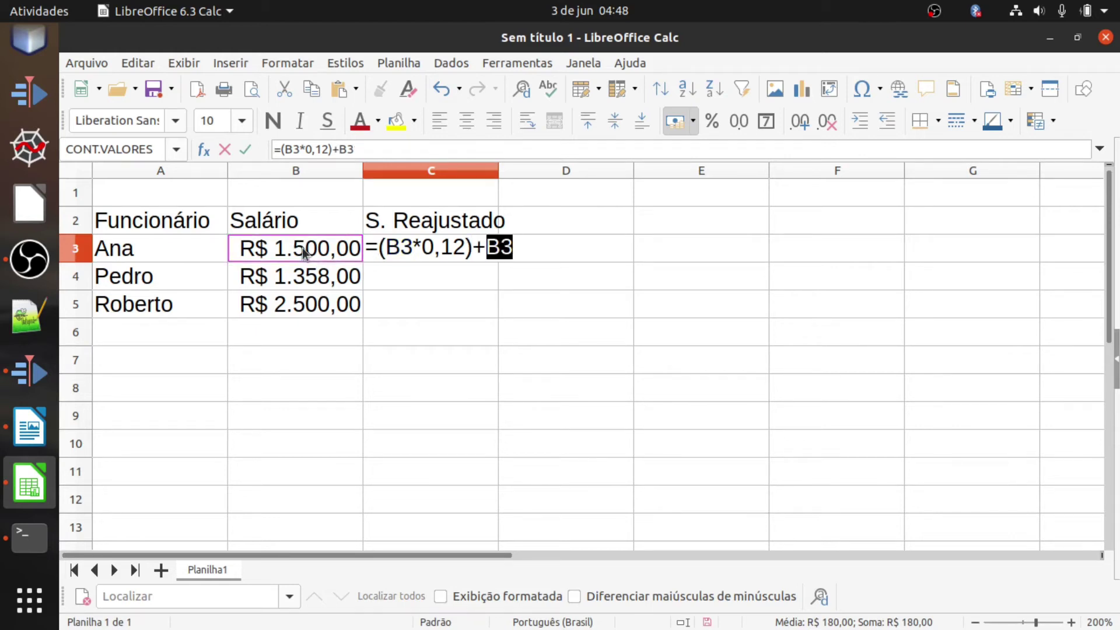
key(Return)
Fill the adjusted salary formula from C3 down to C5
click(453, 251)
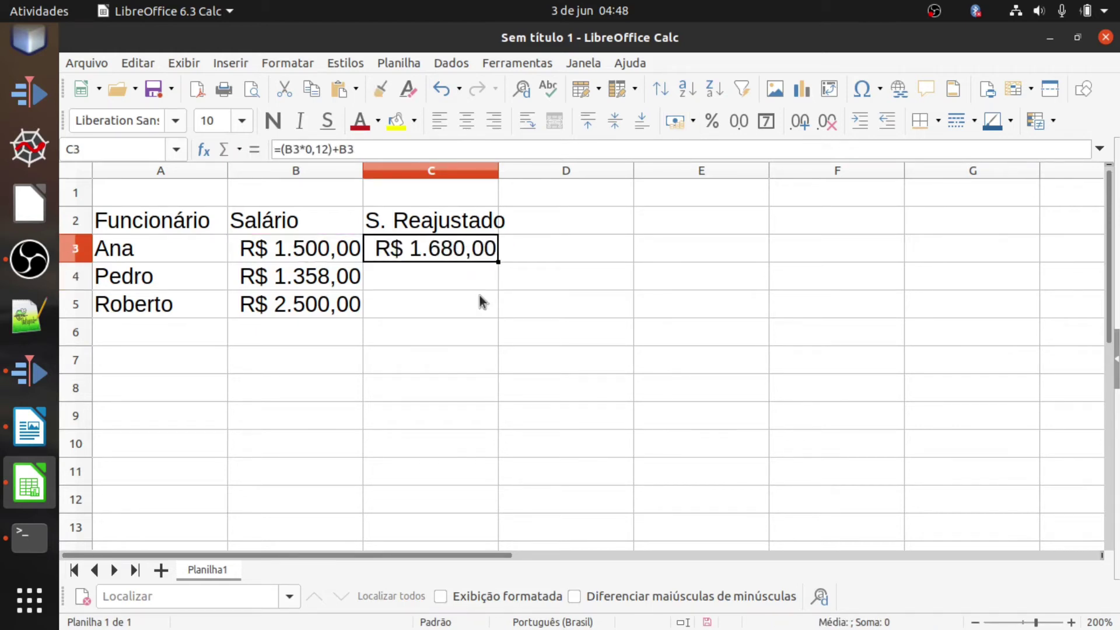
drag(495, 284, 493, 311)
click(524, 301)
click(446, 257)
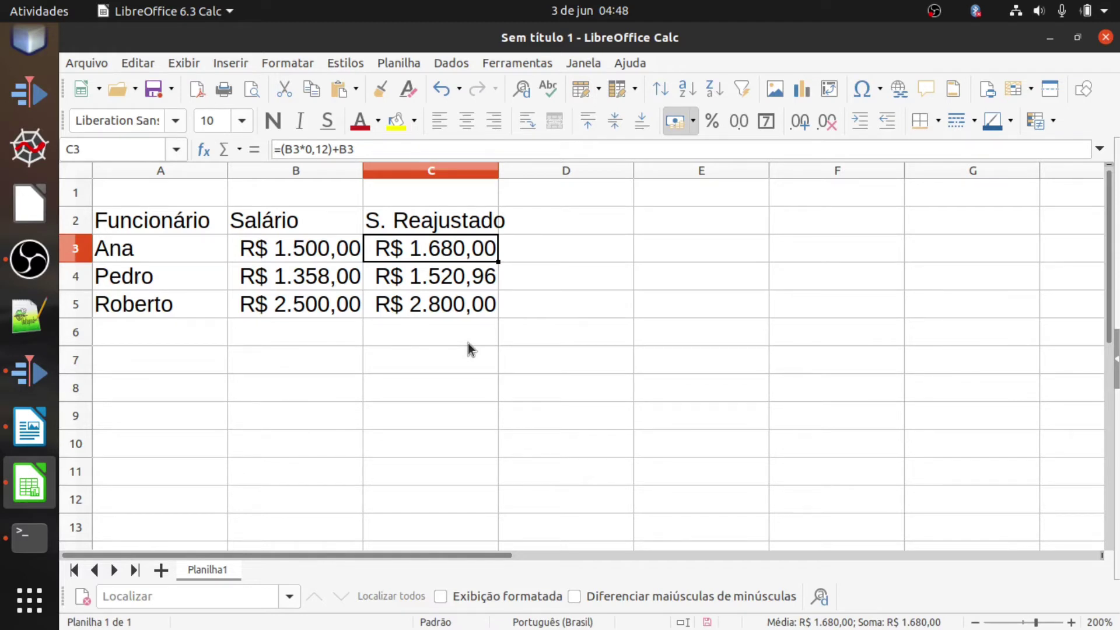
click(341, 337)
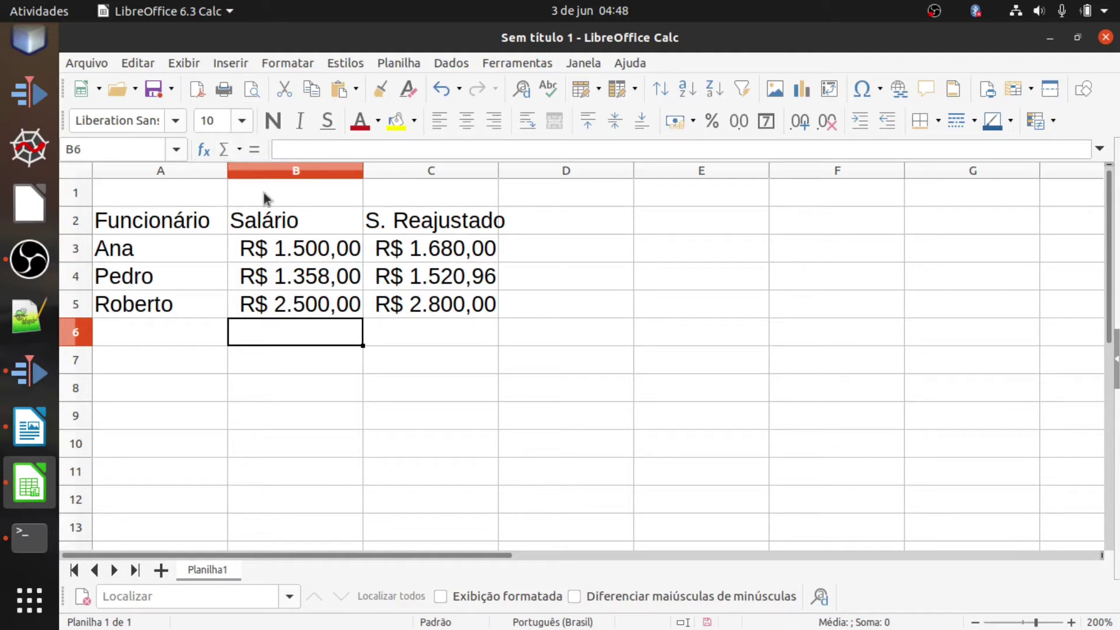
click(324, 306)
click(298, 256)
click(306, 297)
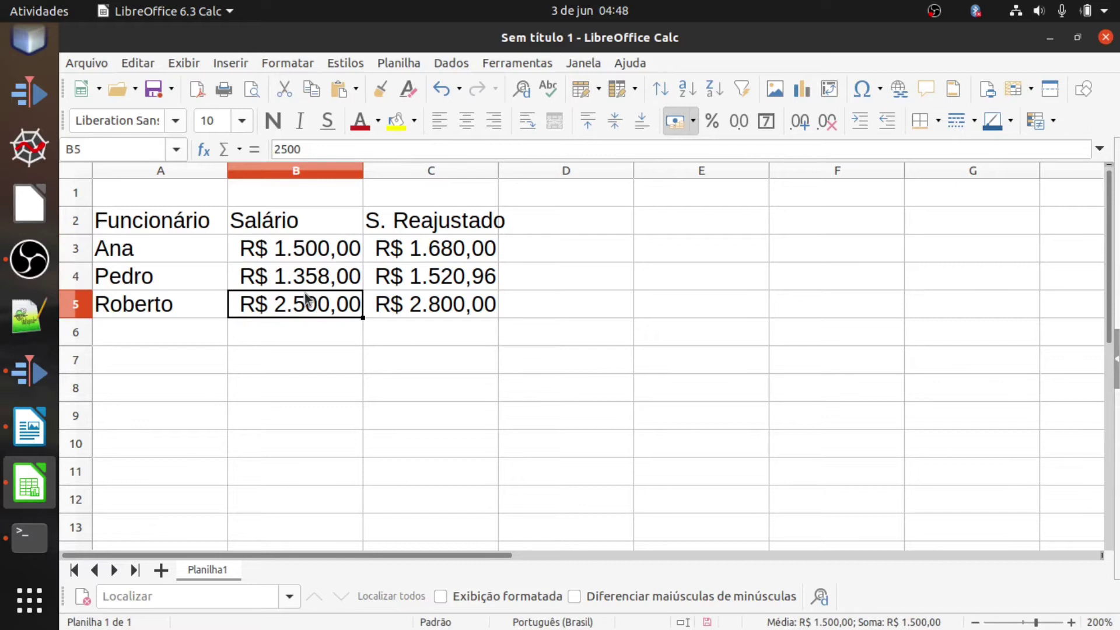
click(294, 257)
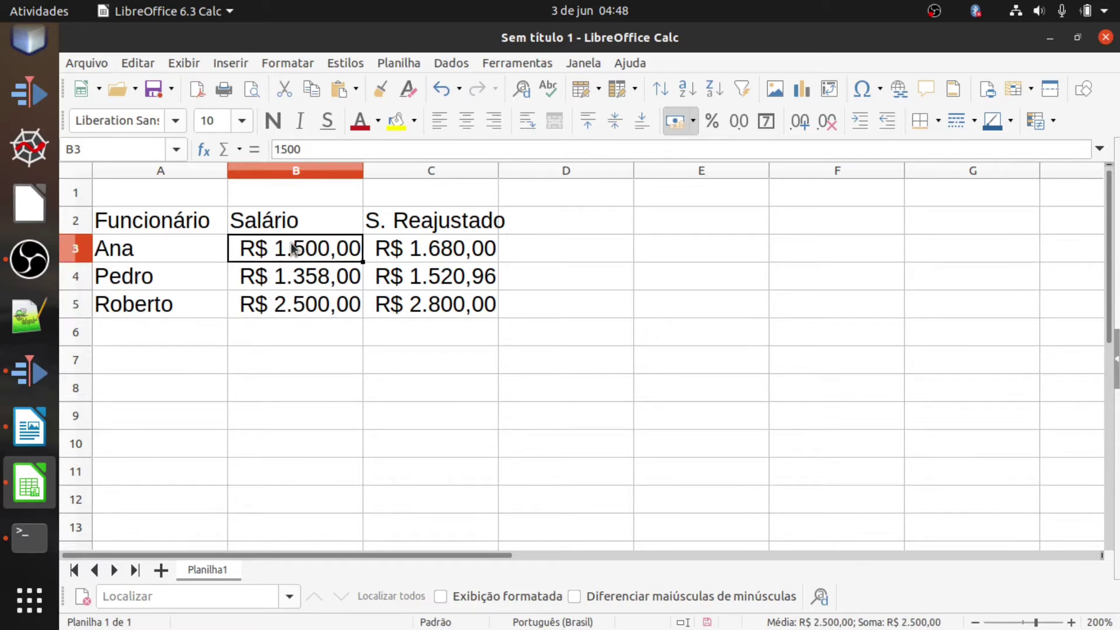
click(313, 313)
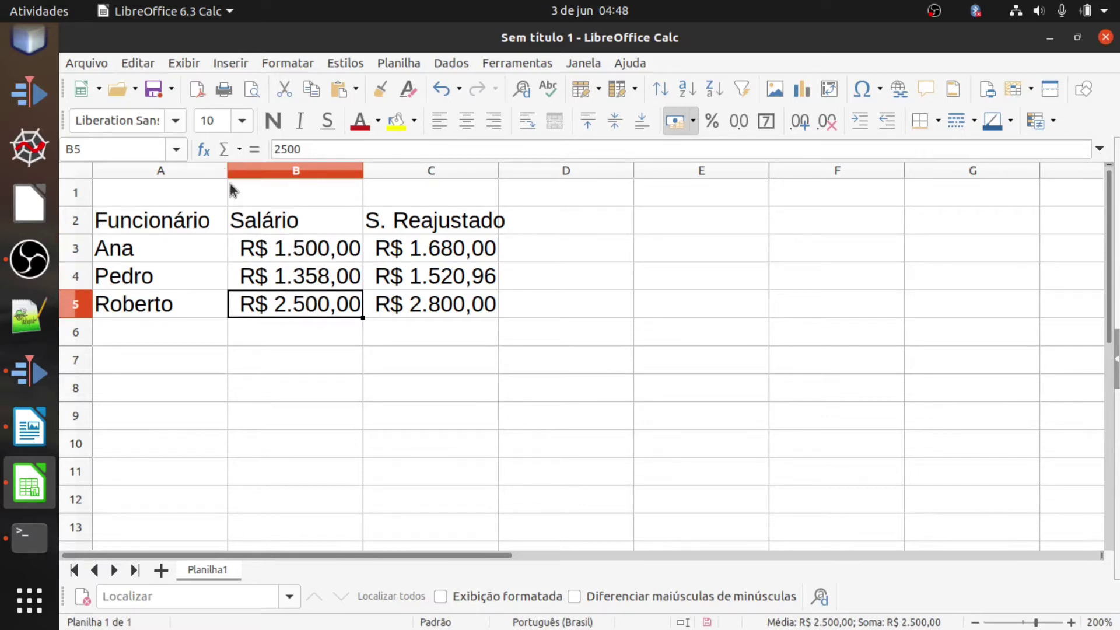
Total the original salaries in B6 with an automatic sum, =SOMA(B3:B5)
click(293, 336)
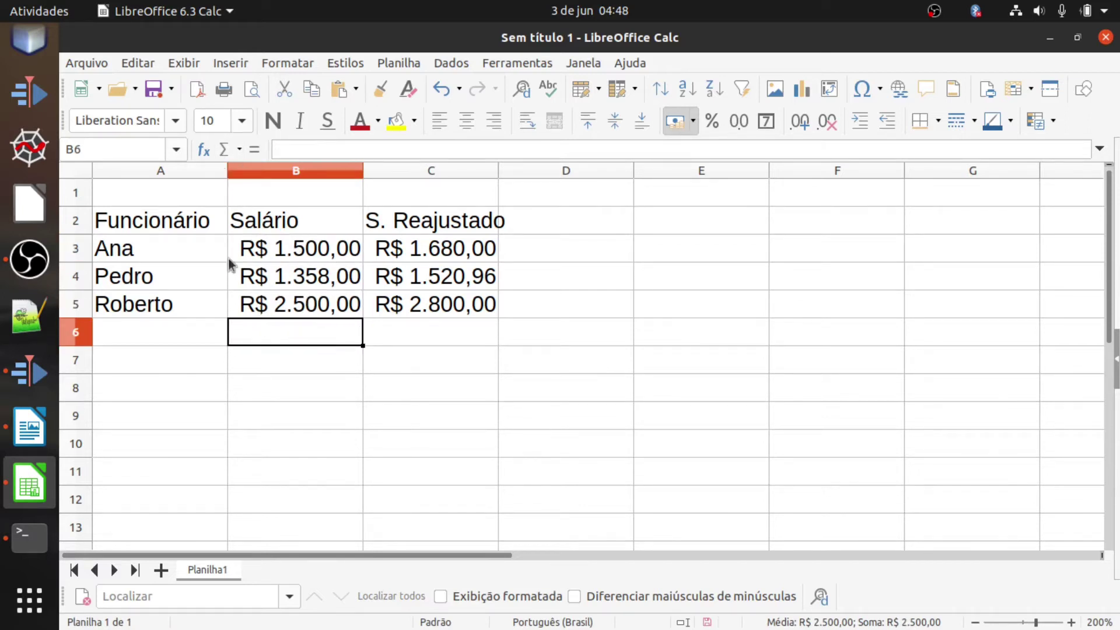
click(238, 150)
click(258, 175)
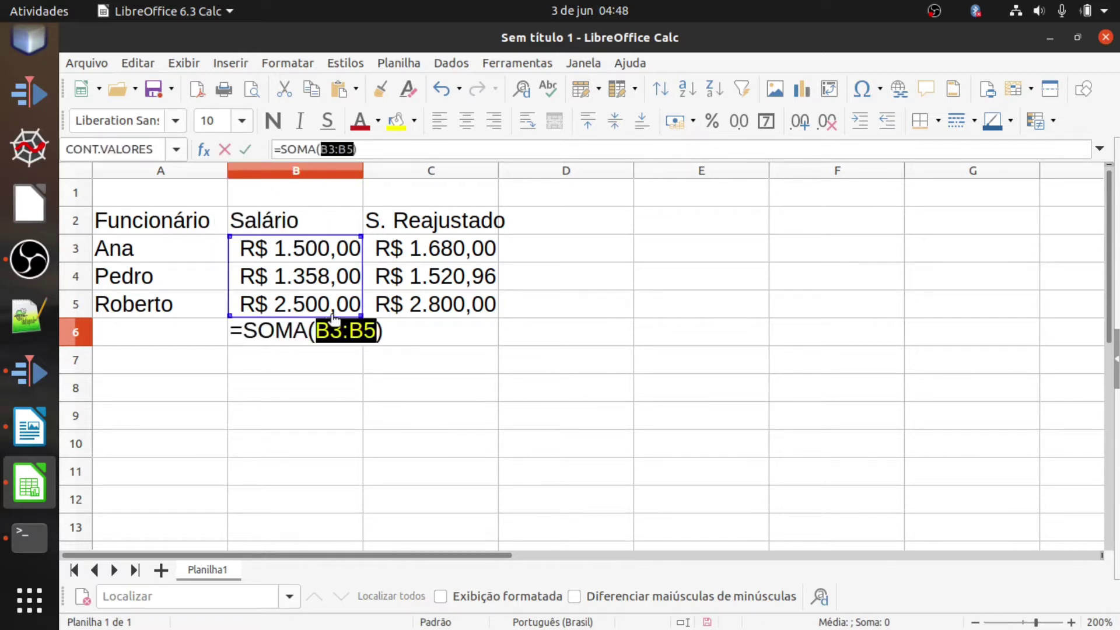
key(Return)
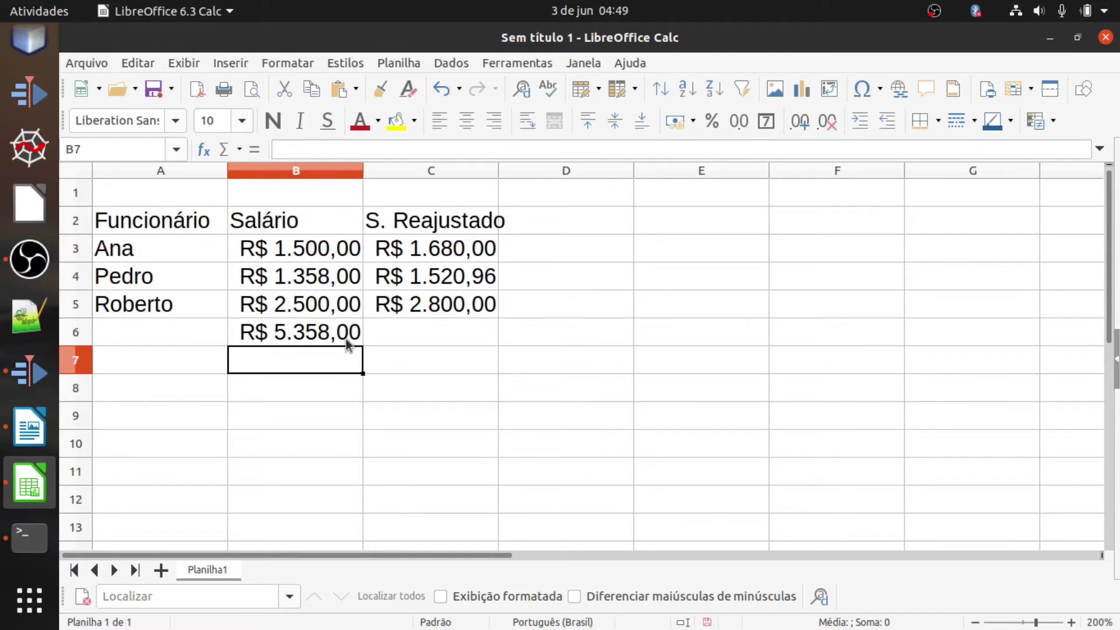
Total the adjusted salaries in C6 with an automatic sum, =SOMA(C3:C5)
click(419, 330)
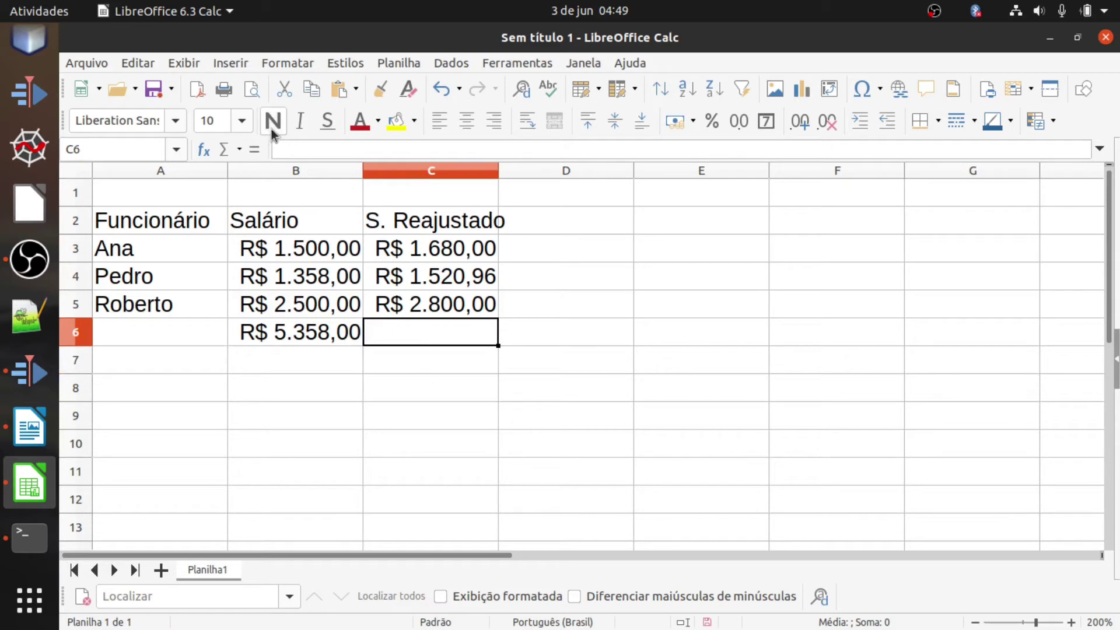
click(224, 150)
click(250, 170)
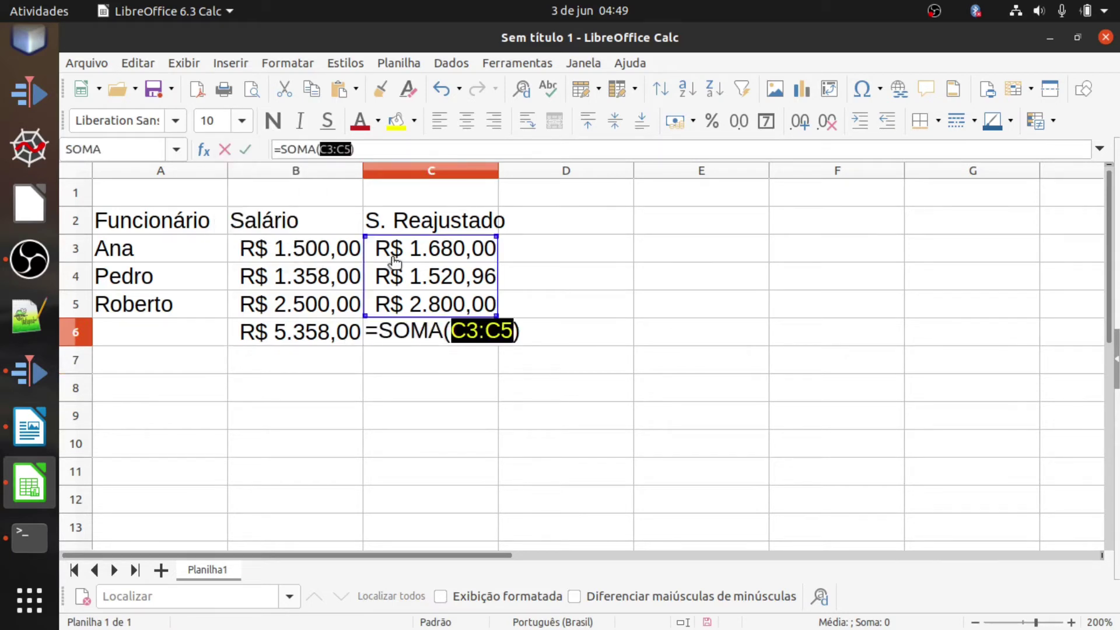
key(Return)
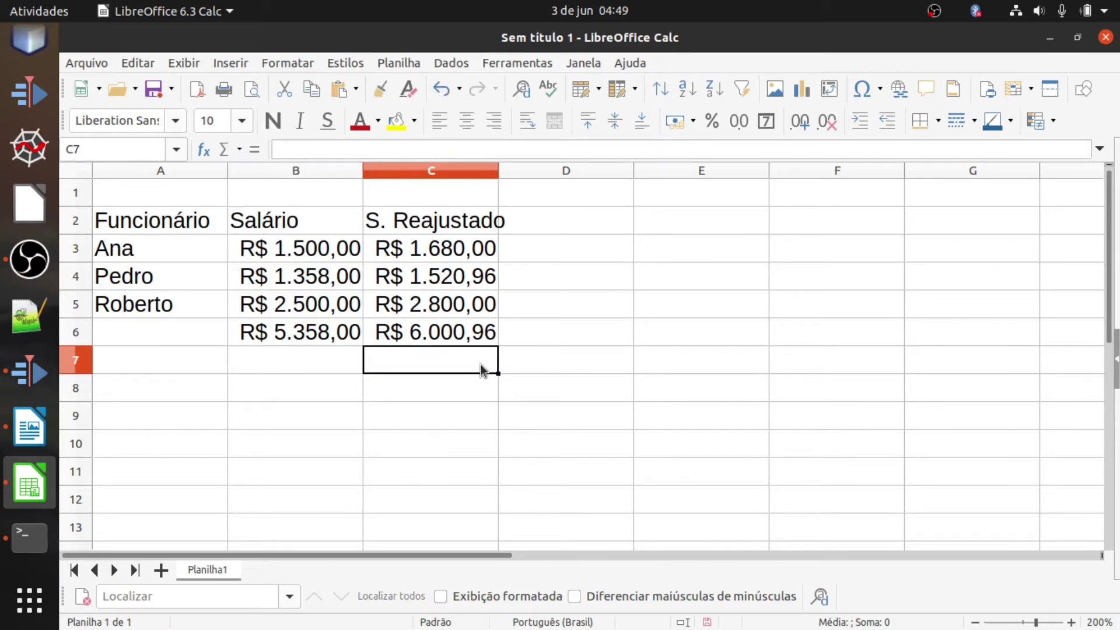
Enter =C6-B6 in D6 to calculate the difference between the adjusted and original salary totals
click(539, 340)
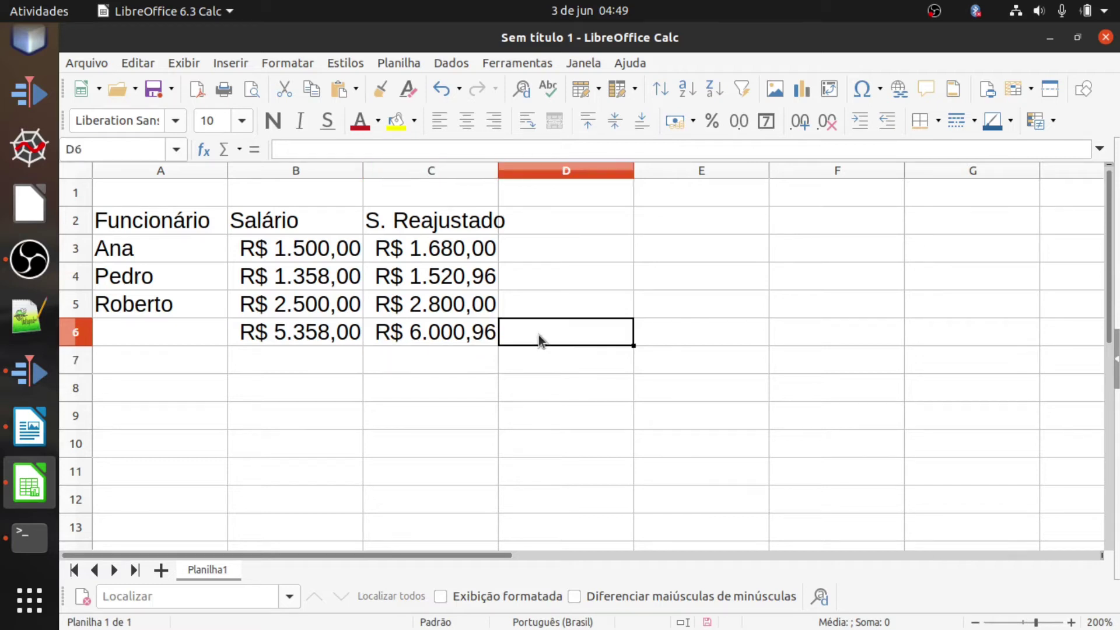
text(=)
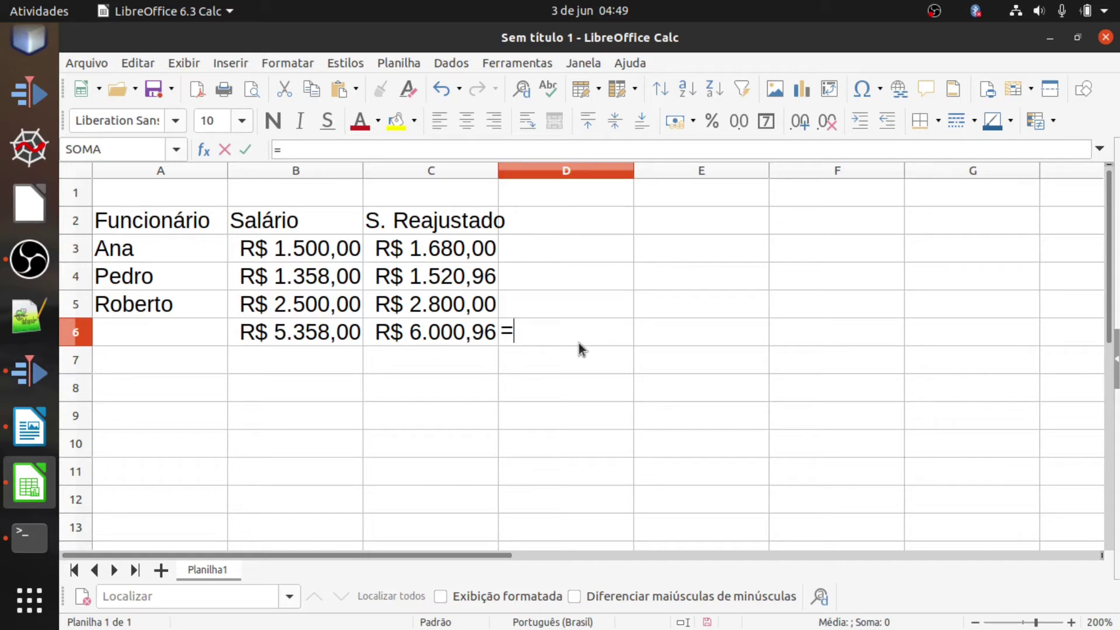
click(454, 337)
text(-)
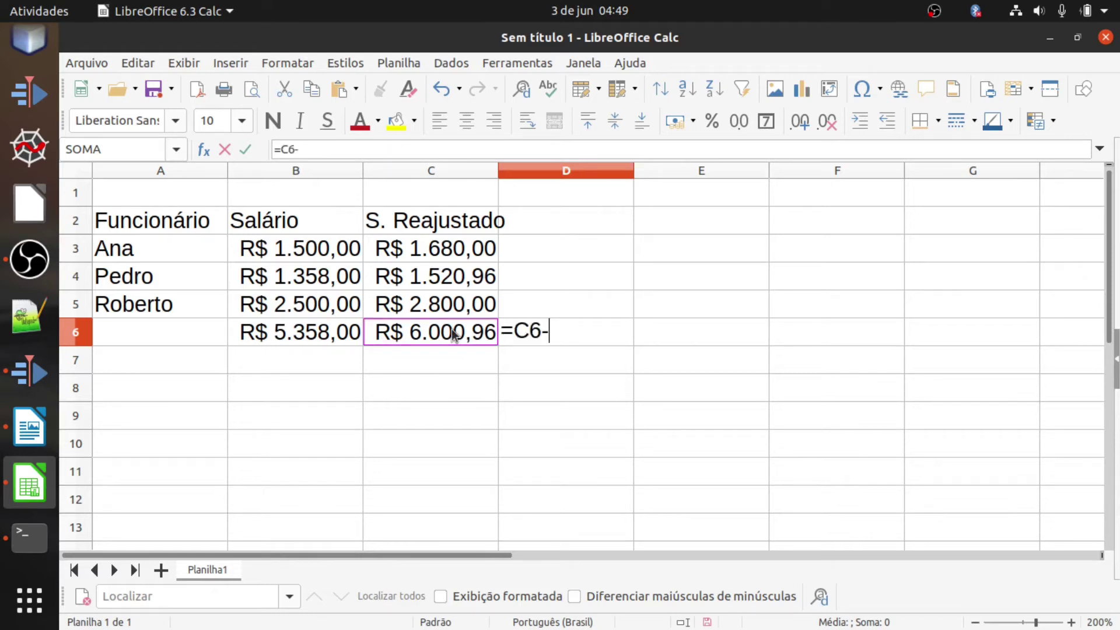
click(298, 335)
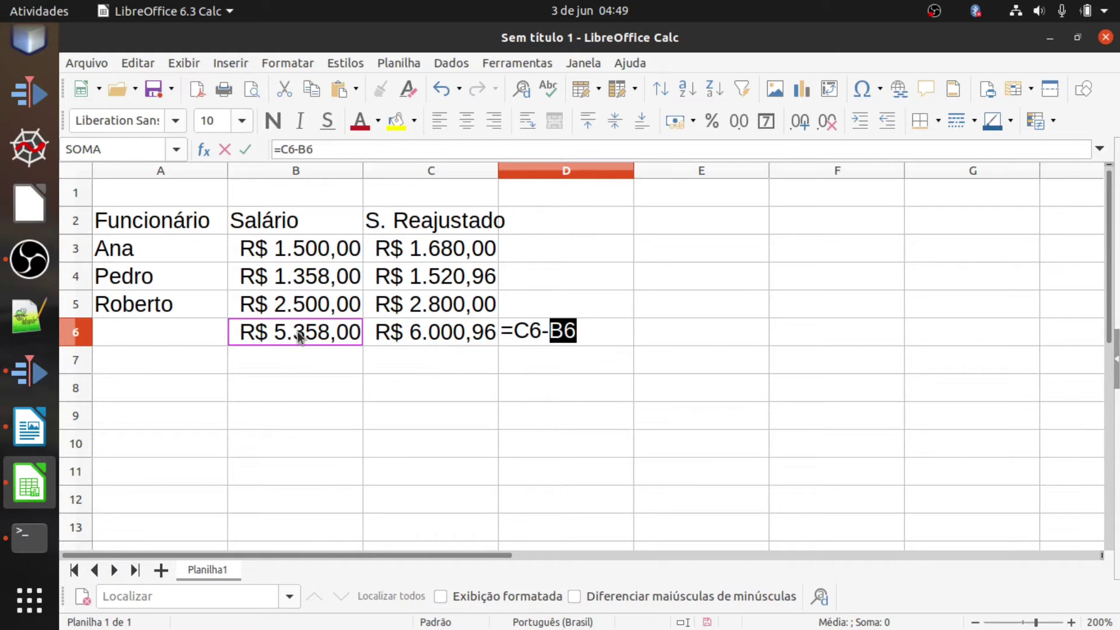
key(Return)
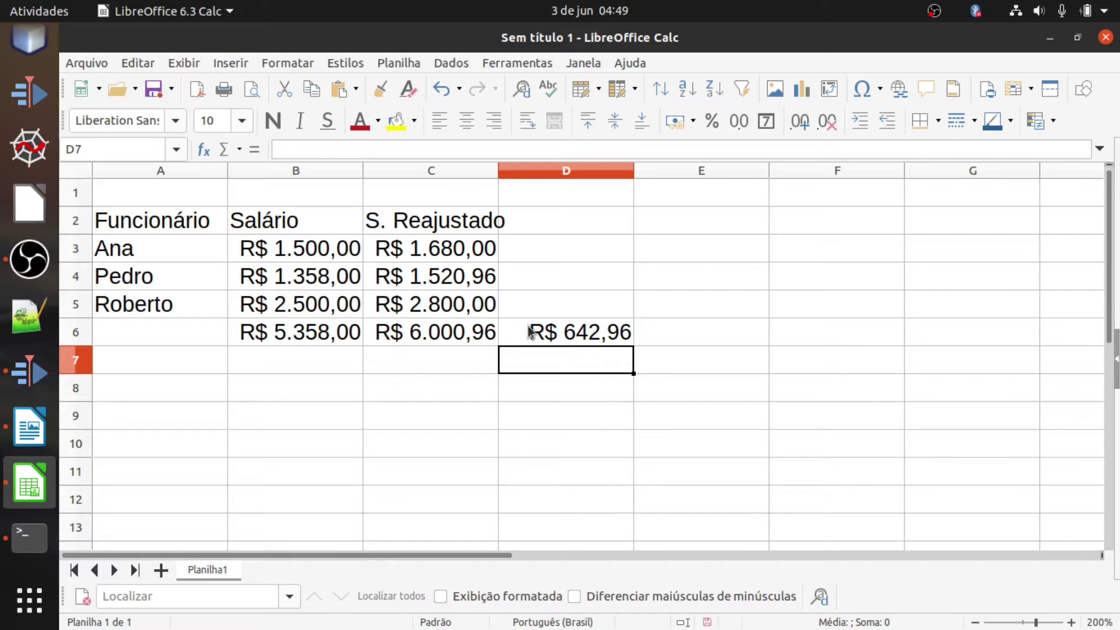
Examine the cell range used by the sum formula in C6, leaving the formula as it is
click(452, 331)
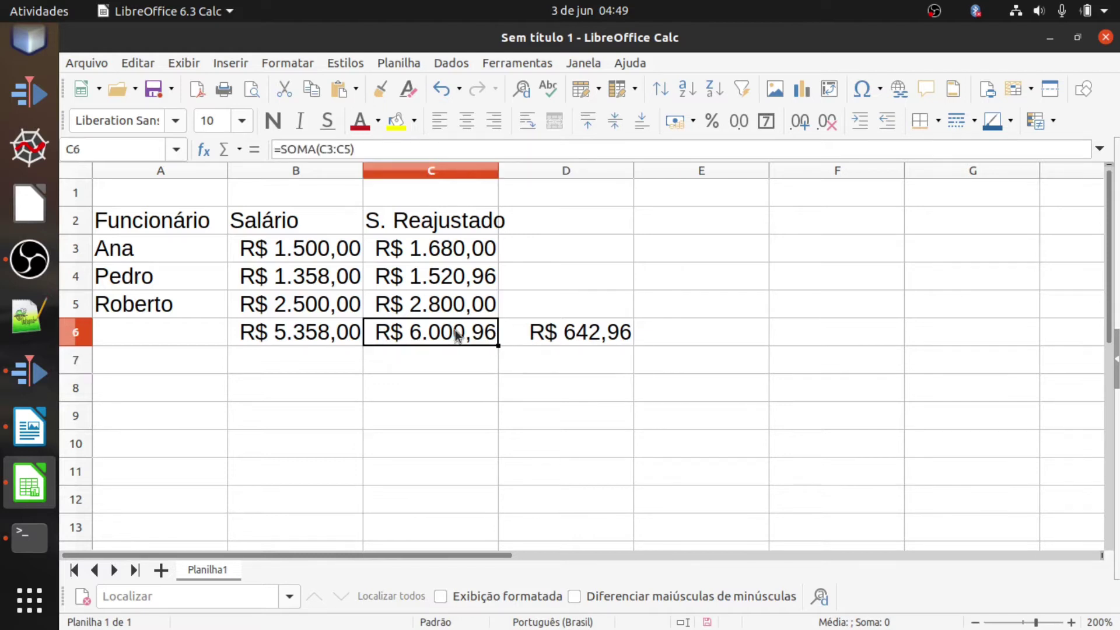
double_click(458, 332)
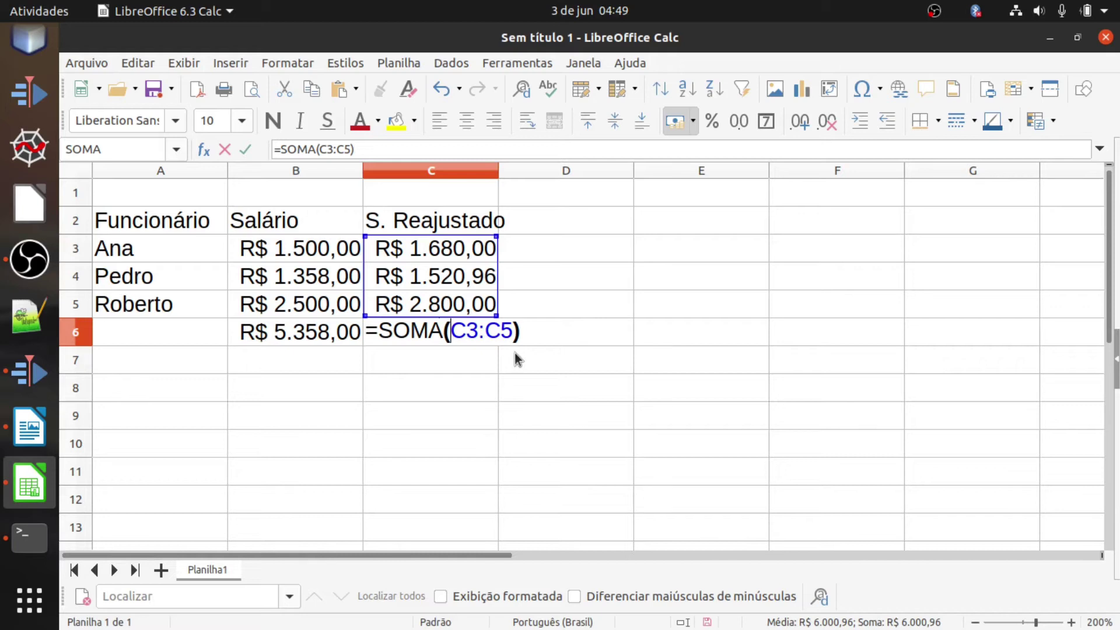
key(Escape)
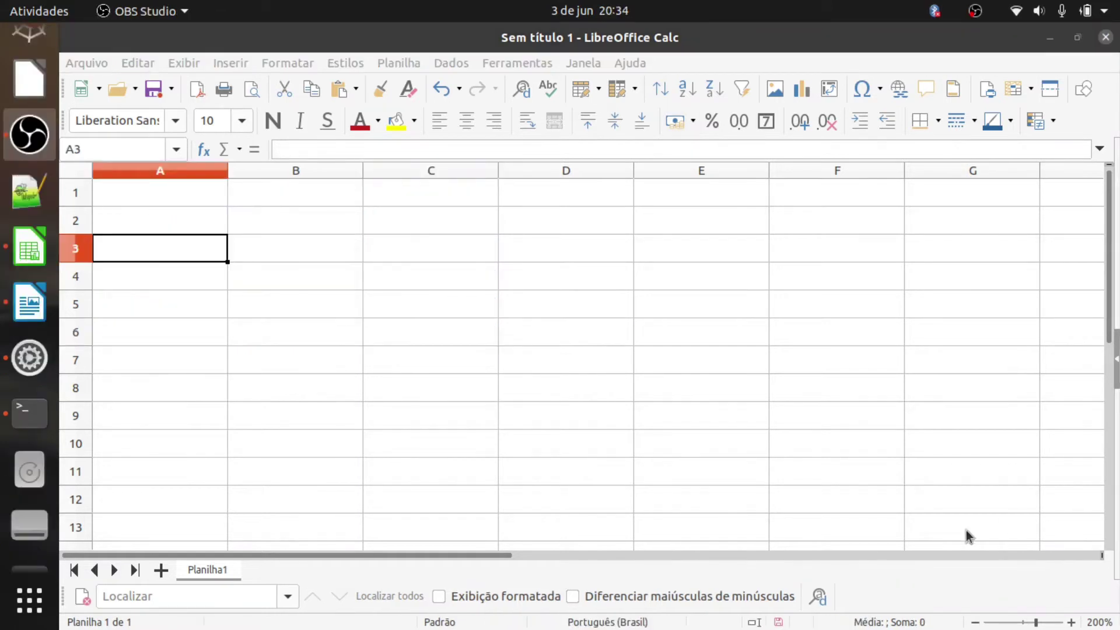
Enter the headers "Nome" in A2 and "Função" in B2 of the empty sheet
click(404, 309)
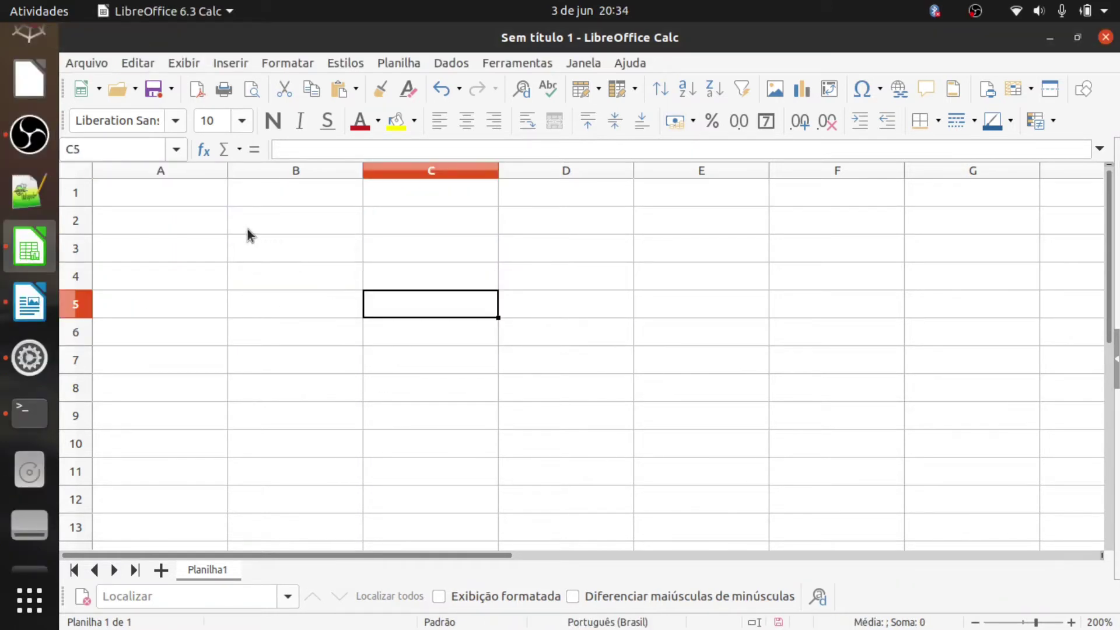
click(215, 227)
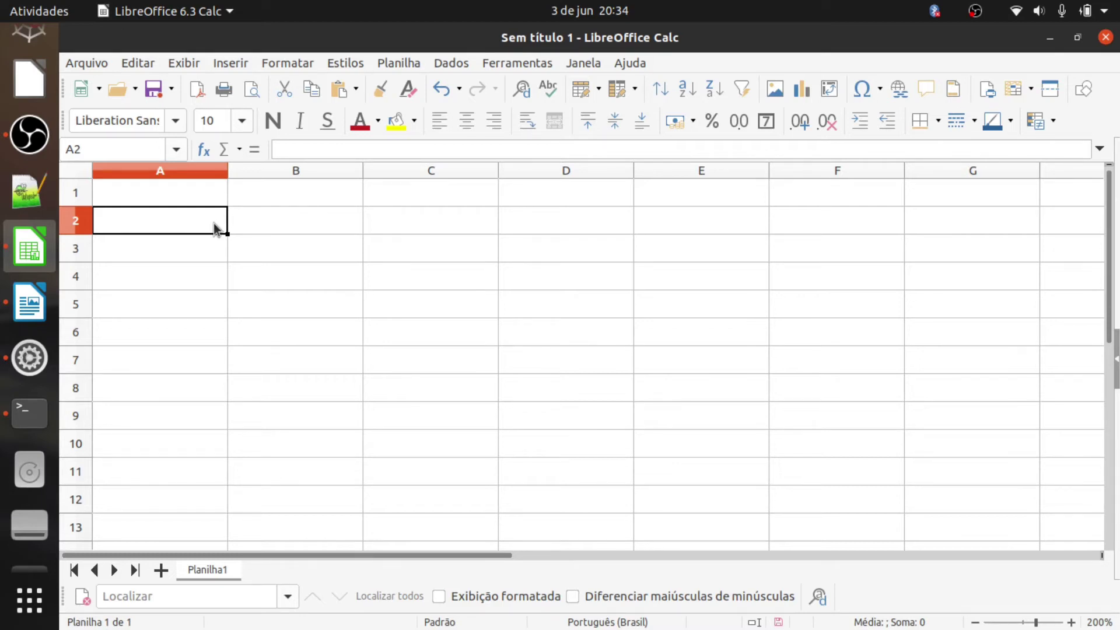
text(Nome)
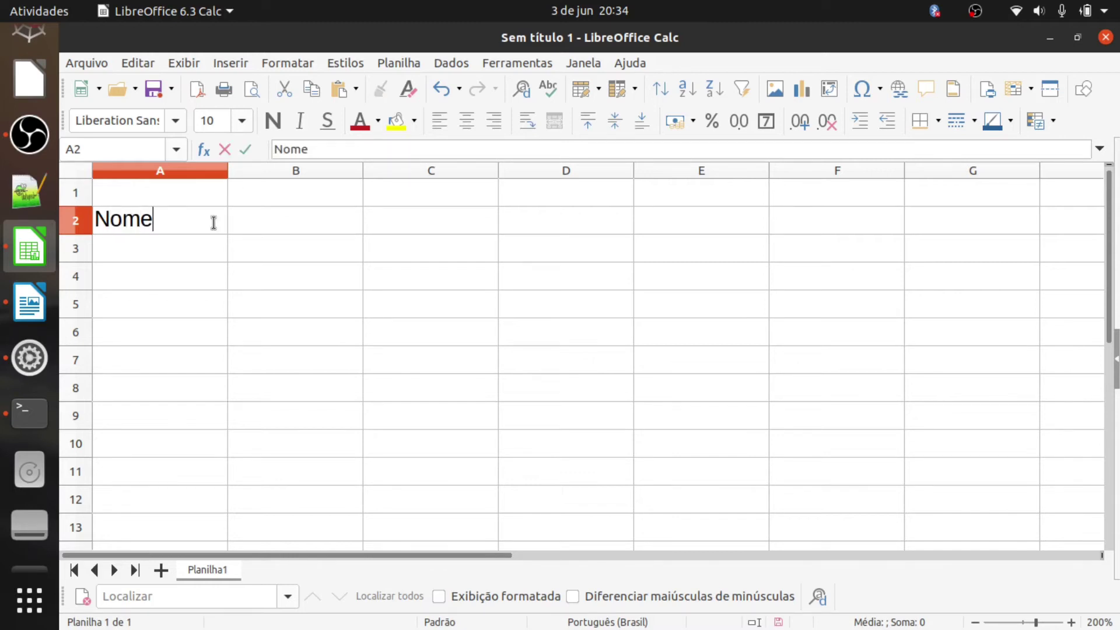
key(Tab)
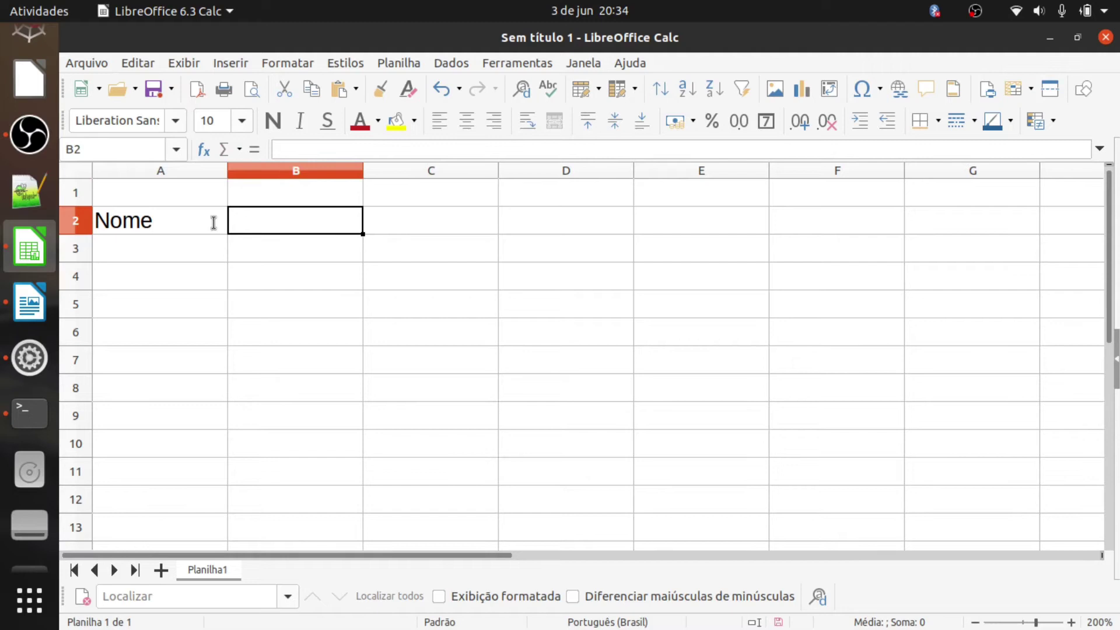
text(Função)
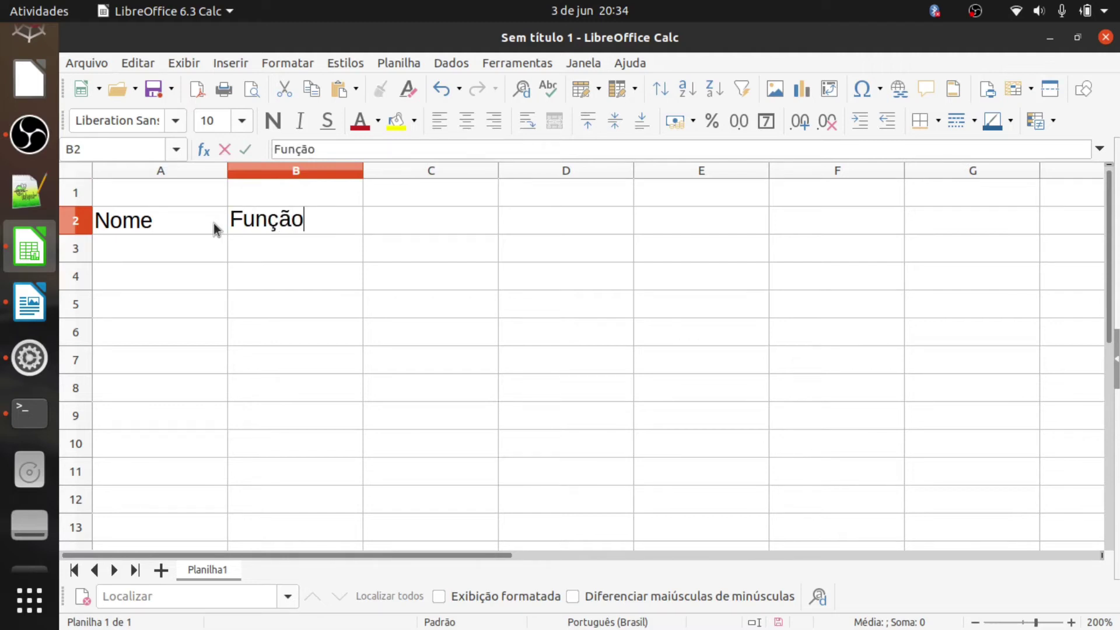
key(Return)
key(Left)
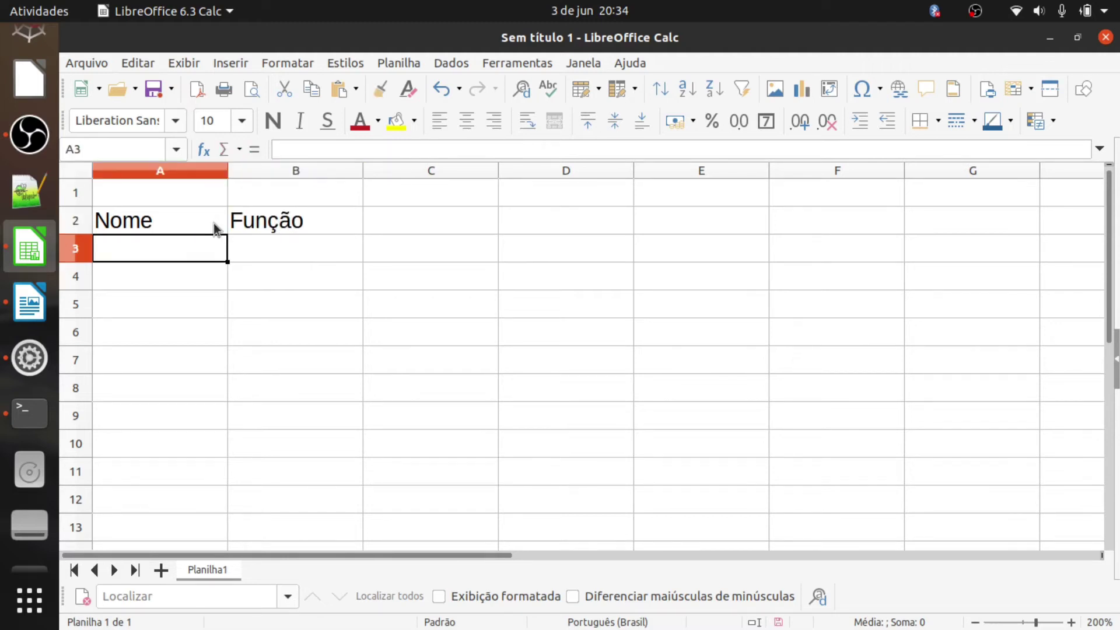
Fill cells A3 to A6 under the Nome header with four first names, one per row
text(MAria)
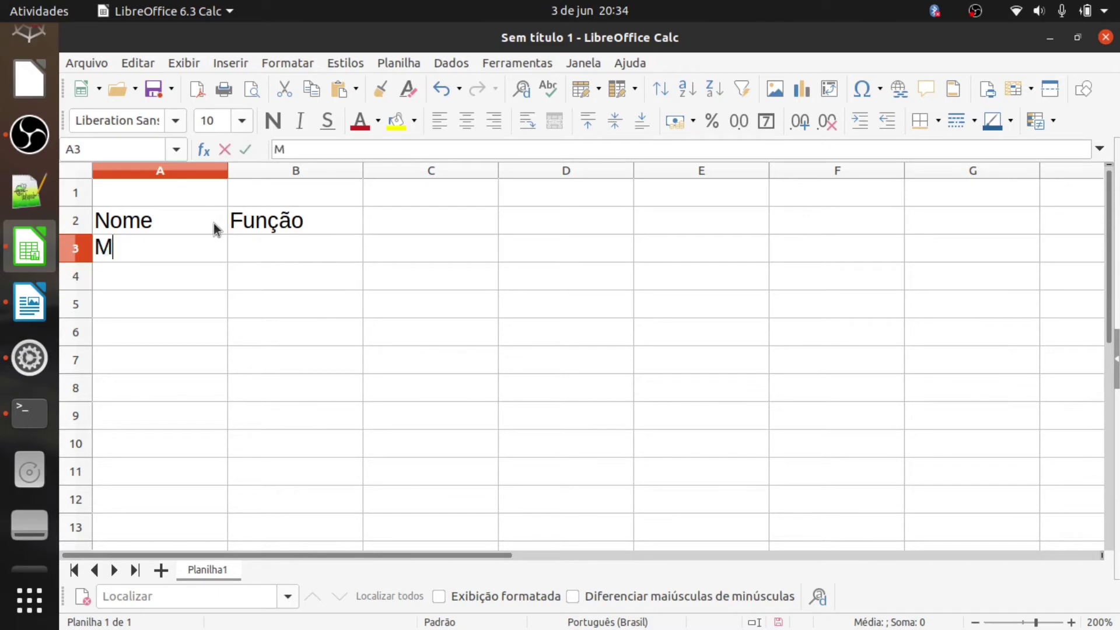
key(BackSpace)
key(BackSpace)
key(BackSpace)
key(BackSpace)
text(aria)
key(Return)
text(Ana)
key(Return)
text(Pedro)
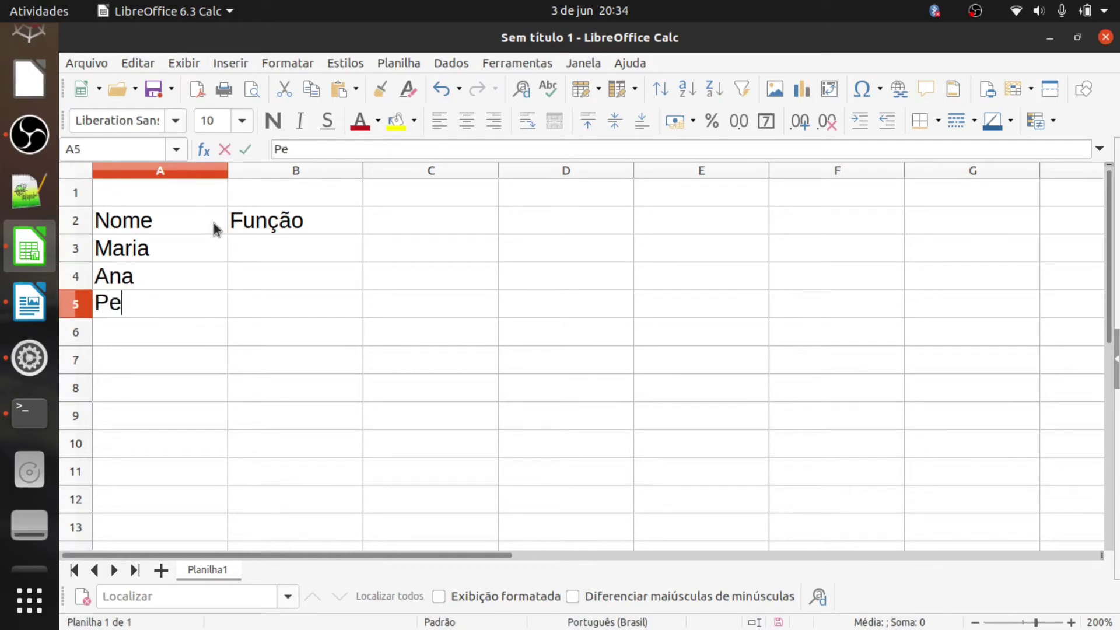
key(Return)
text(José)
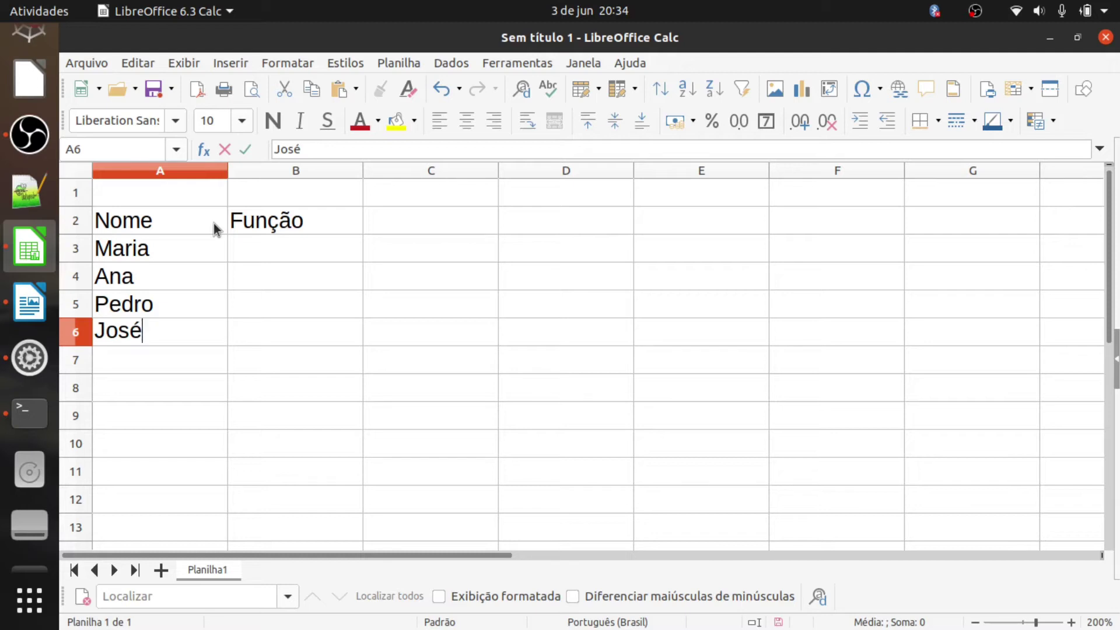
Start a validity rule for the Função cells B3:B6 that allows only a list of values (Lista de valores)
key(Up)
key(Up)
key(Up)
key(Right)
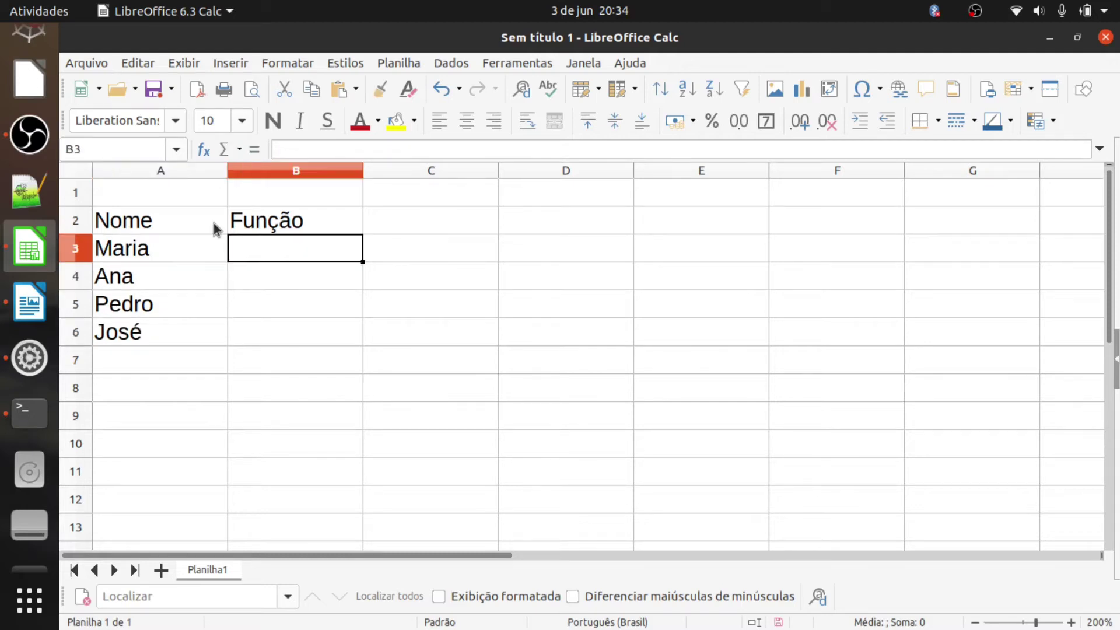
key(shift+Down)
key(shift+Down)
key(shift+Down)
key(shift+Down)
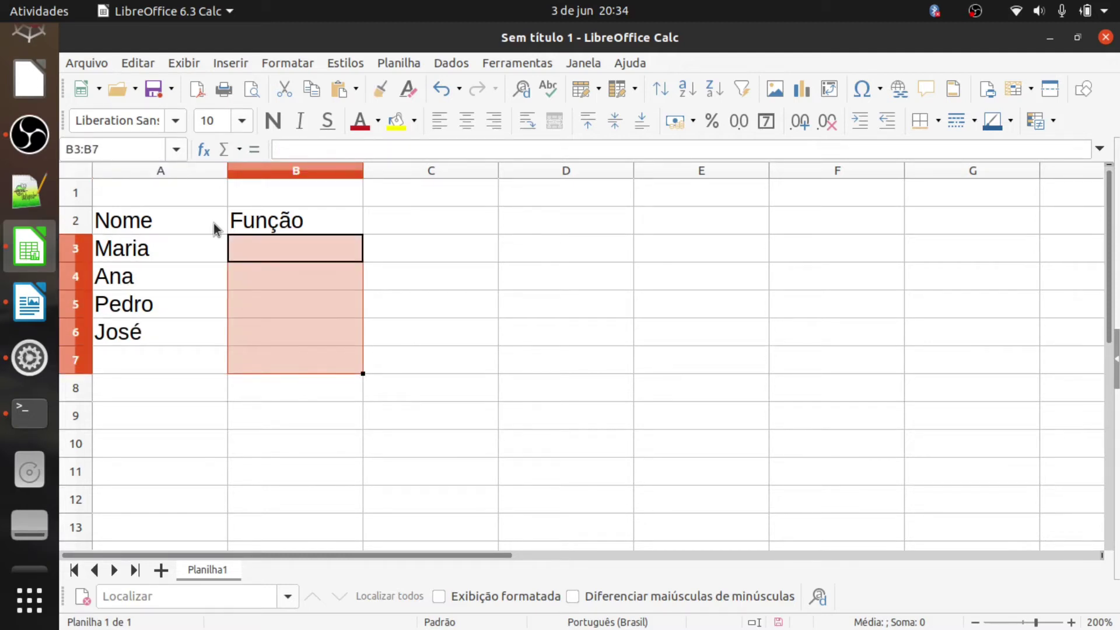
key(shift+Up)
key(shift+Up)
key(shift+Down)
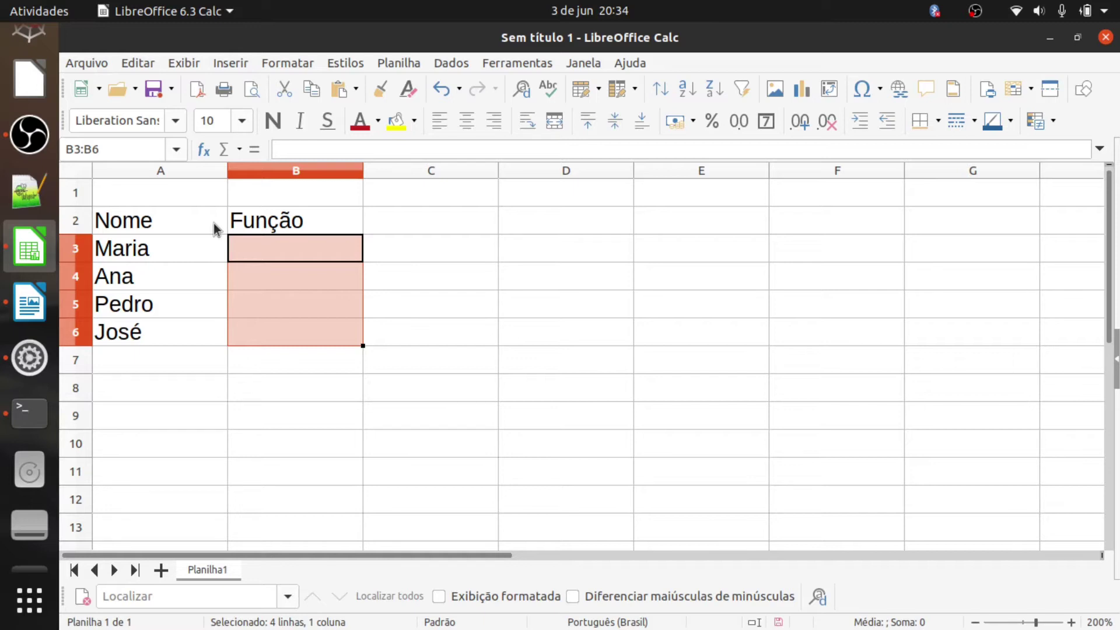
click(463, 63)
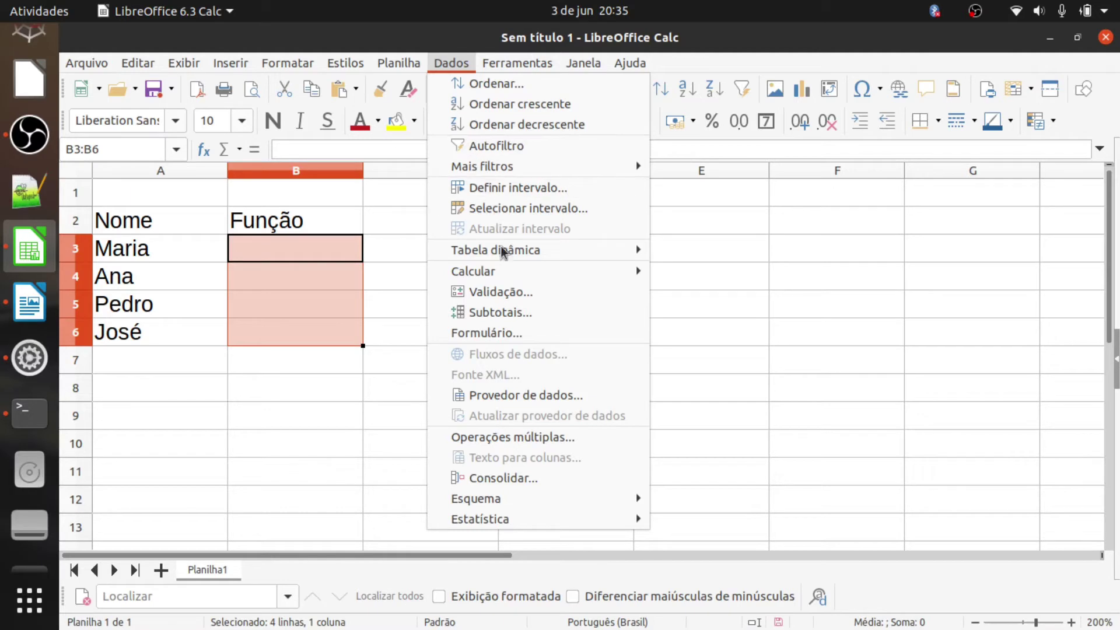
click(508, 295)
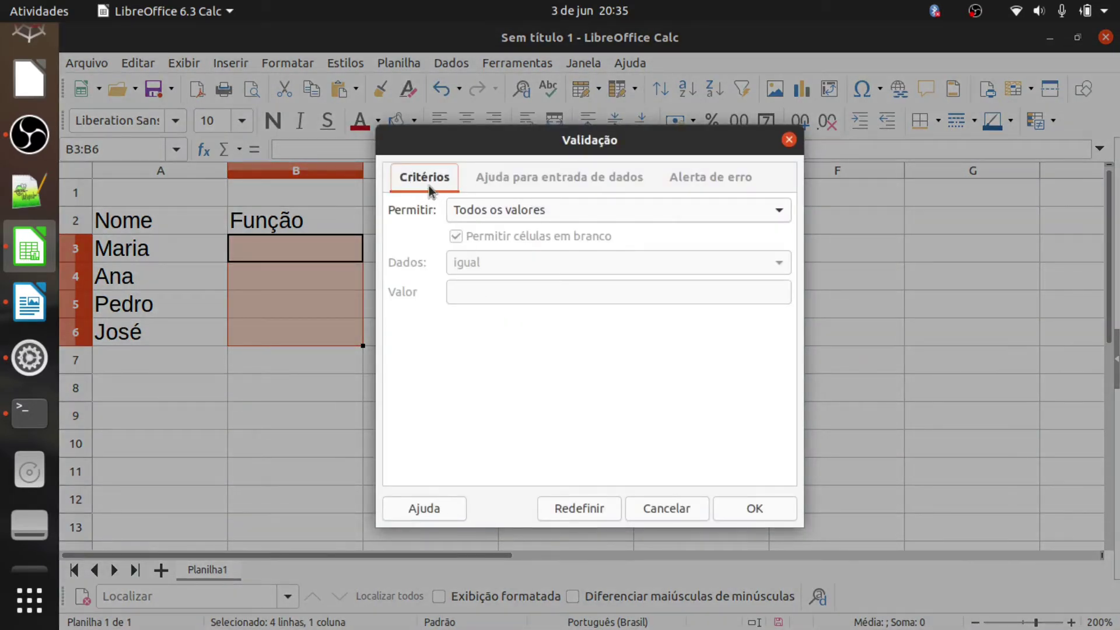
click(518, 207)
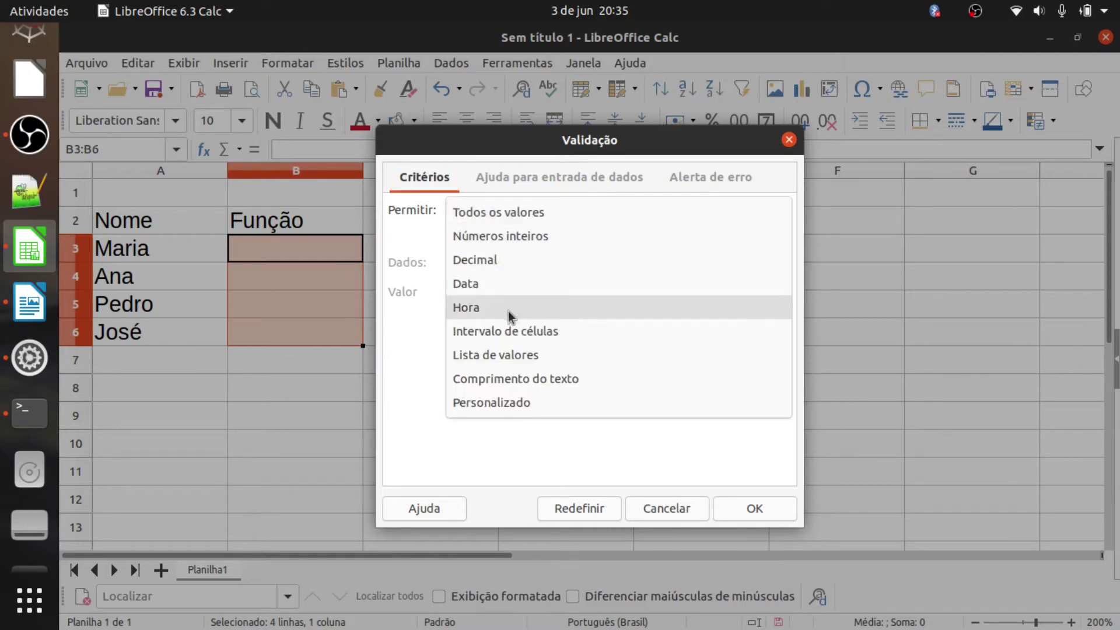
click(493, 356)
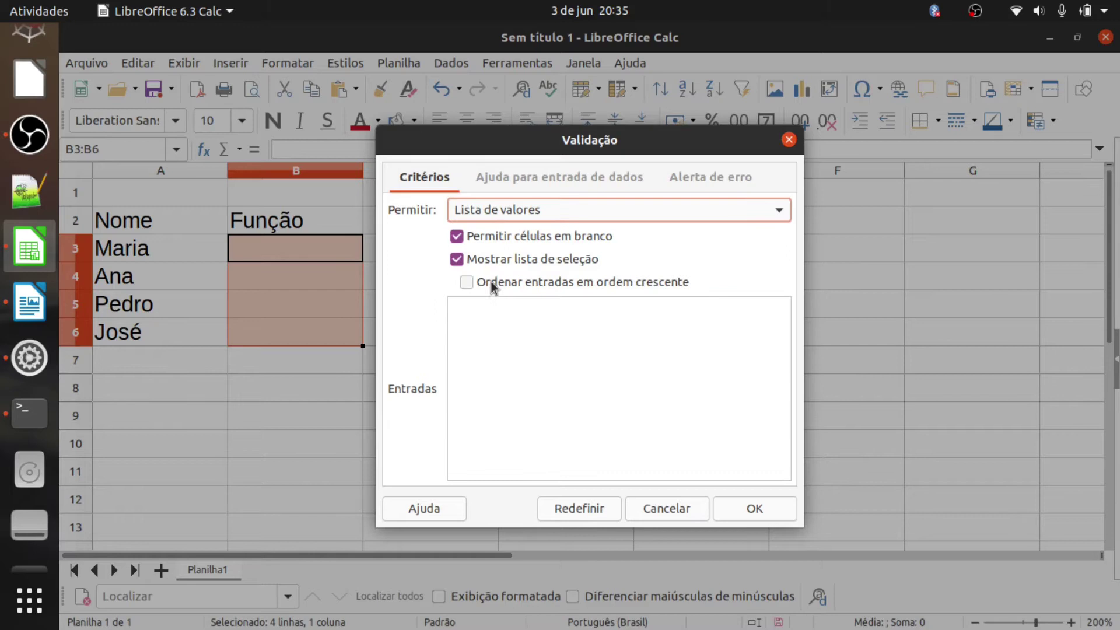
Enter Gerente, Supervisor and Operário as the allowed entries of the validation list, one per line
click(470, 319)
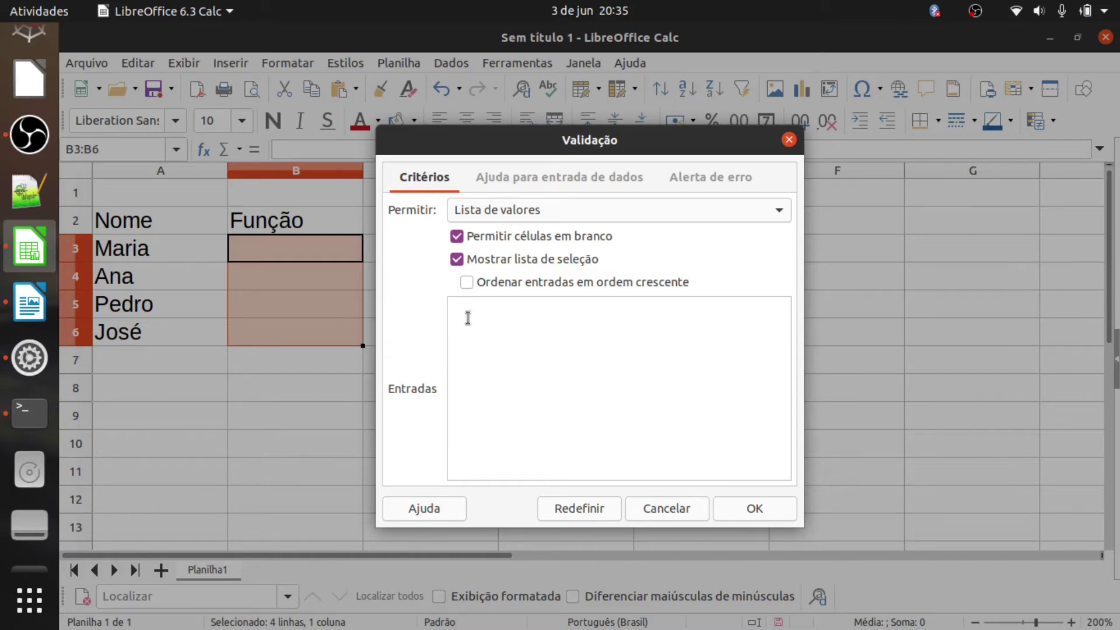
text(Gerente)
key(Return)
text(Fu)
key(BackSpace)
key(BackSpace)
text(Supervisor)
key(Return)
text(Operário)
key(Return)
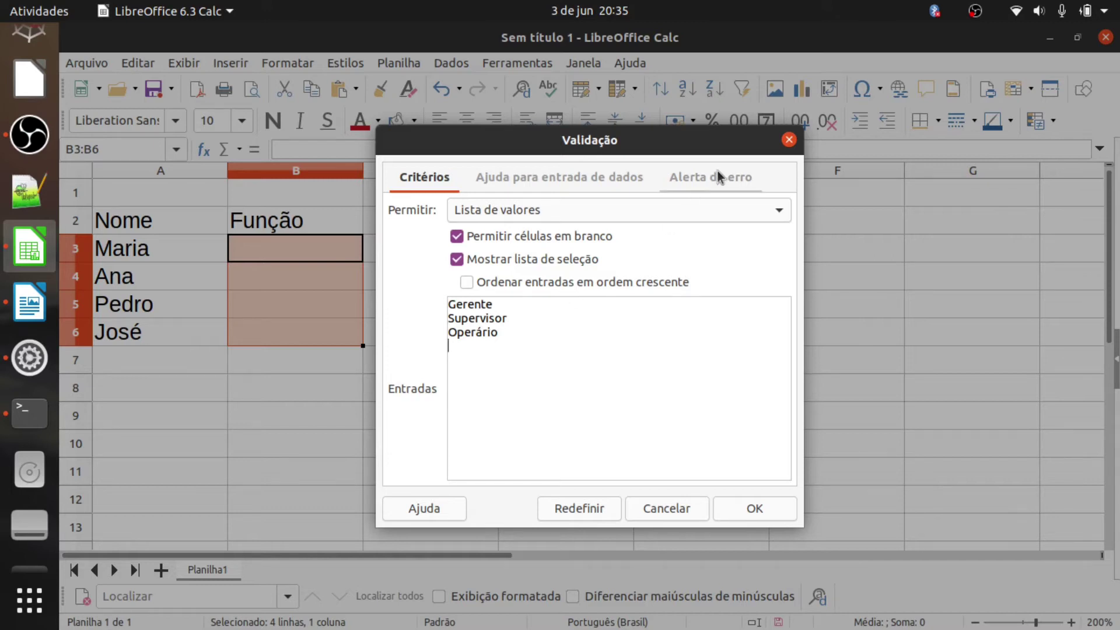
Set the validation's error alert action to Parar and its title to "Atenção"
click(696, 181)
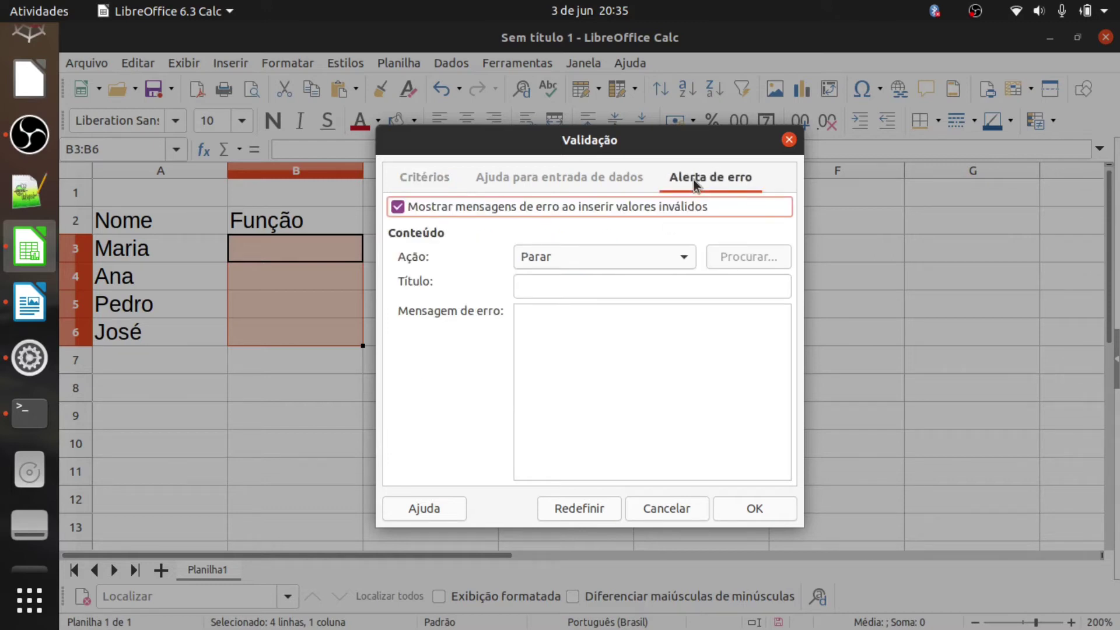
click(644, 257)
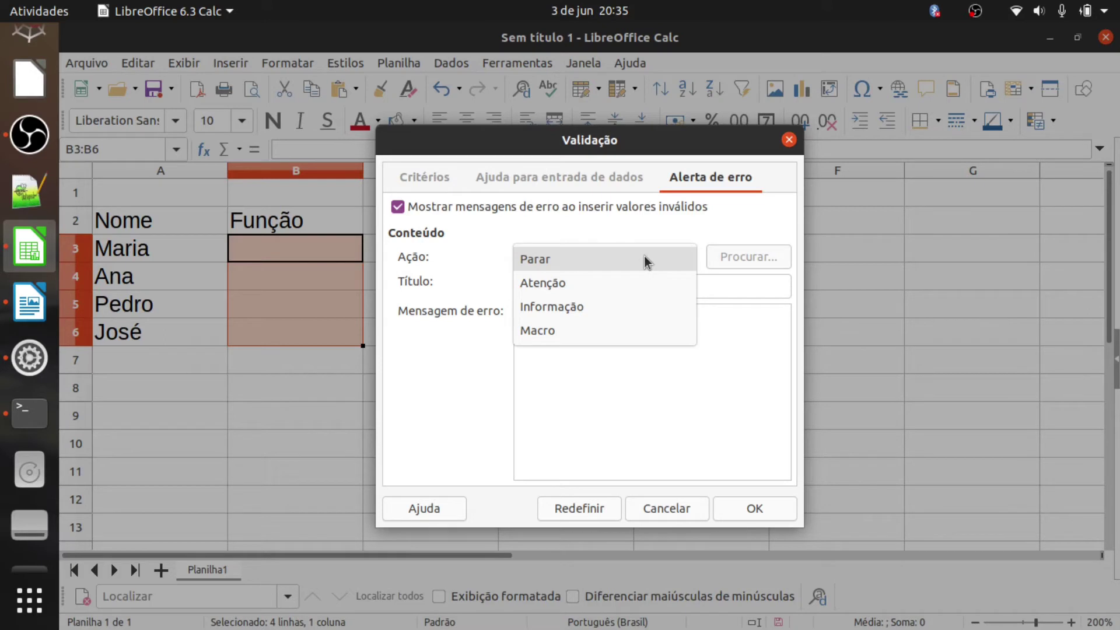
click(563, 264)
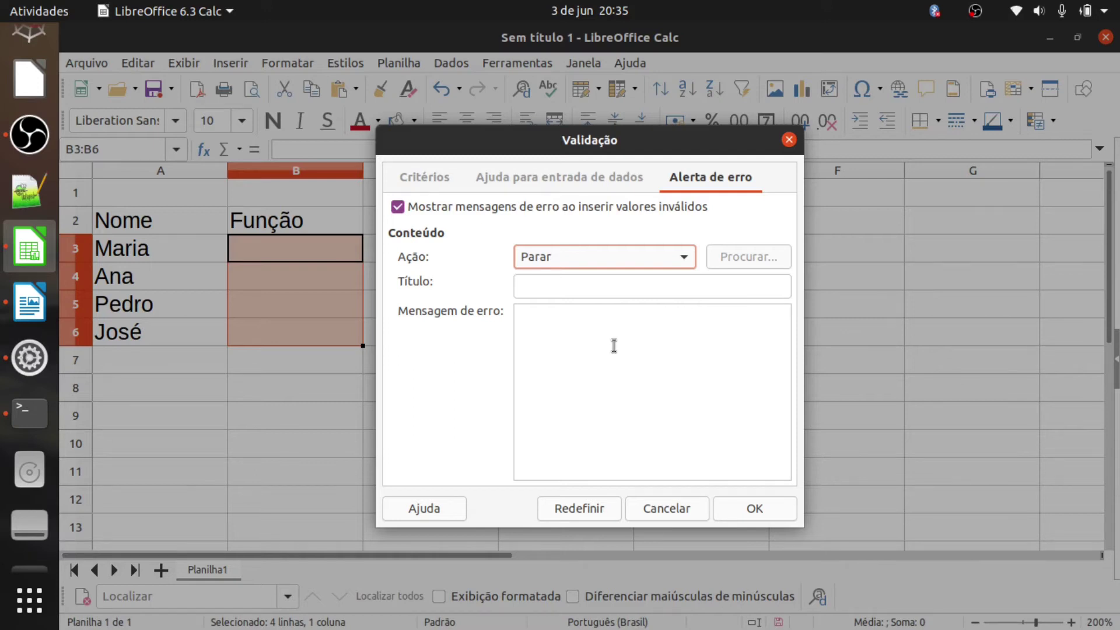
click(546, 280)
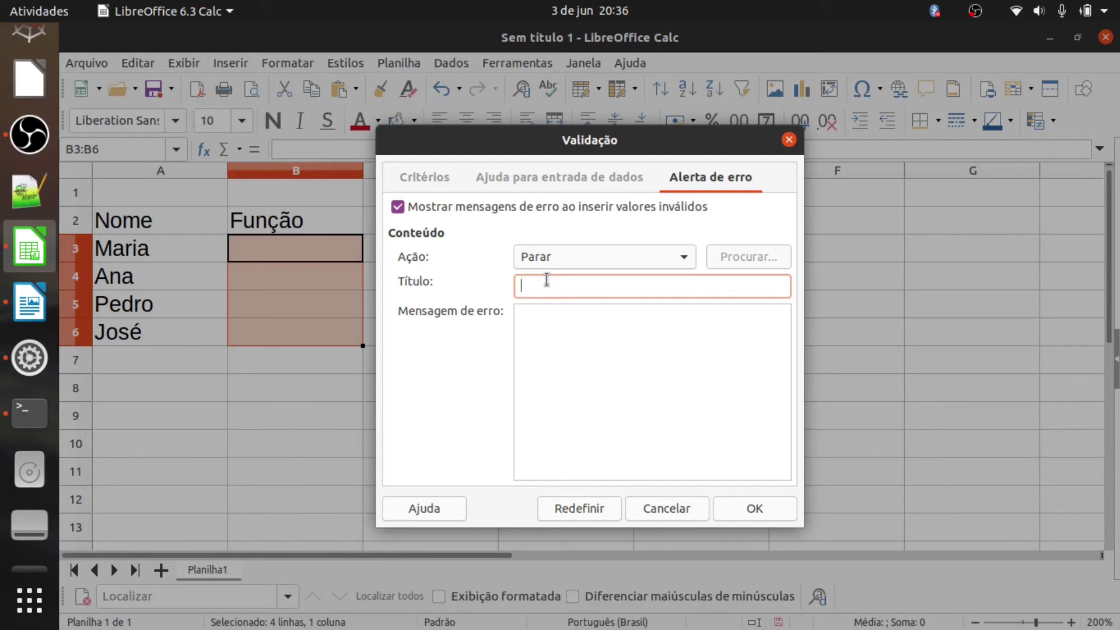
text(Aten)
text(ção)
Write the error message "Favor informe um valor válido!!!" and apply the validation to the selected cells
click(551, 328)
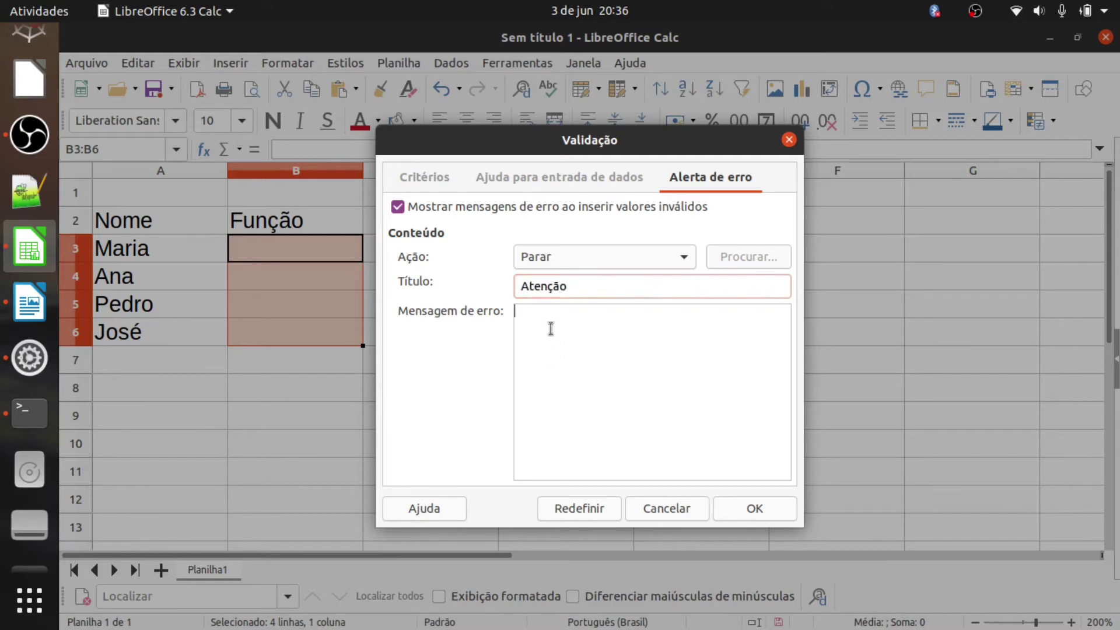
text(FAvor informe u)
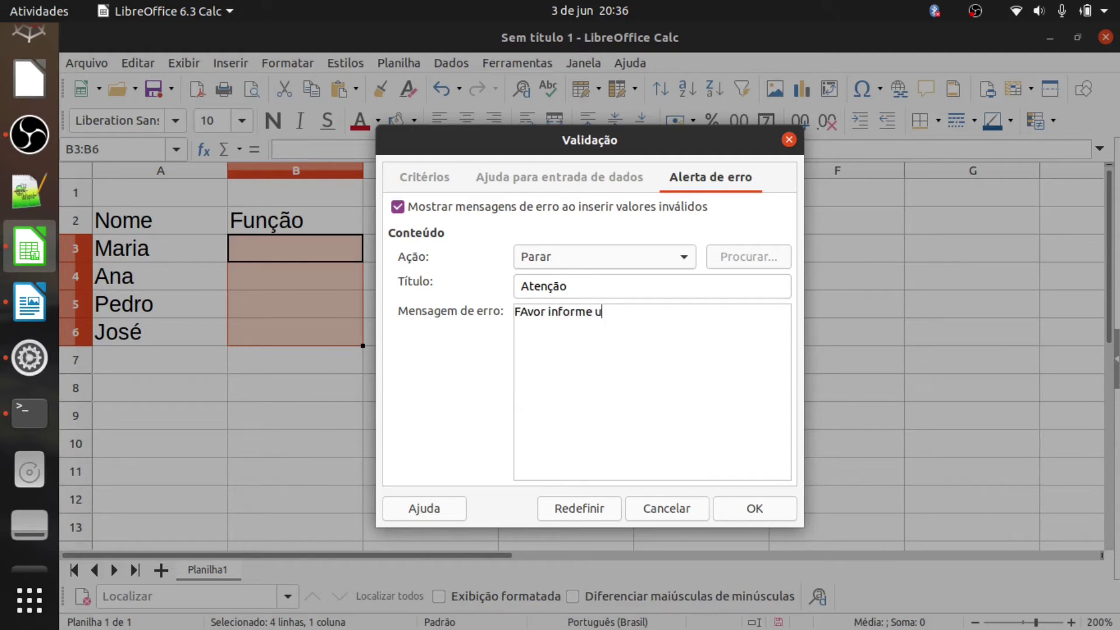
text(m valor válido)
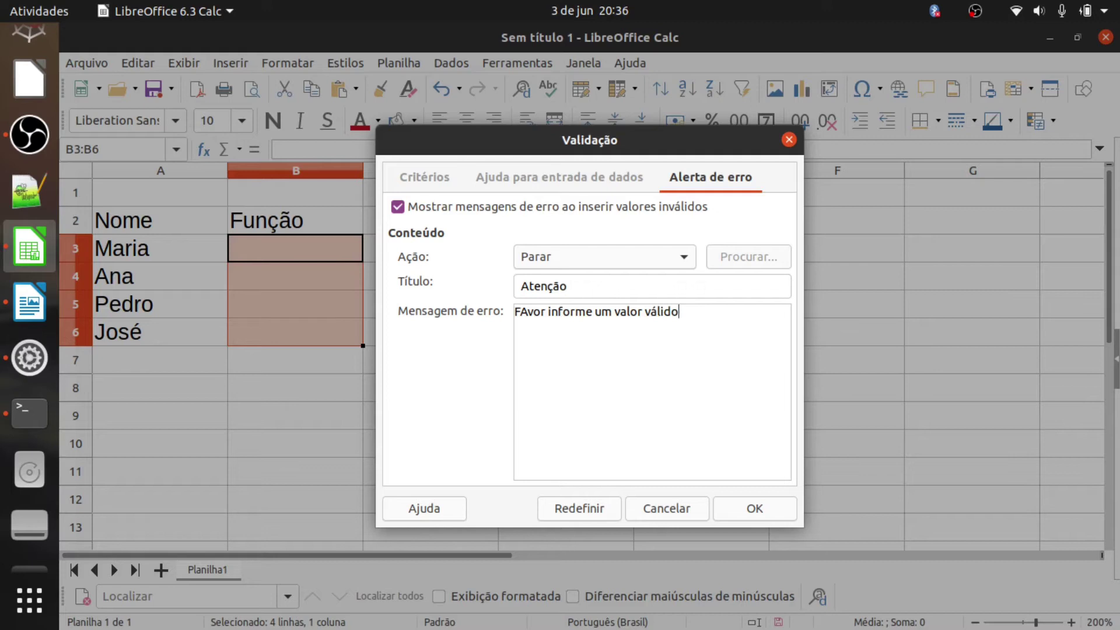
text(!!!)
click(531, 312)
key(BackSpace)
text(a)
click(747, 501)
Choose Gerente for B3 and Supervisor for B4 from the cells' validation list
click(493, 358)
click(311, 245)
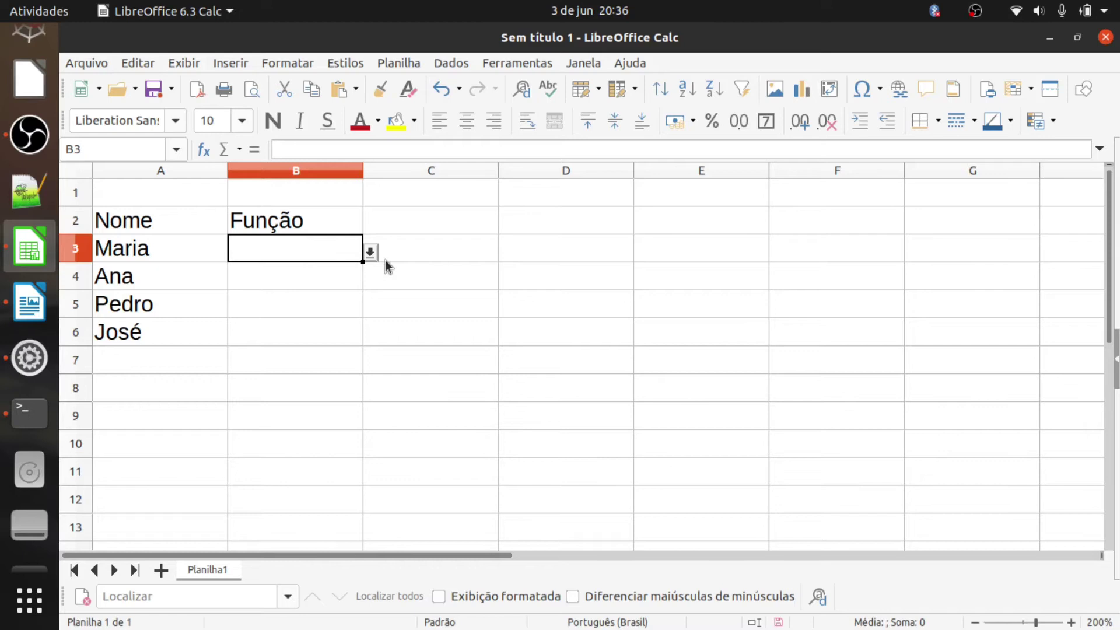
click(264, 280)
click(275, 327)
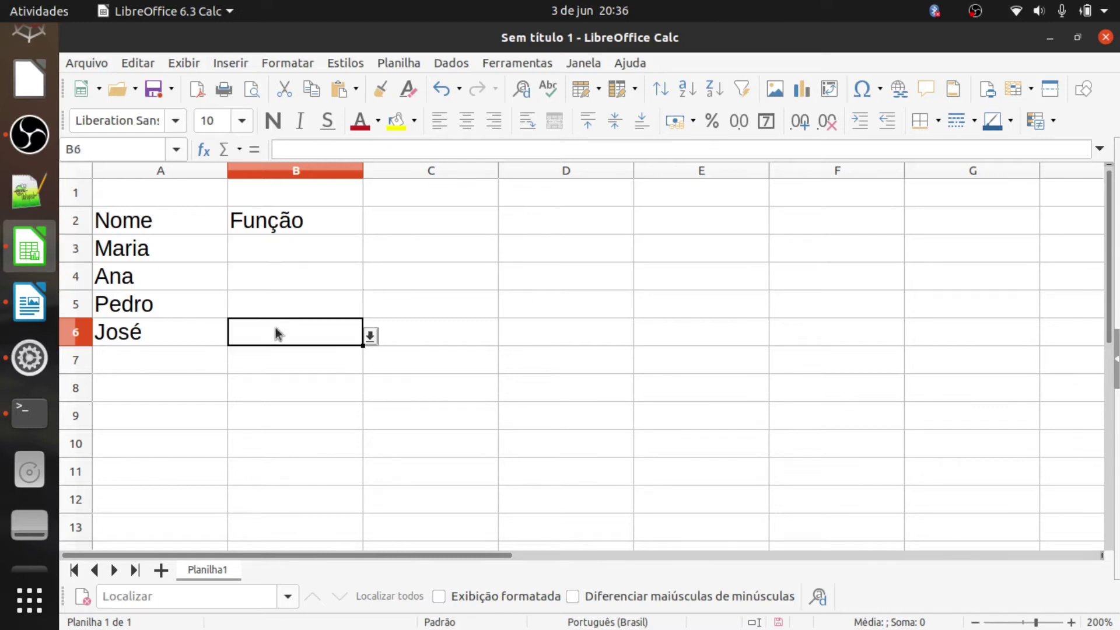
click(262, 253)
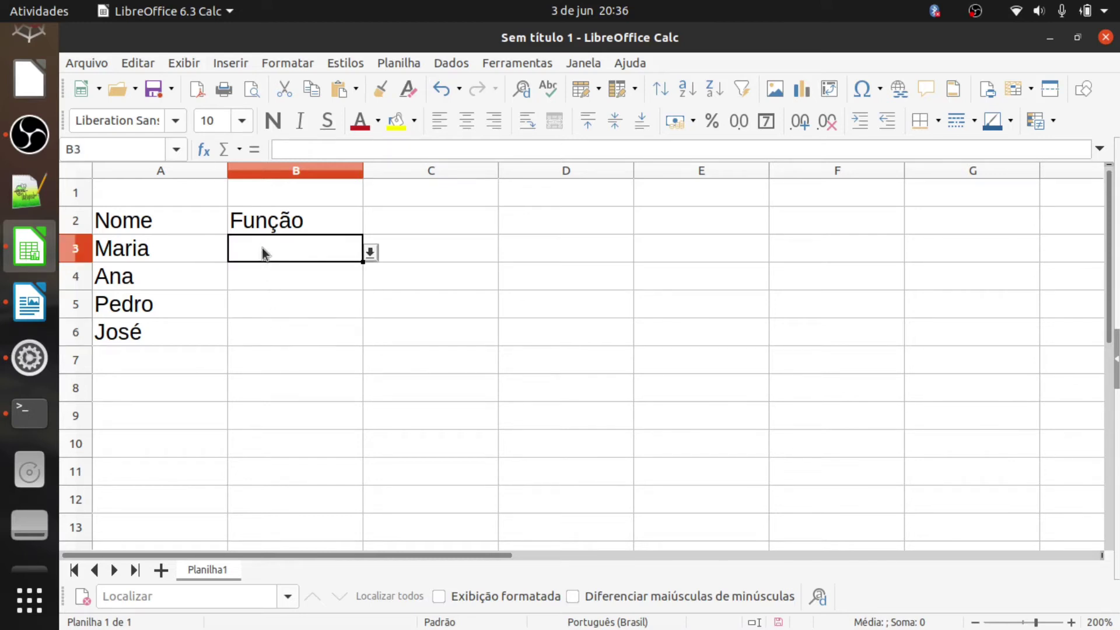
click(375, 250)
click(317, 270)
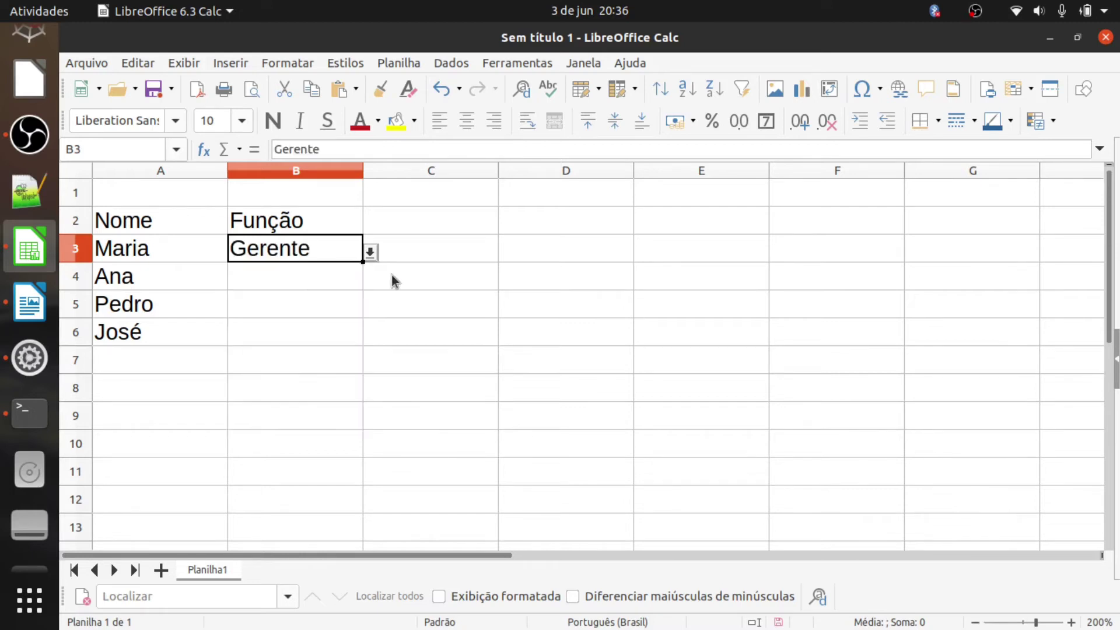
click(348, 277)
click(370, 281)
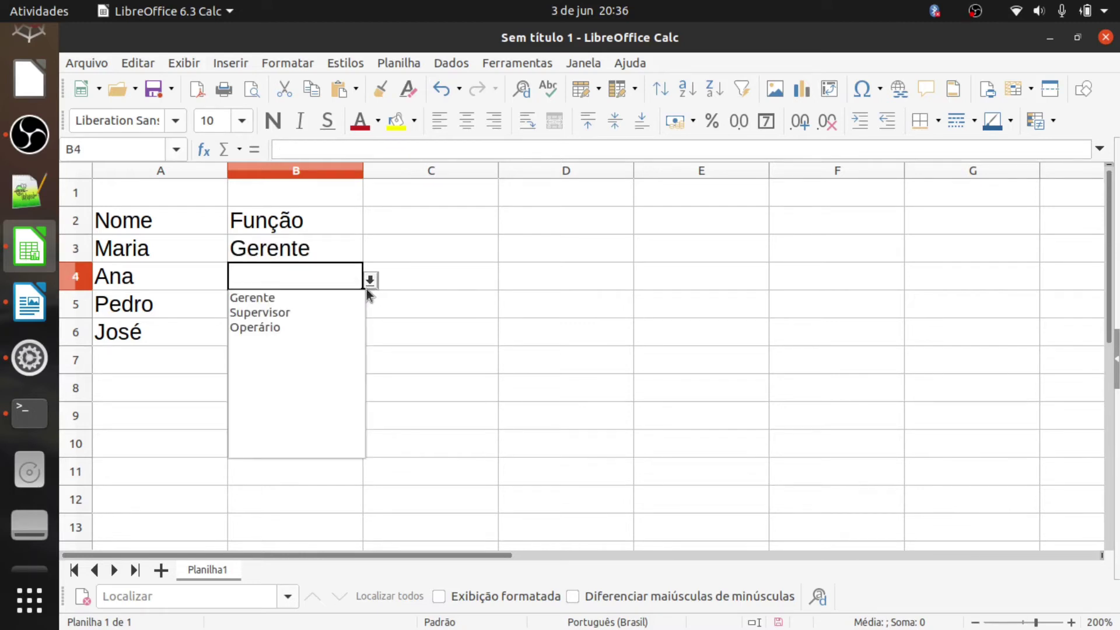
click(299, 315)
click(435, 301)
Try to enter the unlisted value "dosos" in B5 to test the validation's error alert
click(296, 309)
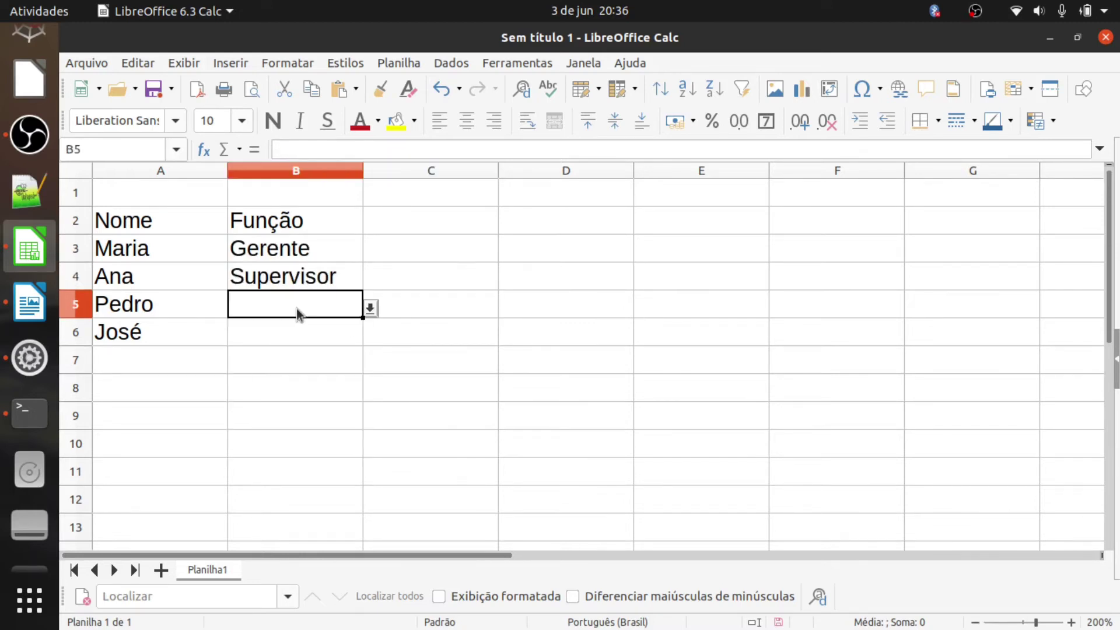
text(dosos)
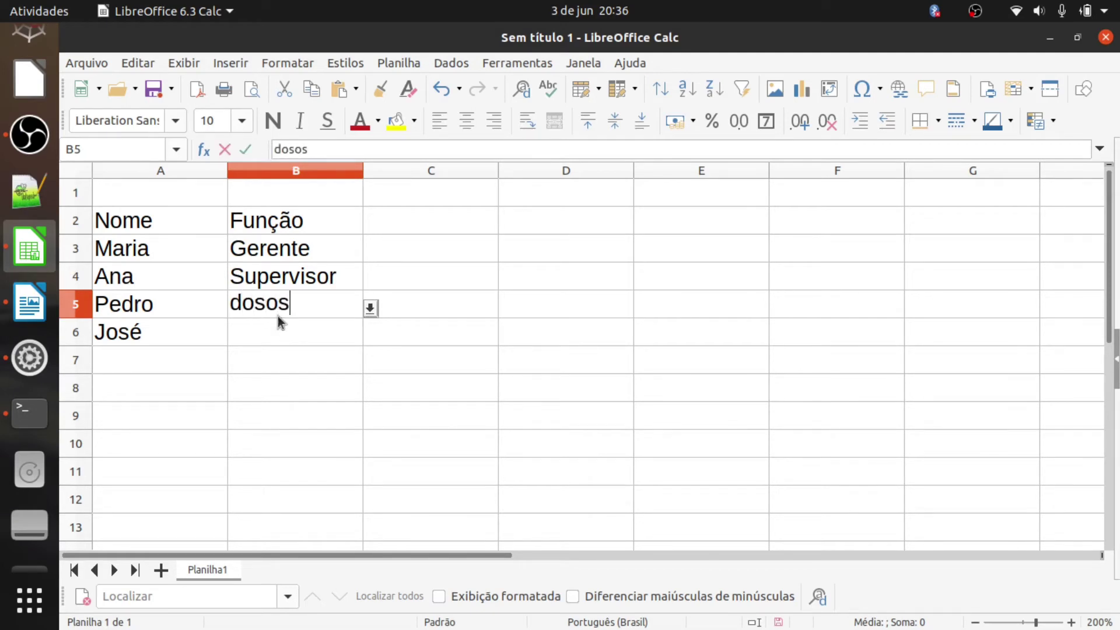
key(Return)
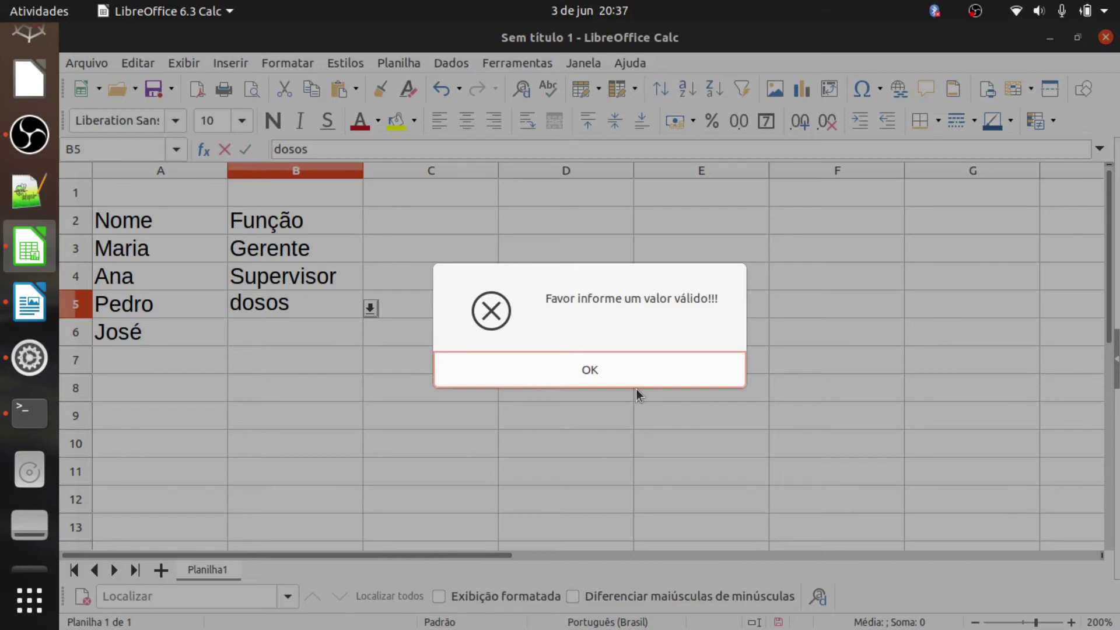
click(598, 365)
click(292, 298)
Review the validation criteria of B3:B6 and the other value types that can be allowed, keeping the list
drag(263, 243, 281, 320)
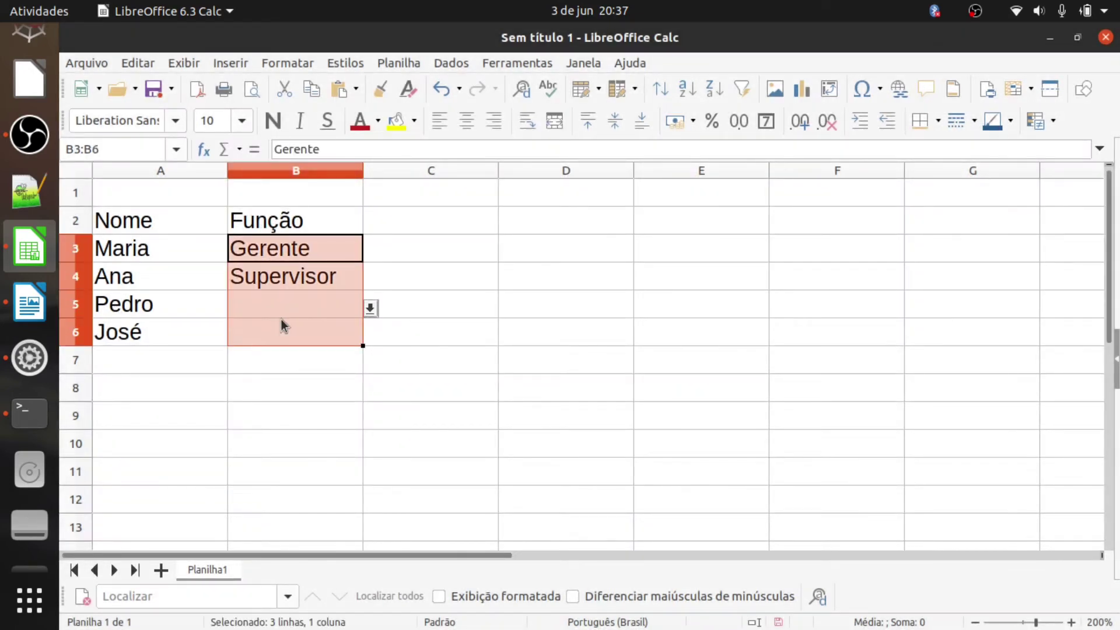
click(452, 64)
click(498, 291)
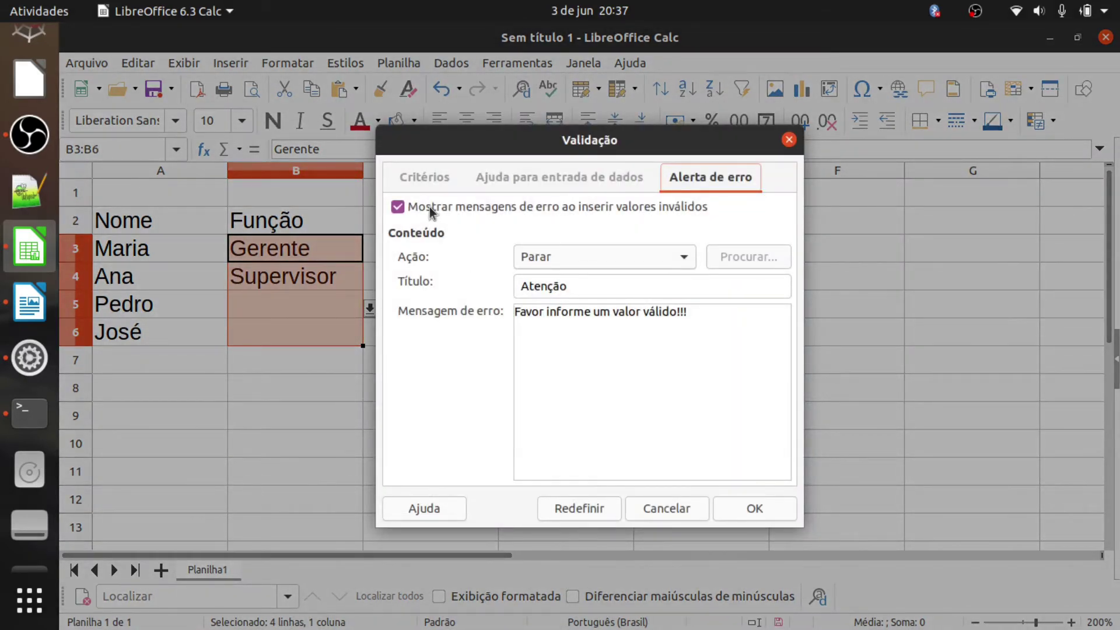
click(424, 177)
click(544, 212)
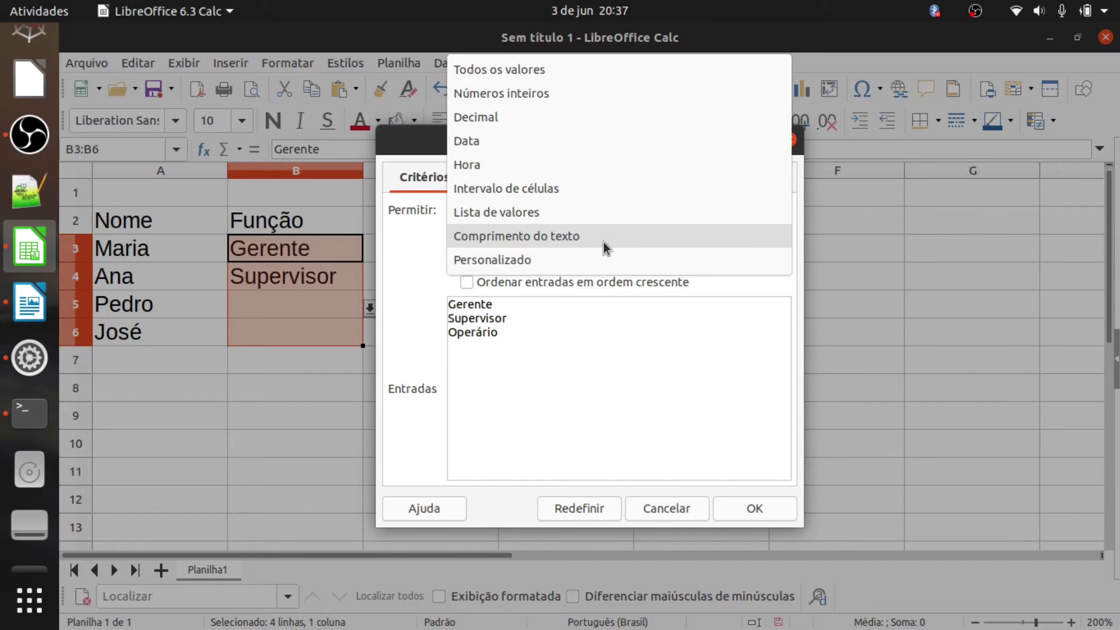
click(744, 514)
click(741, 505)
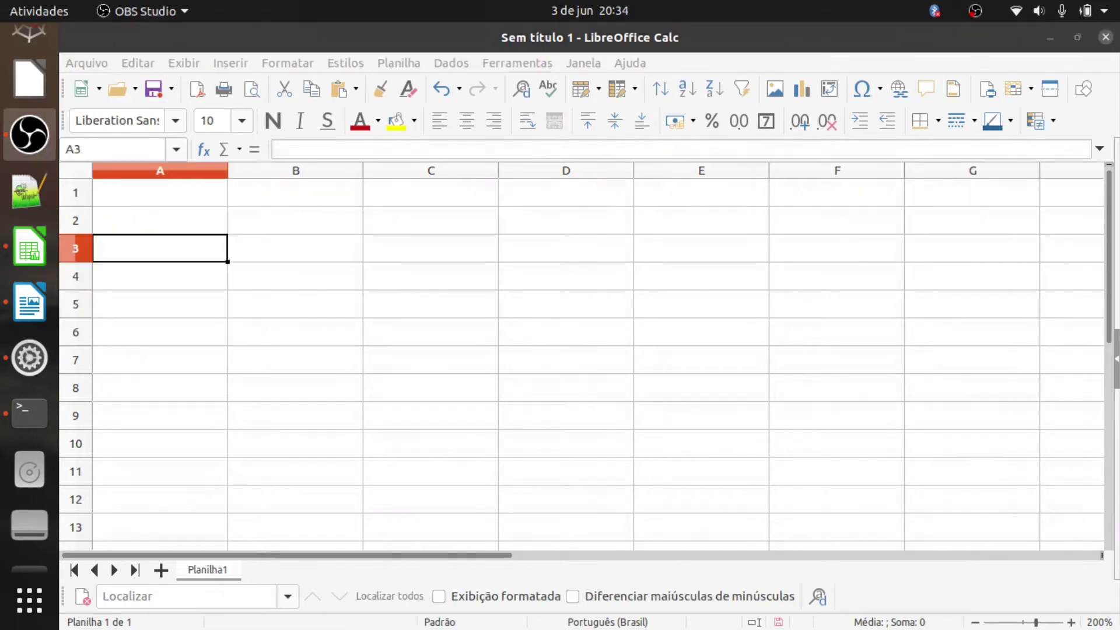
Enter the header "Nome" in A2 of the empty sheet
click(404, 309)
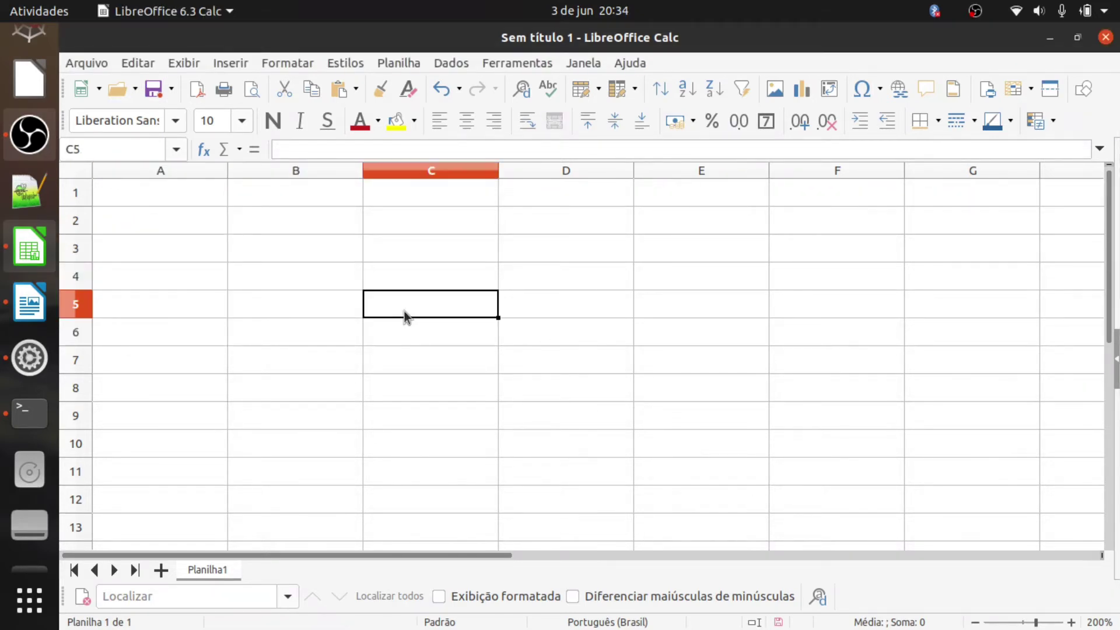
click(215, 227)
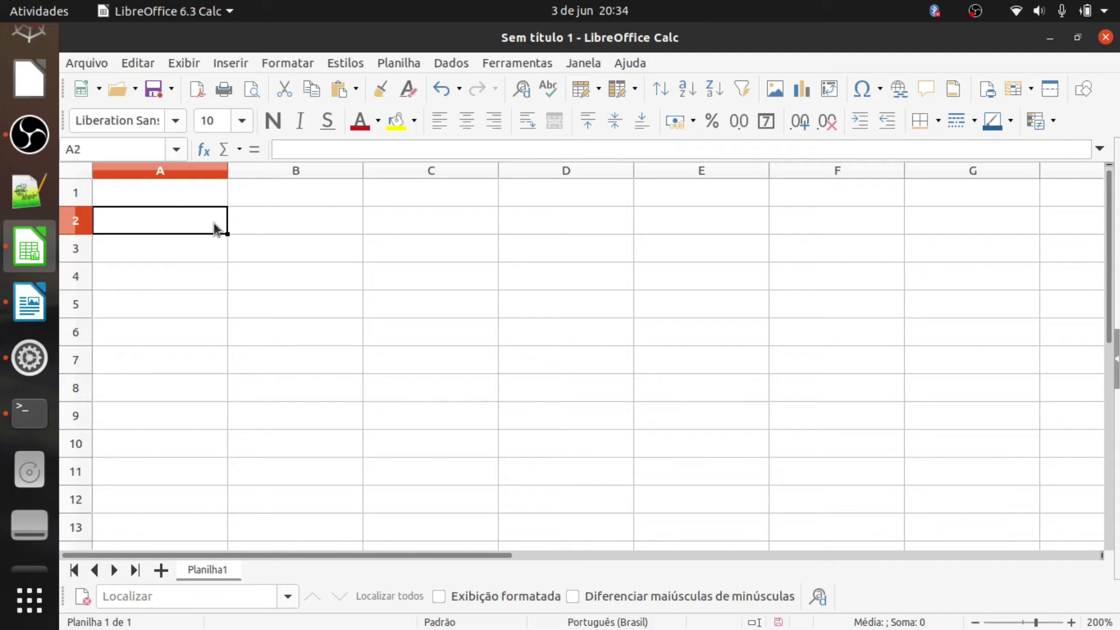
text(Nome)
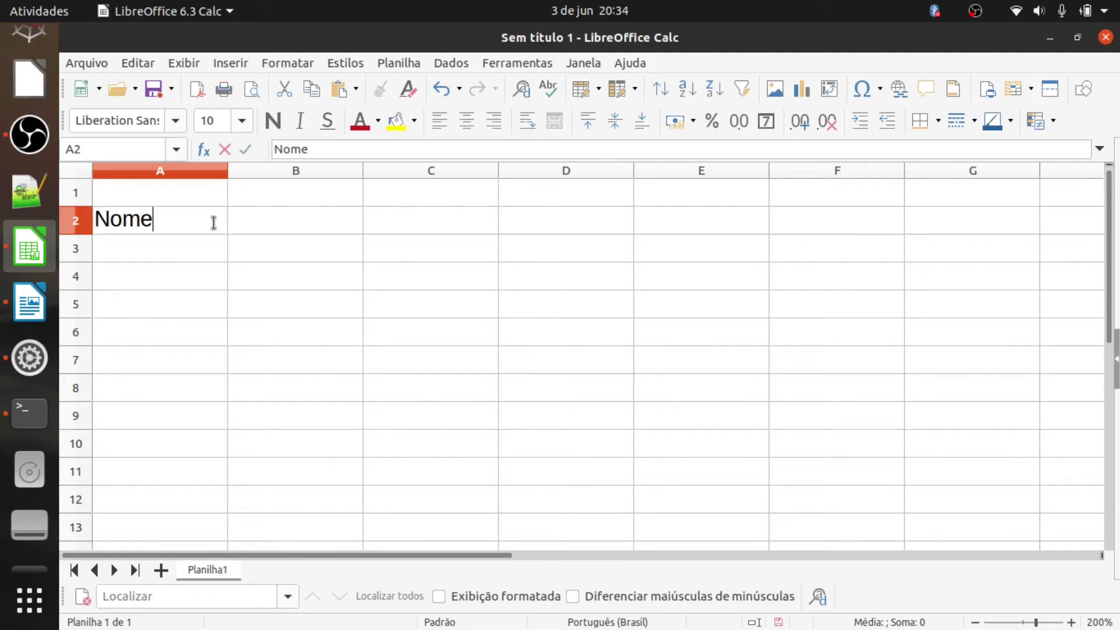
key(Tab)
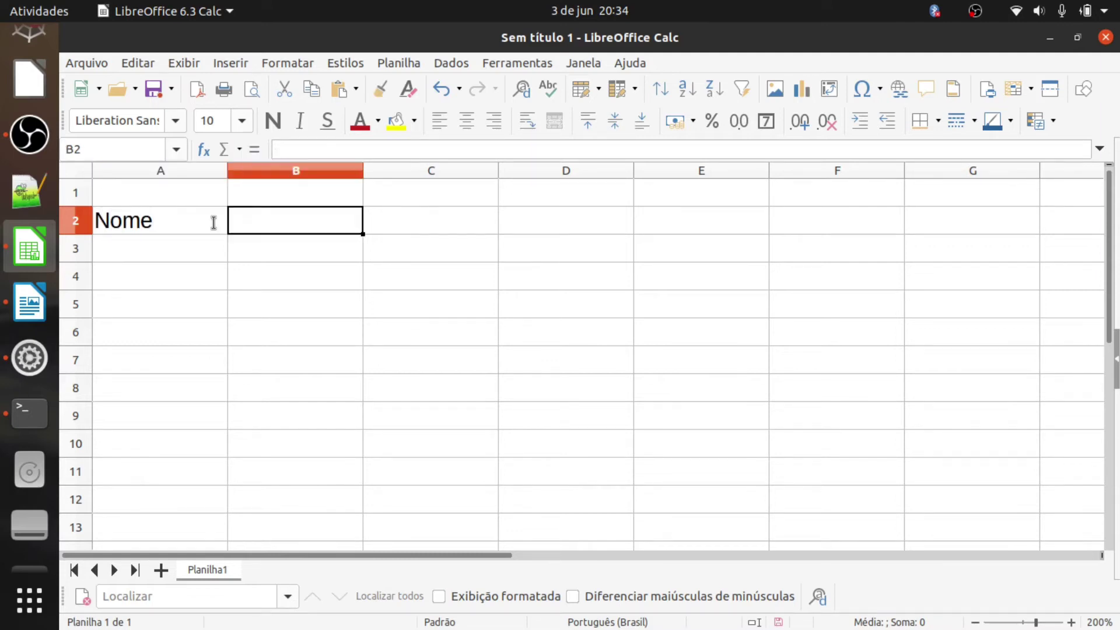
Enter the header "Função" in B2 and four people's first names in A3:A6
text(Função)
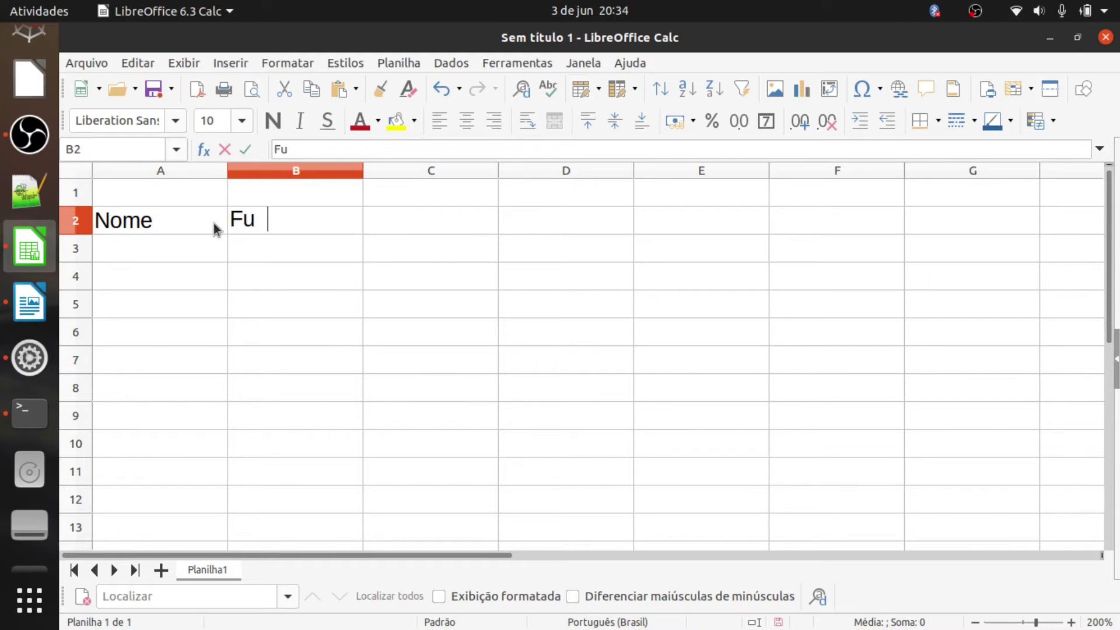
key(Return)
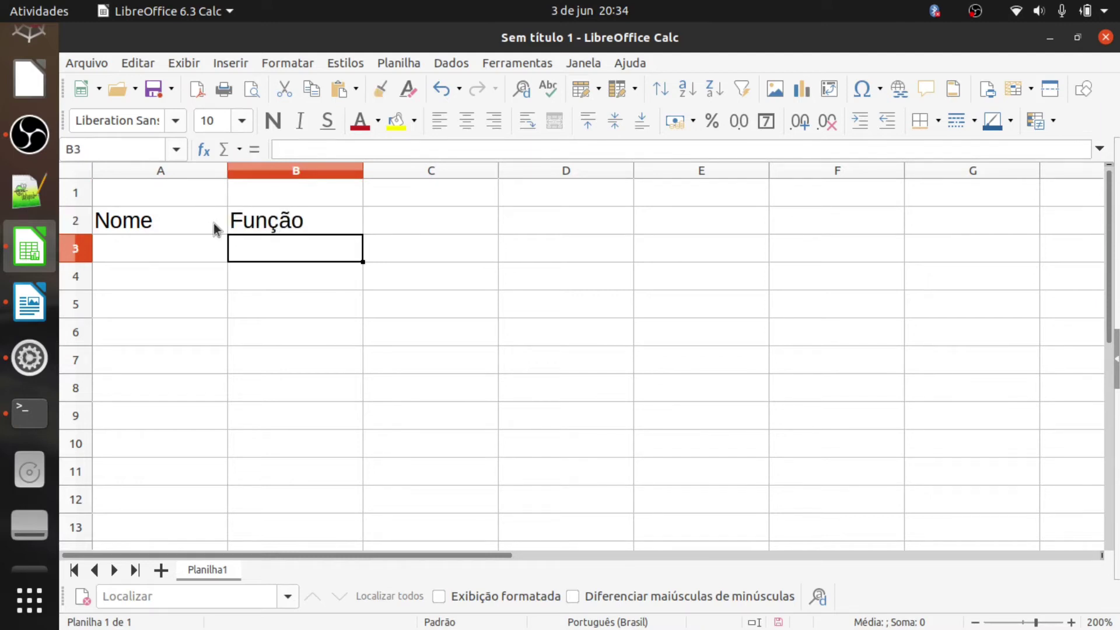
key(Left)
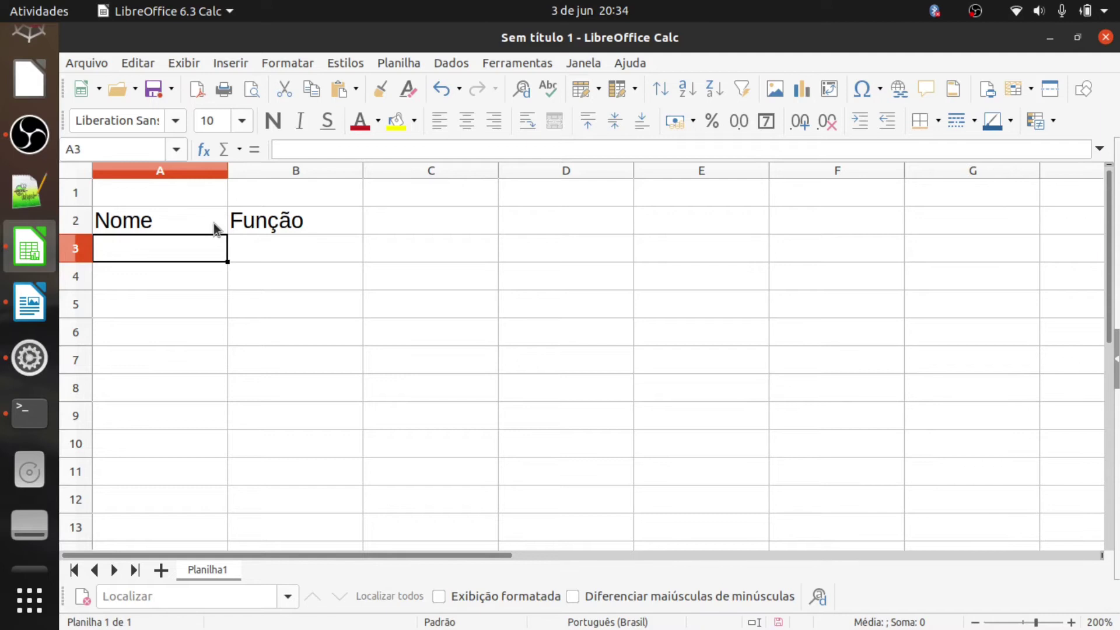
text(MAria)
key(BackSpace)
key(BackSpace)
key(BackSpace)
key(BackSpace)
text(aria)
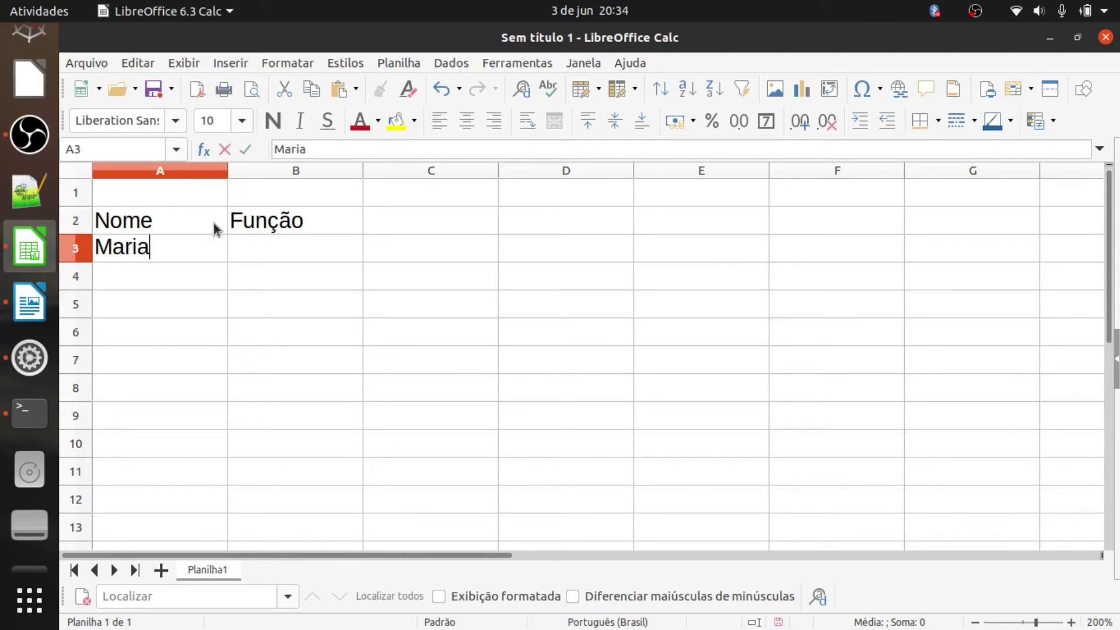
key(Return)
text(Ana)
key(Return)
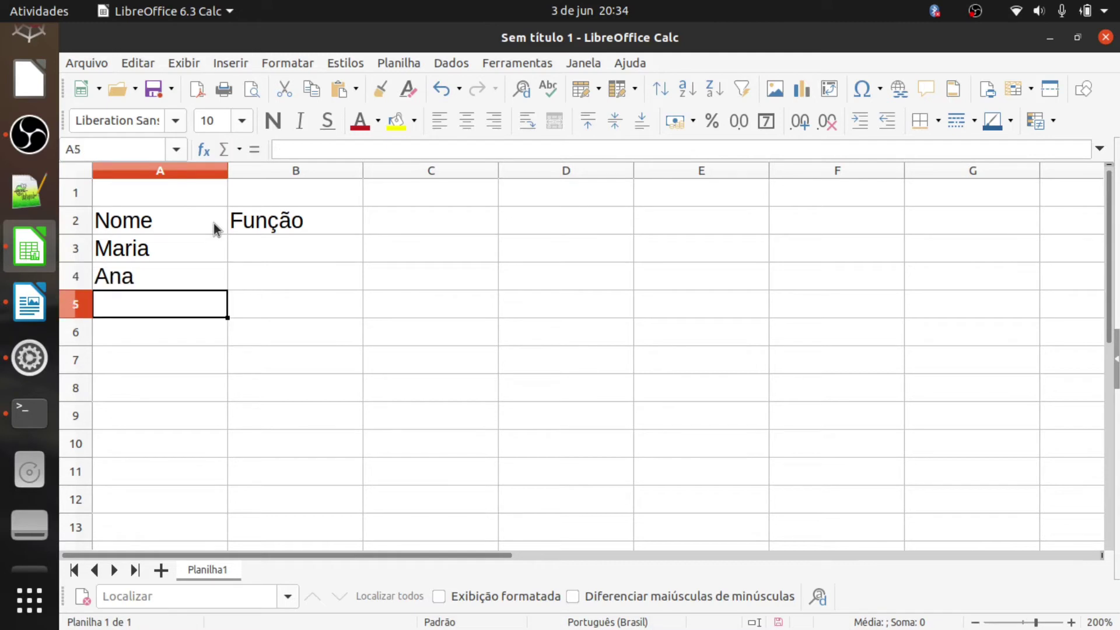
text(Pedro)
key(Return)
text(José)
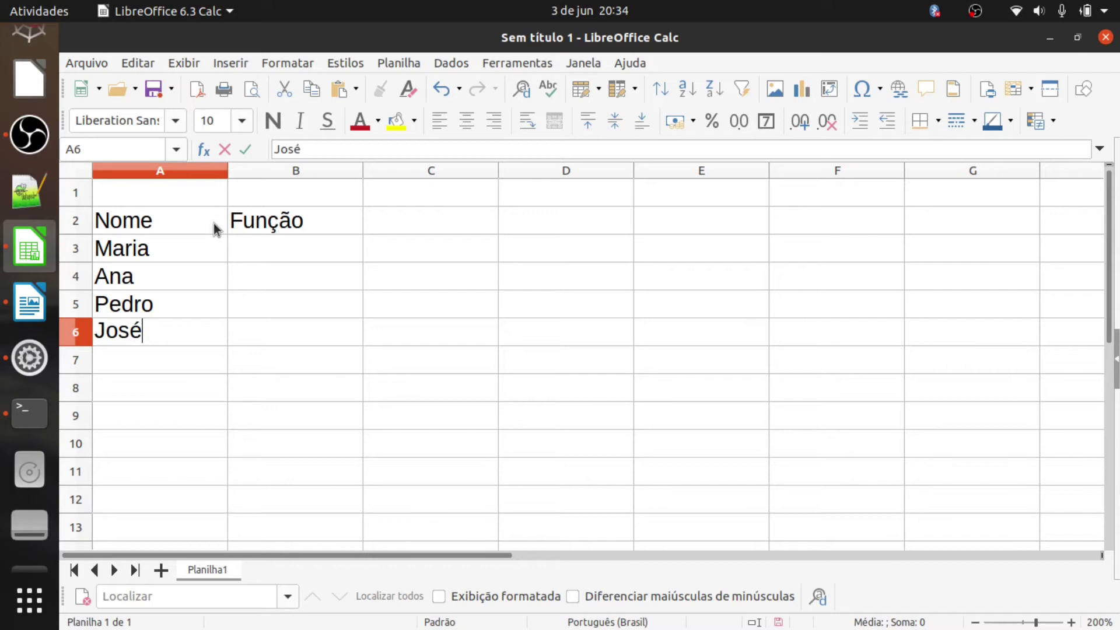
Set the data validation of B3:B6 to allow only a list of values (Lista de valores)
key(Up)
key(Up)
key(Up)
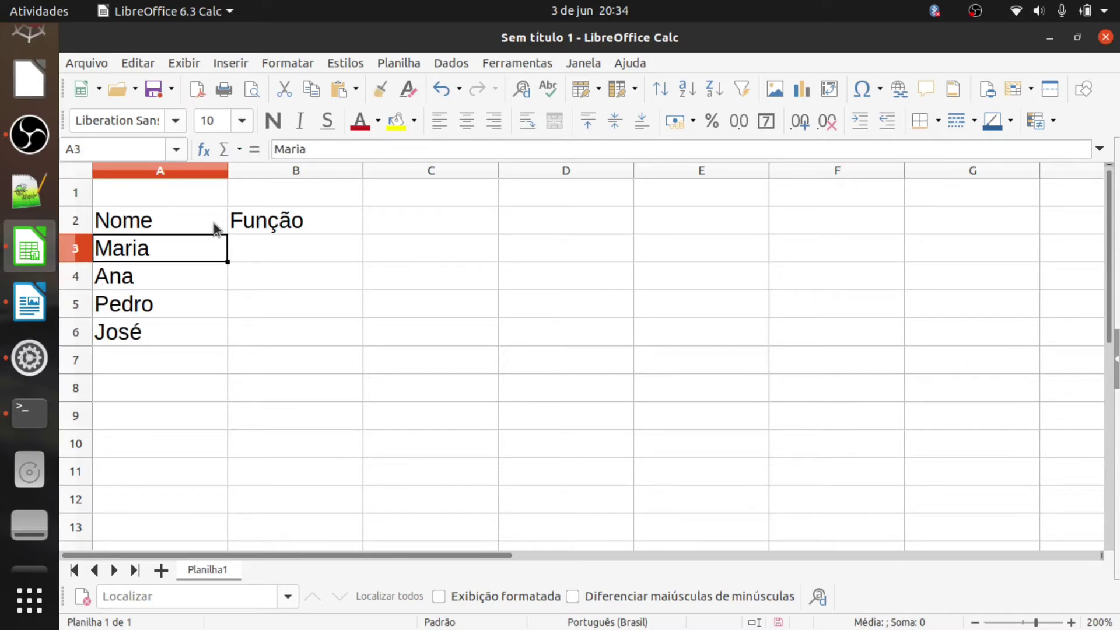
key(Right)
key(shift+Down)
key(shift+Down)
key(shift+Down)
key(shift+Down)
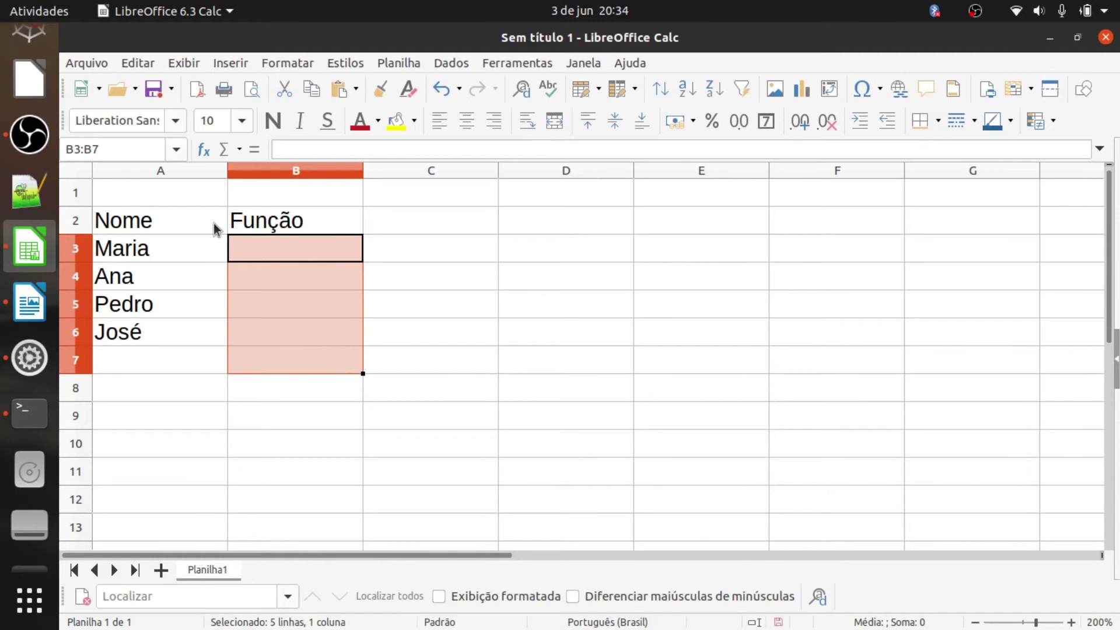
key(shift+Up)
key(shift+Up)
key(shift+Down)
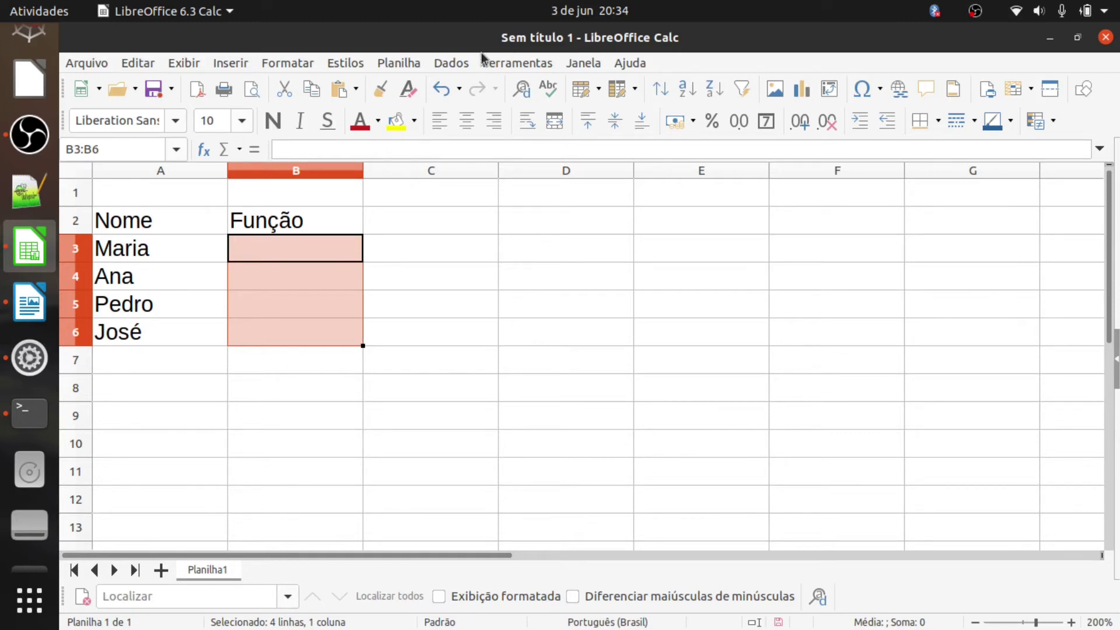
click(463, 63)
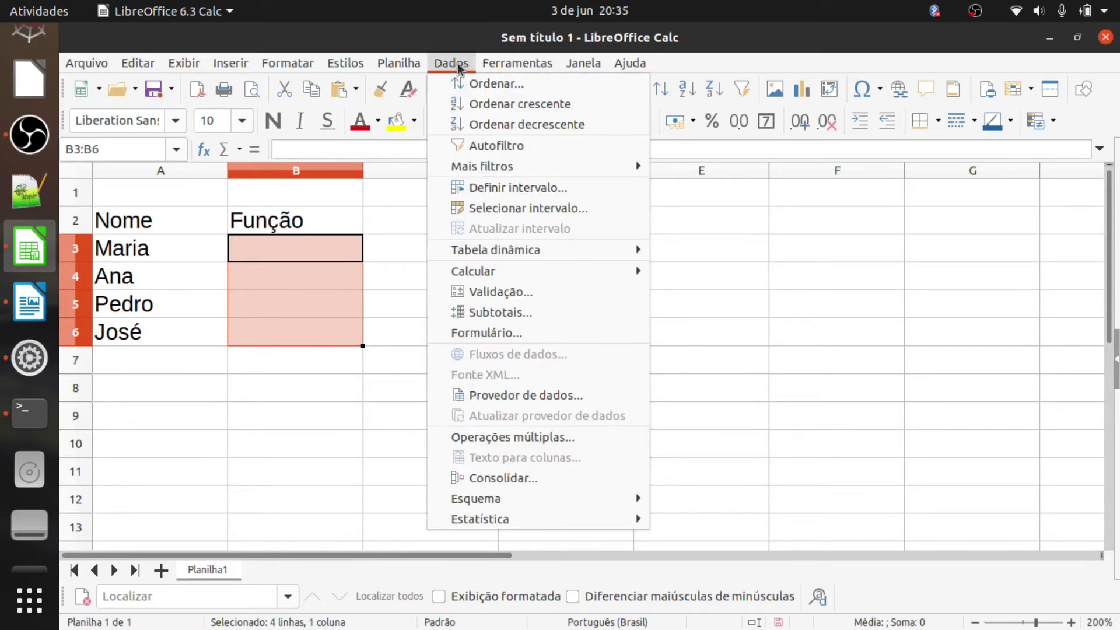
click(508, 294)
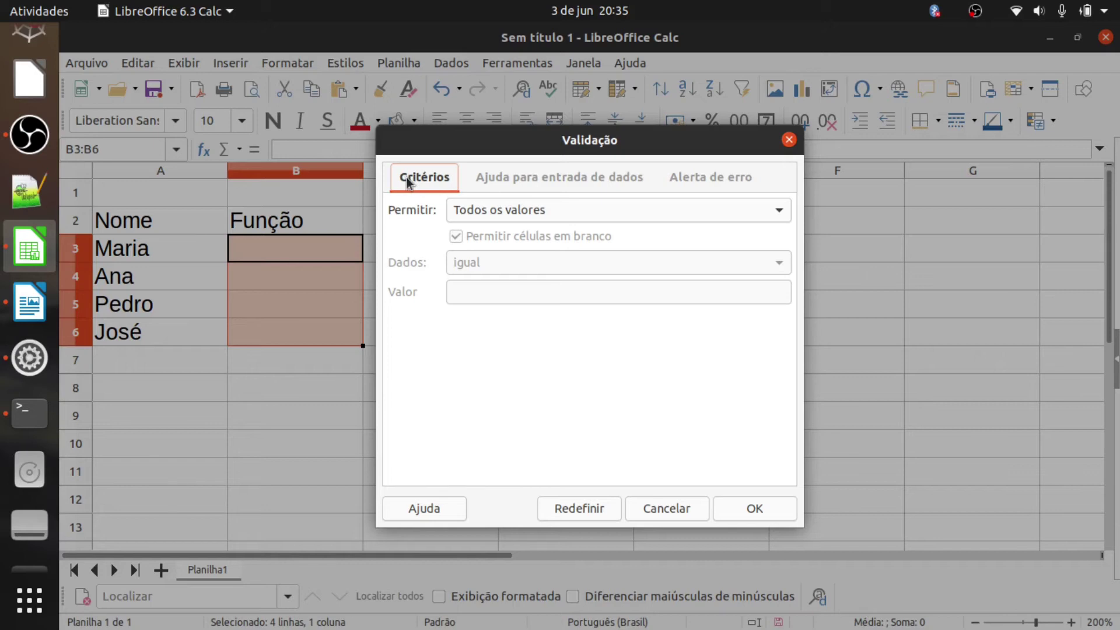
click(526, 208)
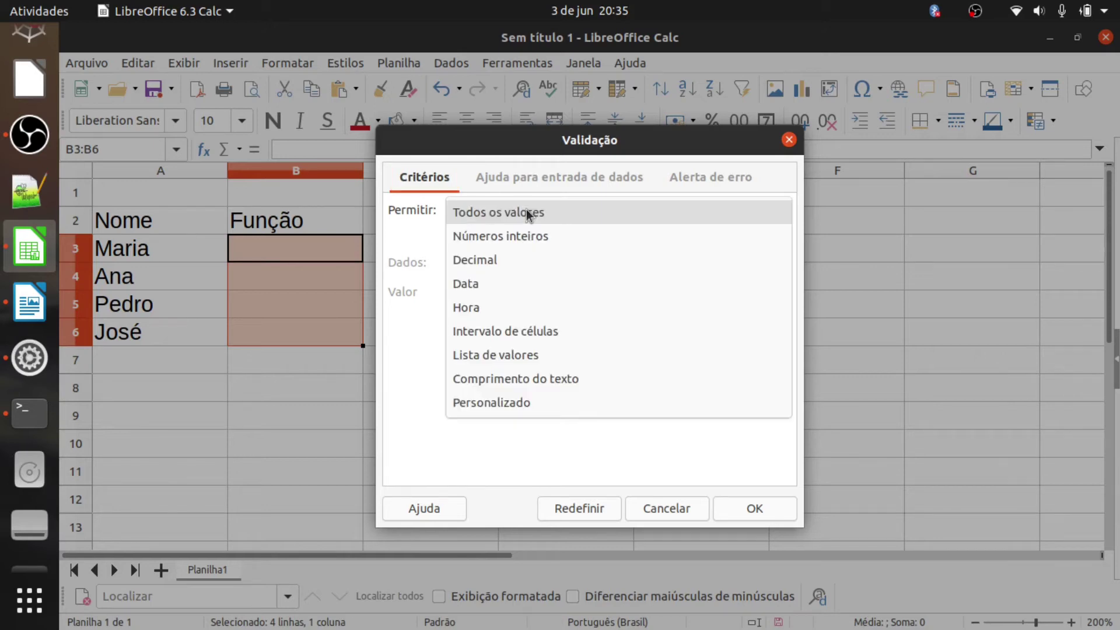
click(492, 355)
Enter Gerente, Supervisor and Operário as the validation list's entries, one per line
click(468, 318)
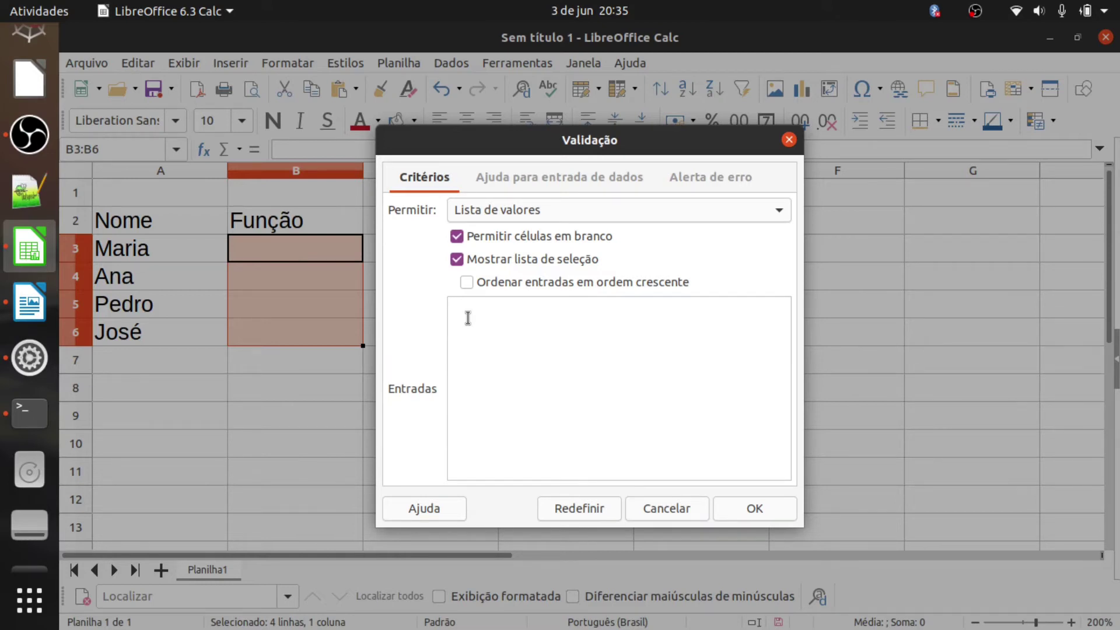
text(Gerente)
key(Return)
text(Fu)
key(BackSpace)
key(BackSpace)
text(Supervisor)
key(Return)
text(Operário)
key(Return)
Define the validation's error alert with action Parar, title "Atenção" and message "Favor informe um valor válido!!!", and apply the validation
click(695, 179)
click(644, 258)
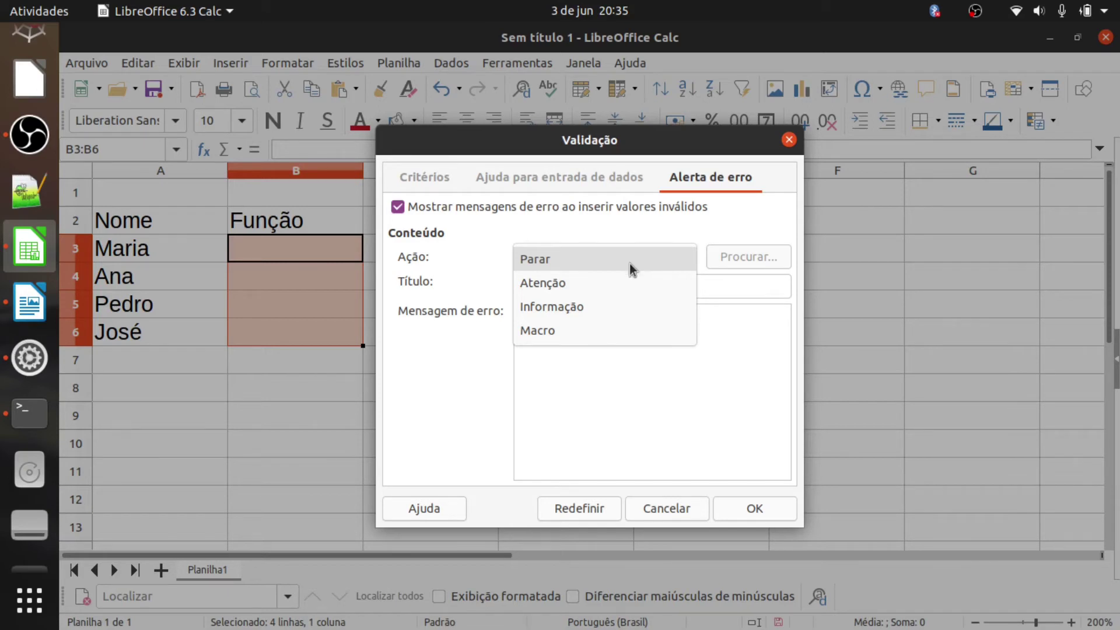
click(563, 264)
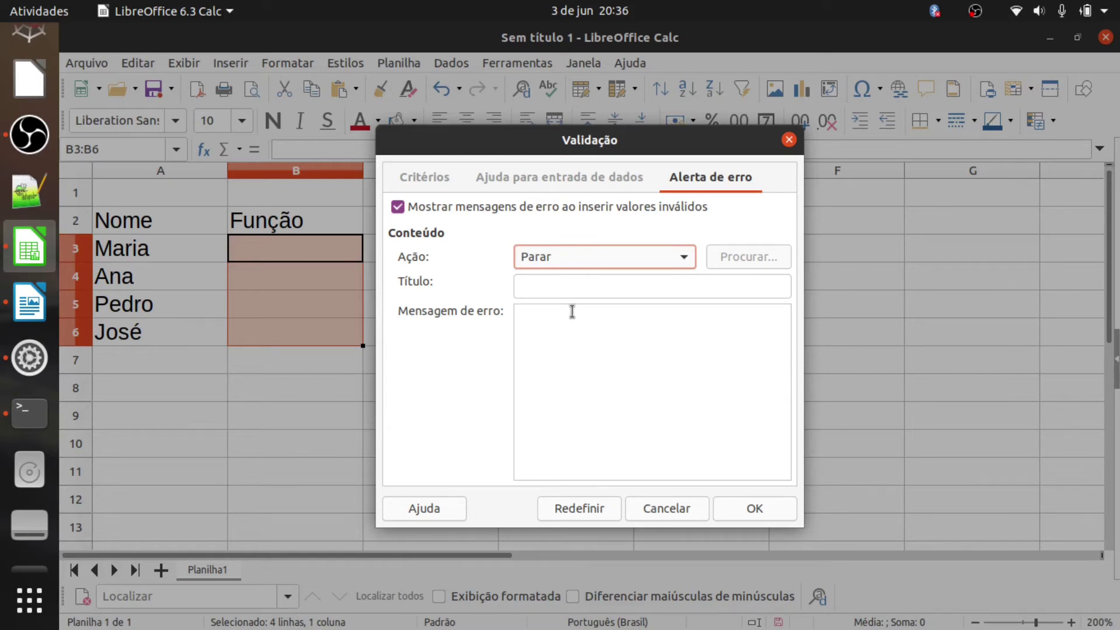
click(546, 279)
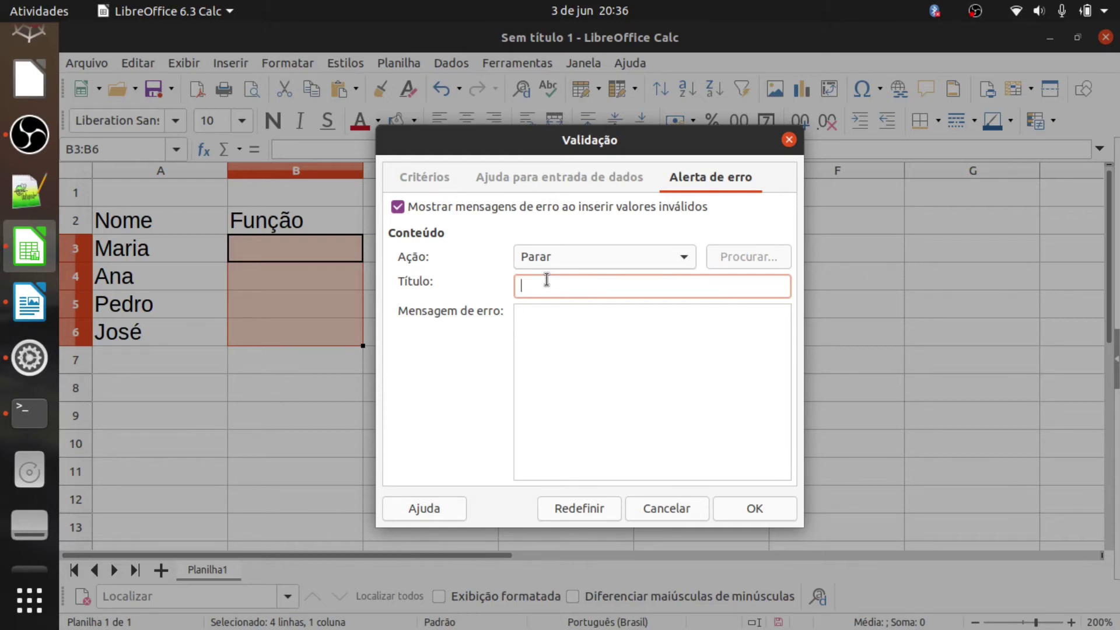
text(Atenção)
click(551, 328)
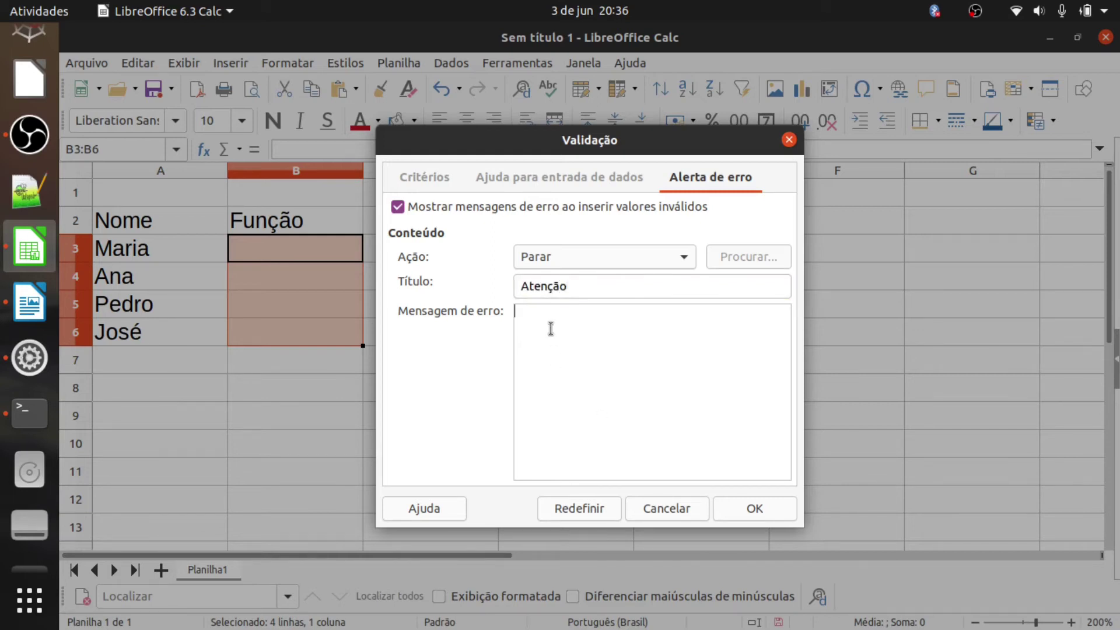
text(FAvor informe )
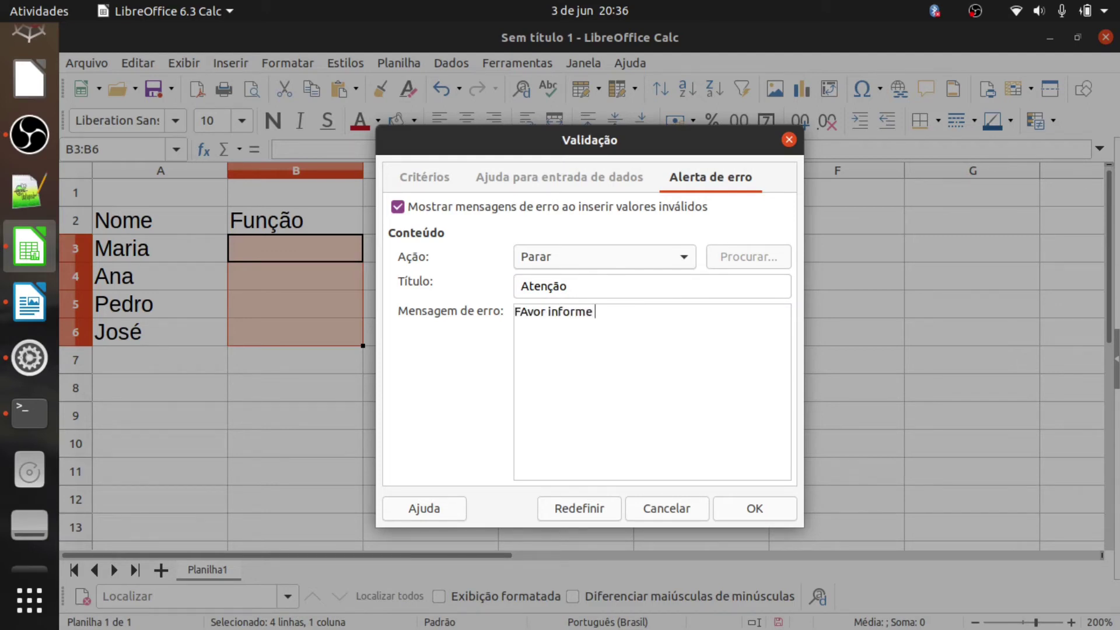
text(um valor válido!!!)
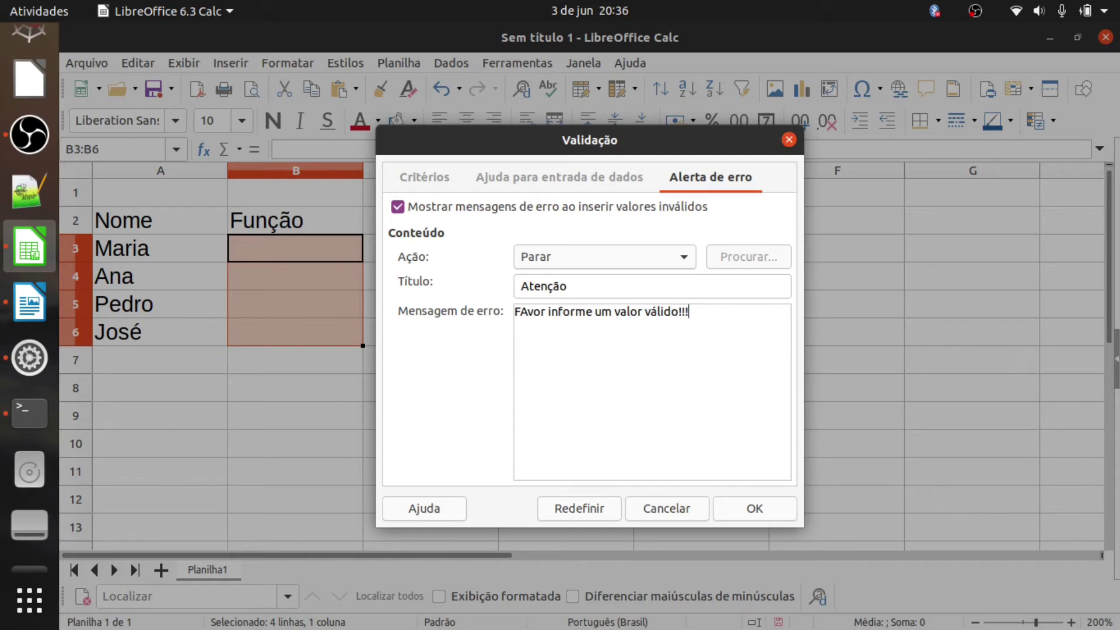
click(532, 310)
key(BackSpace)
text(a)
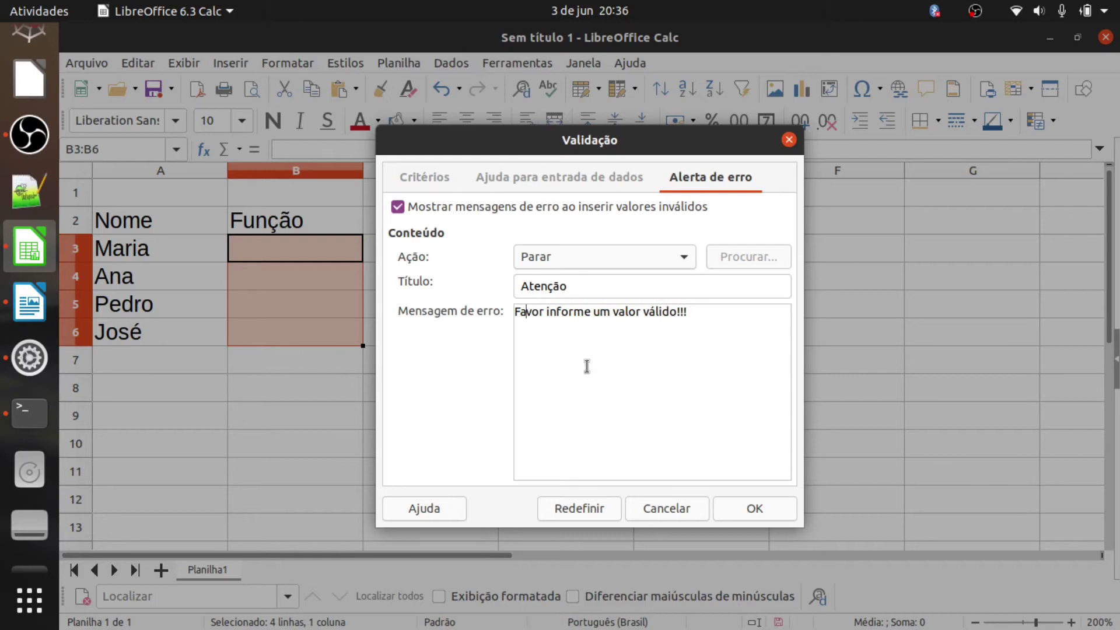
click(751, 506)
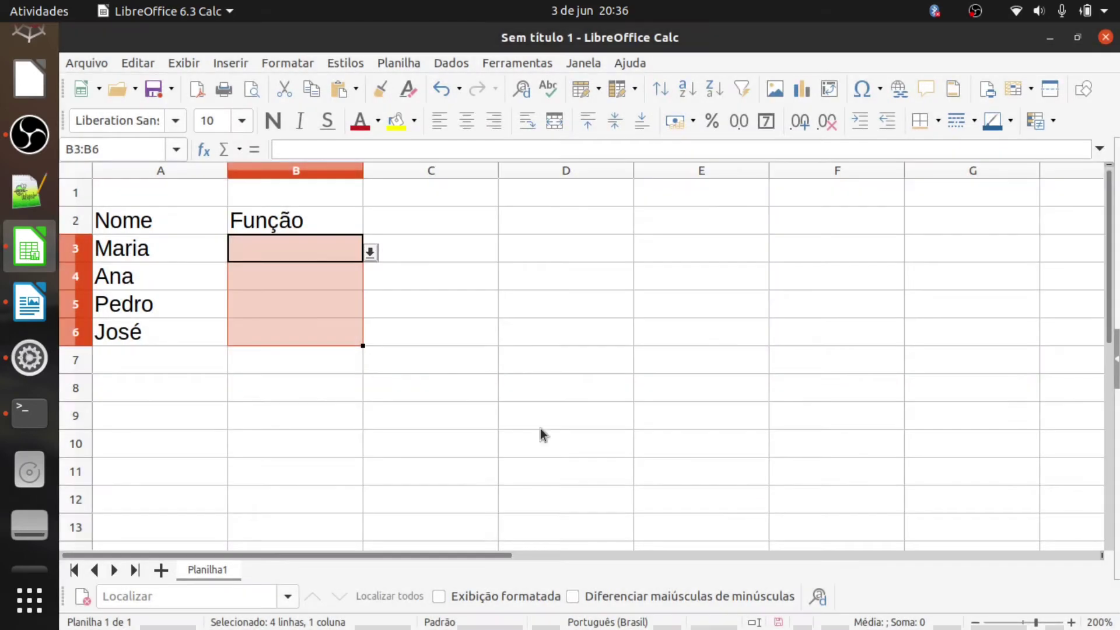
Choose Gerente for B3 and Supervisor for B4 from the cells' selection list
click(495, 357)
click(312, 245)
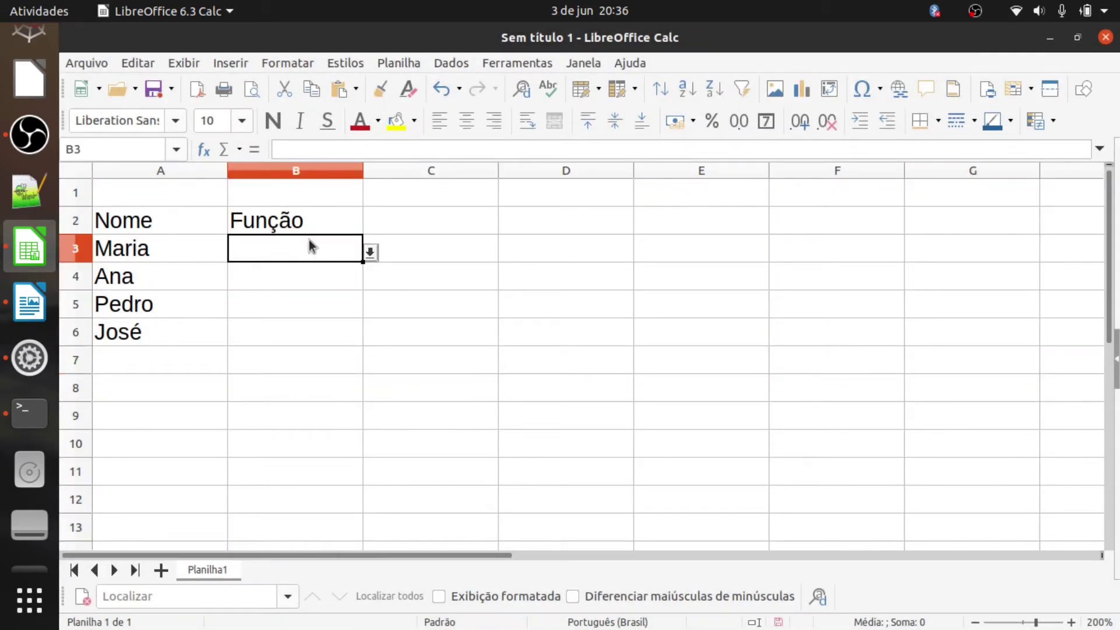
click(265, 282)
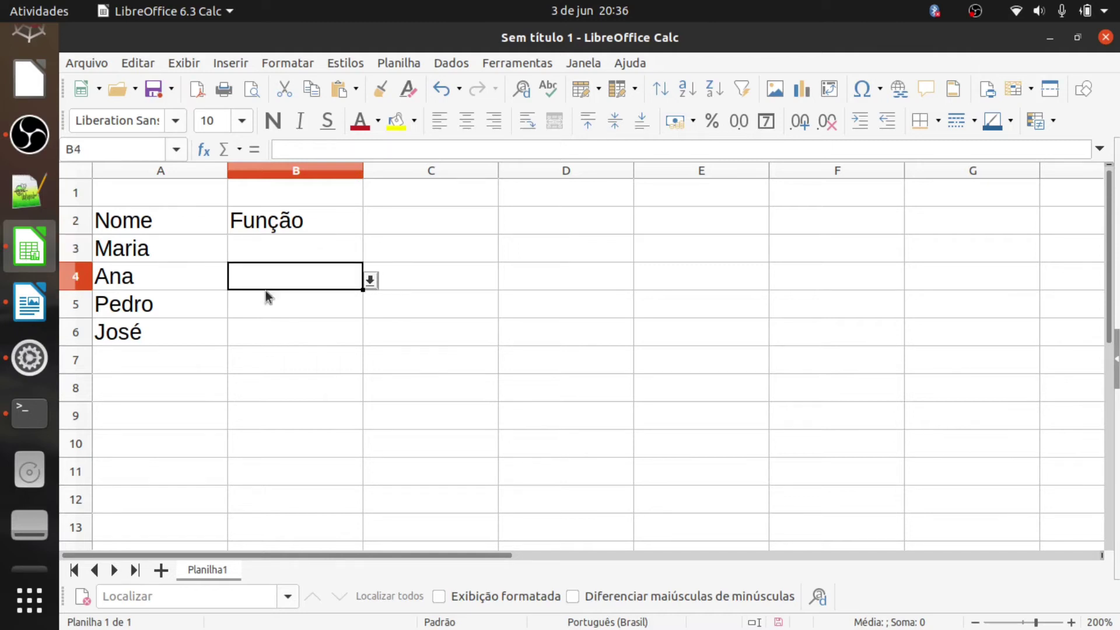
click(276, 327)
click(264, 258)
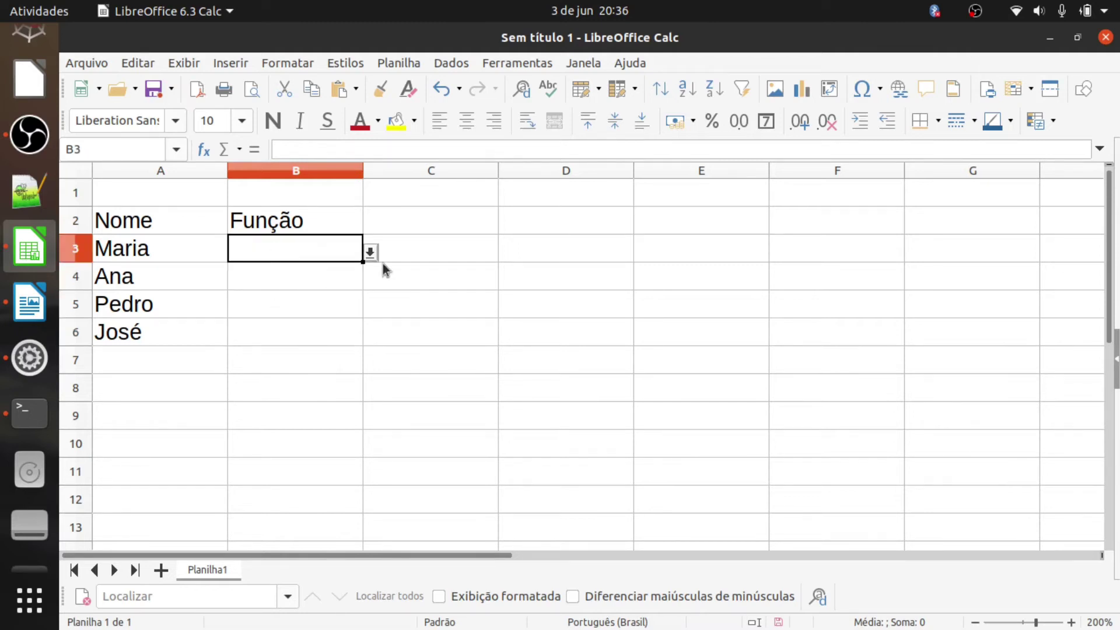
click(373, 250)
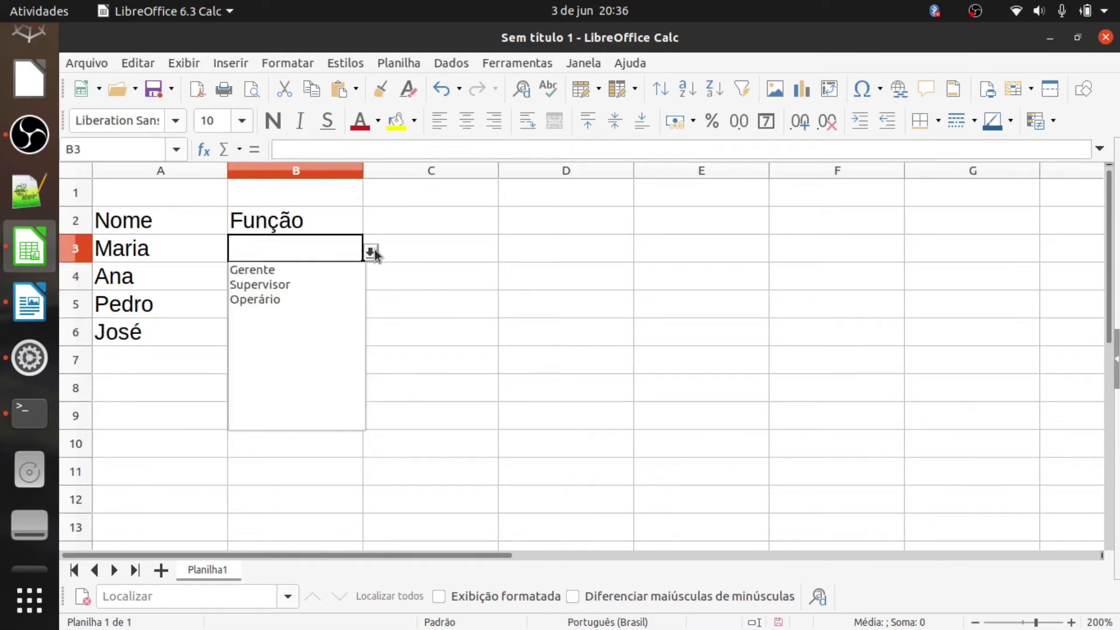
click(306, 271)
click(357, 284)
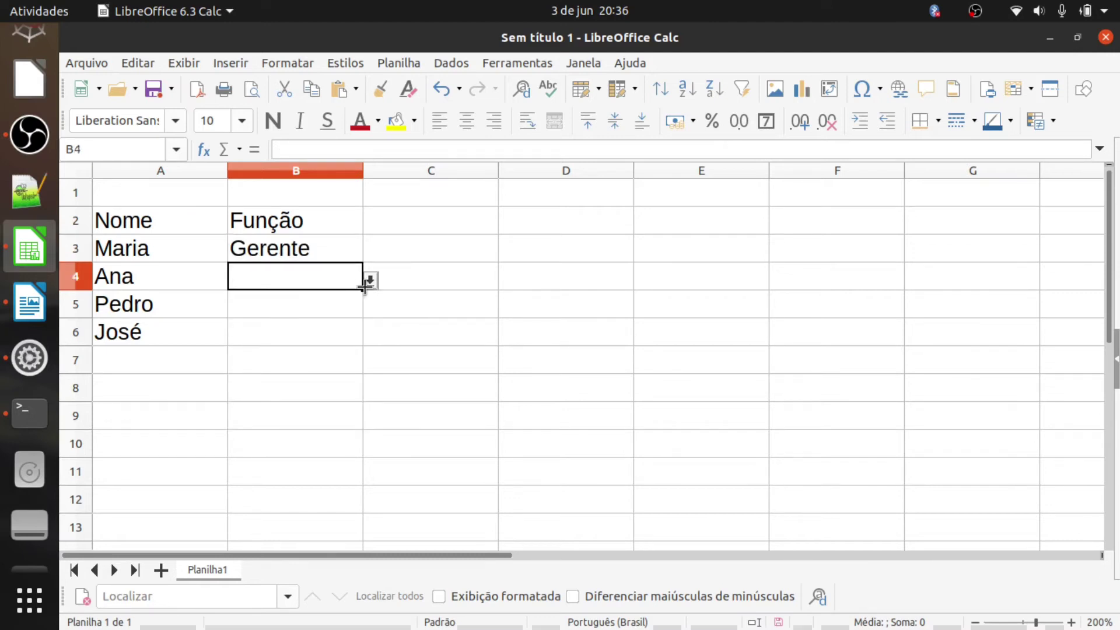
click(370, 281)
click(299, 314)
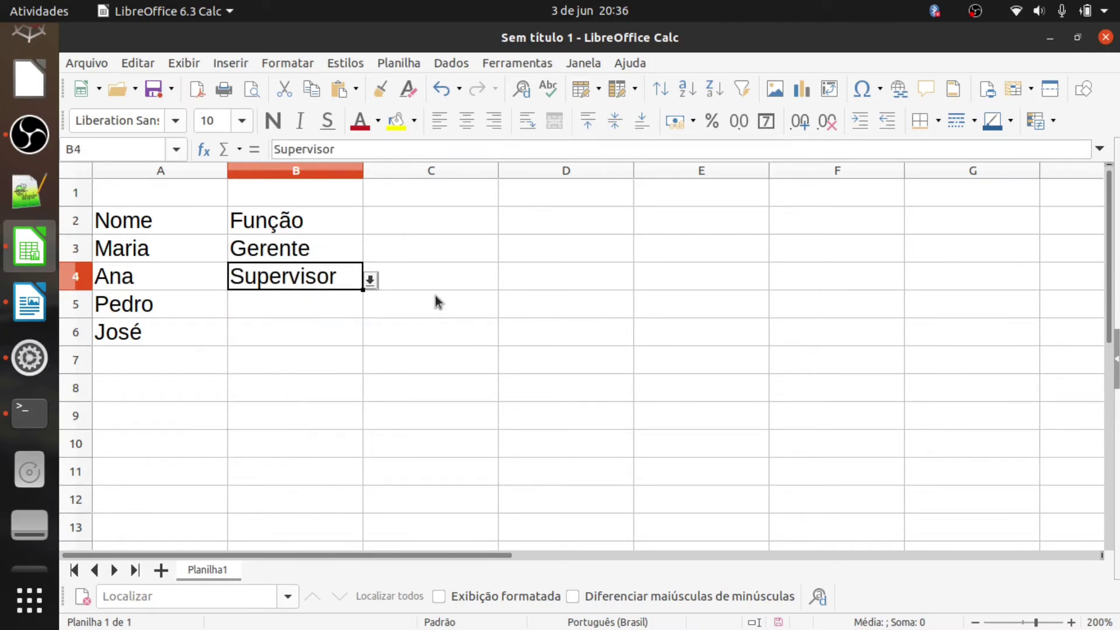
Try to enter the unlisted value "dosos" in B5 to test the validation's error alert
click(435, 300)
click(296, 309)
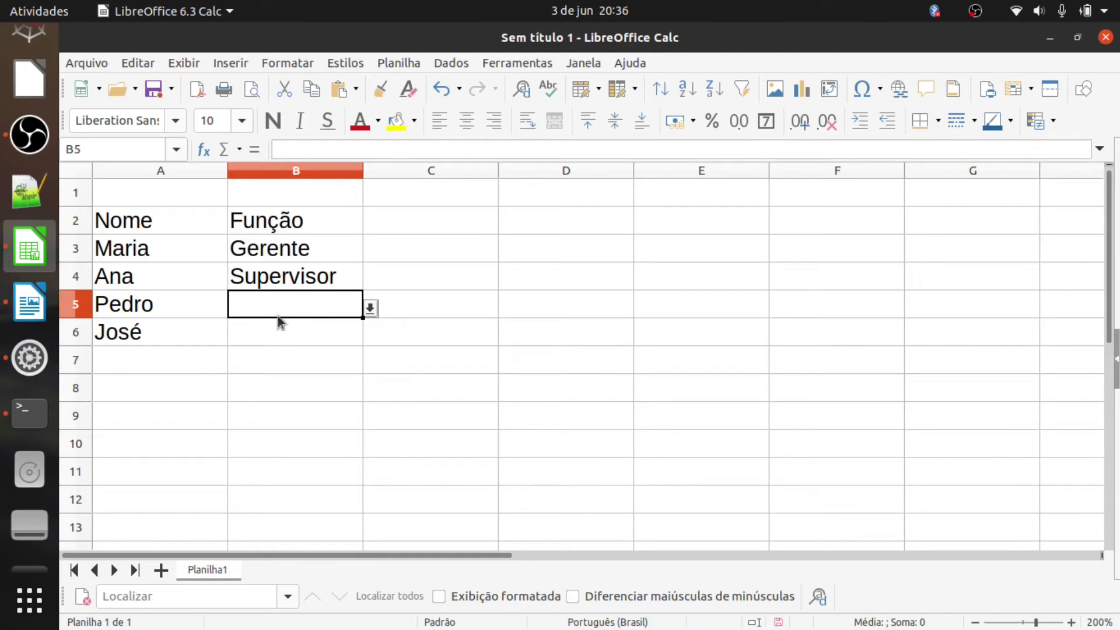
text(dosos)
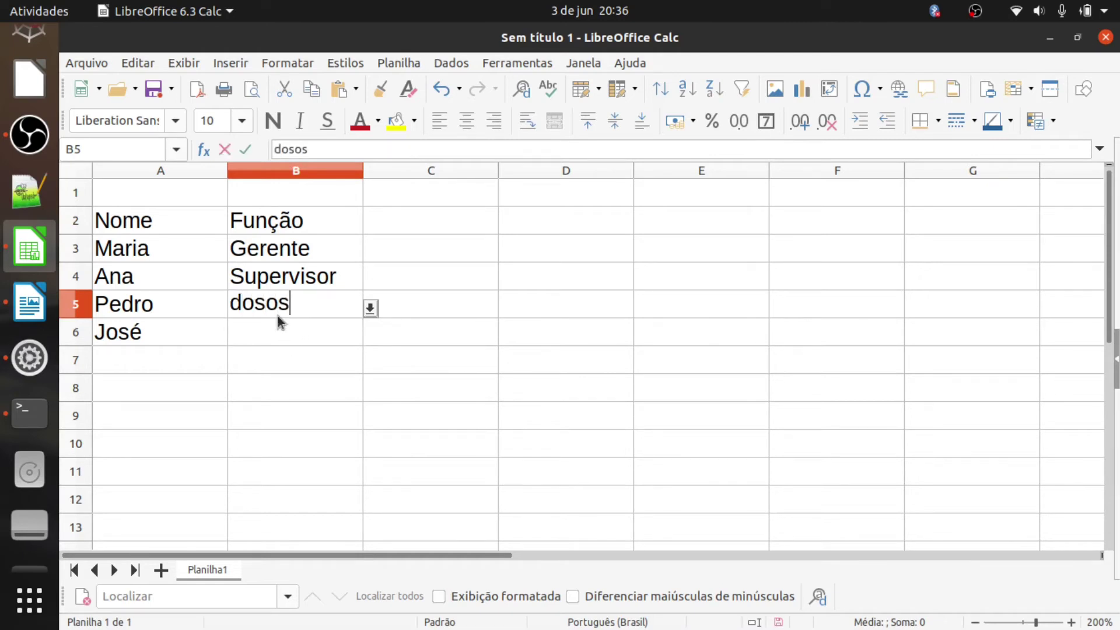
key(Return)
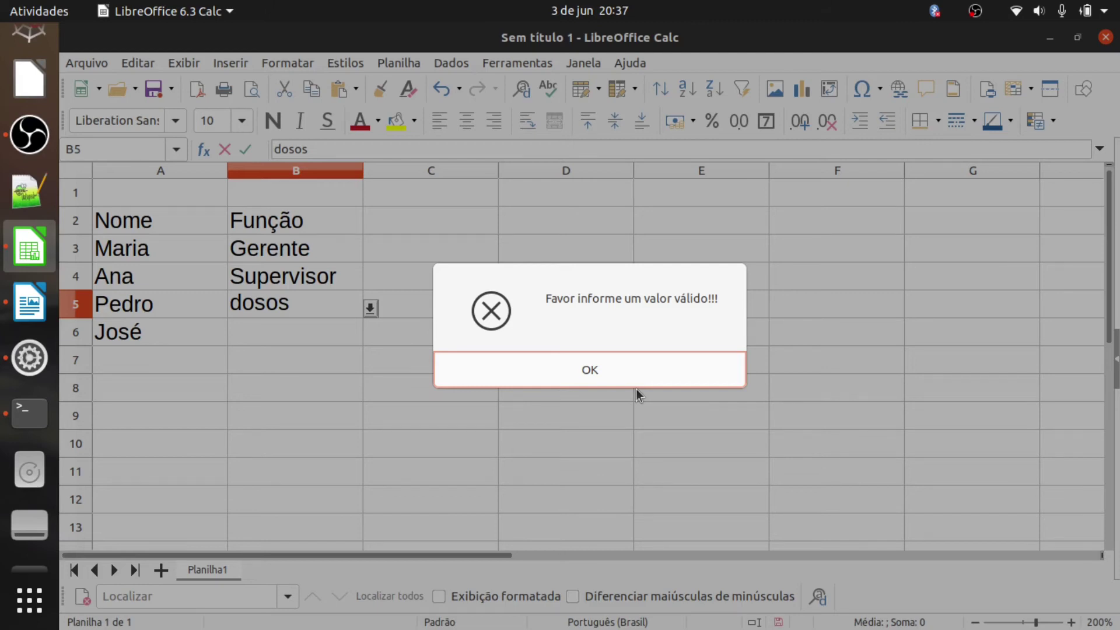
click(598, 367)
click(292, 300)
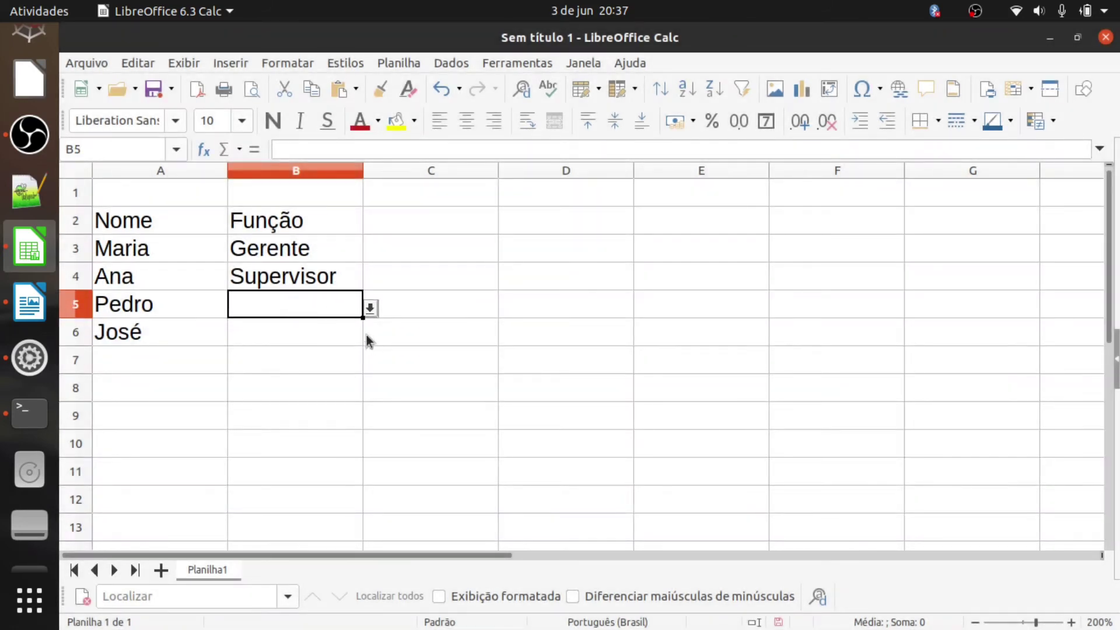
Review the validation criteria of B3:B6 and the available types of permitted values, and close the validation settings
drag(262, 244, 281, 321)
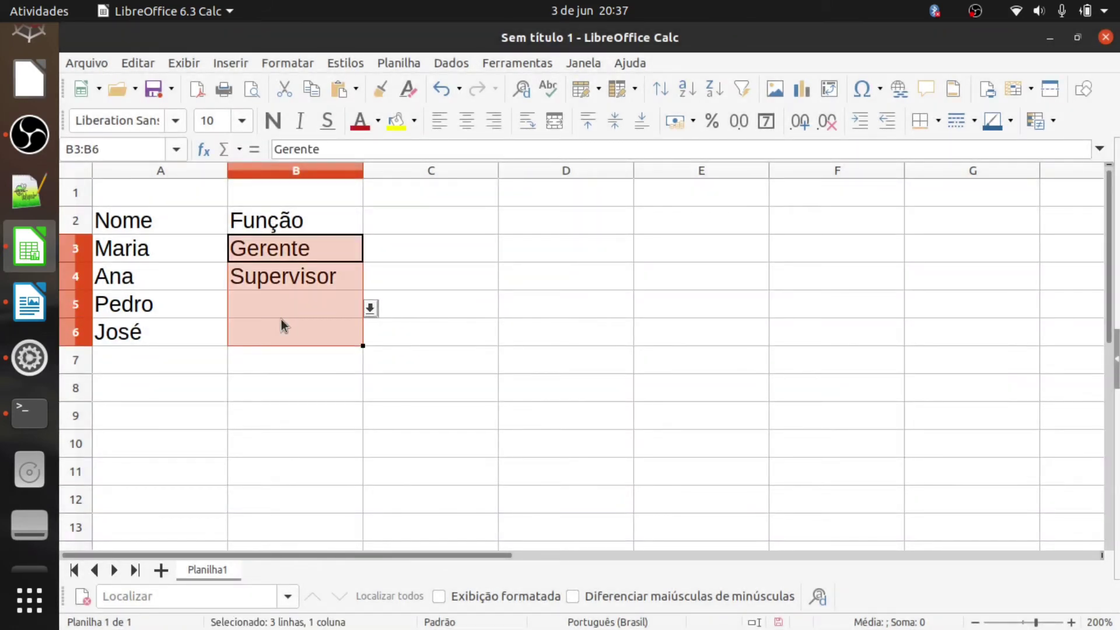
click(452, 63)
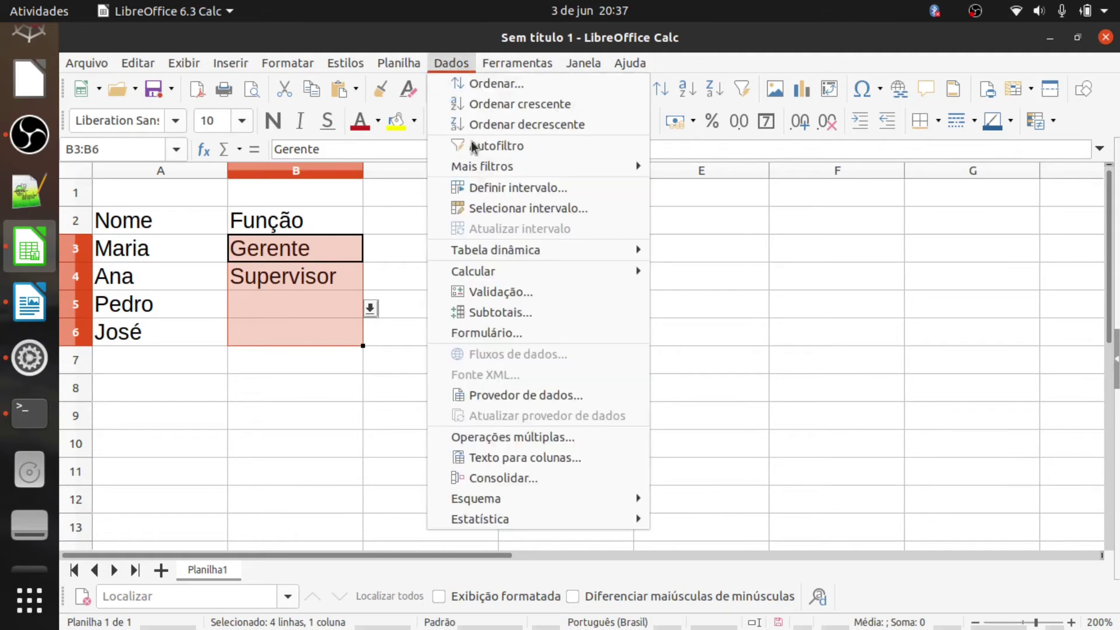
click(499, 291)
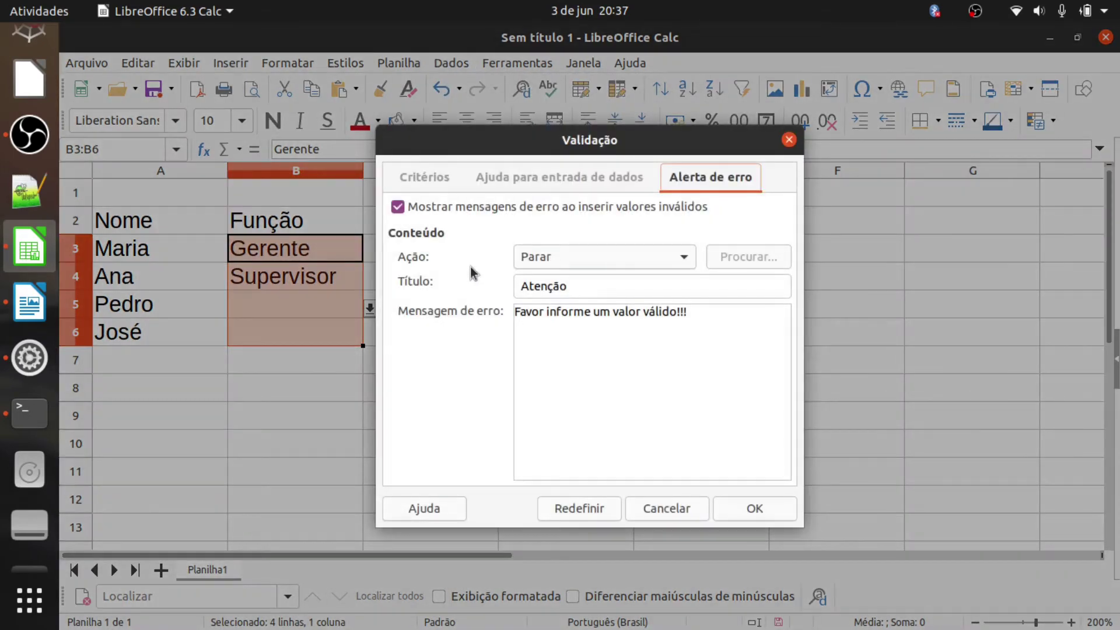
click(413, 179)
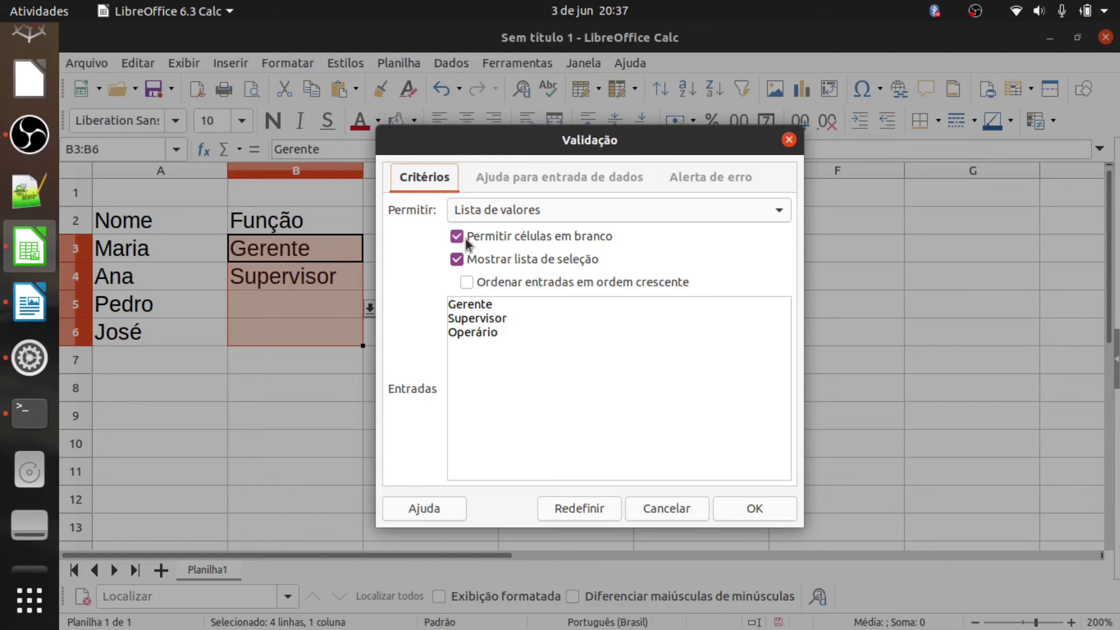
click(544, 211)
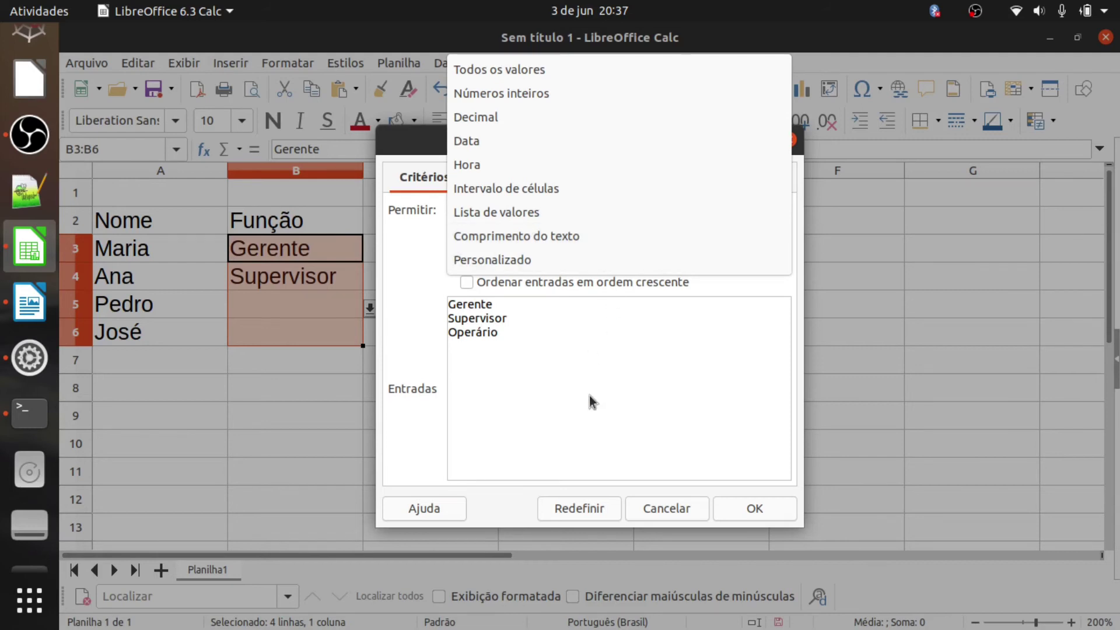
click(745, 514)
click(742, 510)
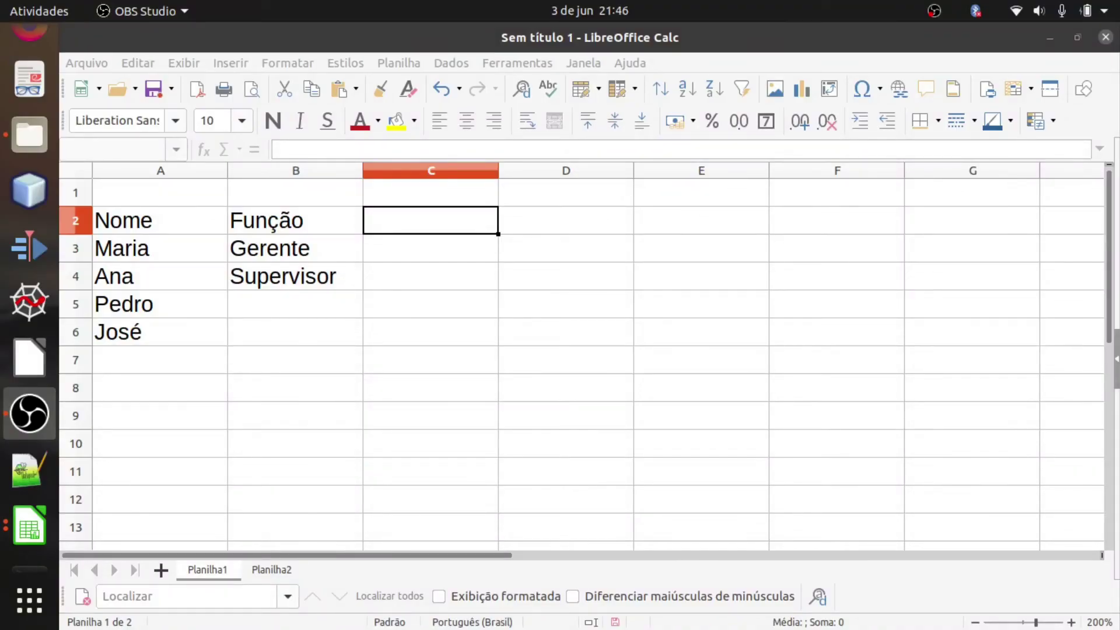
Delete the contents of the entire Planilha1 sheet
click(340, 325)
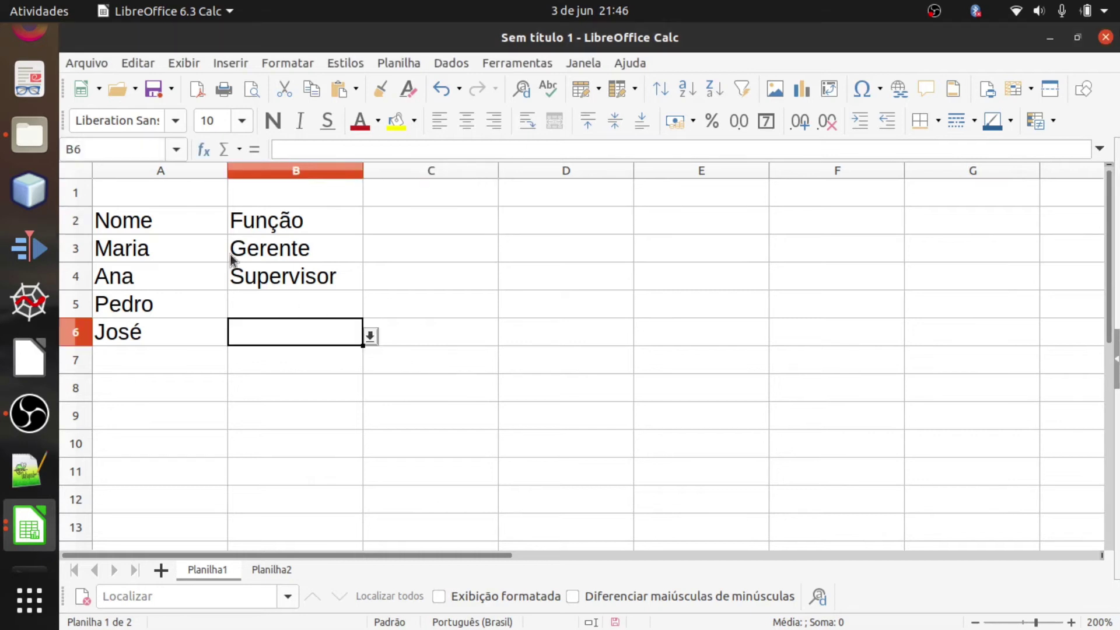
click(177, 203)
key(ctrl+a)
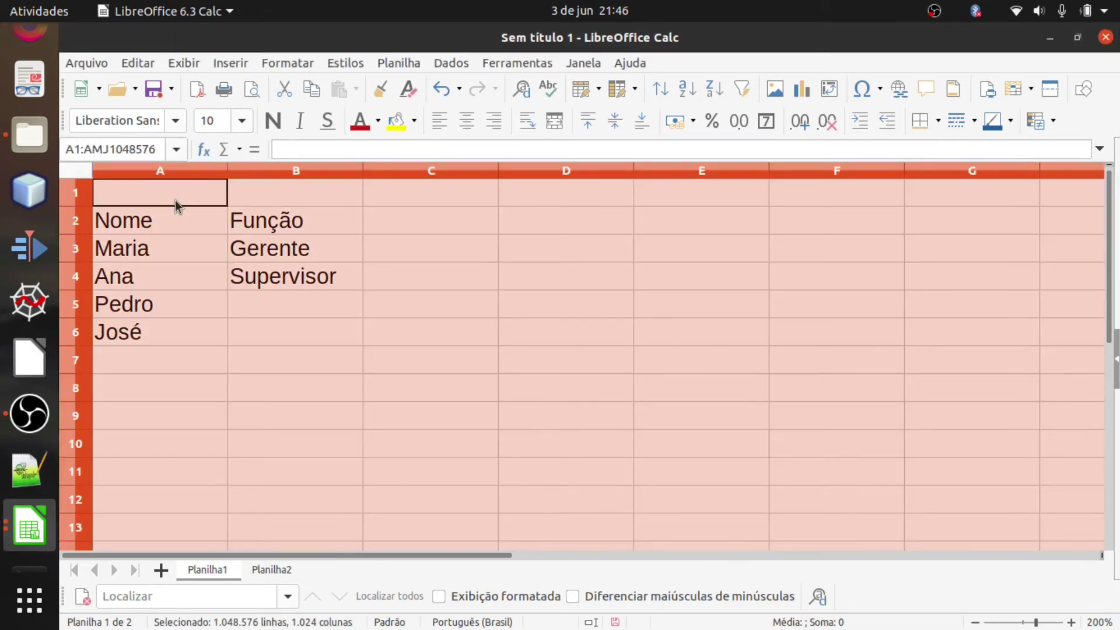
key(BackSpace)
key(Return)
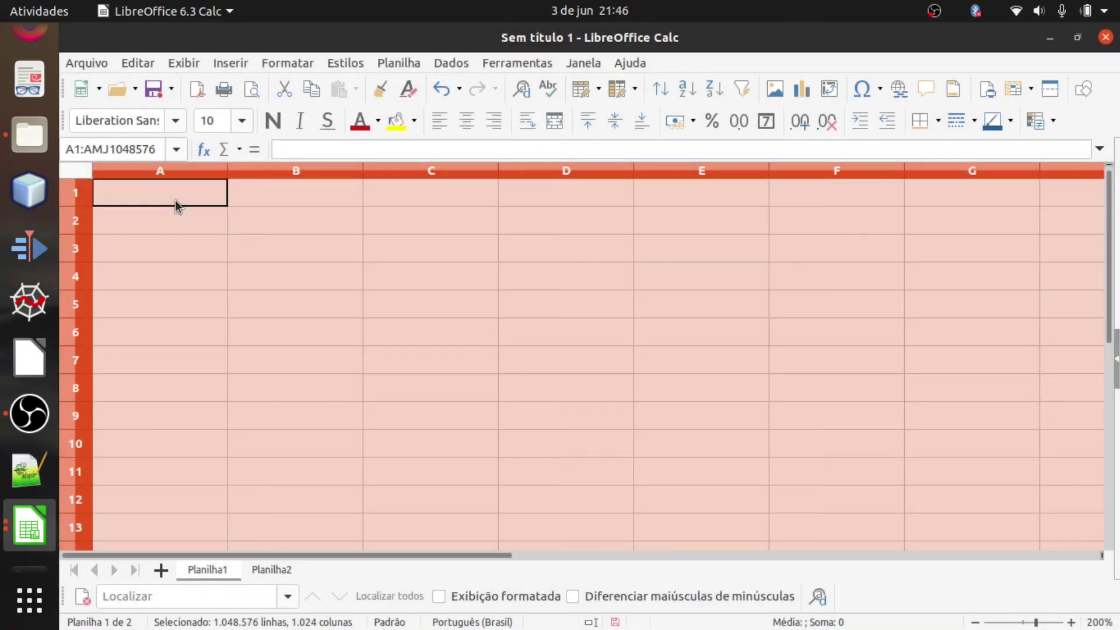
click(198, 328)
click(184, 230)
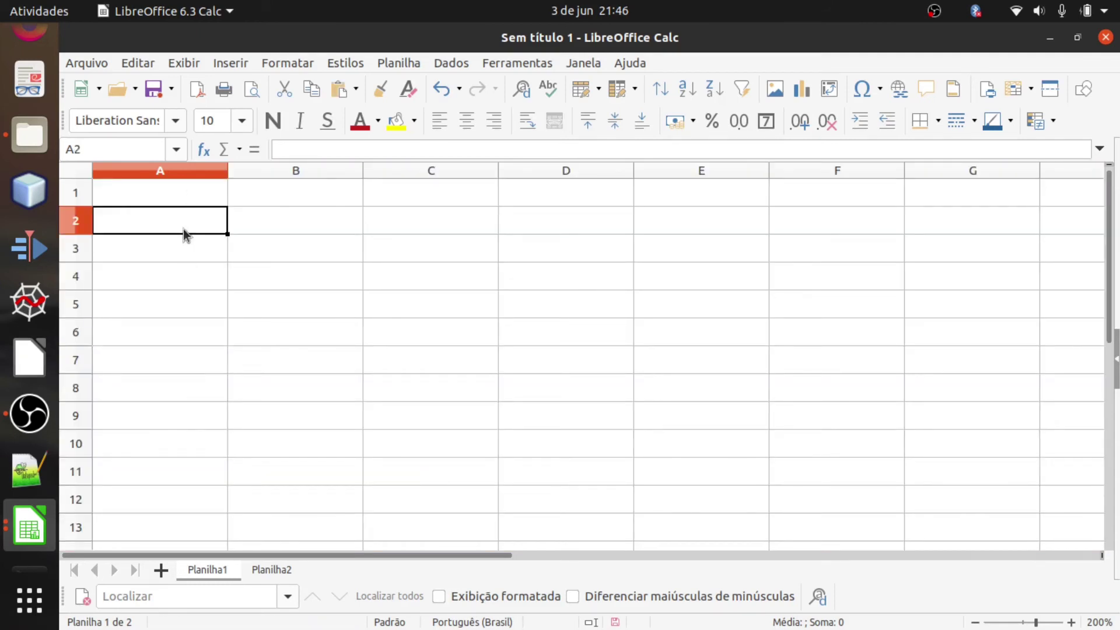
click(270, 234)
click(275, 257)
click(260, 208)
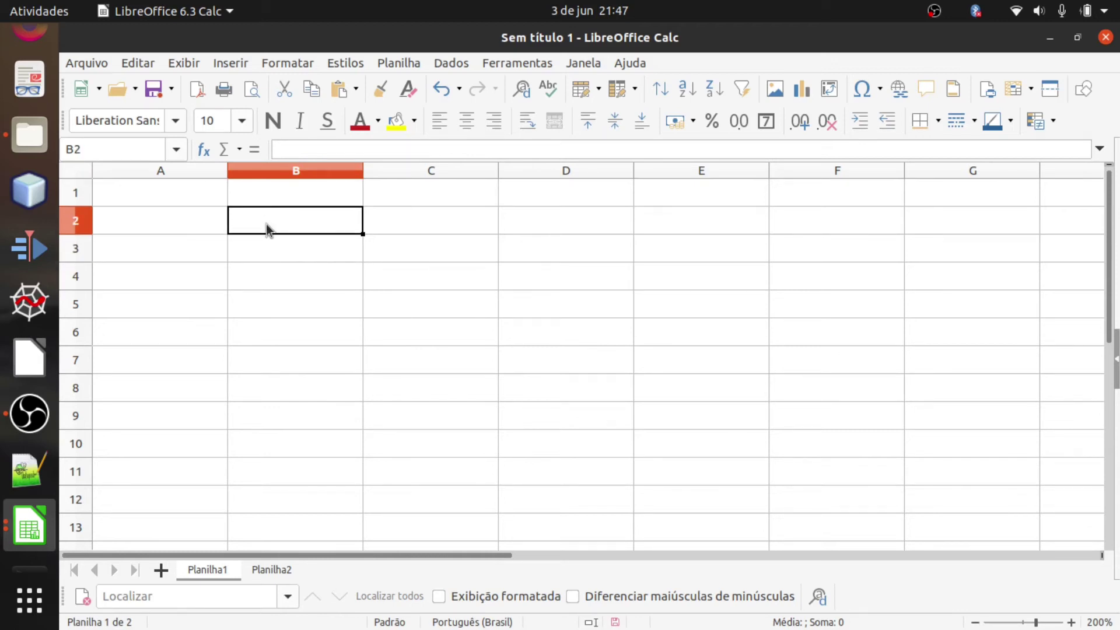
click(284, 293)
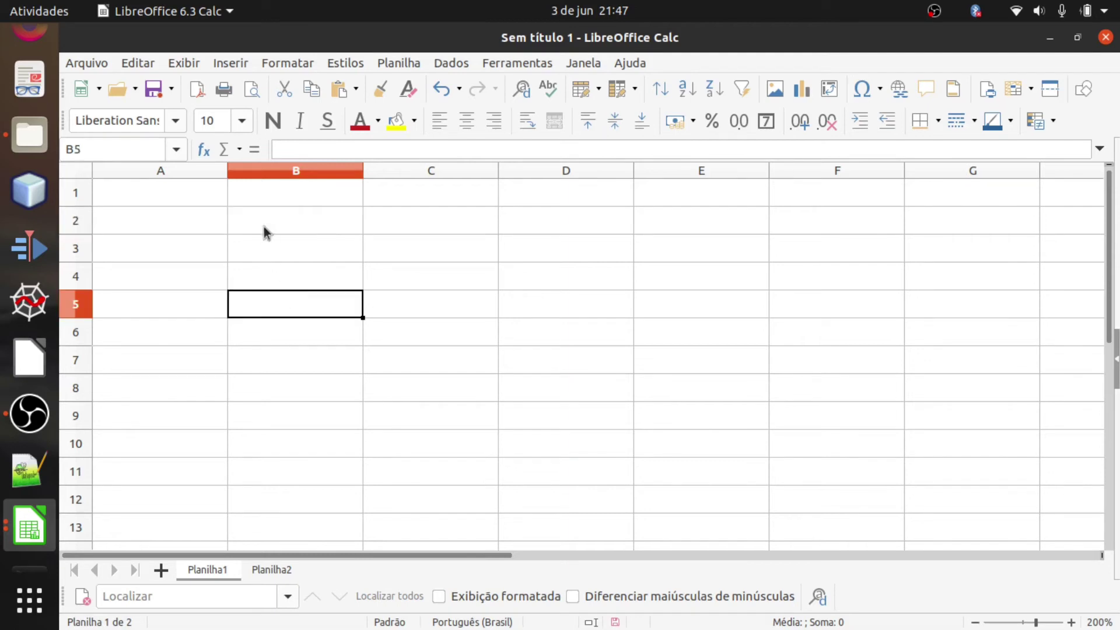
Format cells B1:B10 with the Hora category and the 13:37:46 format (HH:MM:SS)
click(257, 201)
drag(258, 201, 307, 449)
right_click(288, 223)
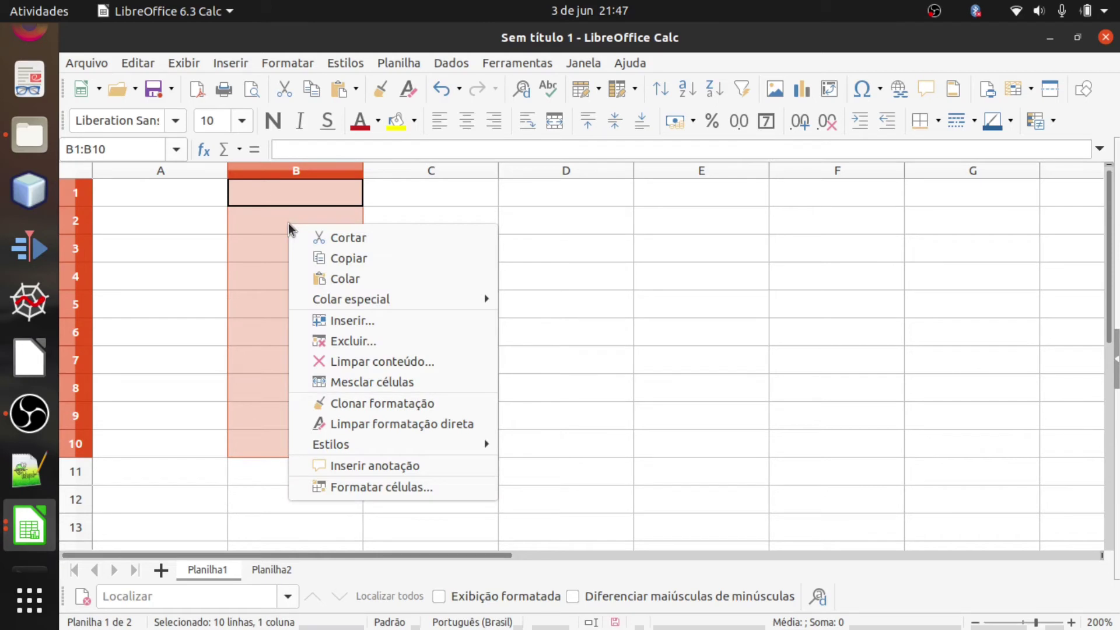
click(392, 489)
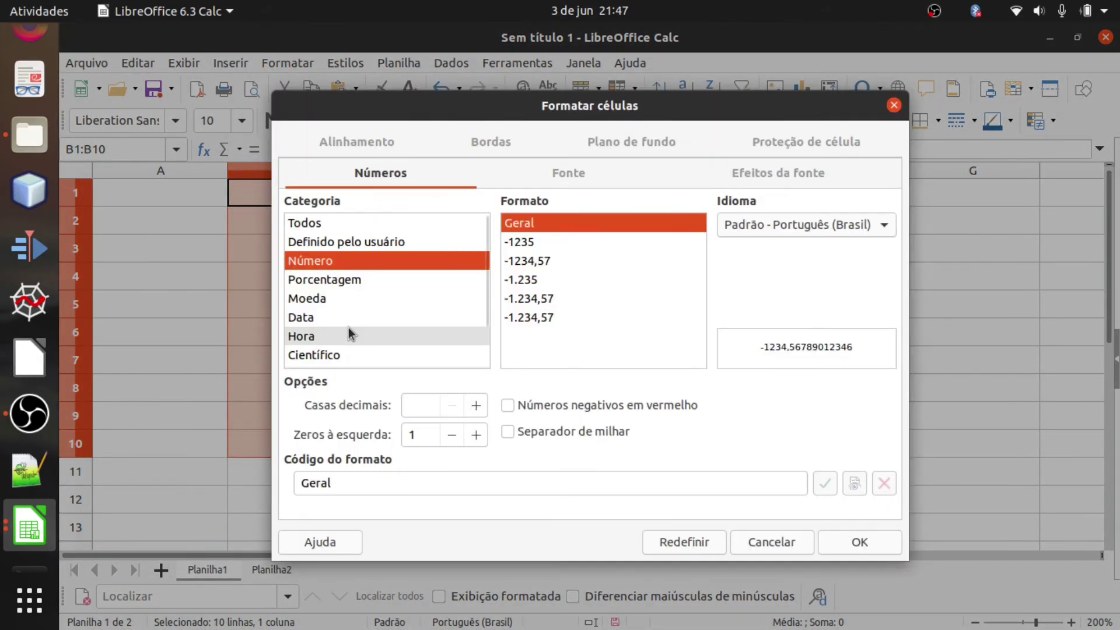
click(331, 316)
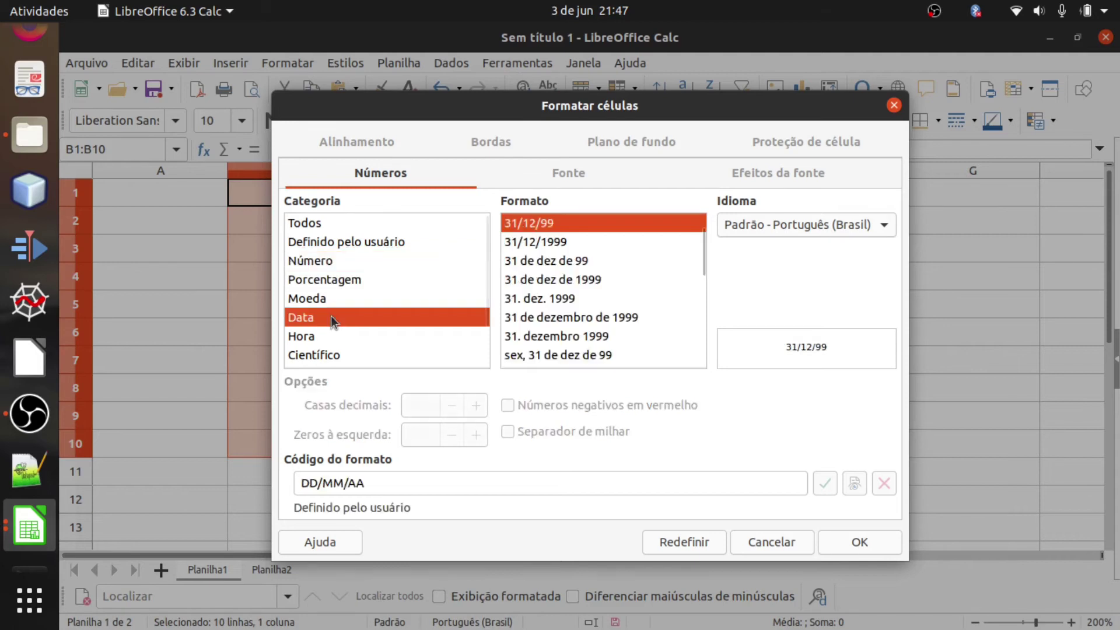
click(336, 338)
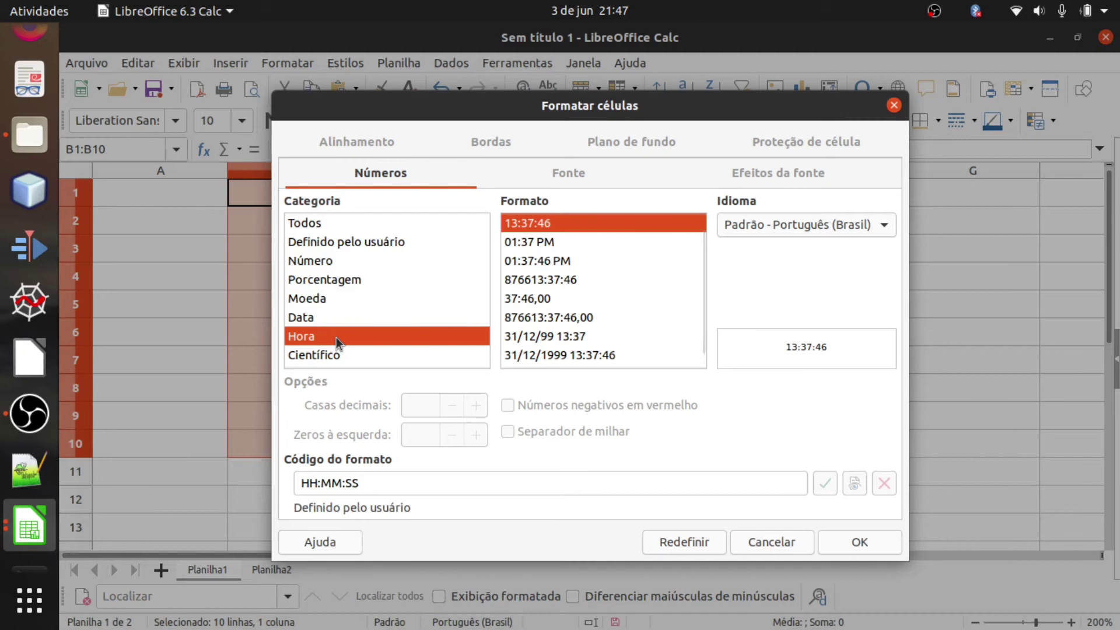
scroll(558, 267, up, 1)
click(528, 261)
click(523, 240)
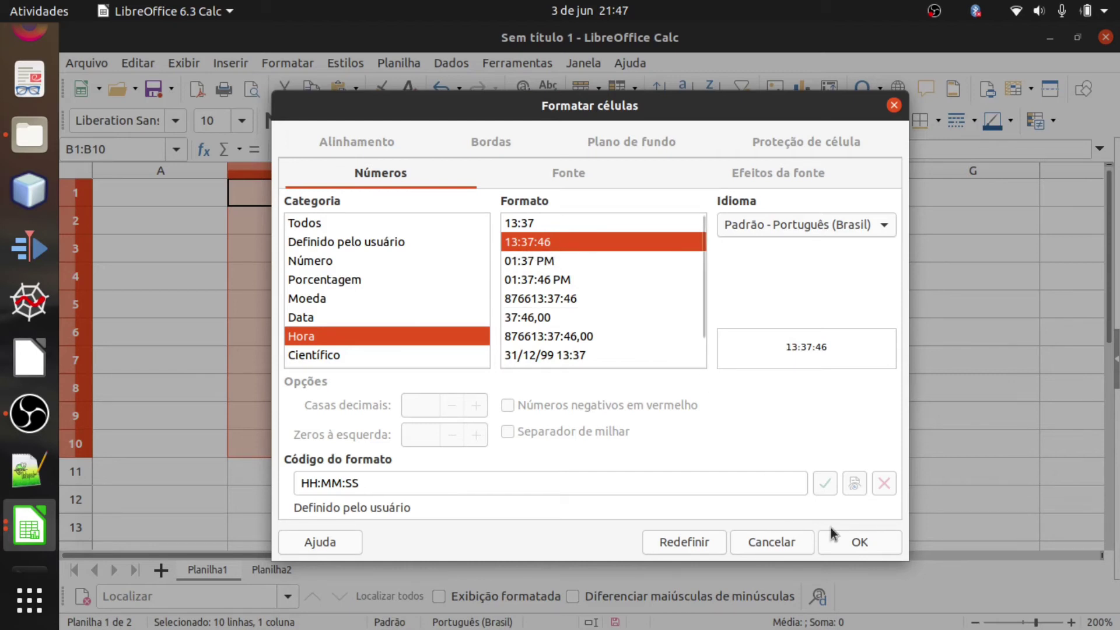
click(852, 539)
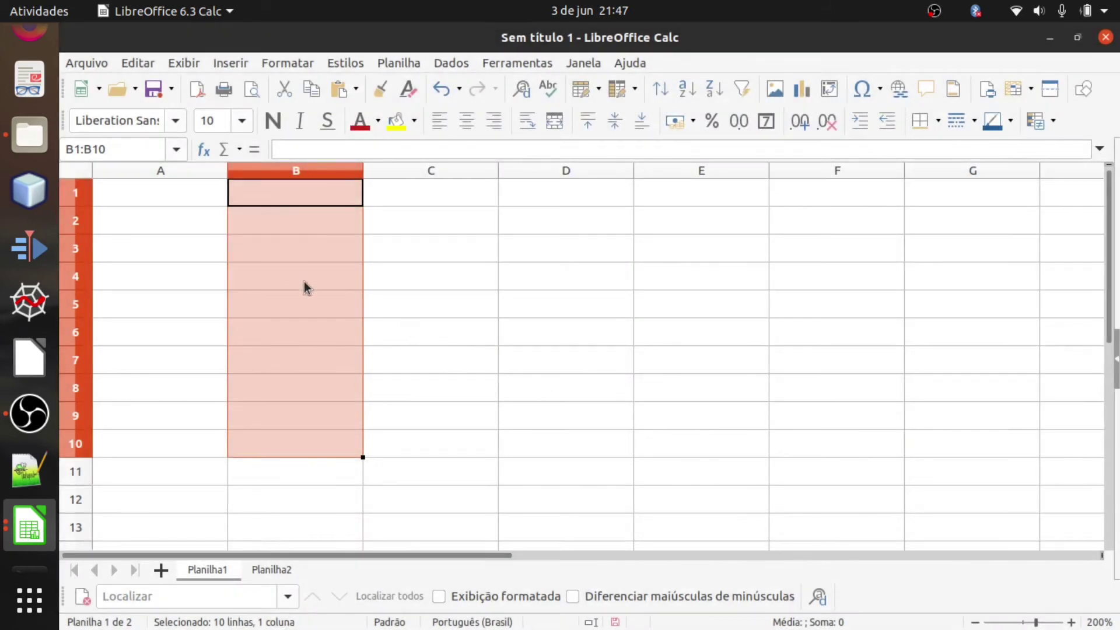
Enter the times 08:00:00, 08:25:00 and 08:25:15 in cells B2, B3 and B4
click(307, 294)
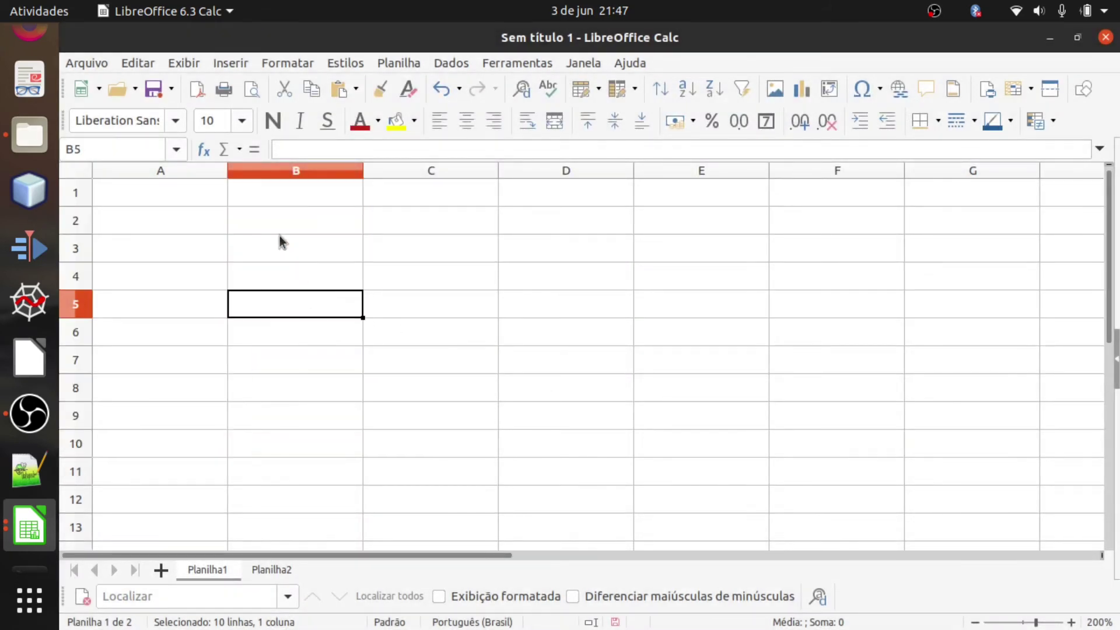
click(280, 220)
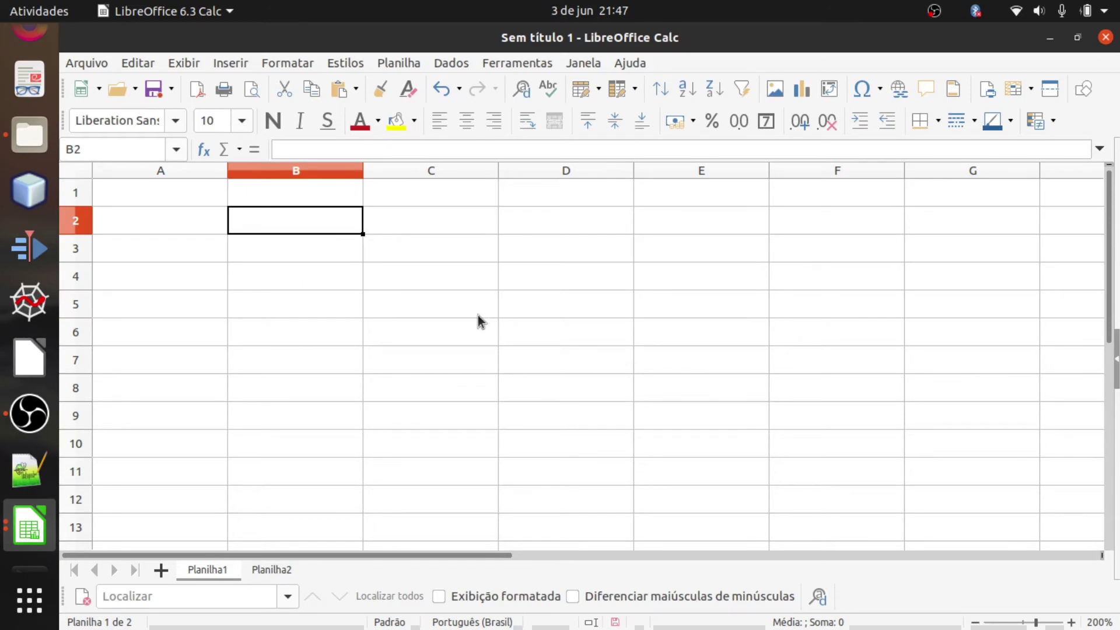
text(8)
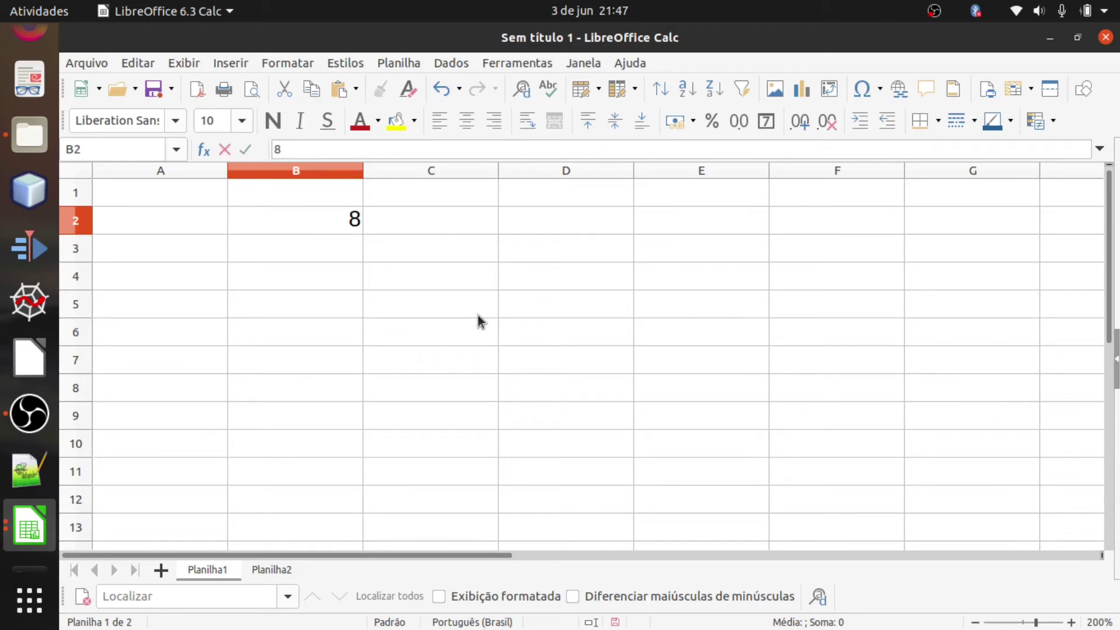
text(:)
key(Return)
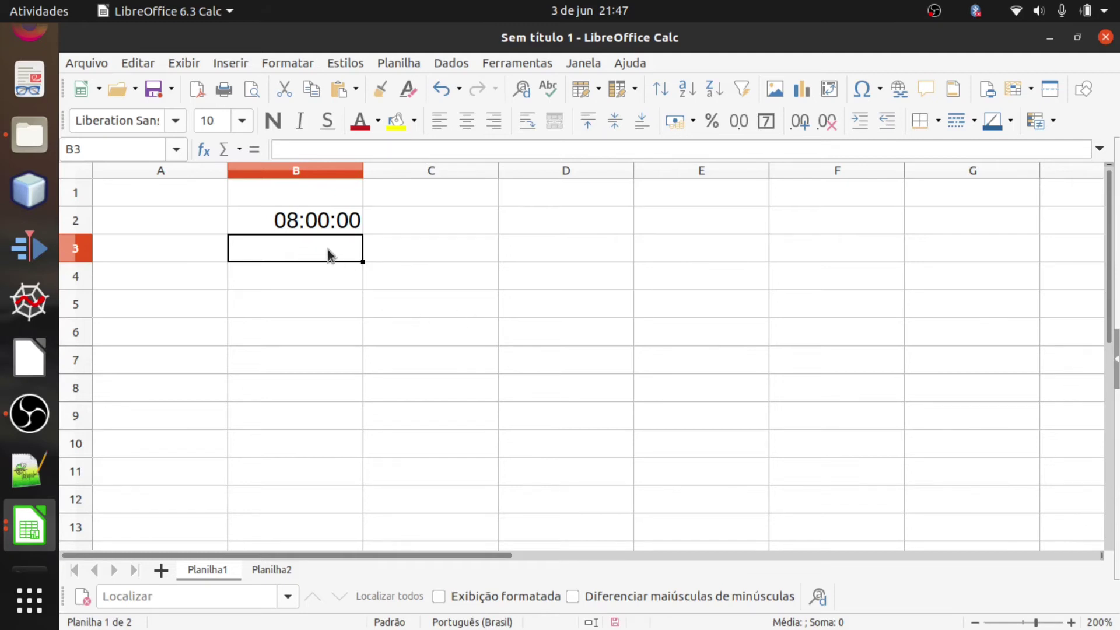
text(8:25)
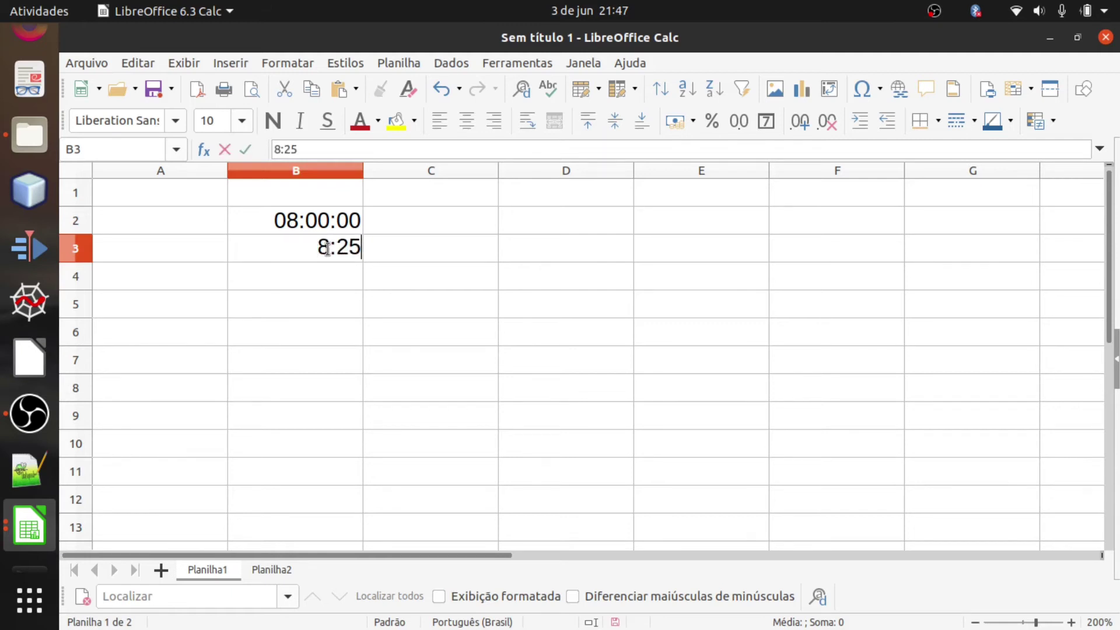
key(Return)
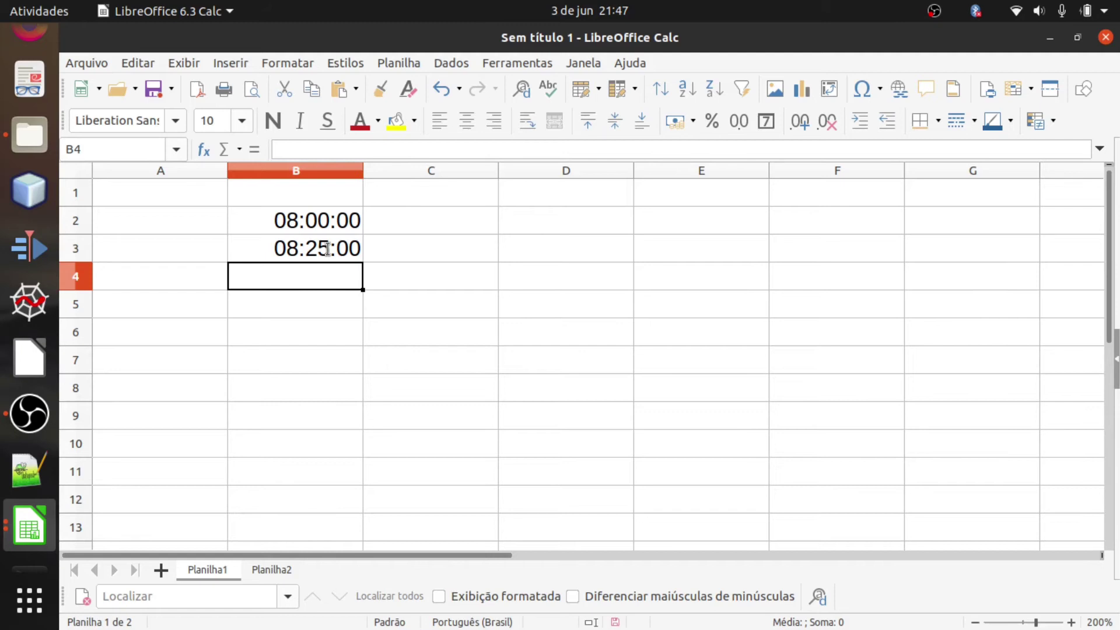
text(:)
key(BackSpace)
text(8:)
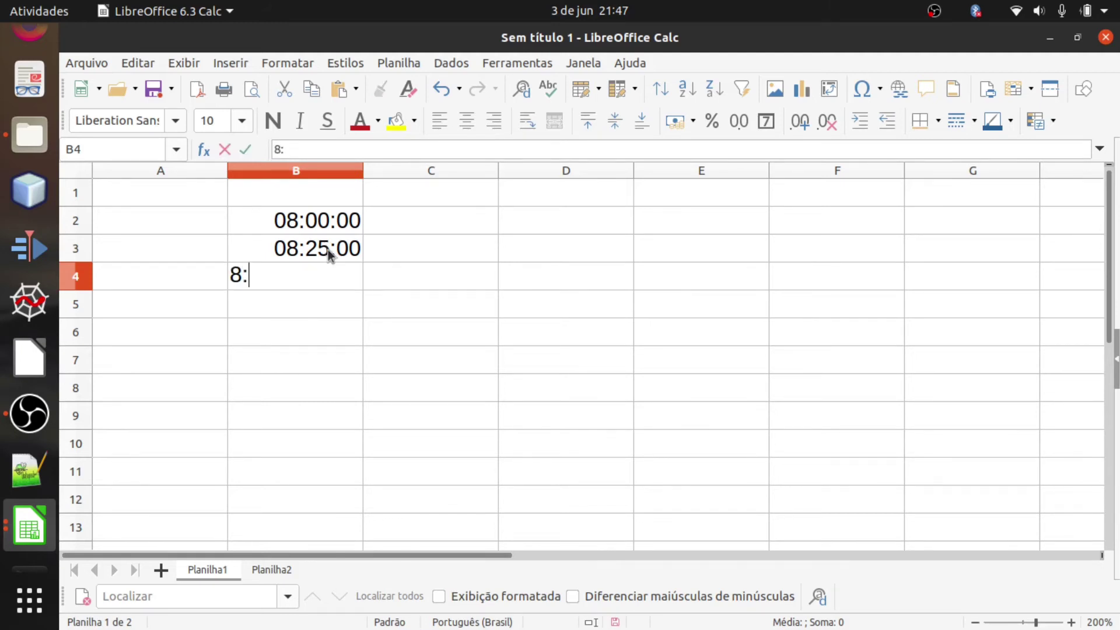
text(25:15)
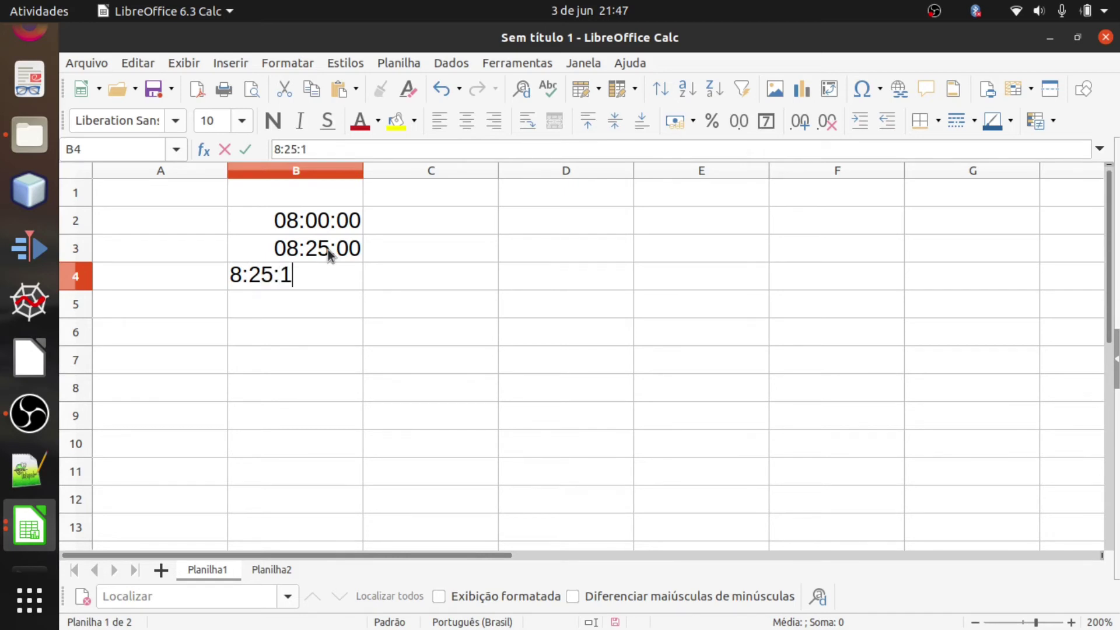
key(Return)
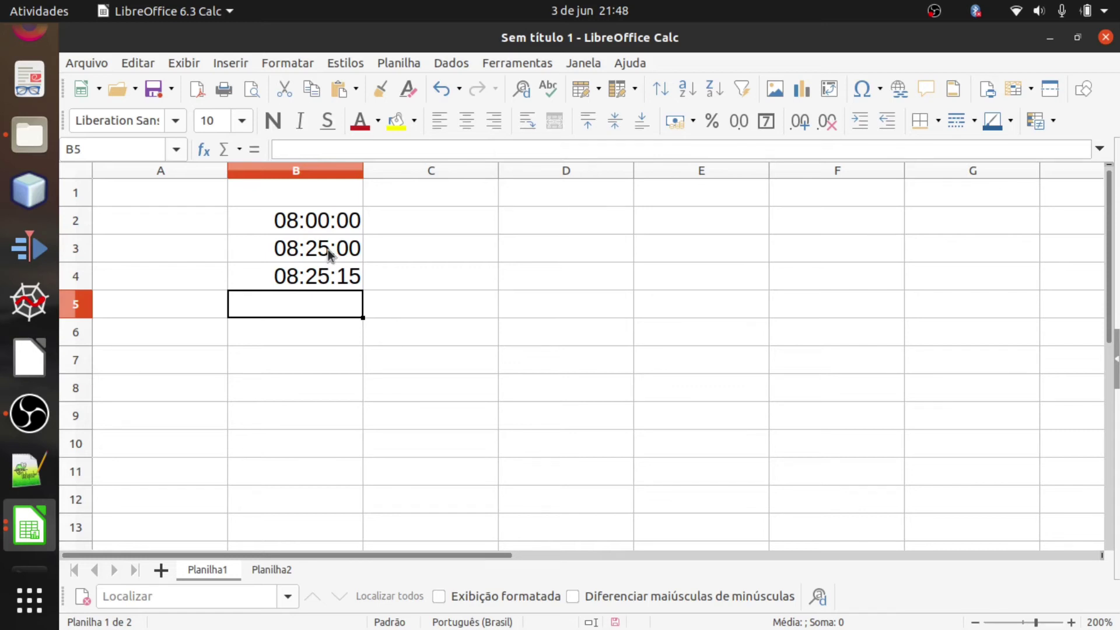
Examine the time entries in B2 to B4 one cell at a time
key(Up)
key(Up)
key(Up)
key(Up)
click(328, 254)
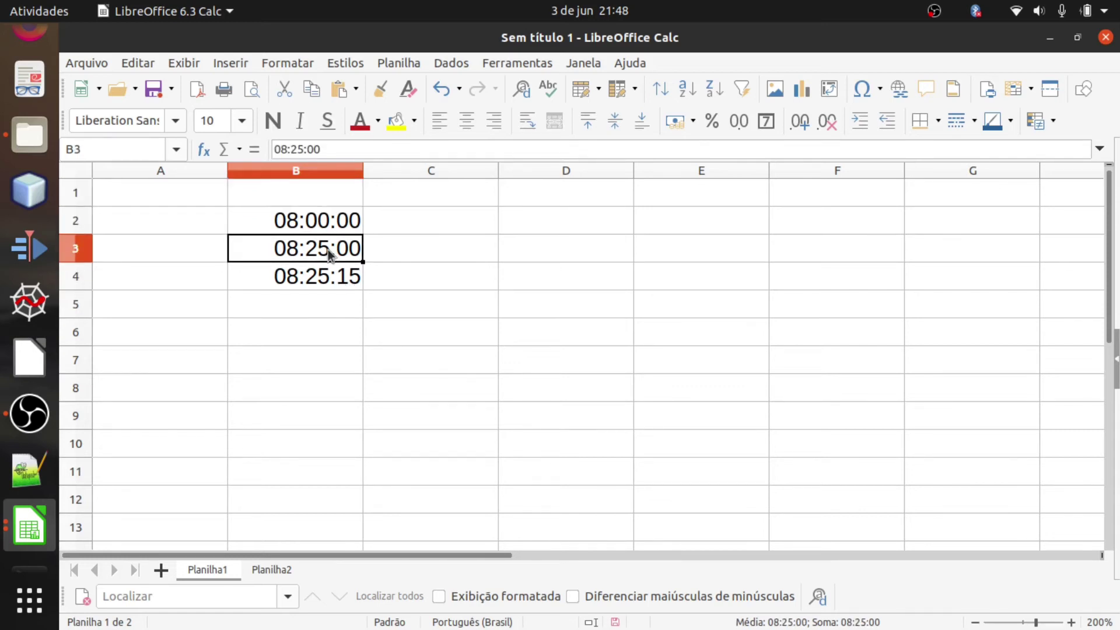
key(Down)
key(Up)
key(Up)
key(Down)
key(Down)
key(Up)
key(Up)
Format cells C2:C4 with the Hora category and the 13:37:46 format (HH:MM:SS)
drag(390, 214, 396, 275)
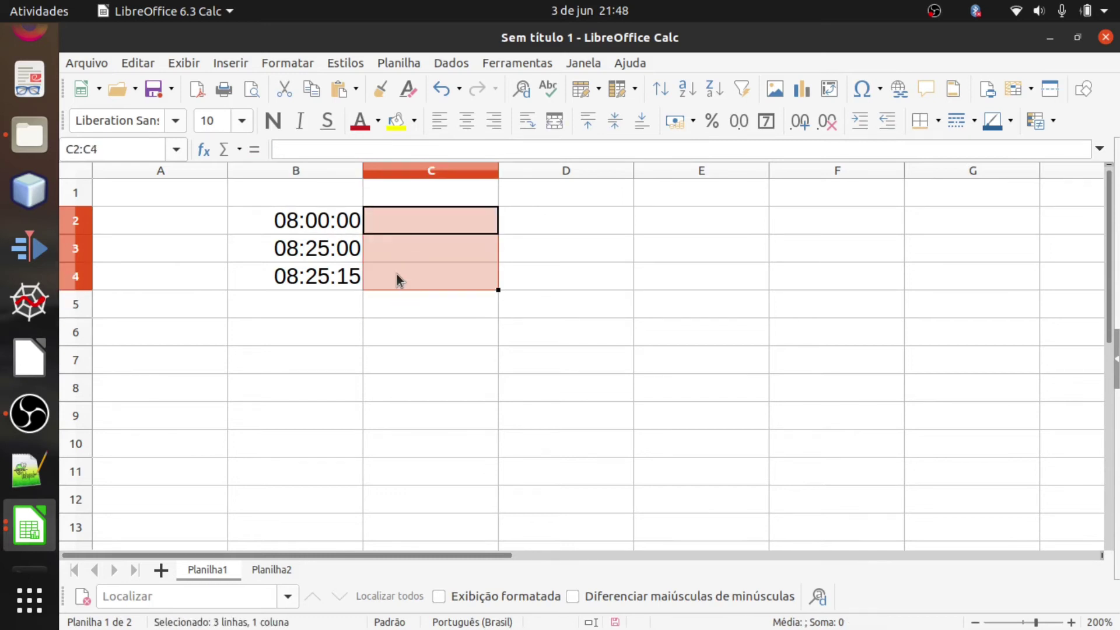
right_click(436, 254)
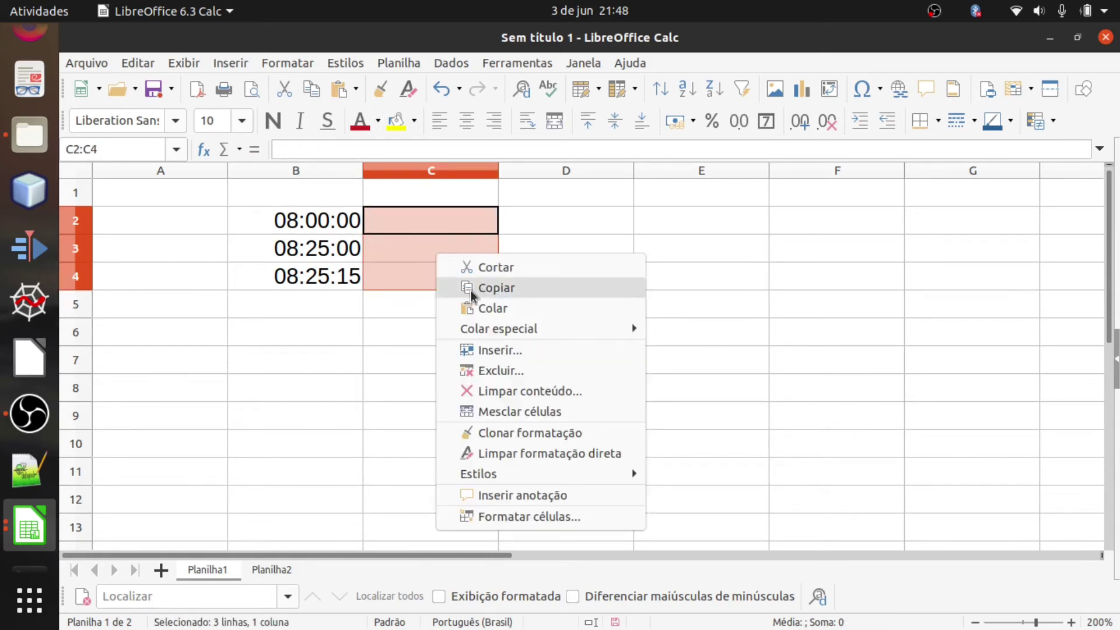
click(547, 517)
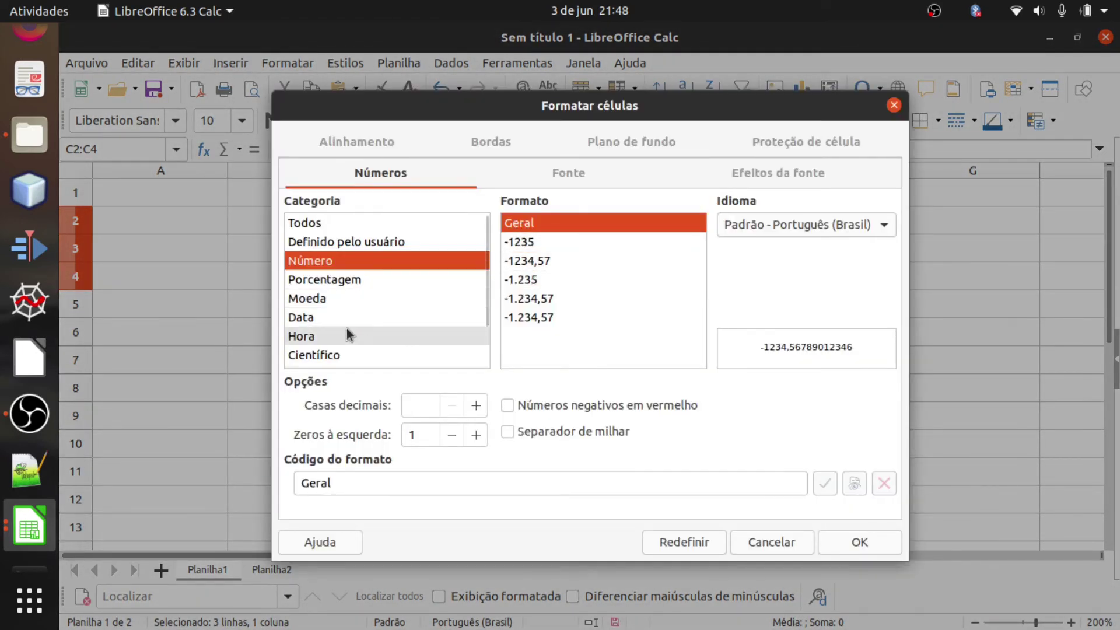
click(346, 338)
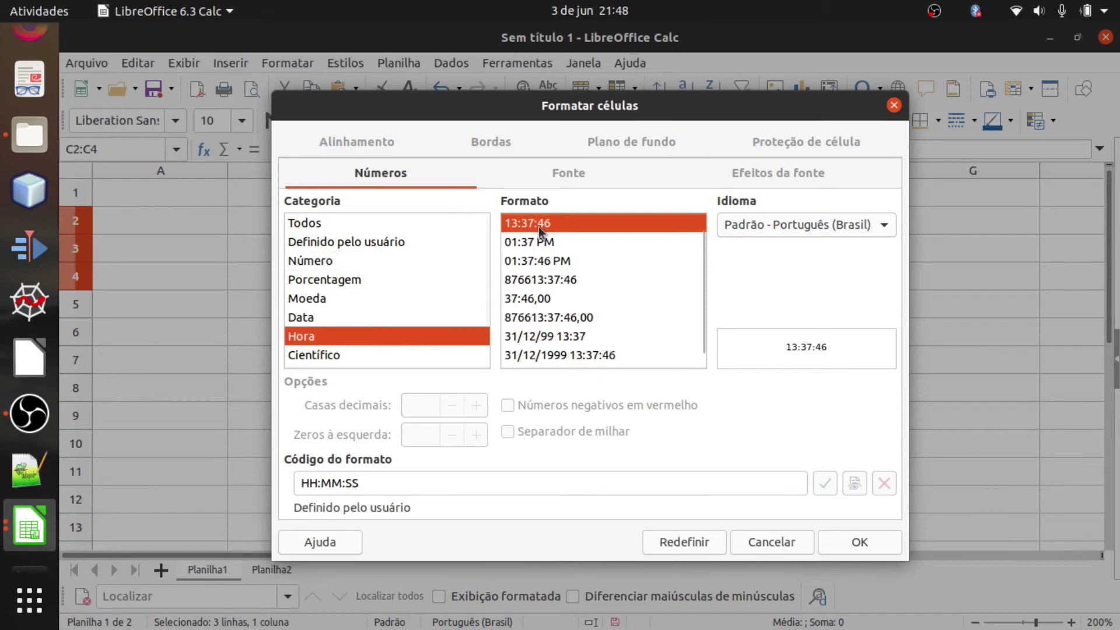
click(857, 545)
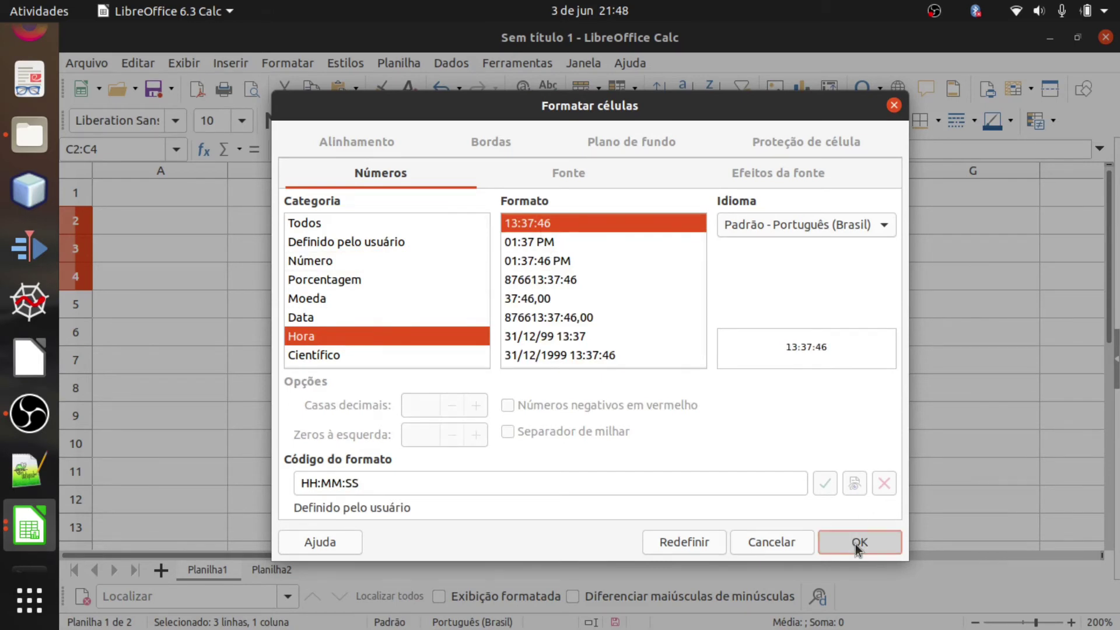
click(562, 313)
Enter the time 12:00 in cell C2
click(414, 227)
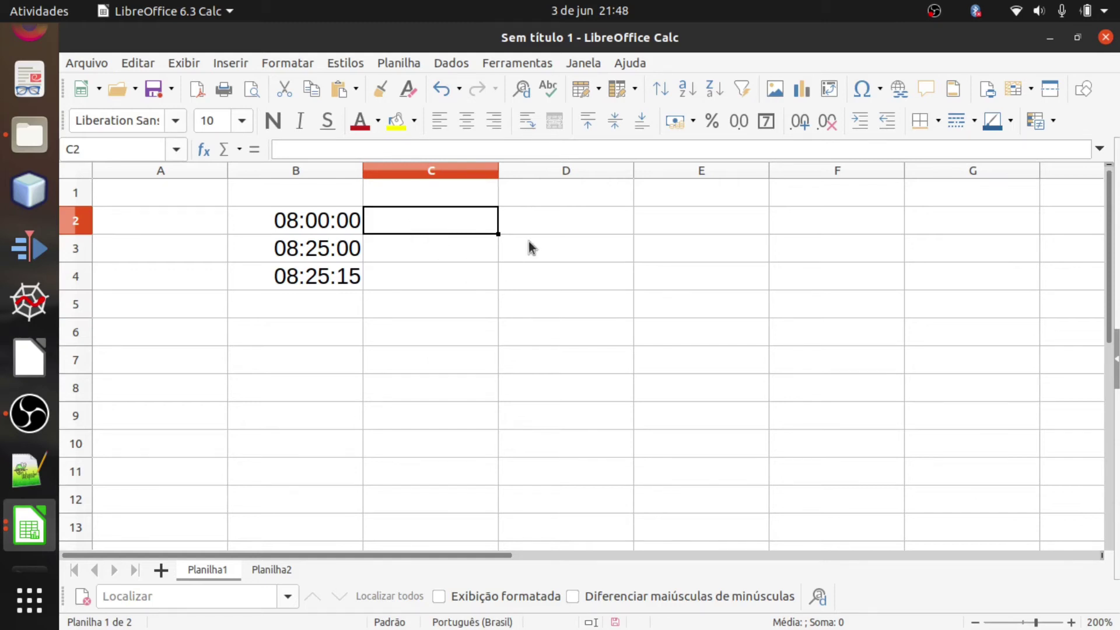
text(12:00)
key(Return)
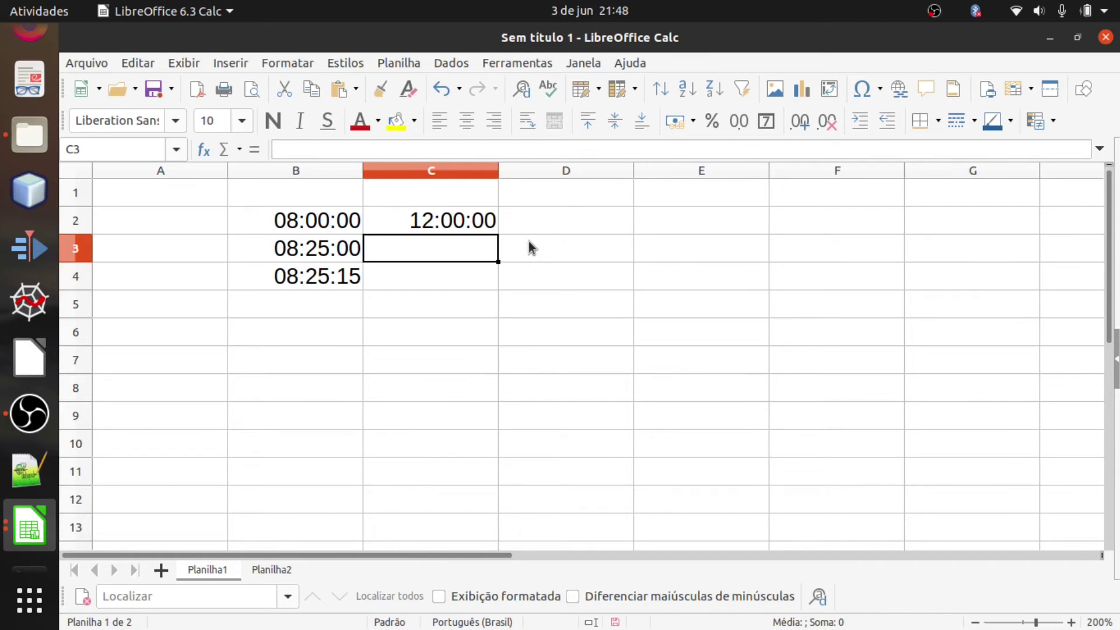
Enter the time 13:00:00 in cell C3 and 12:30 in cell C4
text(13:)
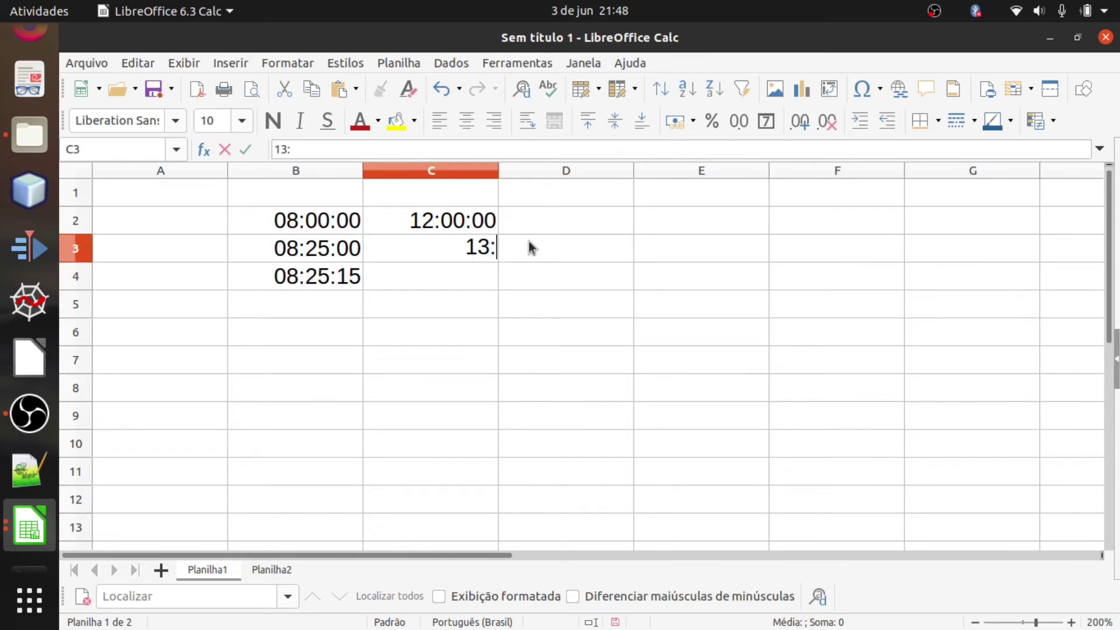
key(Return)
text(1)
key(BackSpace)
text(12:30)
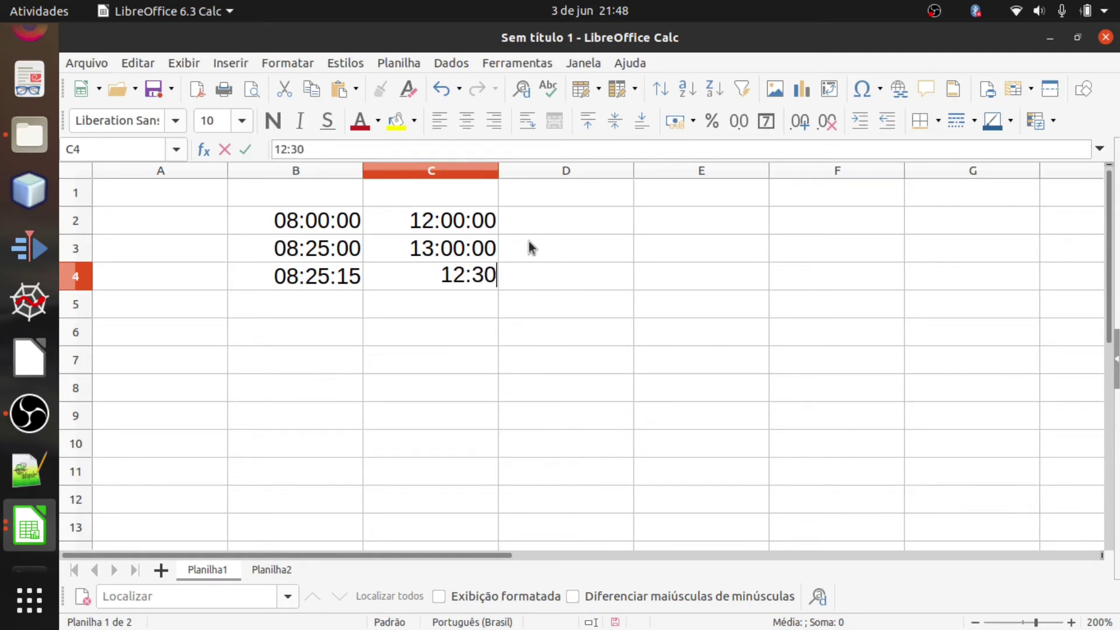
key(Return)
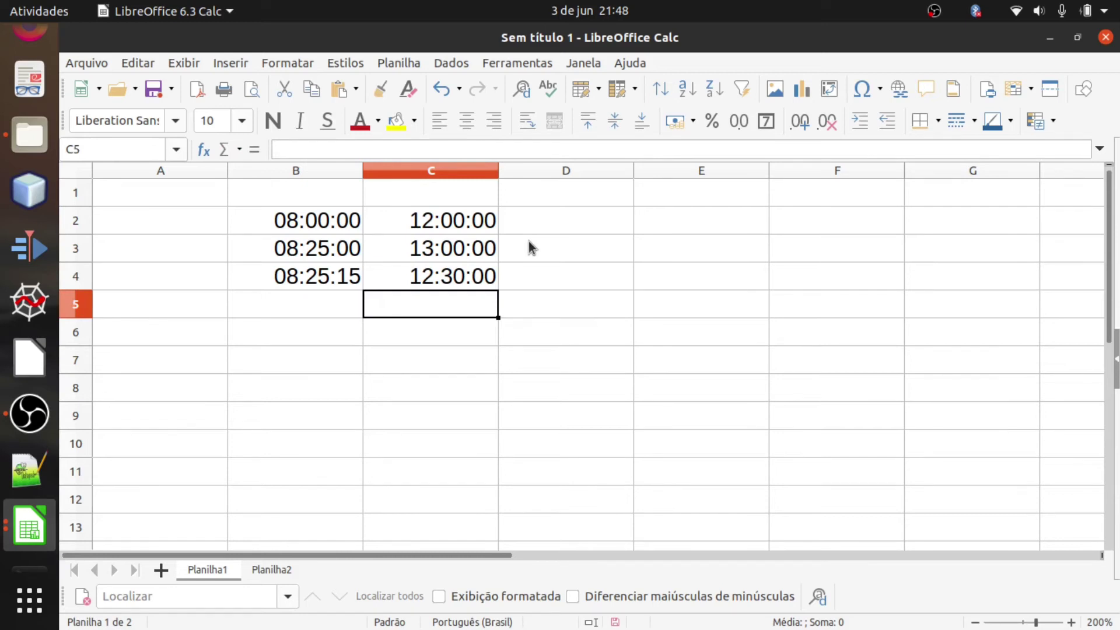
Format cells D2:D4 with the Hora category and the 13:37:46 format (HH:MM:SS)
key(Up)
key(Up)
key(Up)
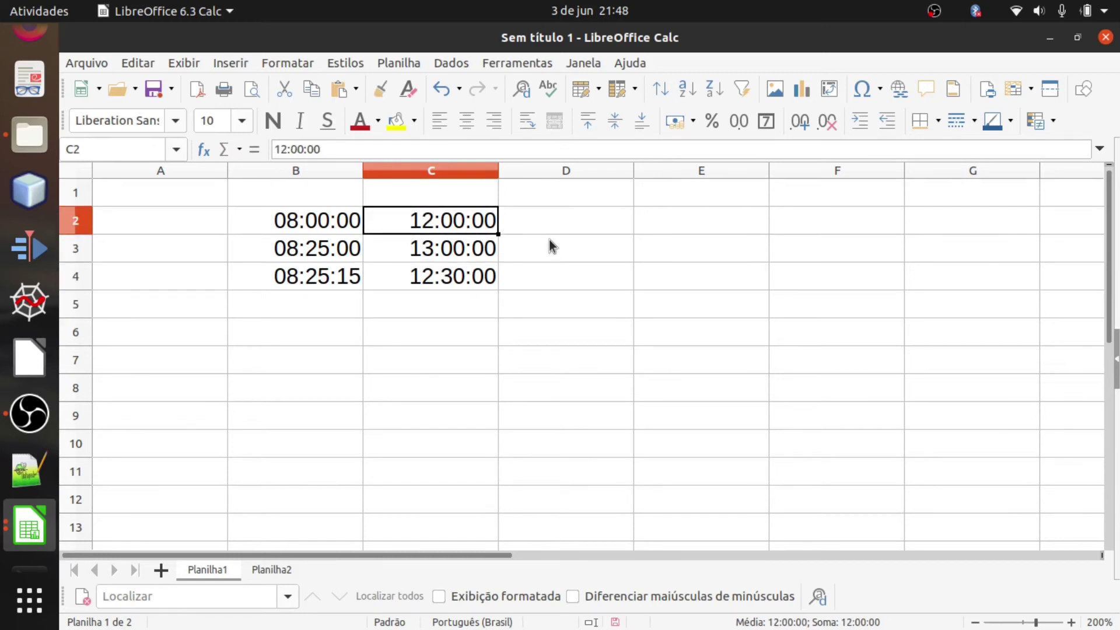
click(543, 221)
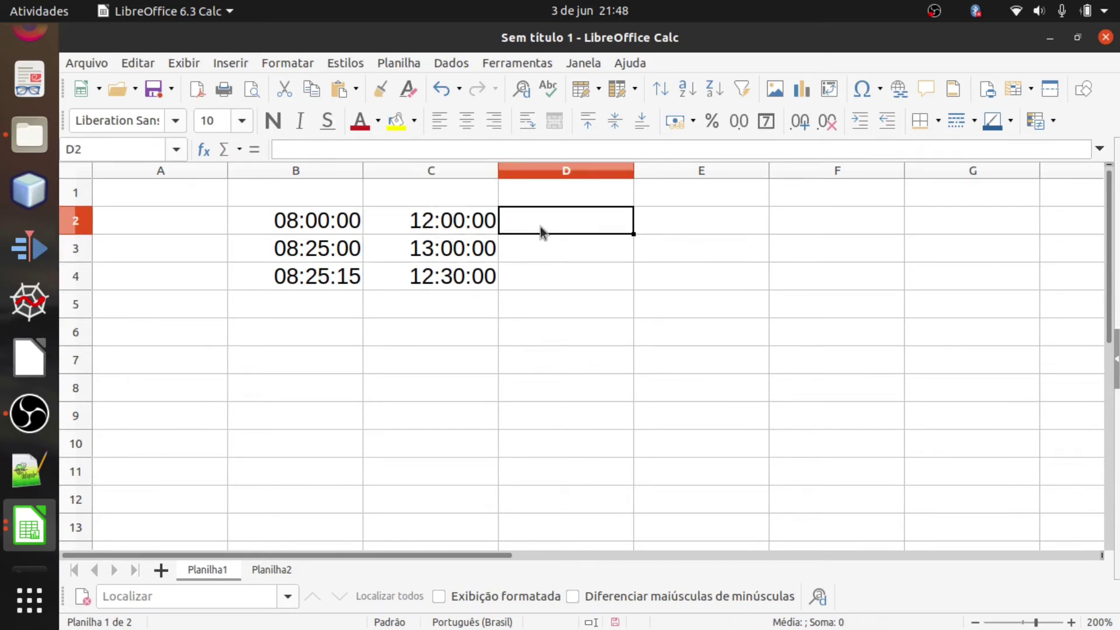
drag(540, 226, 545, 275)
right_click(535, 249)
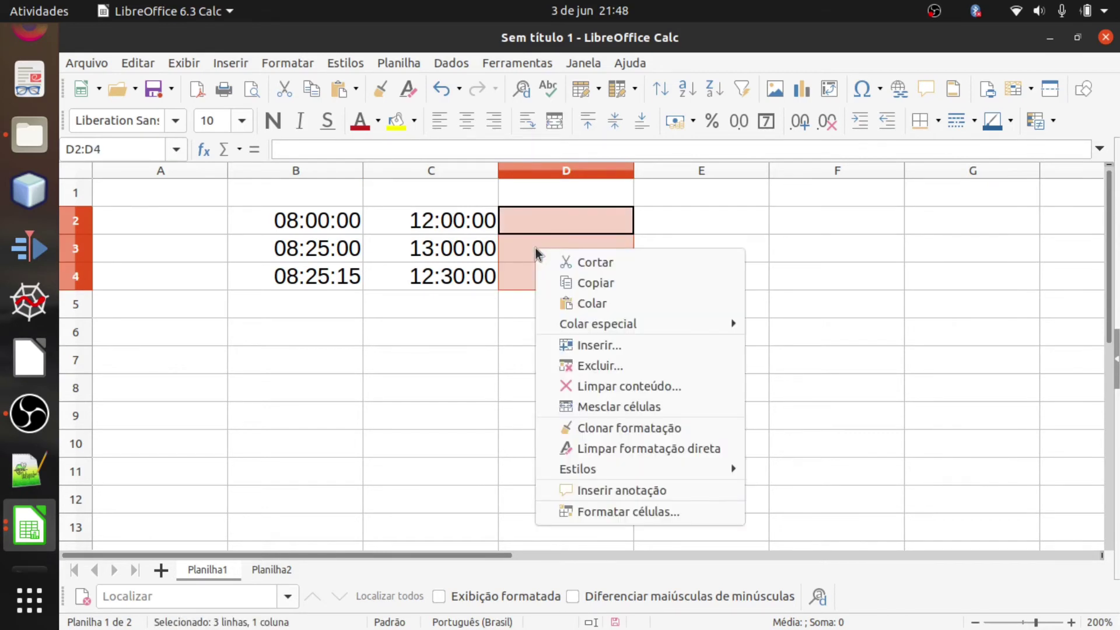
click(620, 512)
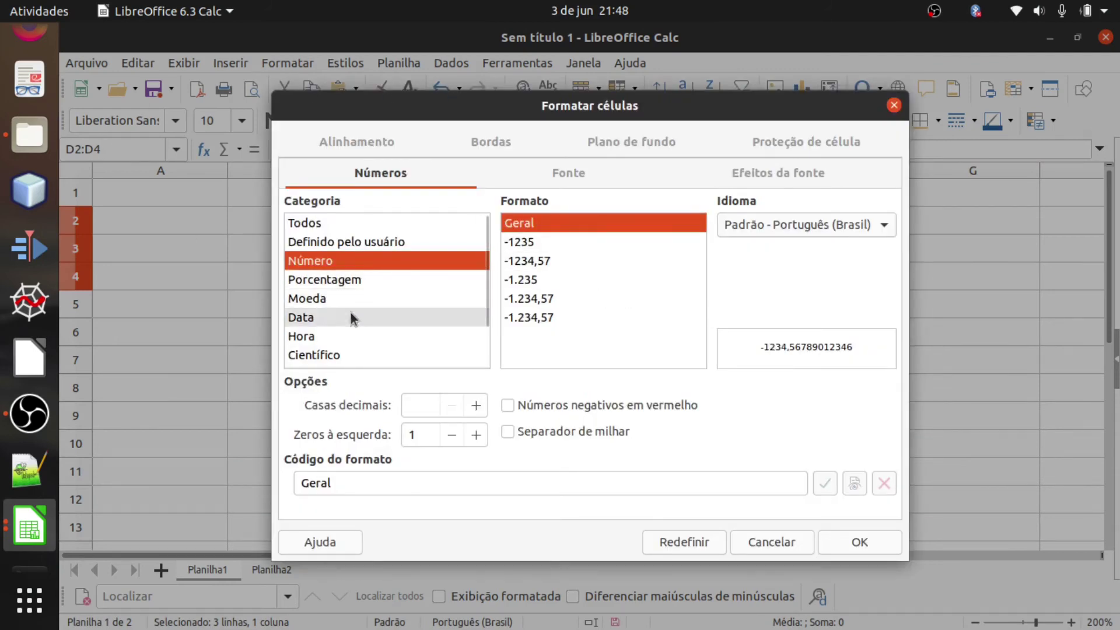
click(336, 337)
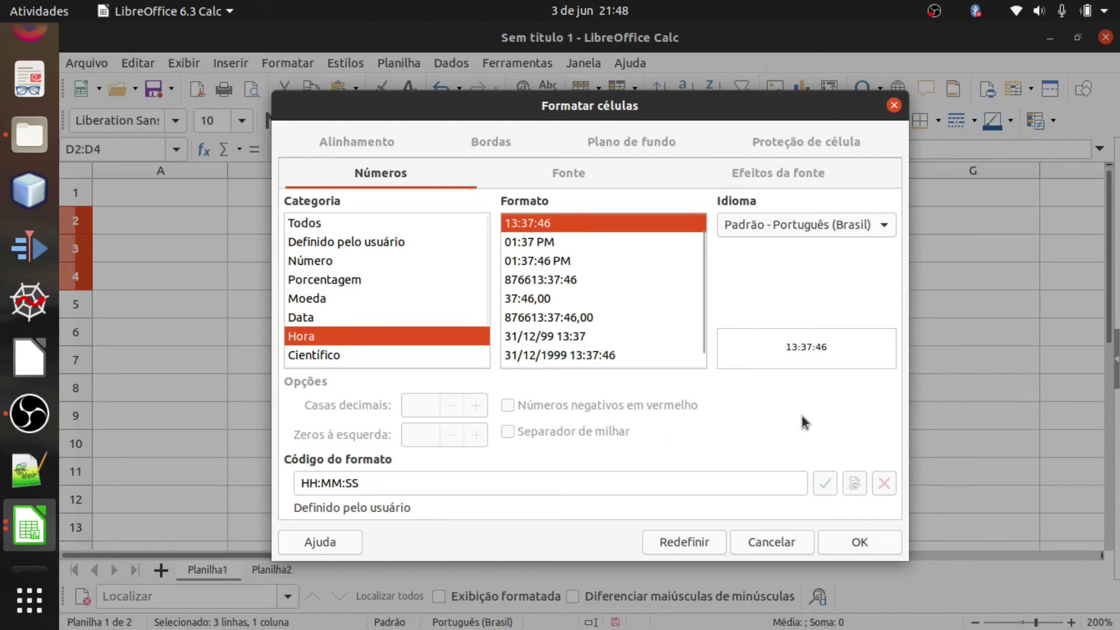
click(870, 547)
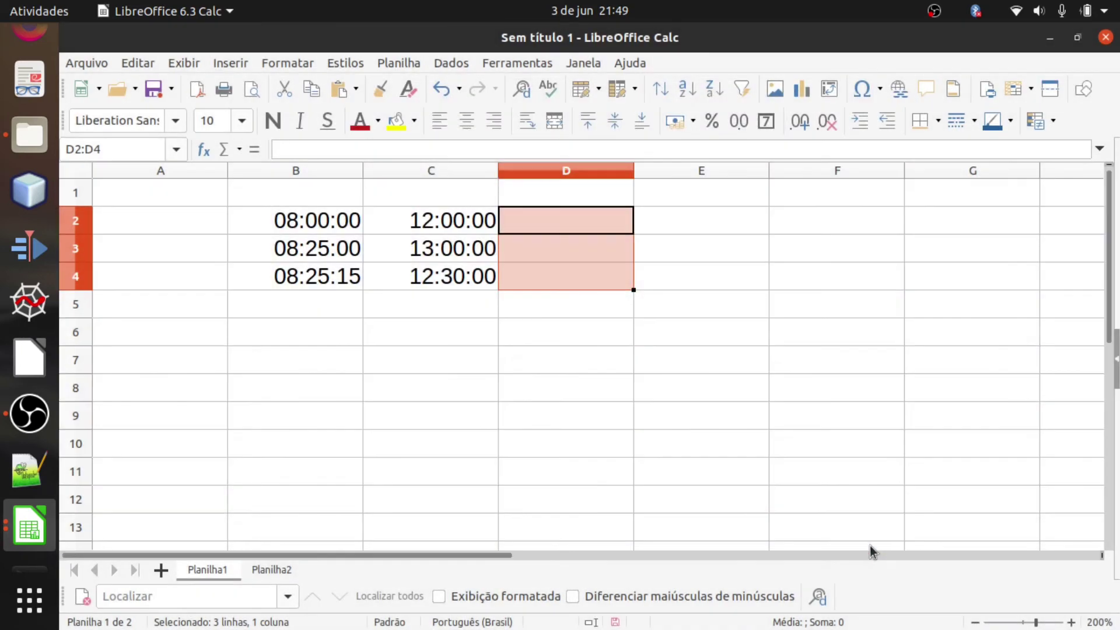
Enter the formula =C2-B2 in cell D2 to subtract the start time from the end time
click(566, 344)
click(540, 232)
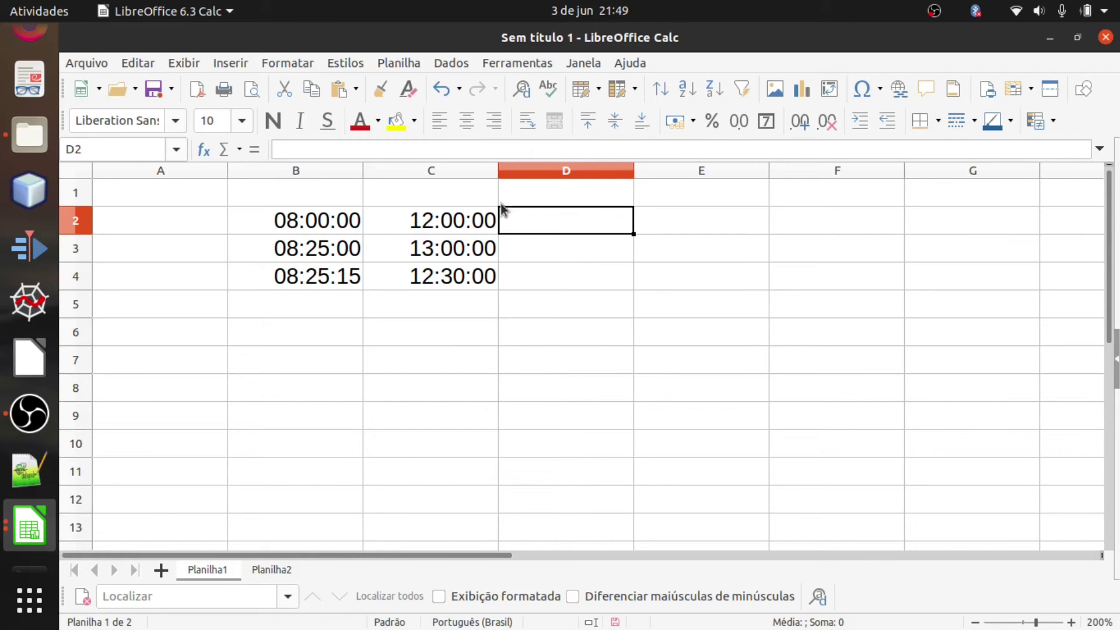
click(440, 222)
click(302, 218)
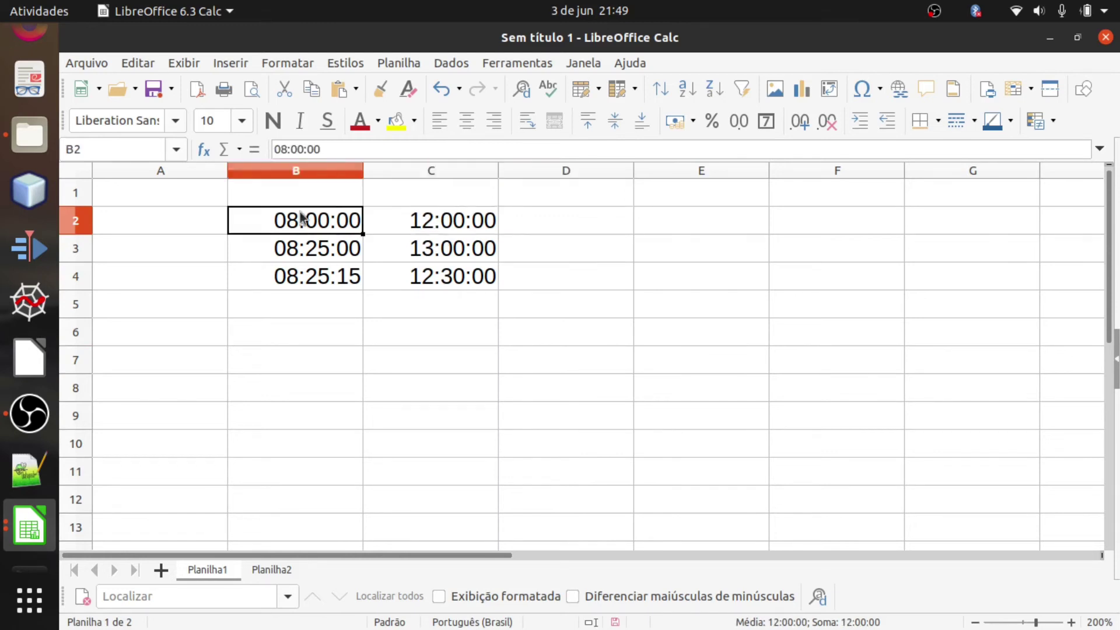
double_click(545, 225)
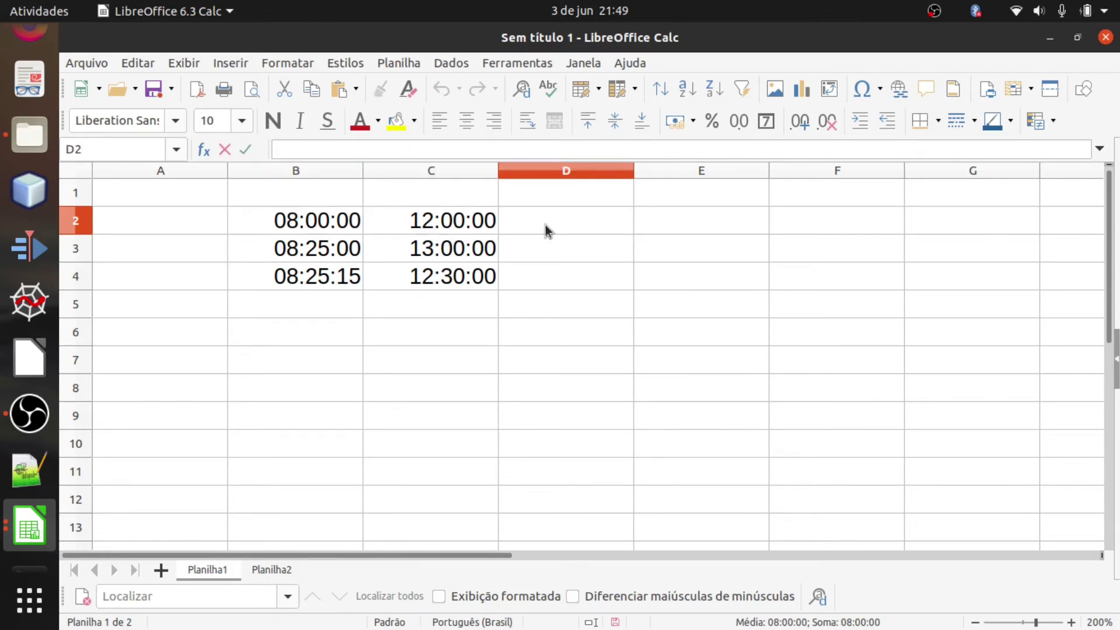
text(=)
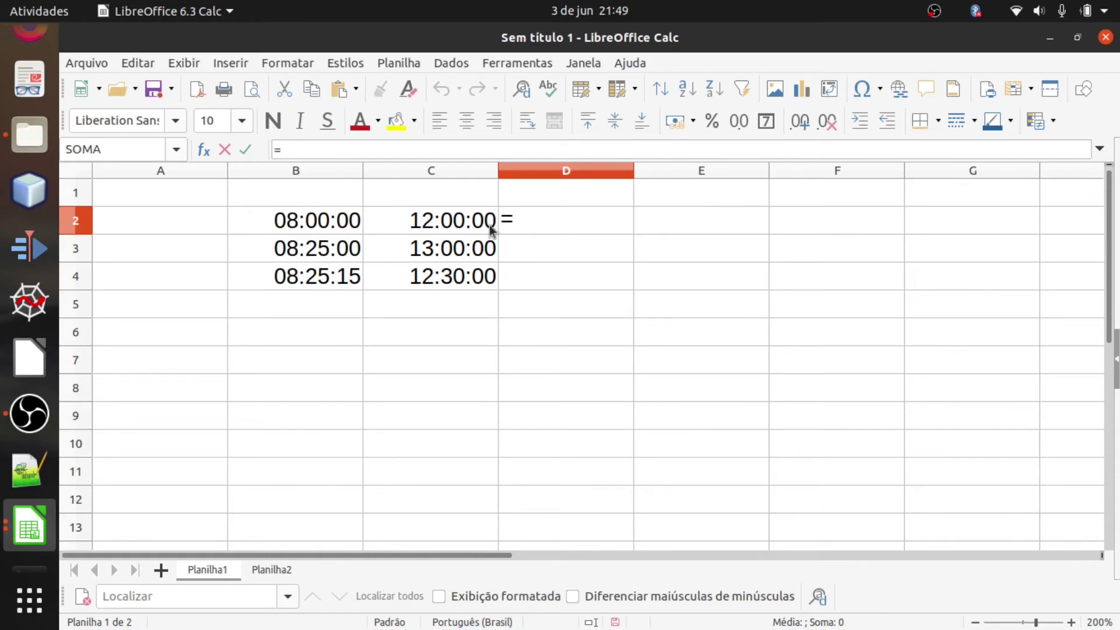
click(468, 222)
text(-)
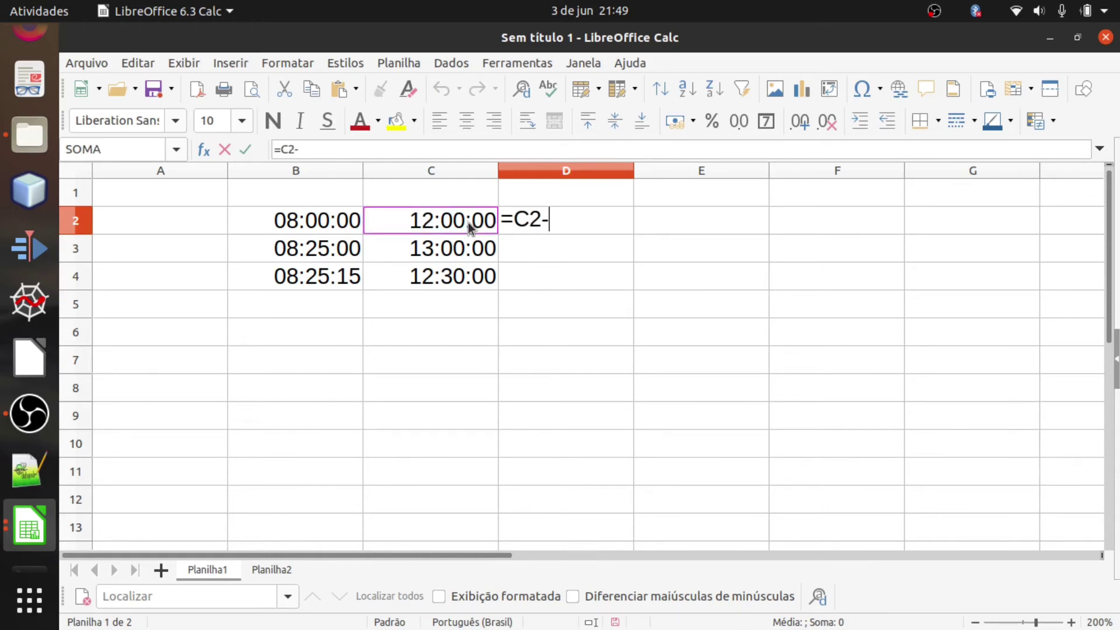
click(327, 228)
key(Return)
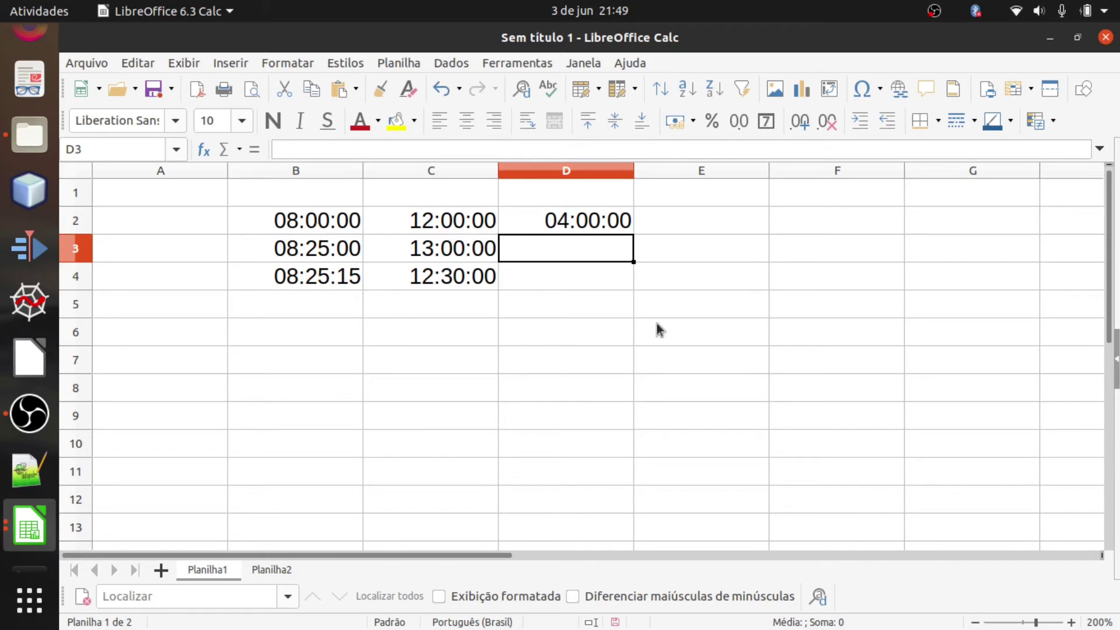
Fill the time difference formula from D2 down to D4
click(613, 223)
drag(633, 234, 670, 288)
click(671, 287)
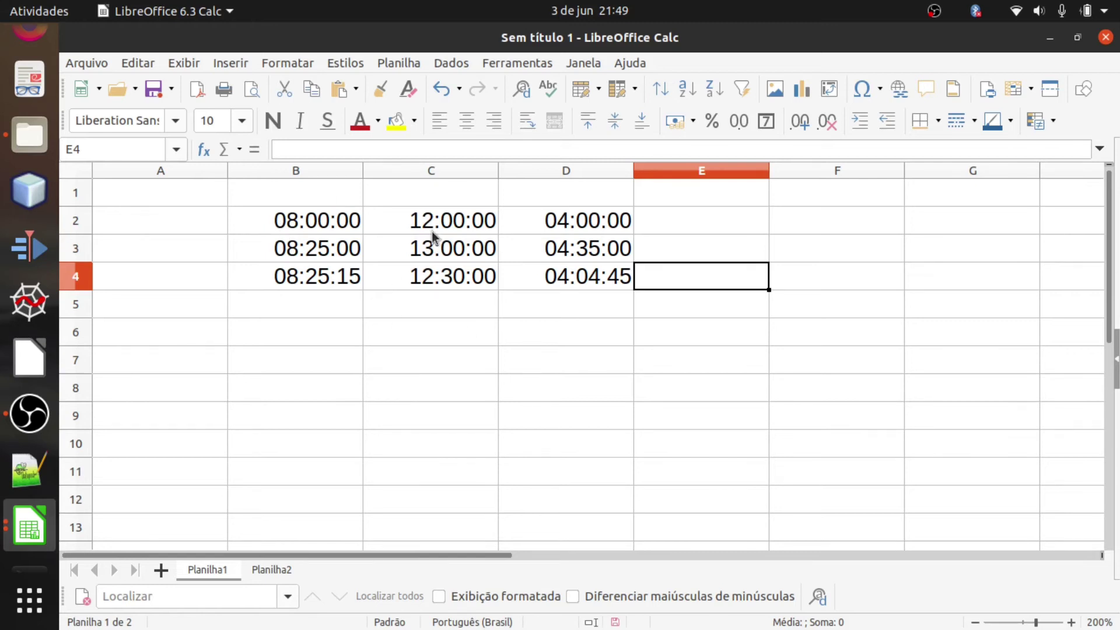
Examine the calculated time differences in cells D2 to D4
click(564, 307)
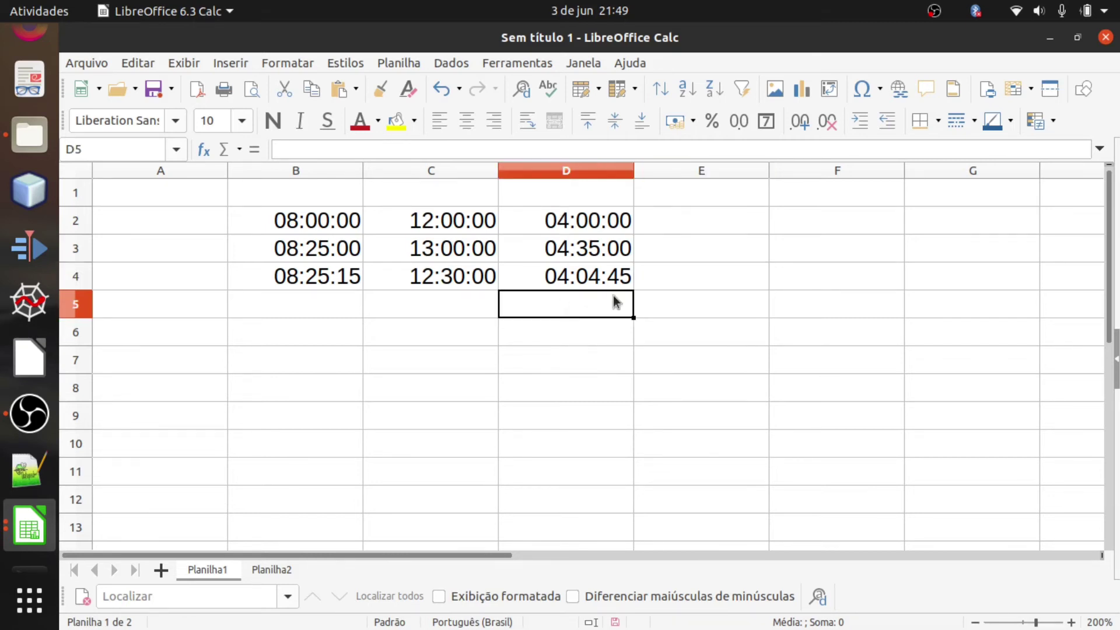
click(569, 221)
click(581, 275)
click(572, 219)
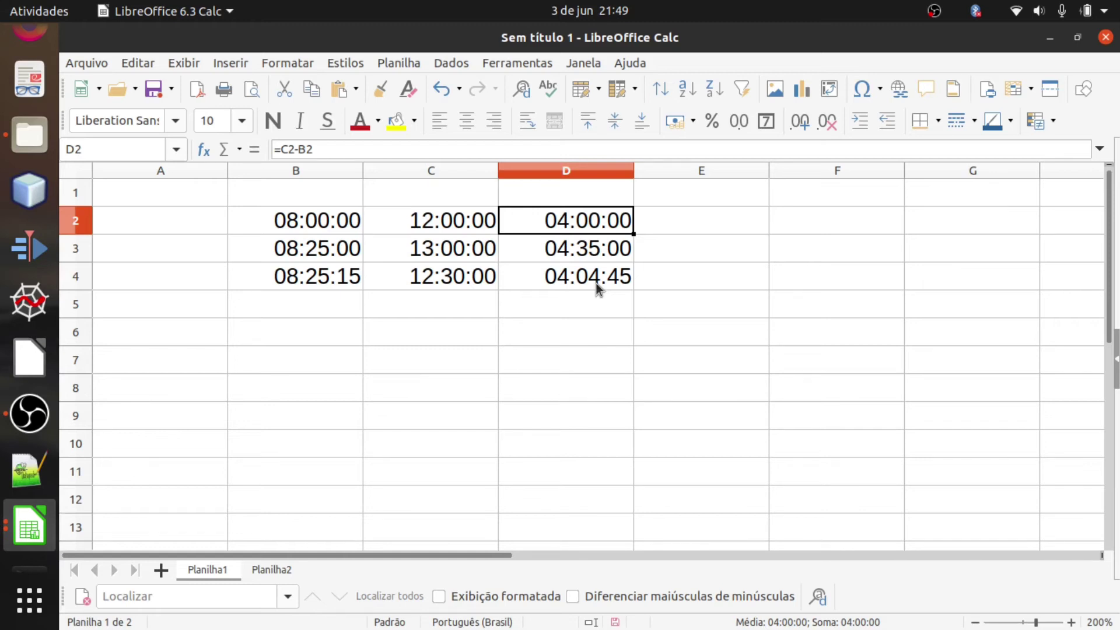
click(576, 310)
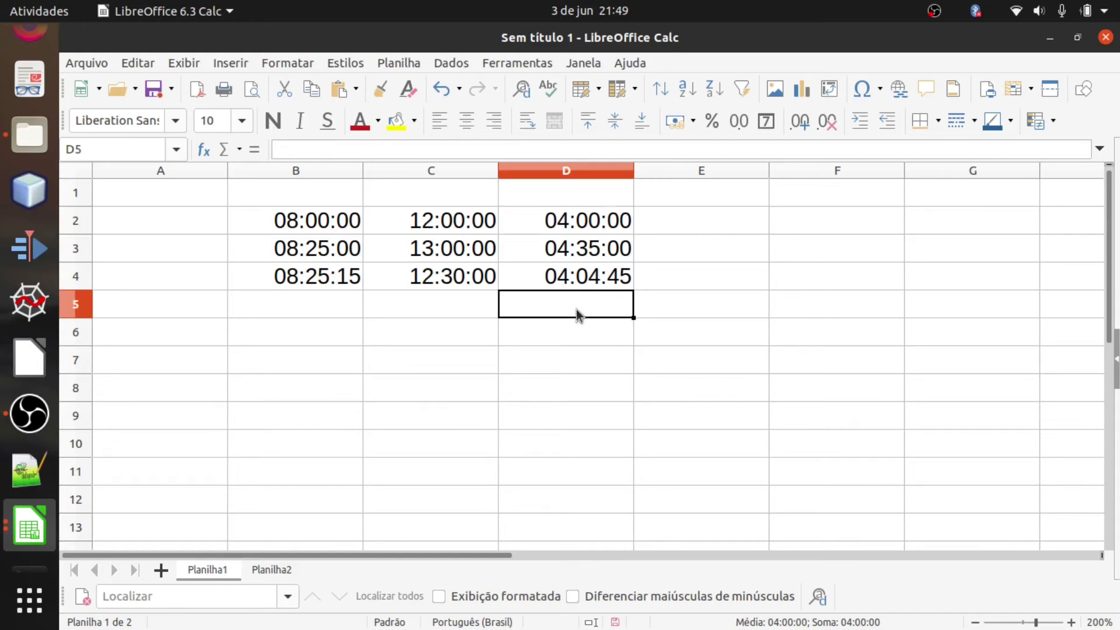
drag(565, 225, 571, 277)
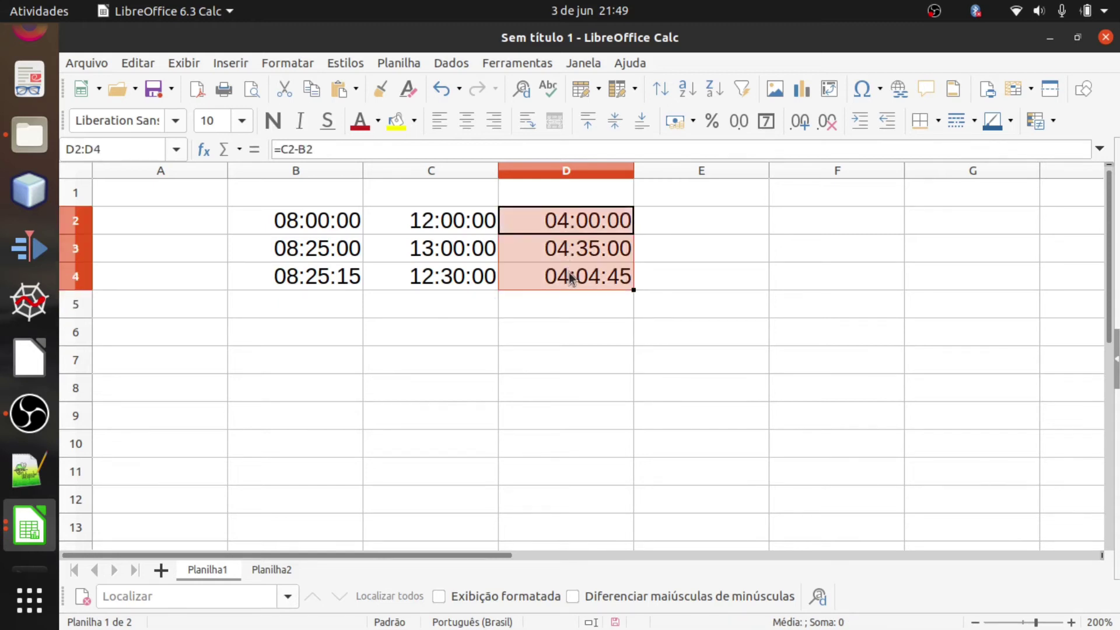
Format cell D5 with the Hora category and the 13:37:46 format (HH:MM:SS)
click(567, 306)
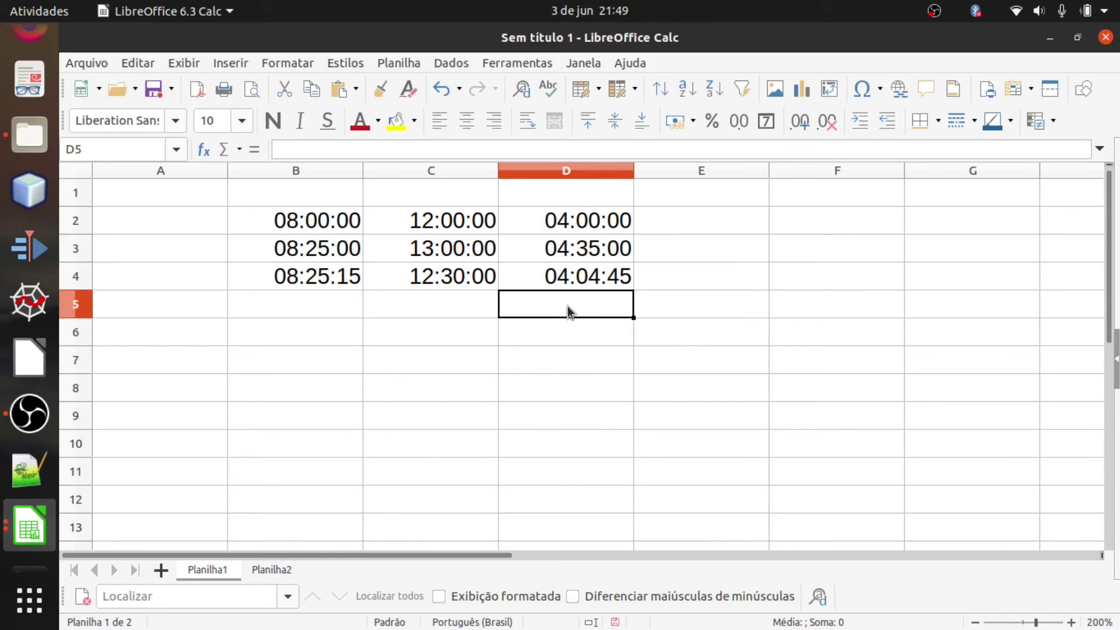
right_click(567, 306)
click(668, 549)
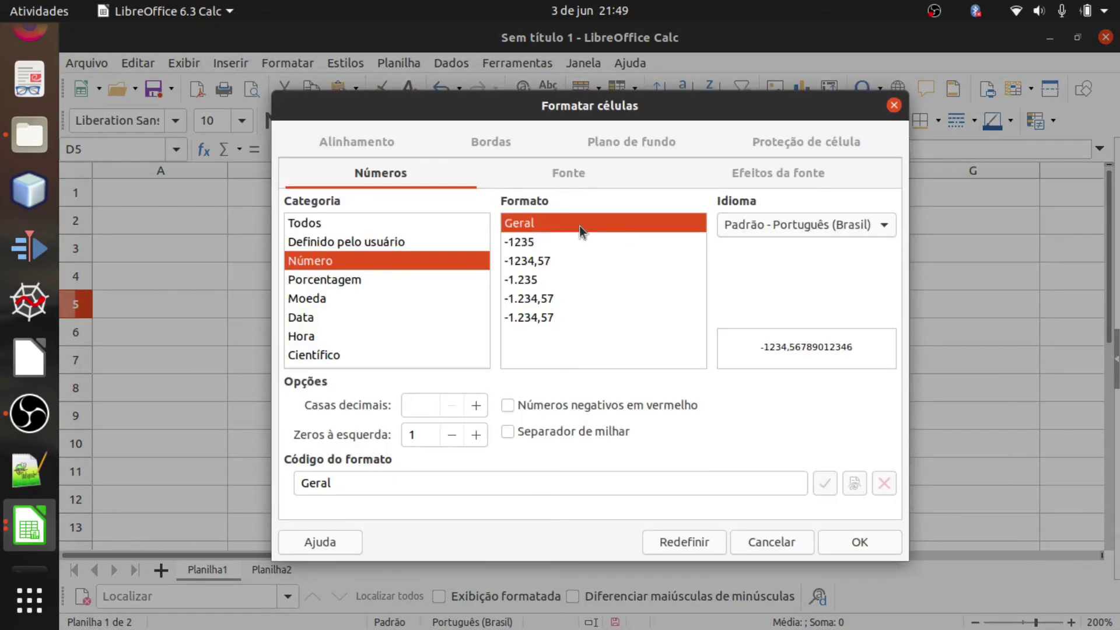
click(324, 336)
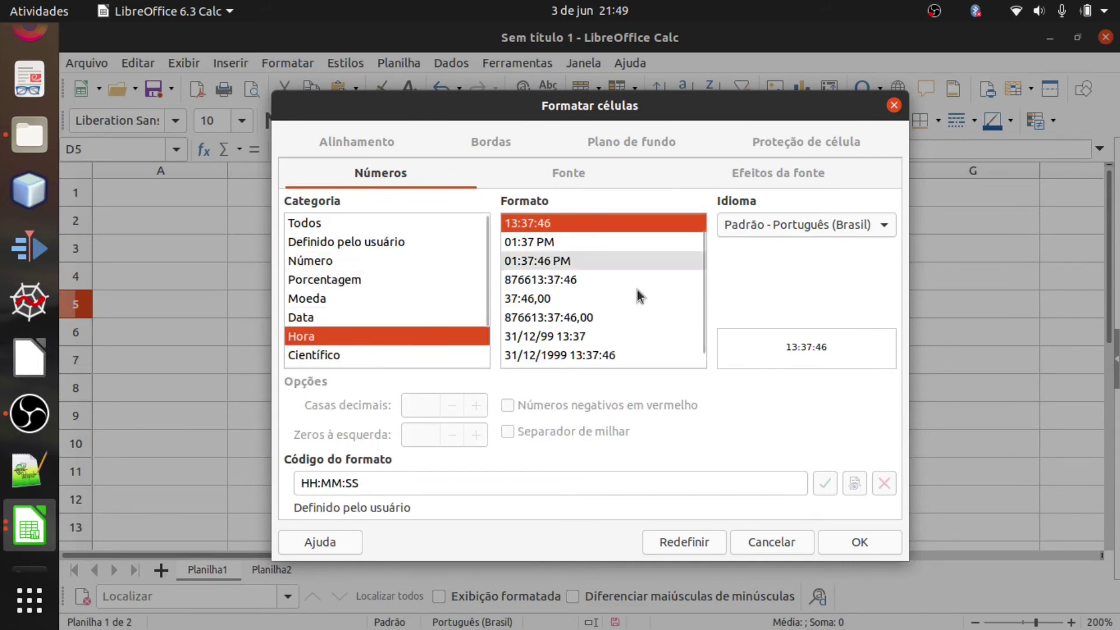
click(853, 542)
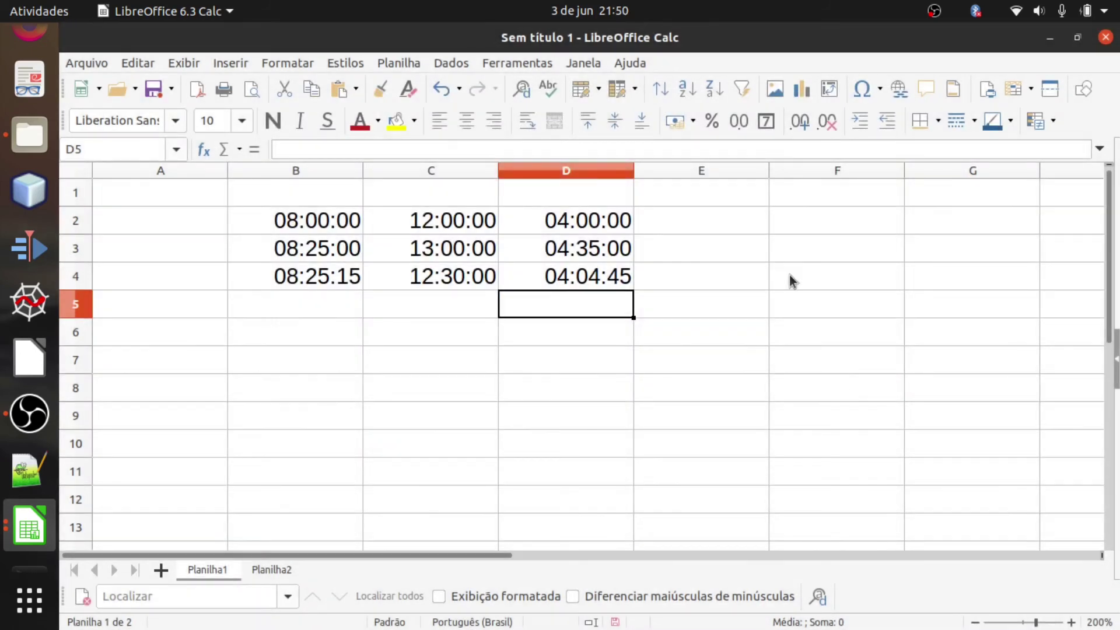
Enter the formula =SOMA(D2:D4) in cell D5 to total the time differences
click(790, 280)
click(576, 224)
drag(576, 224, 577, 283)
click(576, 310)
double_click(565, 306)
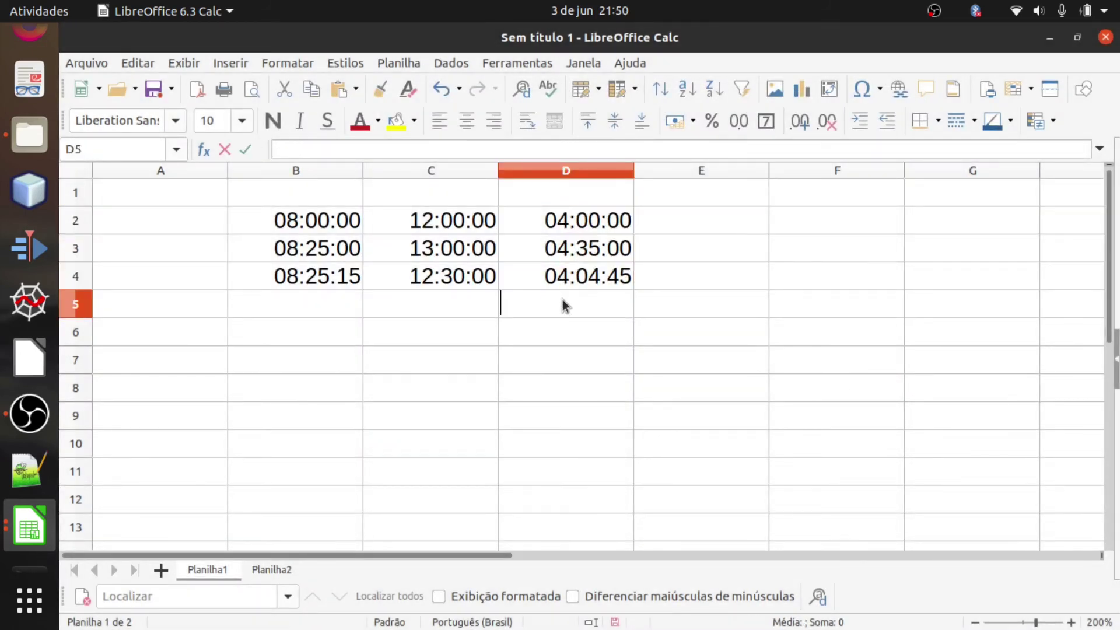
text(=soma)
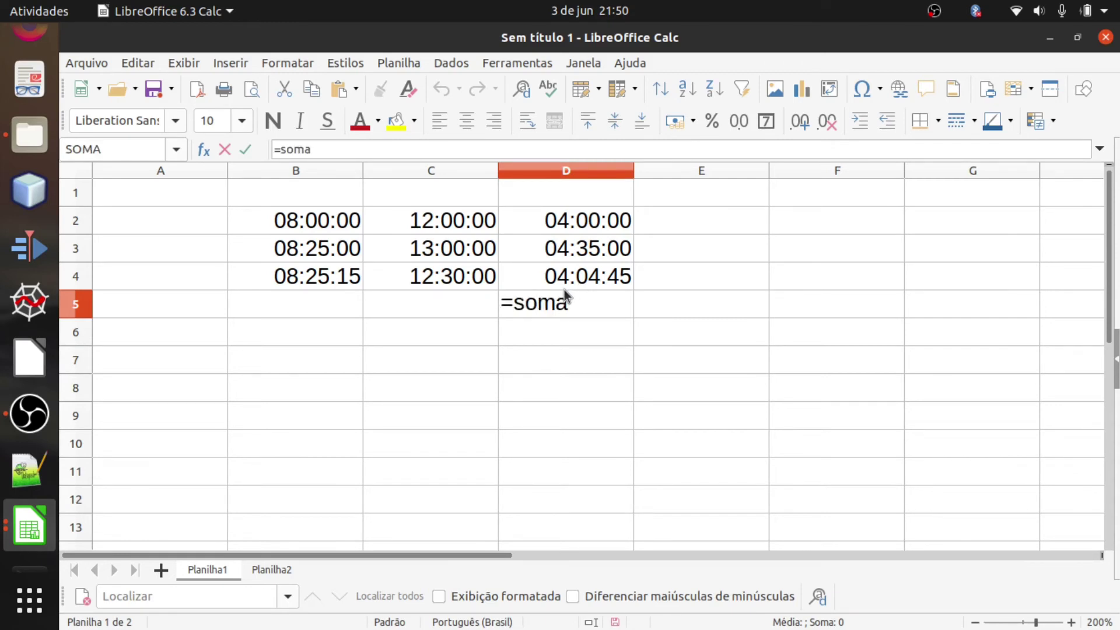
text(()
drag(573, 225, 577, 268)
text())
key(Return)
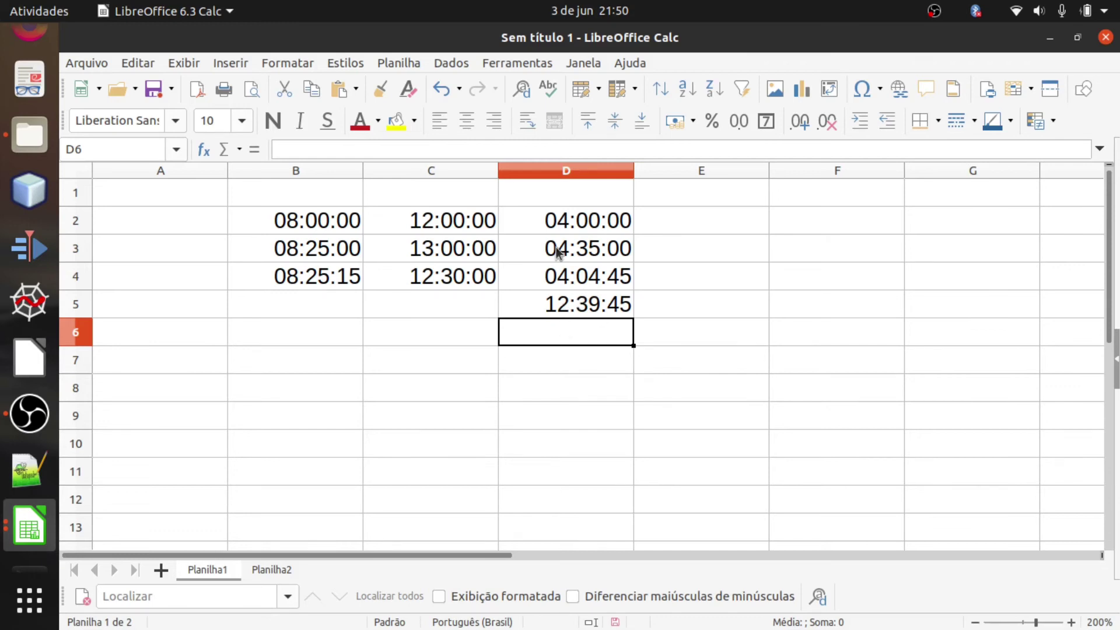
Change the end time in cell C3 to 17:00:00
click(315, 284)
click(430, 279)
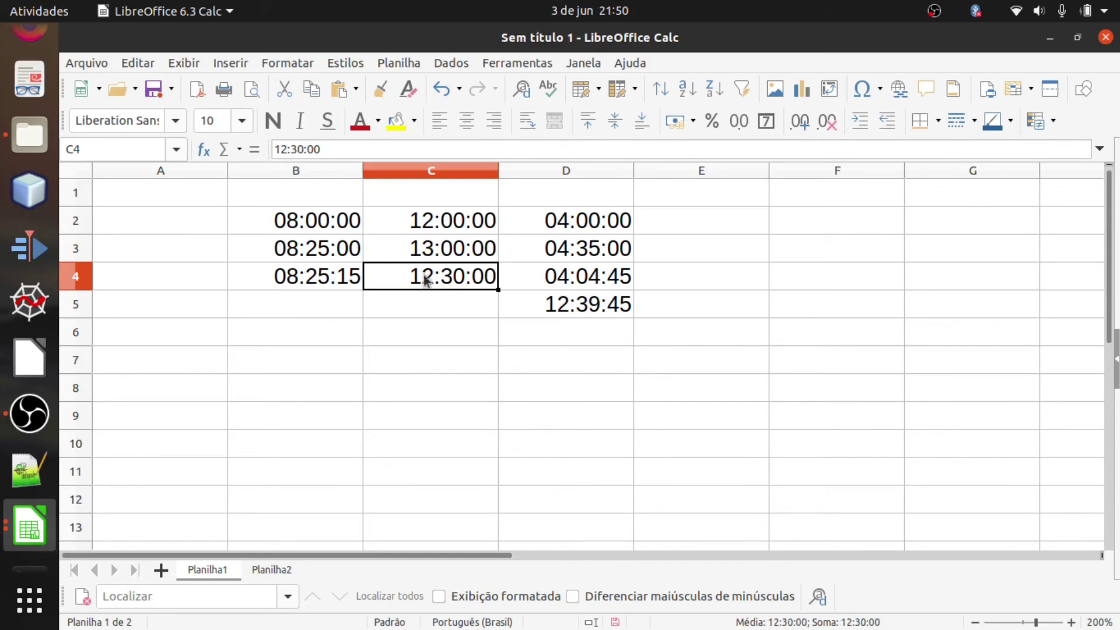
double_click(423, 249)
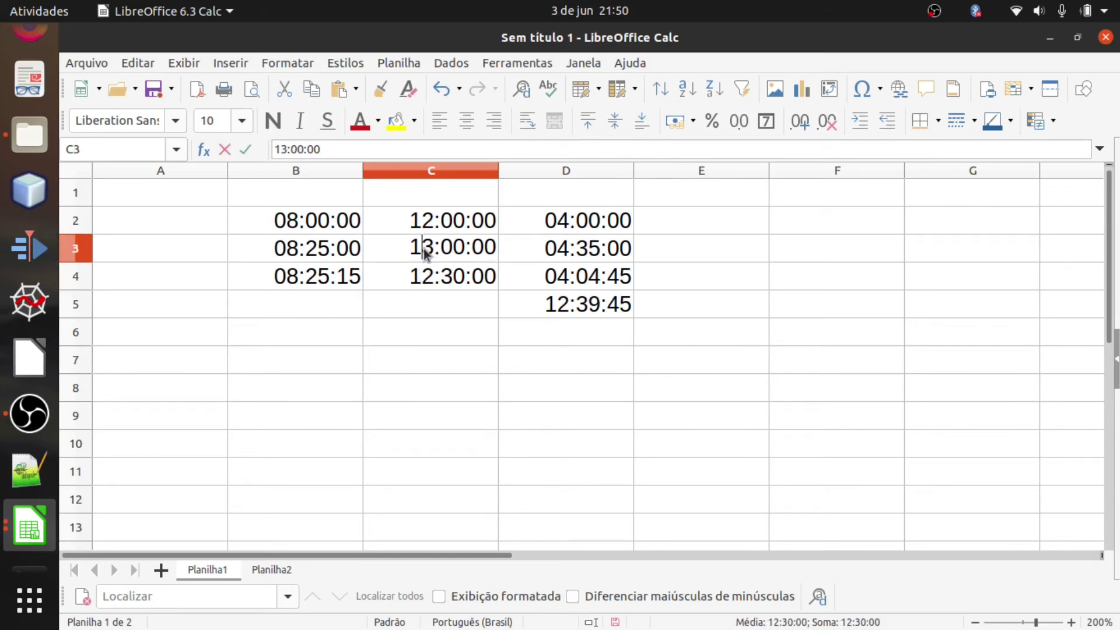
key(BackSpace)
text(7)
key(Return)
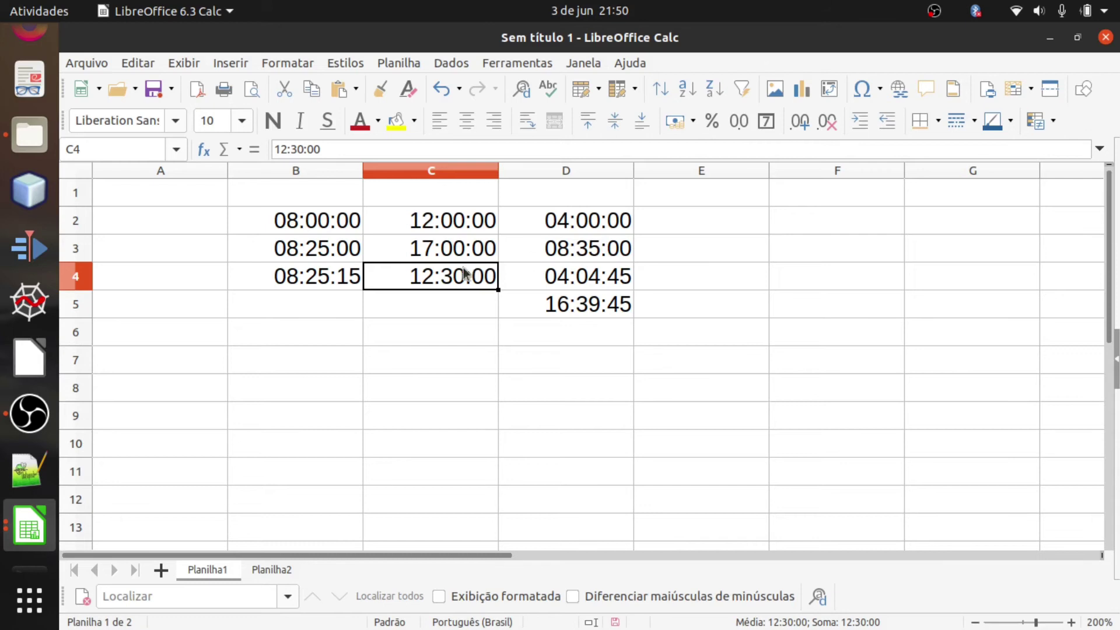
Change the end time in cell C2 to 17:00:00
click(420, 225)
double_click(434, 222)
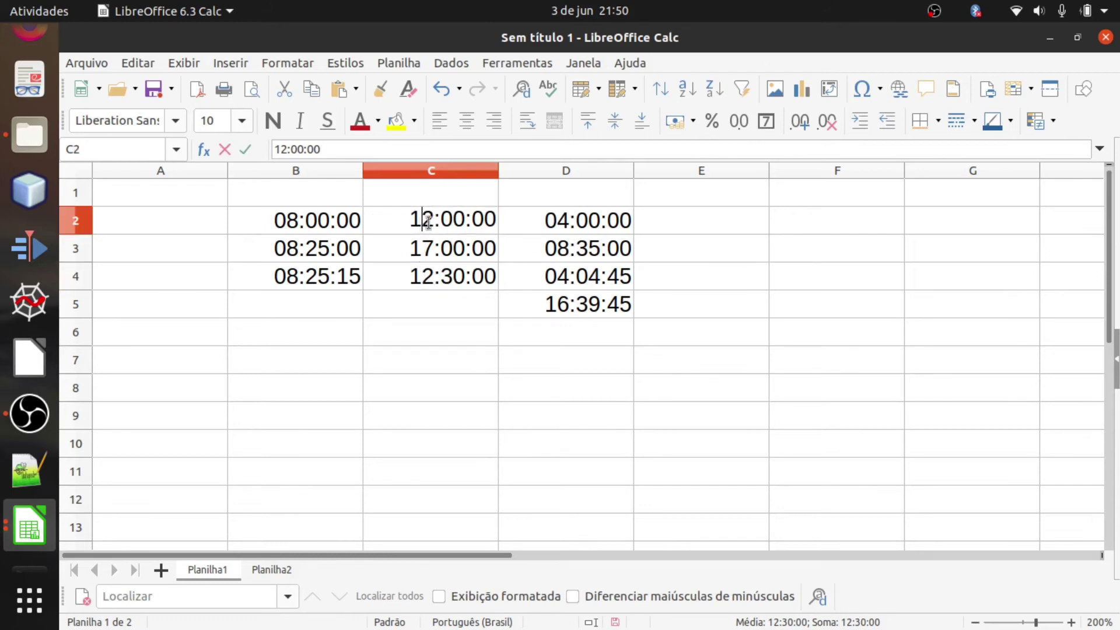
key(BackSpace)
text(7)
key(Return)
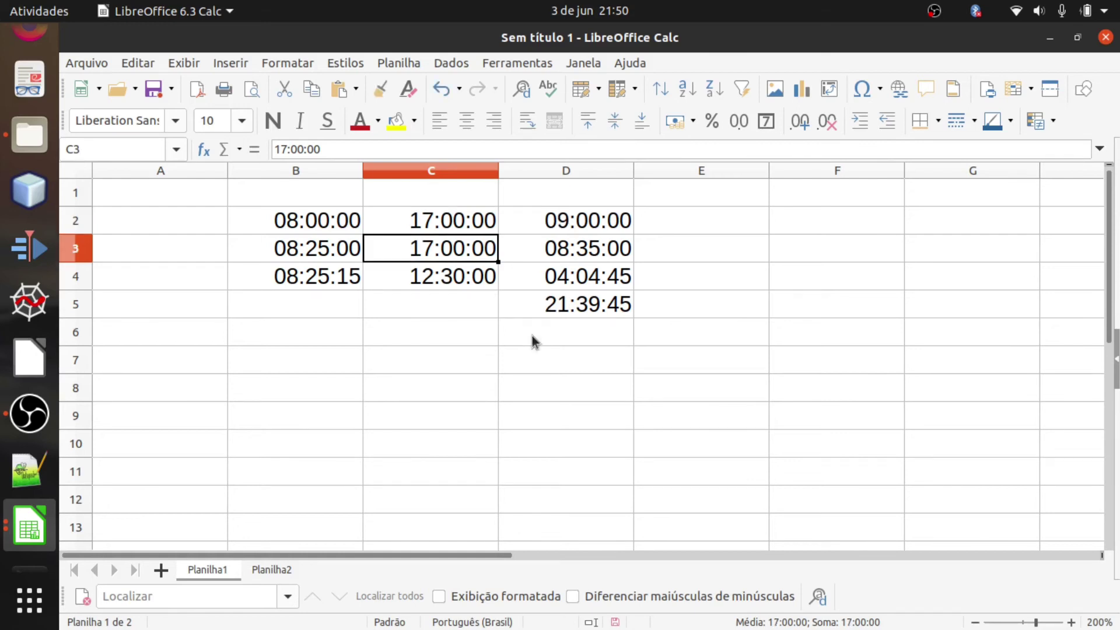
Change the end time in cell C4 to 17:30:00
click(428, 280)
double_click(426, 277)
drag(434, 275, 409, 276)
text(17)
key(Return)
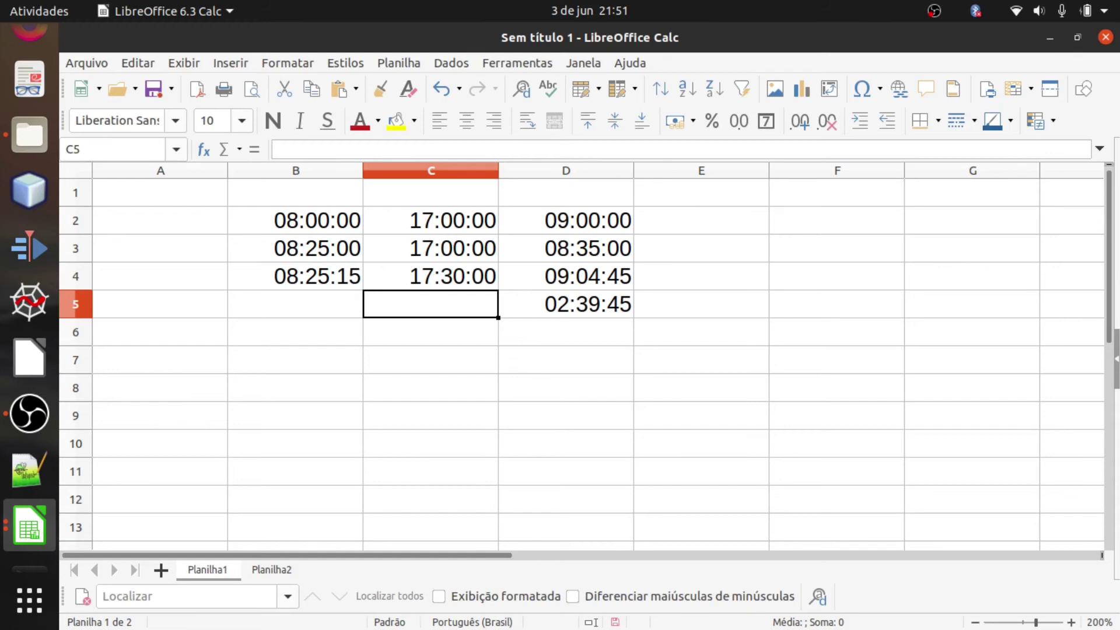
Examine the SOMA formula and its total in cell D5
click(599, 306)
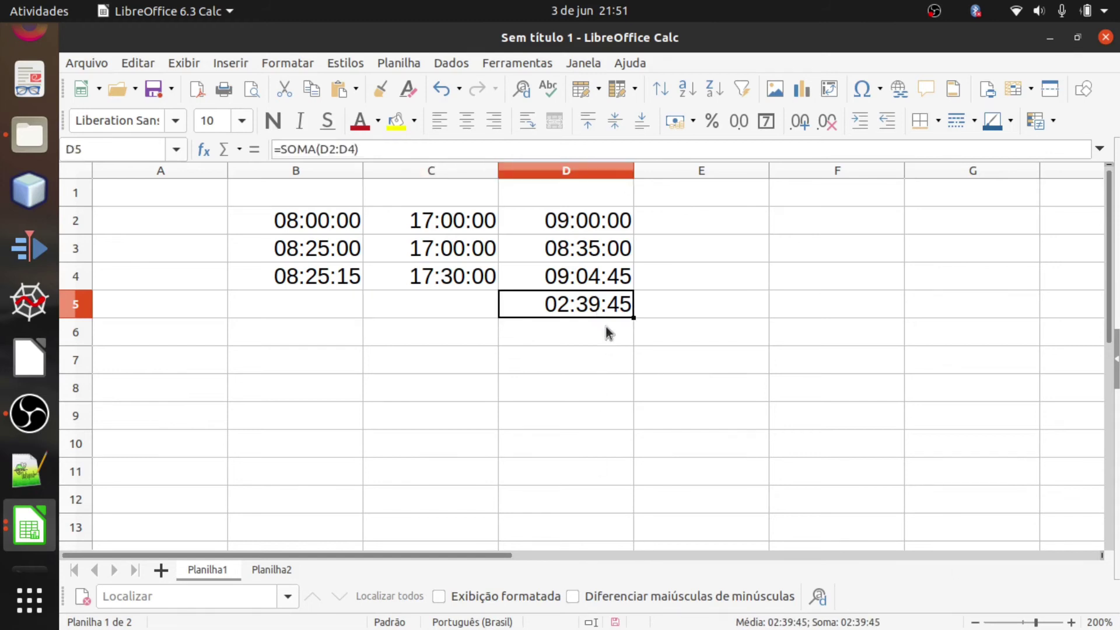
click(565, 322)
click(559, 304)
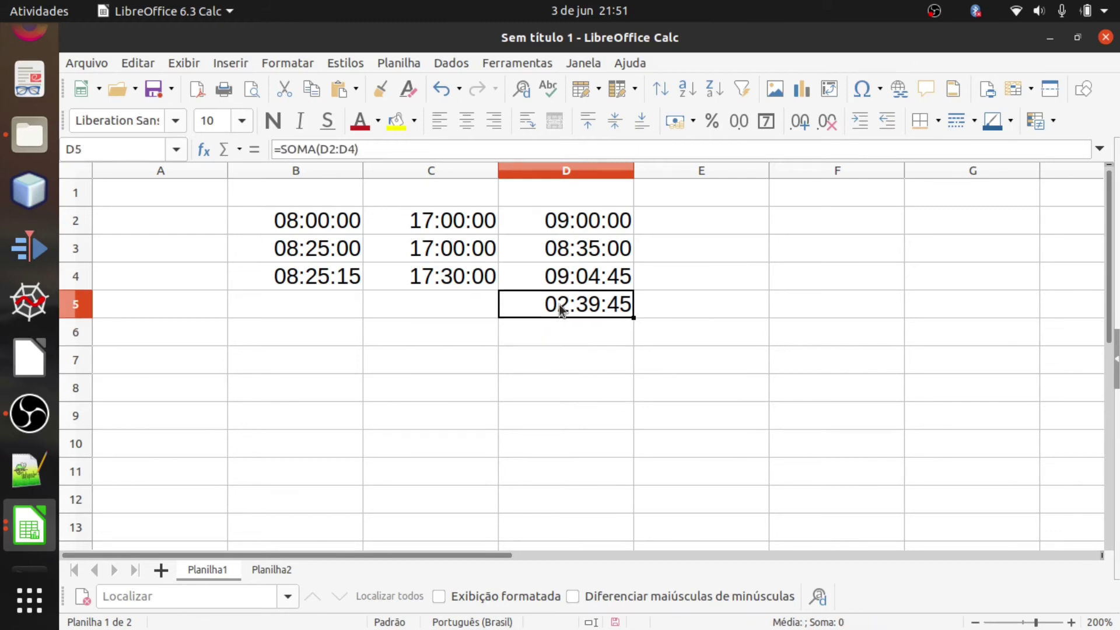
Format the total in cell D5 with the time format 876613:37:46,00
right_click(570, 314)
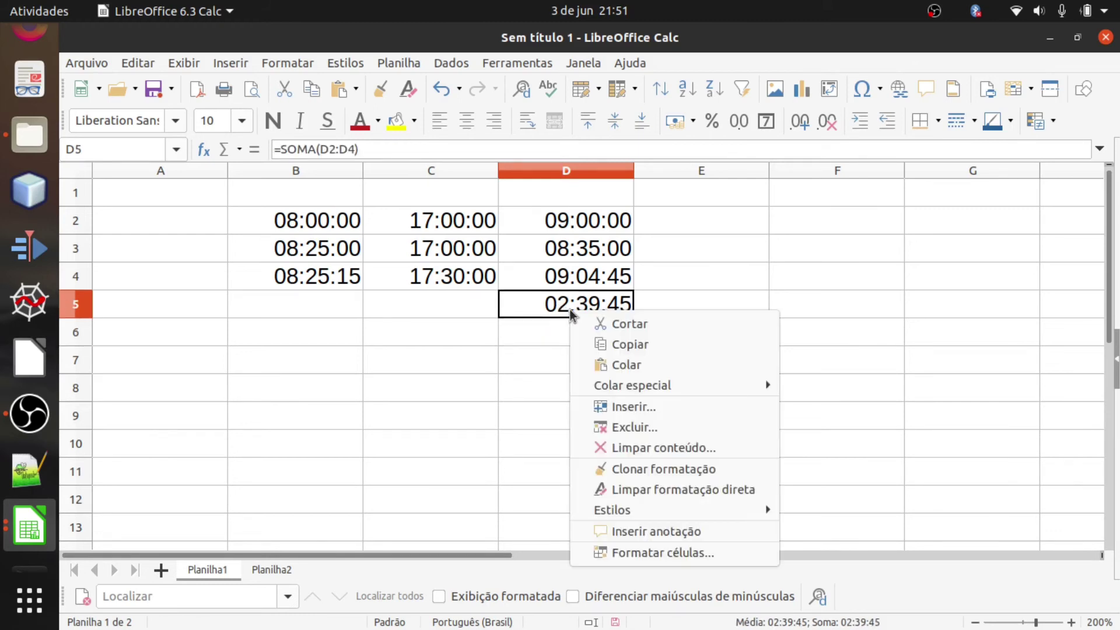
click(622, 548)
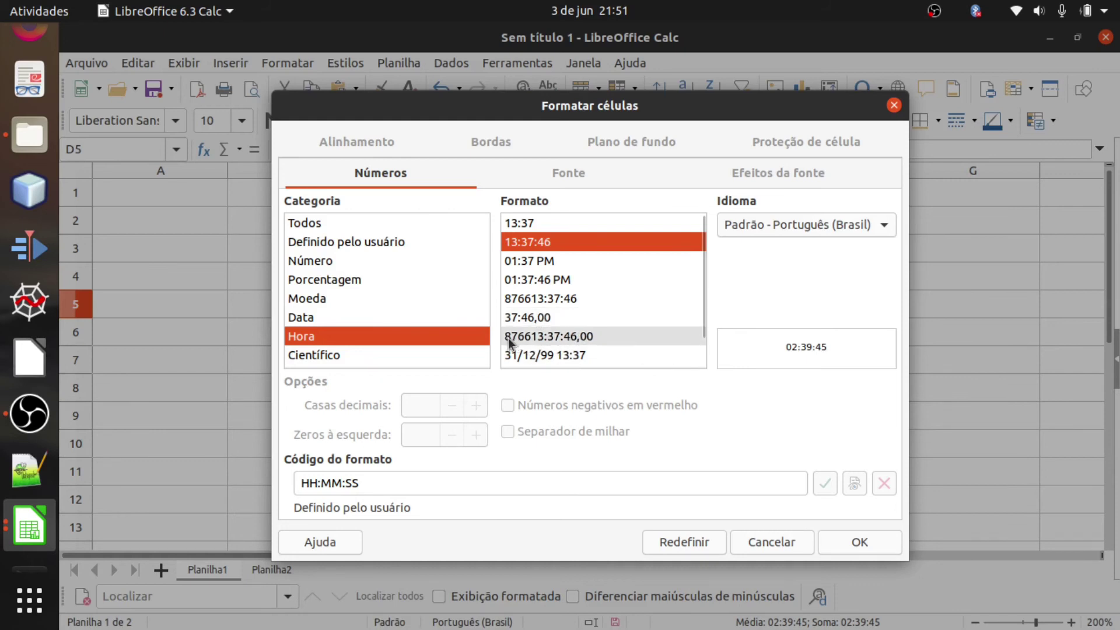
click(541, 340)
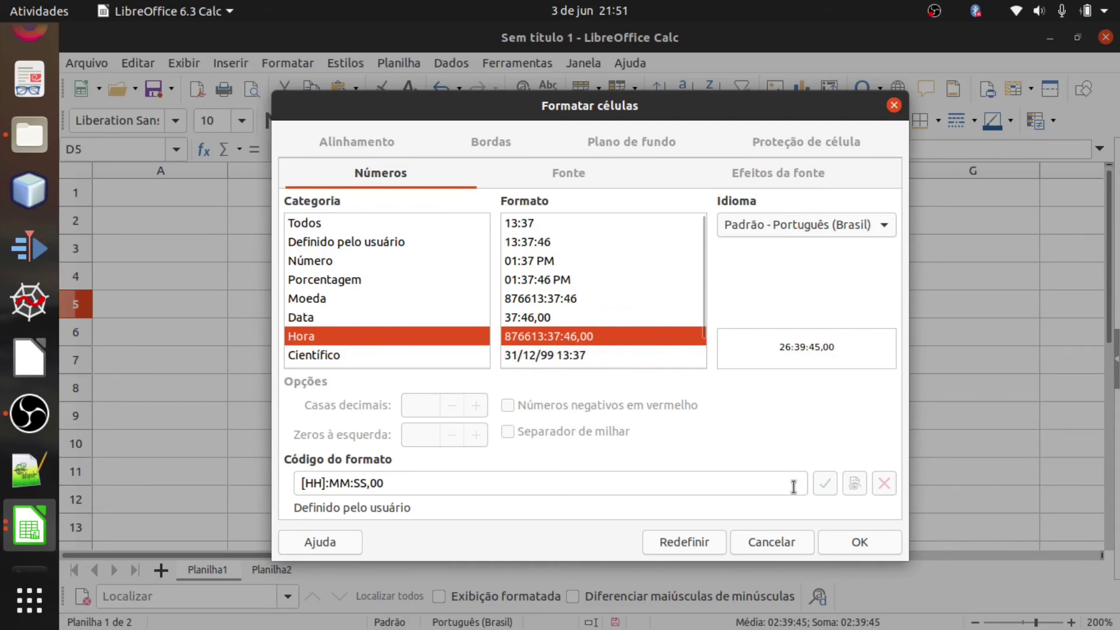
click(846, 540)
click(610, 333)
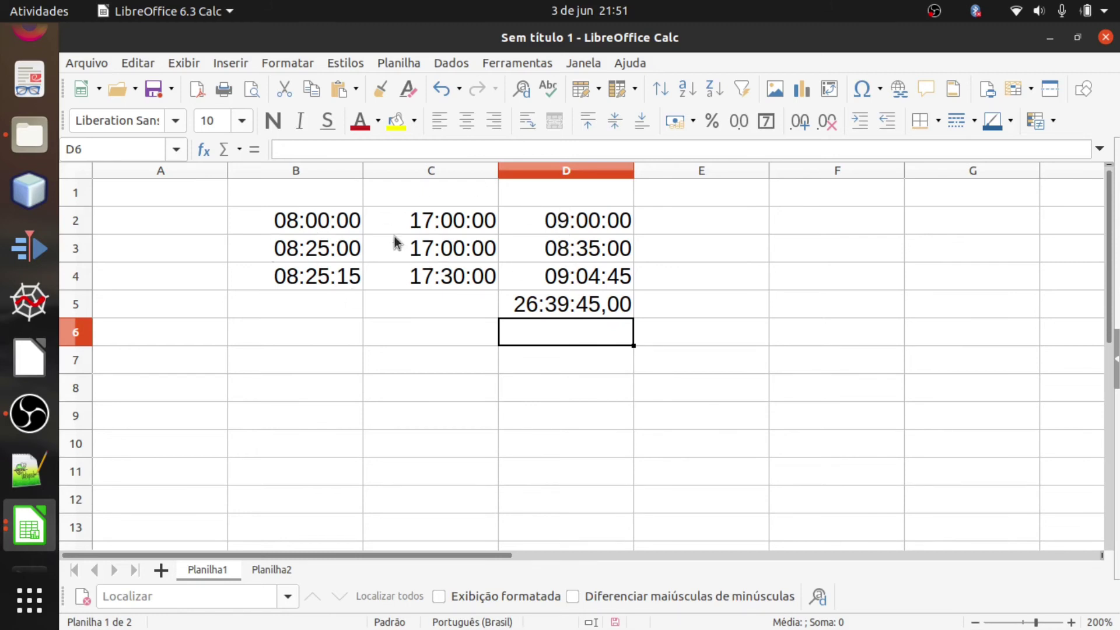
click(537, 310)
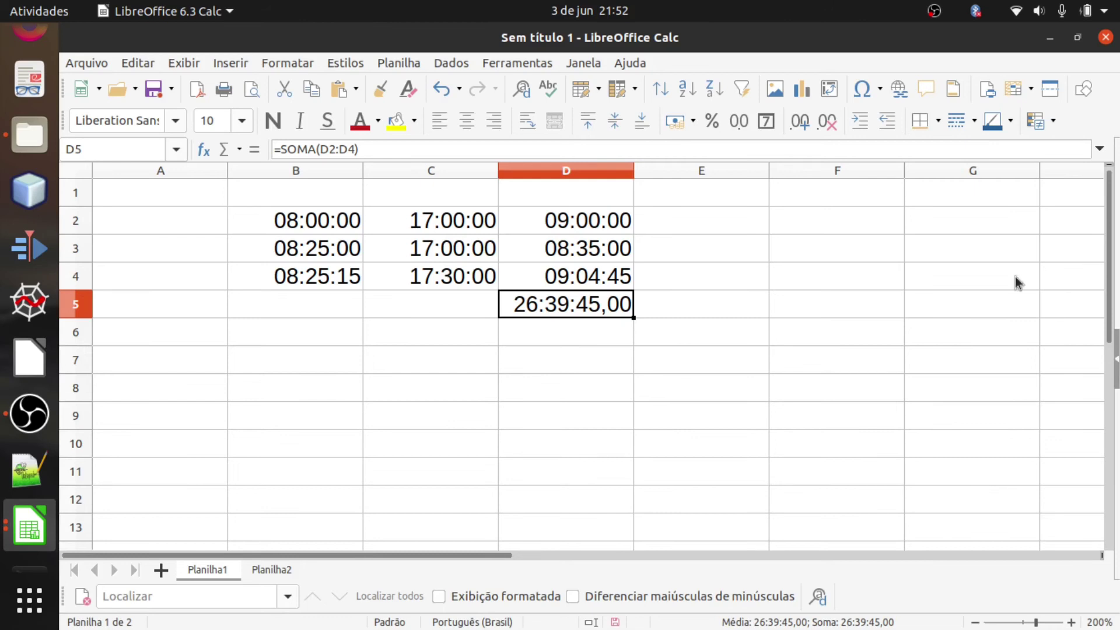
click(610, 353)
click(584, 332)
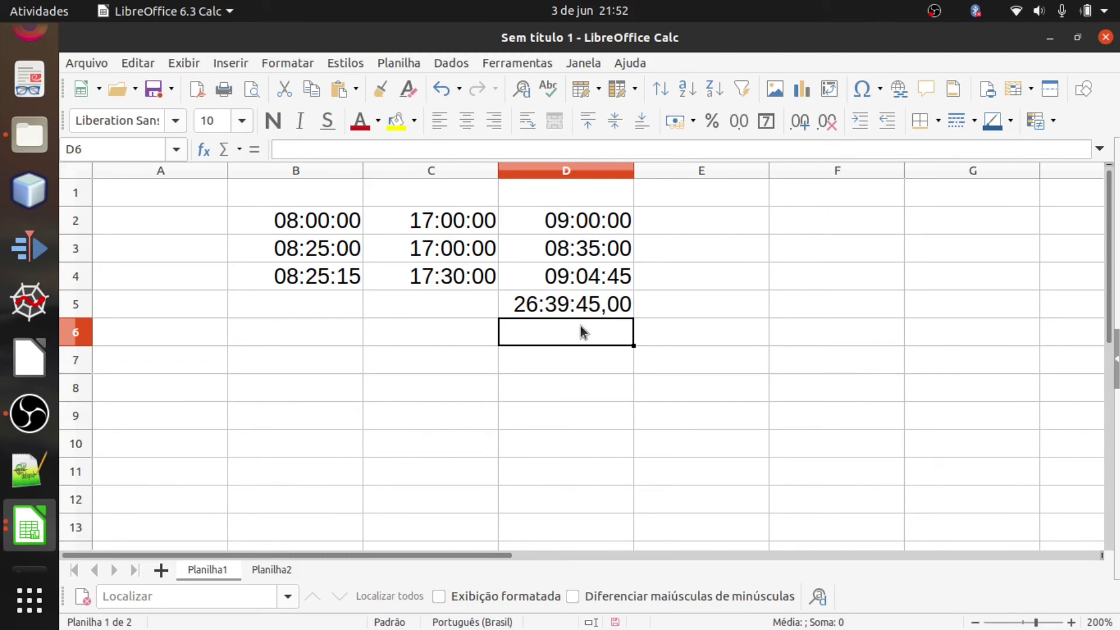
click(663, 307)
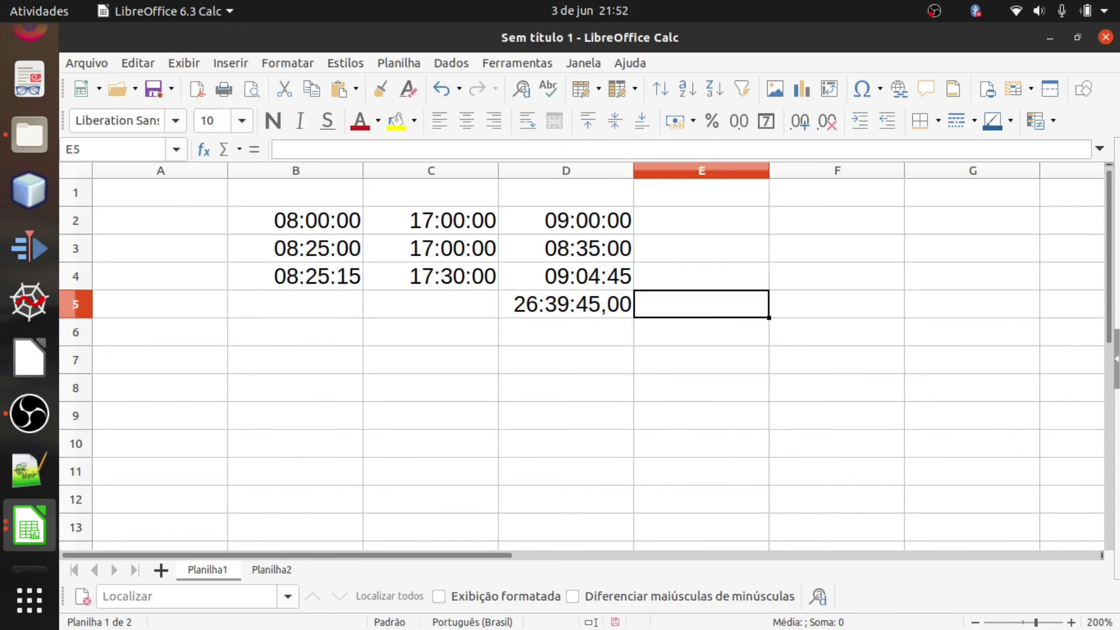
click(30, 414)
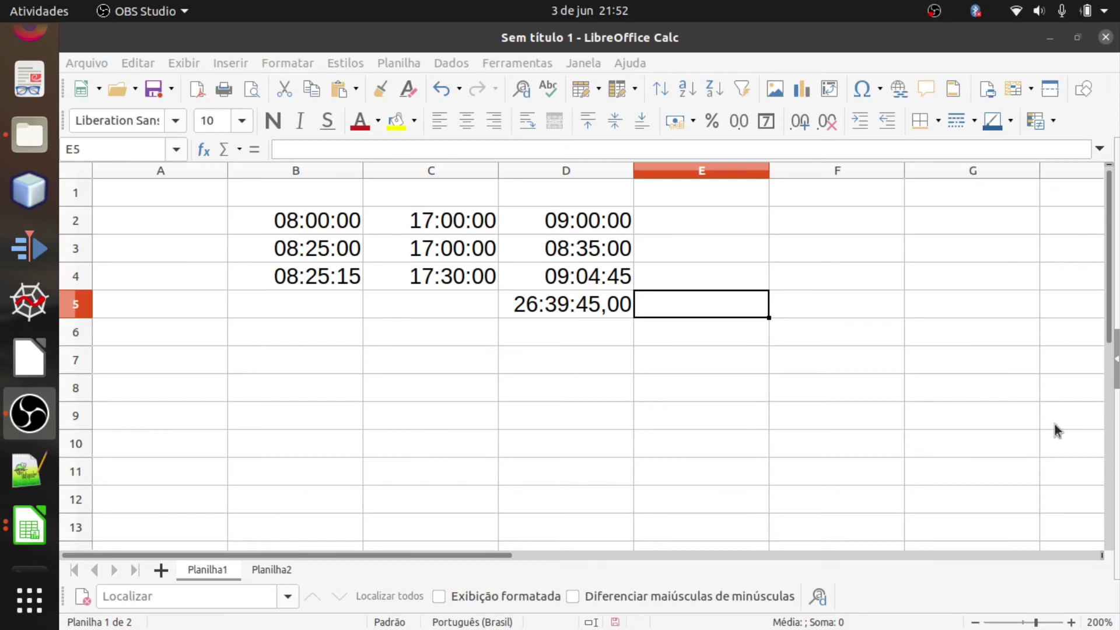
Multiply the total time in D5 by 4,50 with a formula in cell E5 and format the result as currency
click(647, 309)
double_click(647, 309)
text(=)
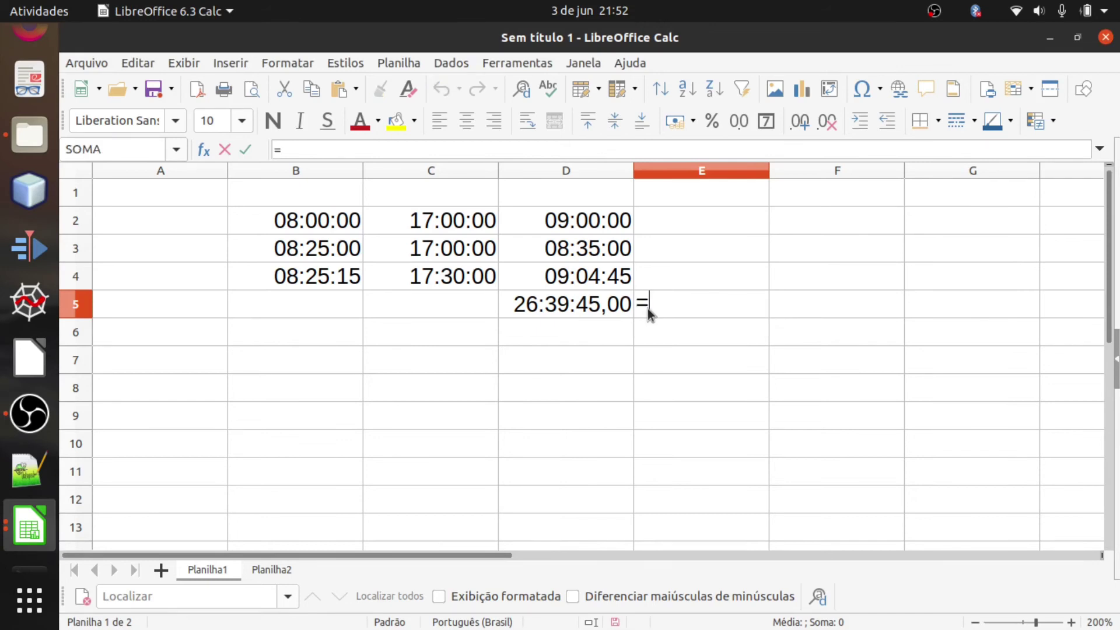
click(560, 306)
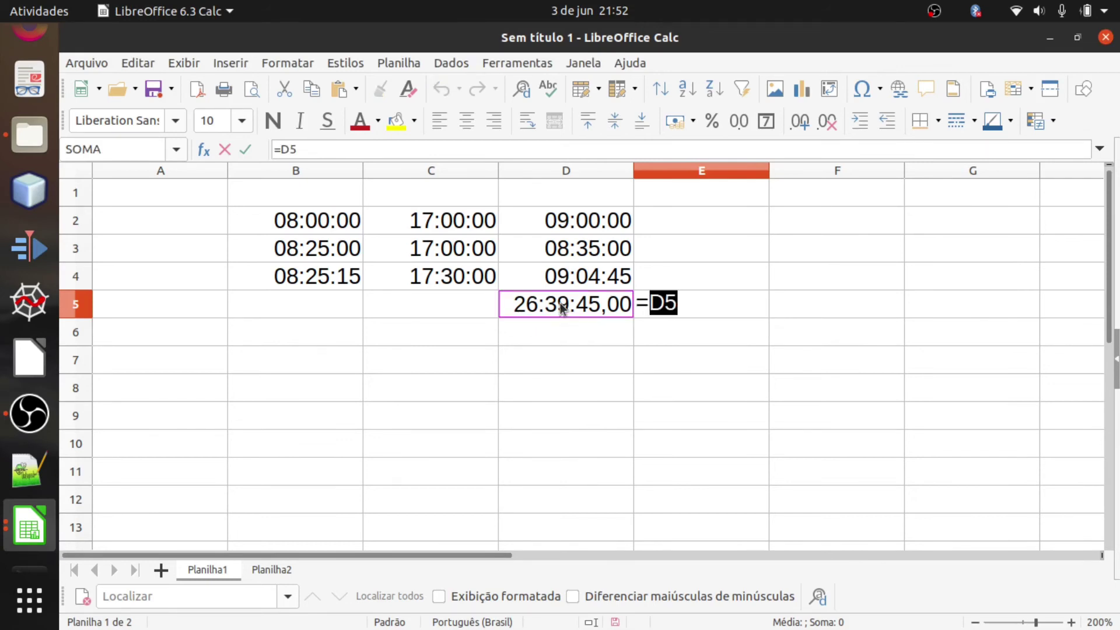
text(*)
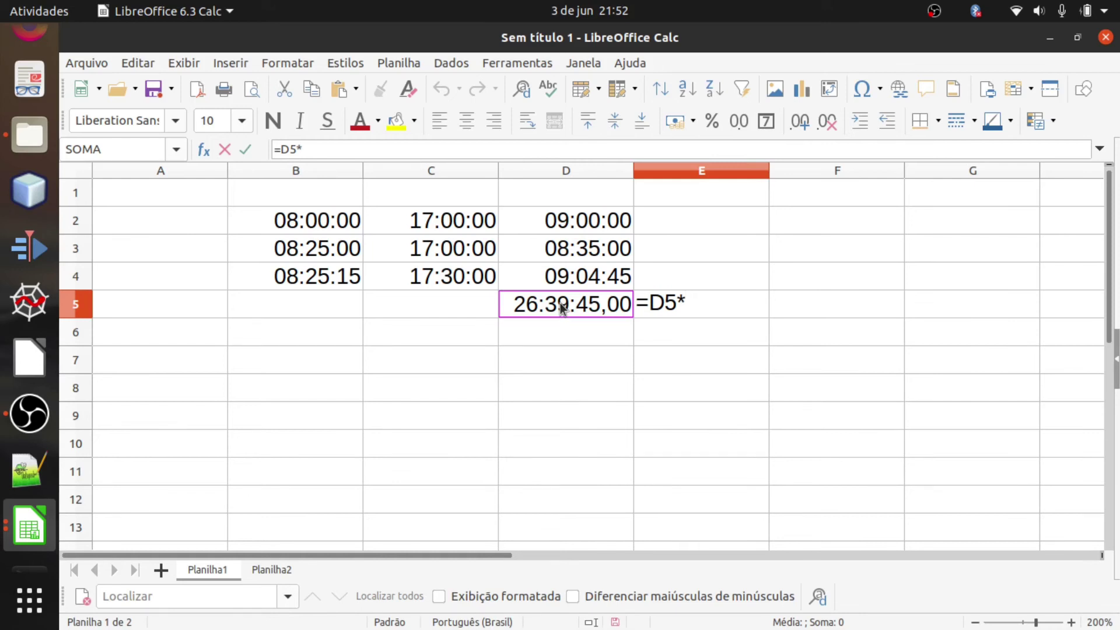
text(4,50)
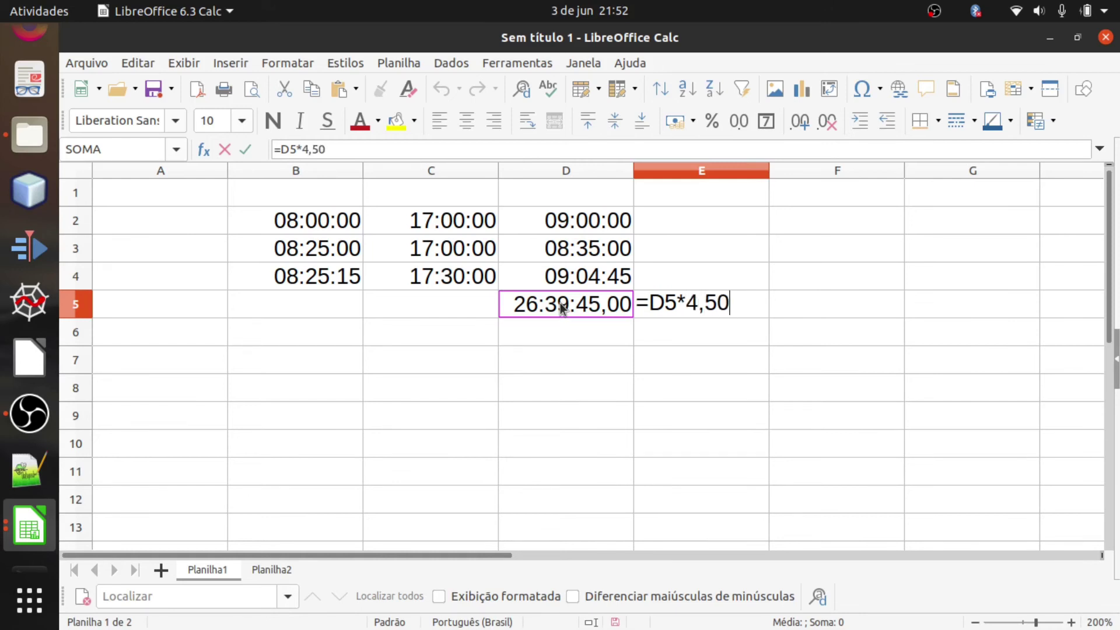
key(Return)
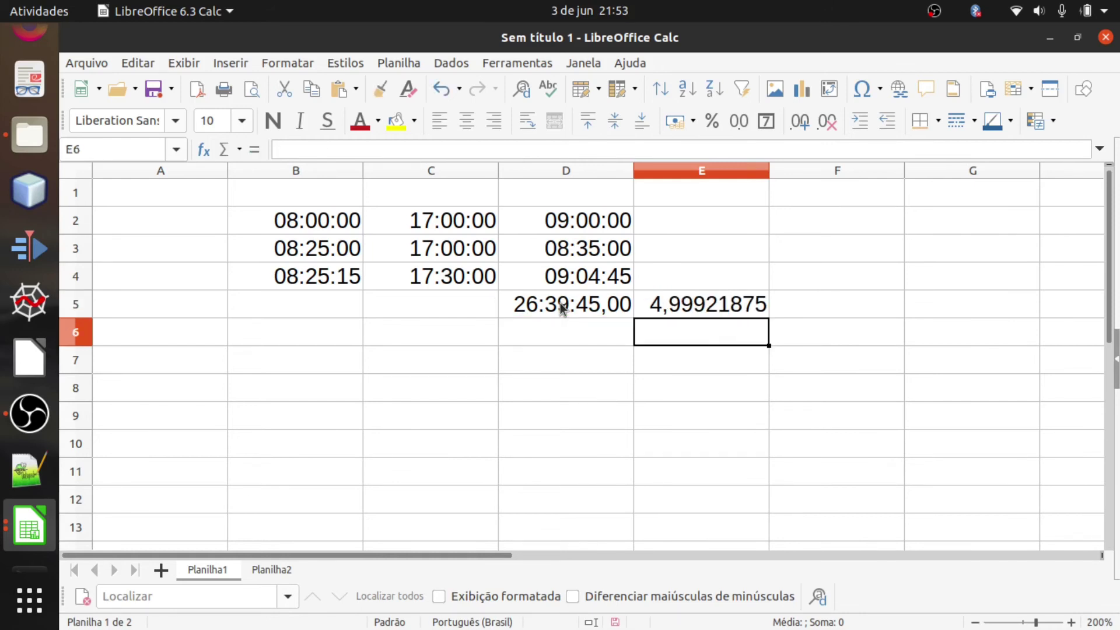
click(699, 300)
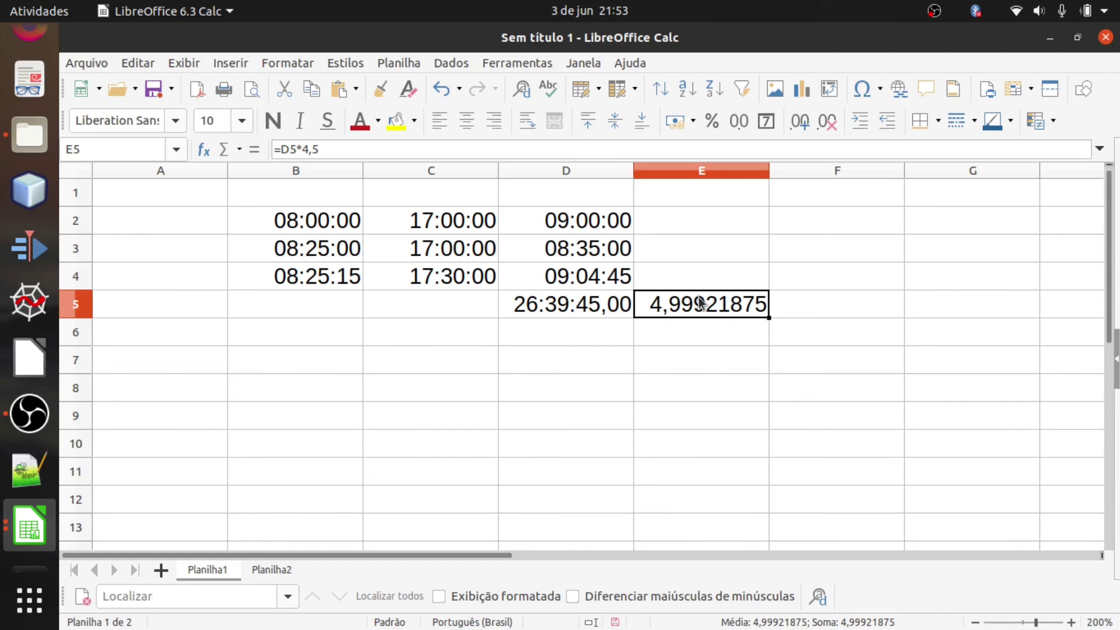
click(675, 120)
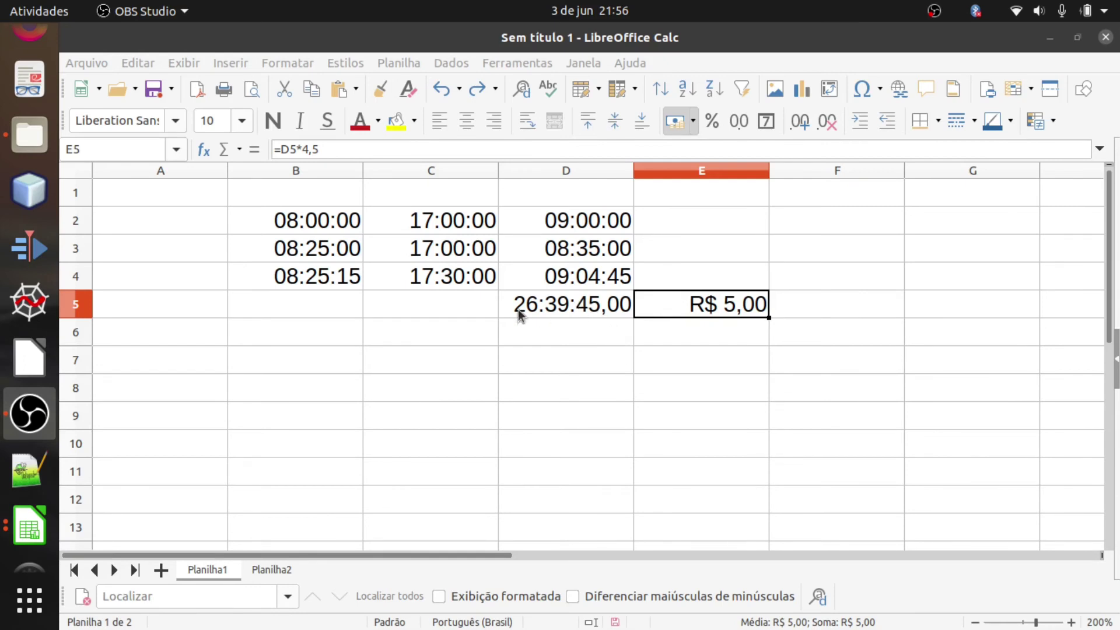
click(548, 309)
click(699, 306)
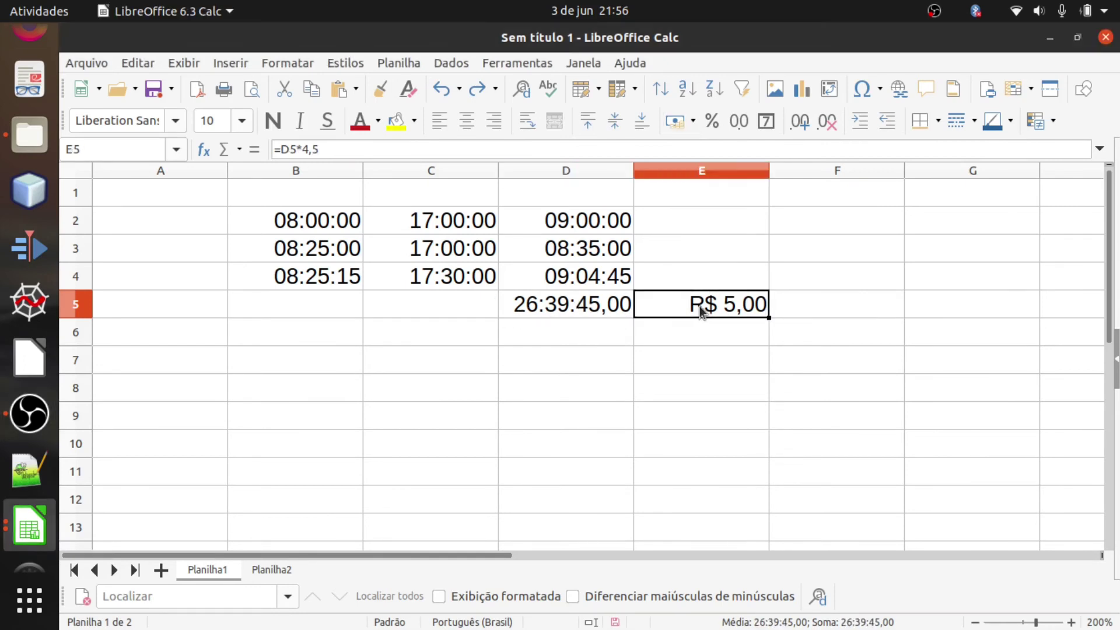
click(304, 150)
drag(304, 149, 320, 149)
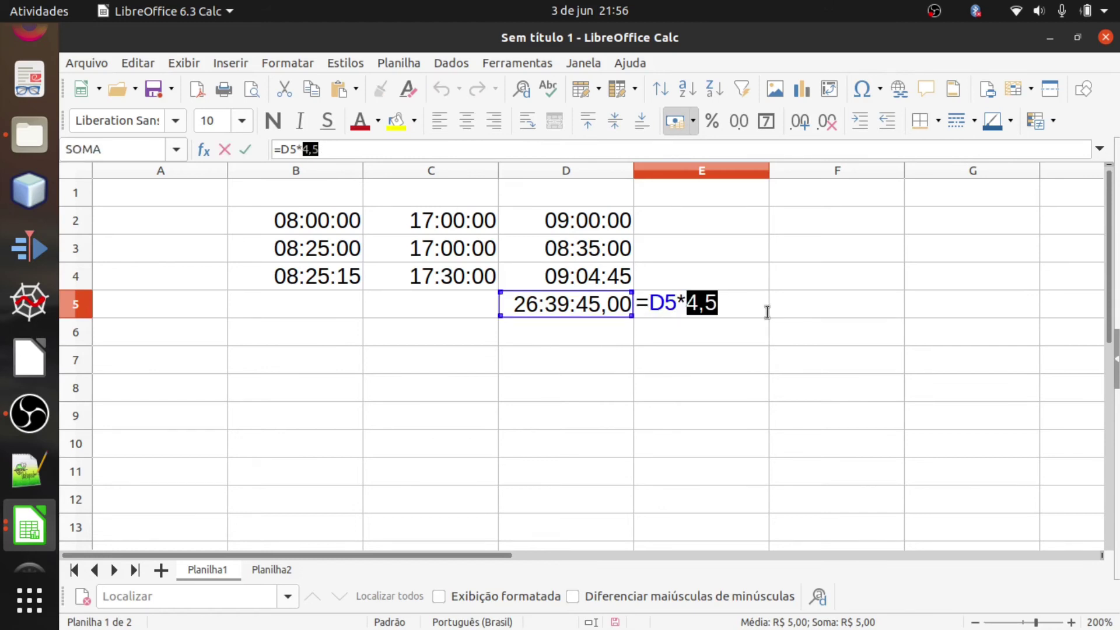
key(Escape)
Change the formula in cell E5 to =(D5*4,5)*24
triple_click(734, 310)
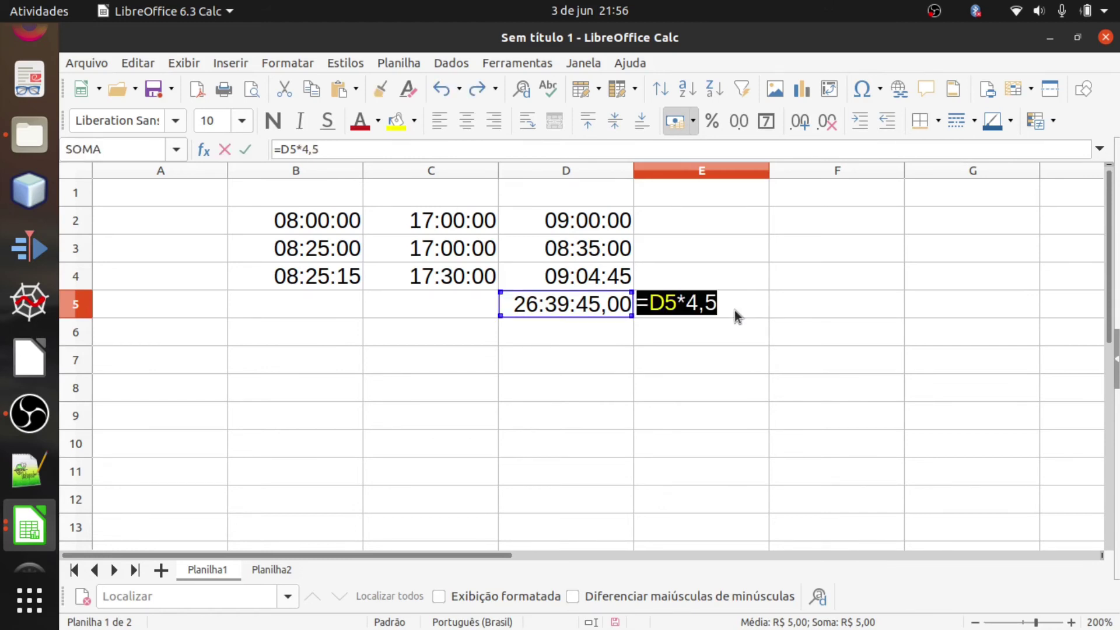
key(Left)
key(Left)
key(Left)
key(Left)
key(Left)
key(Left)
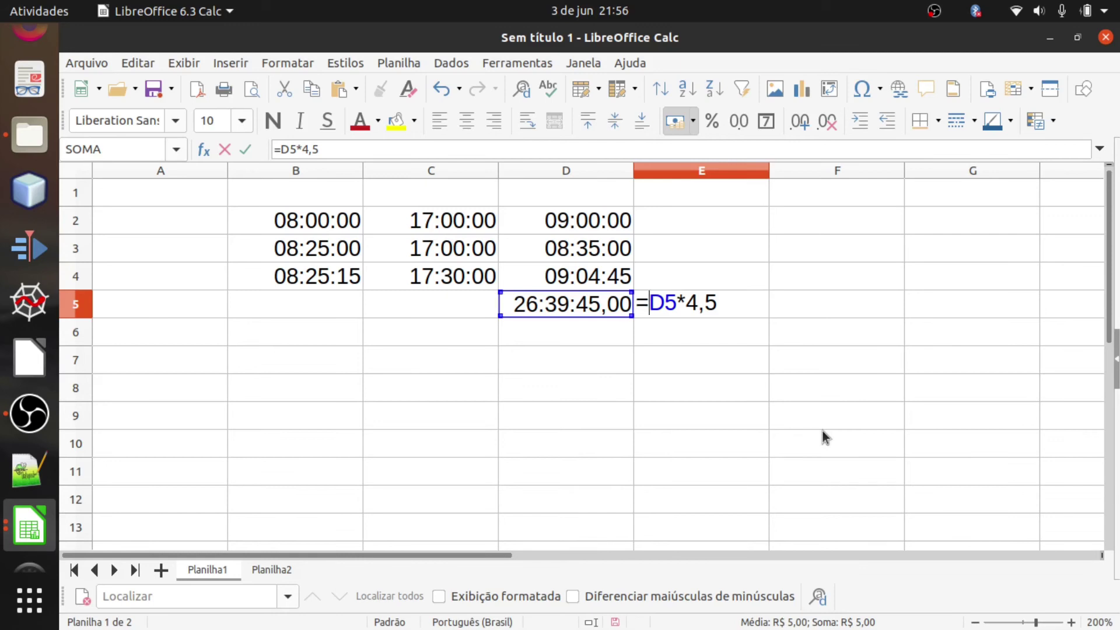
text(()
key(Right)
key(Right)
key(Right)
key(Right)
key(Right)
key(Right)
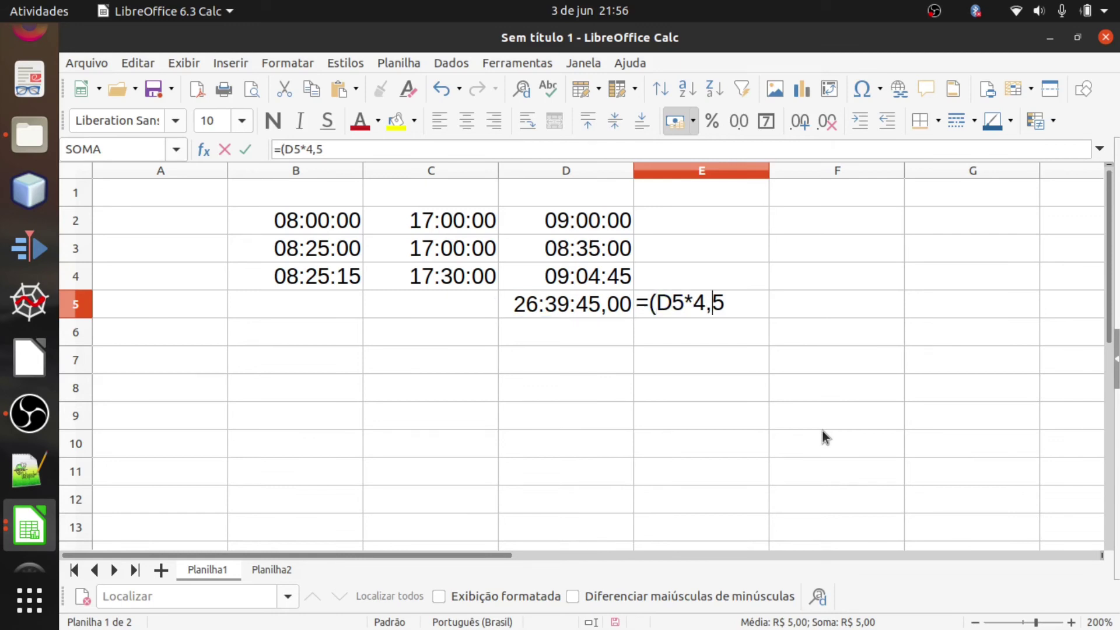
text()*24)
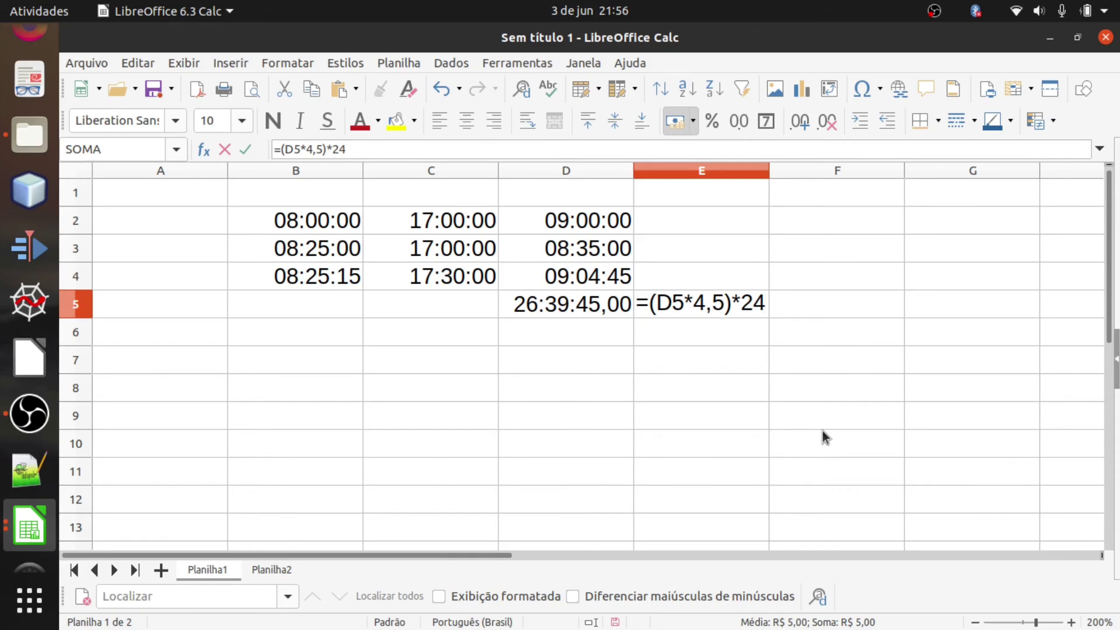
key(Return)
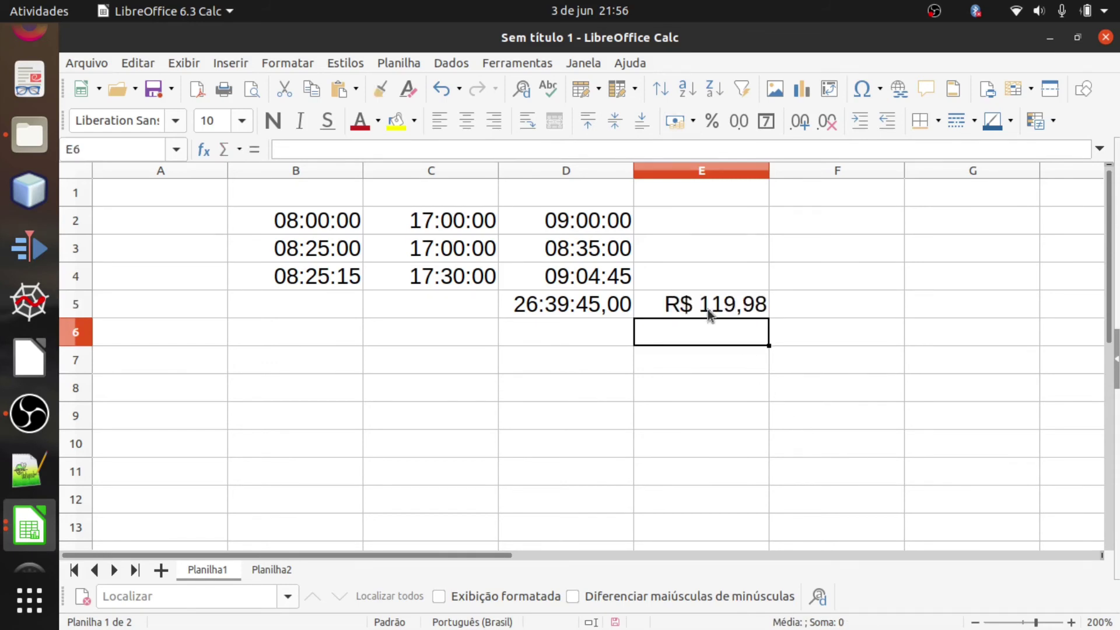
click(708, 309)
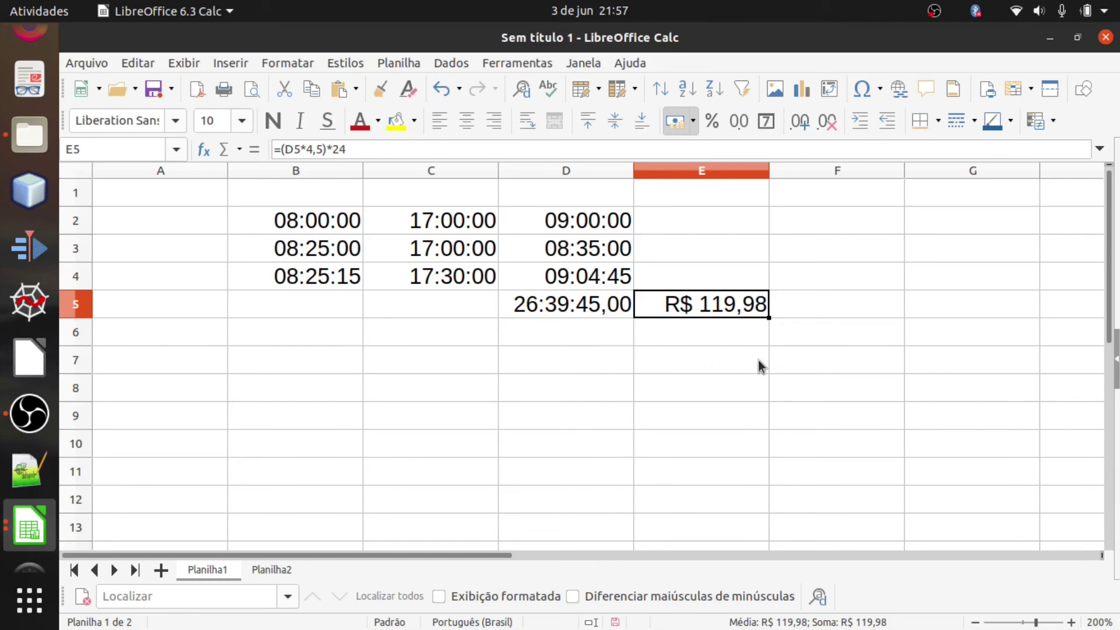
click(527, 331)
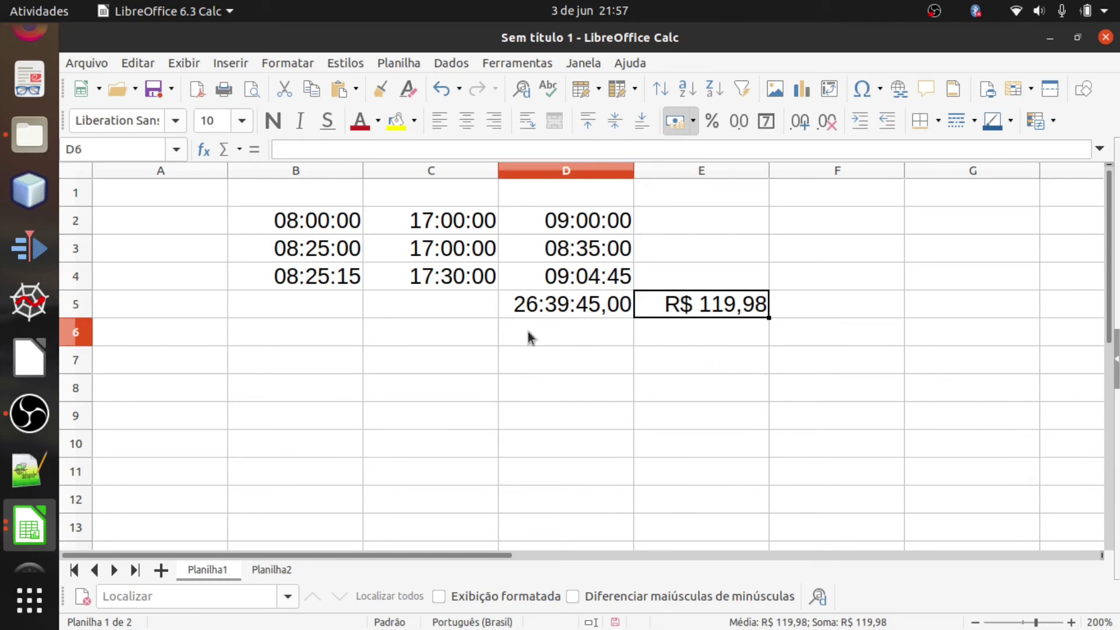
click(516, 227)
click(537, 279)
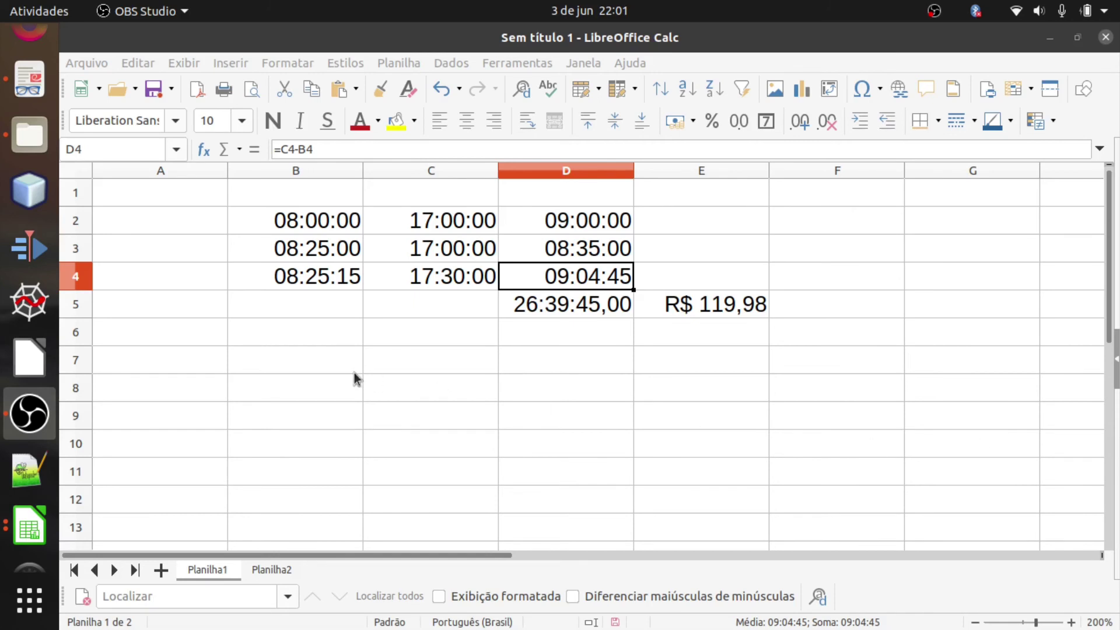
Delete all contents of the range A1:E7 with the Excluir tudo option
click(195, 222)
click(149, 200)
drag(175, 199, 754, 362)
key(BackSpace)
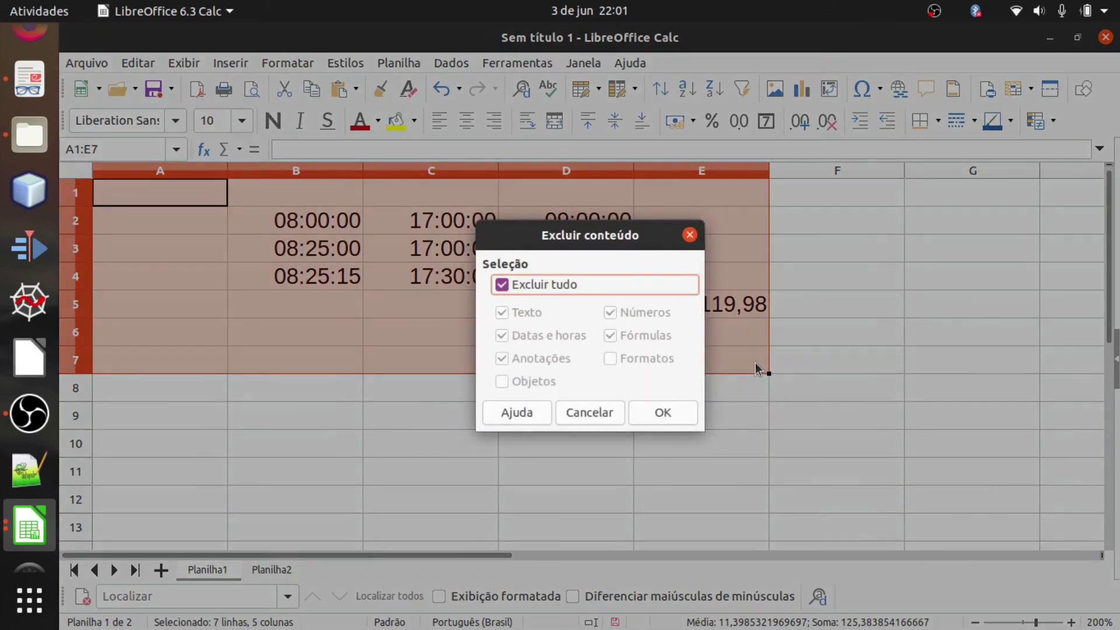
key(Return)
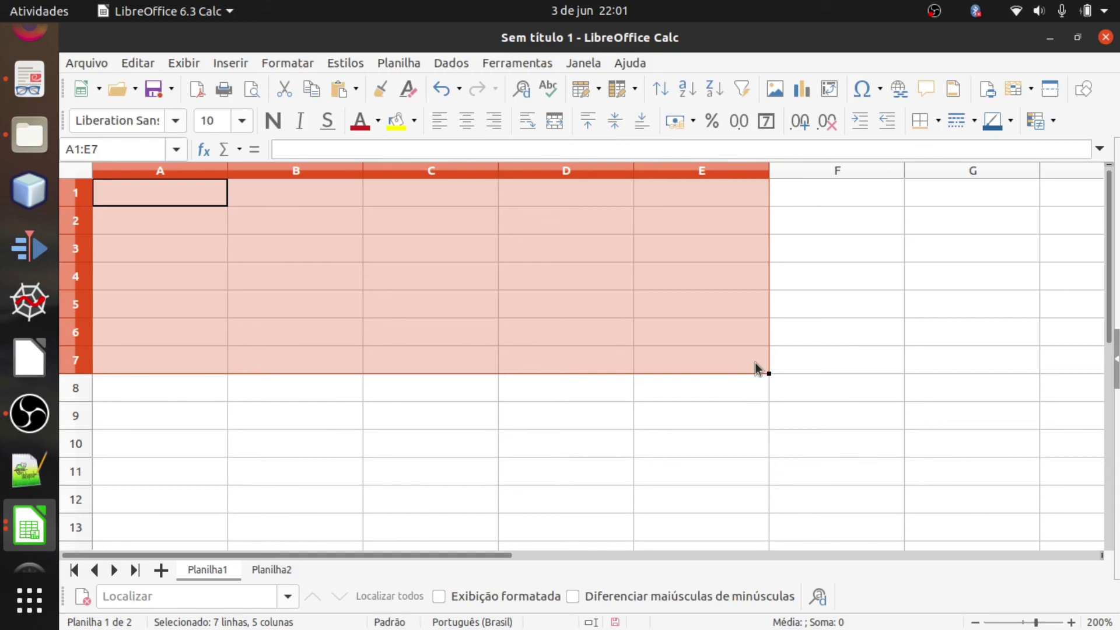
click(334, 450)
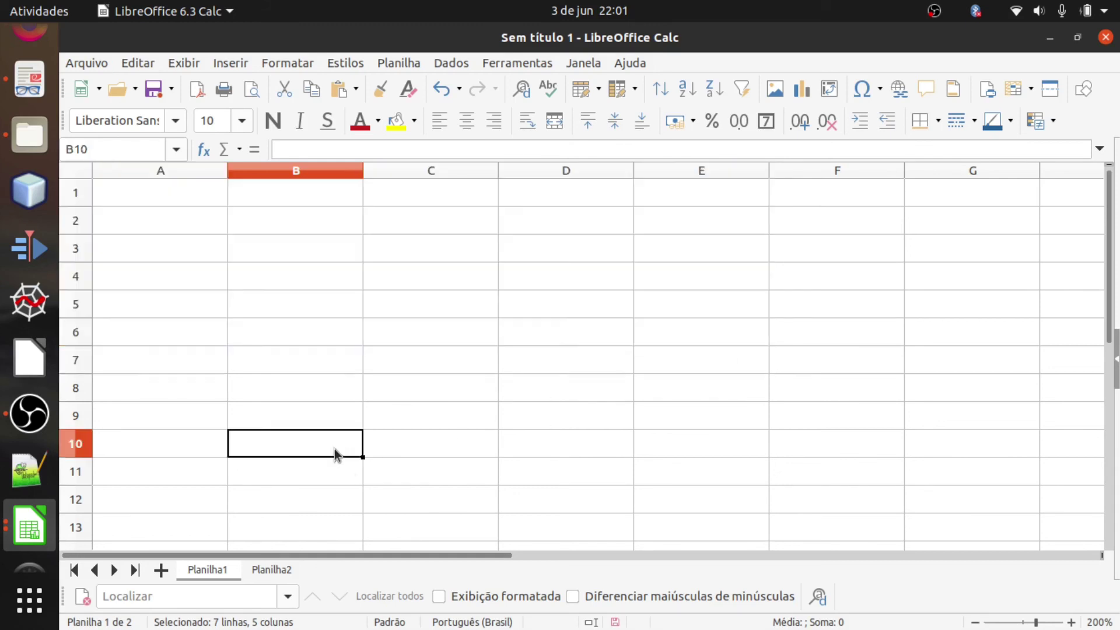
click(156, 250)
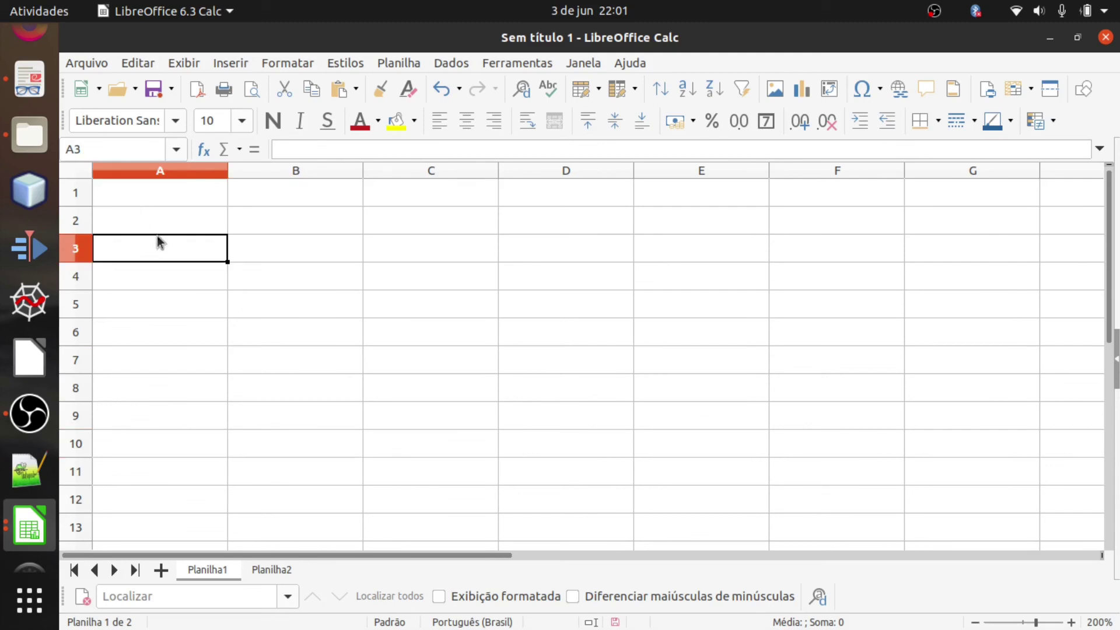
click(141, 198)
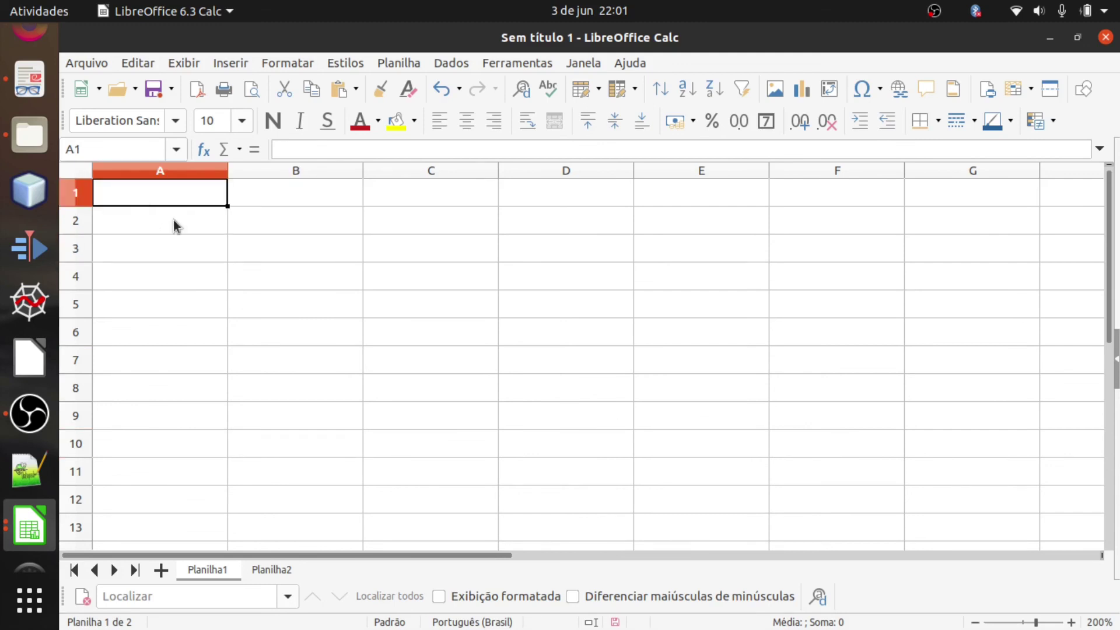
key(alt+Tab)
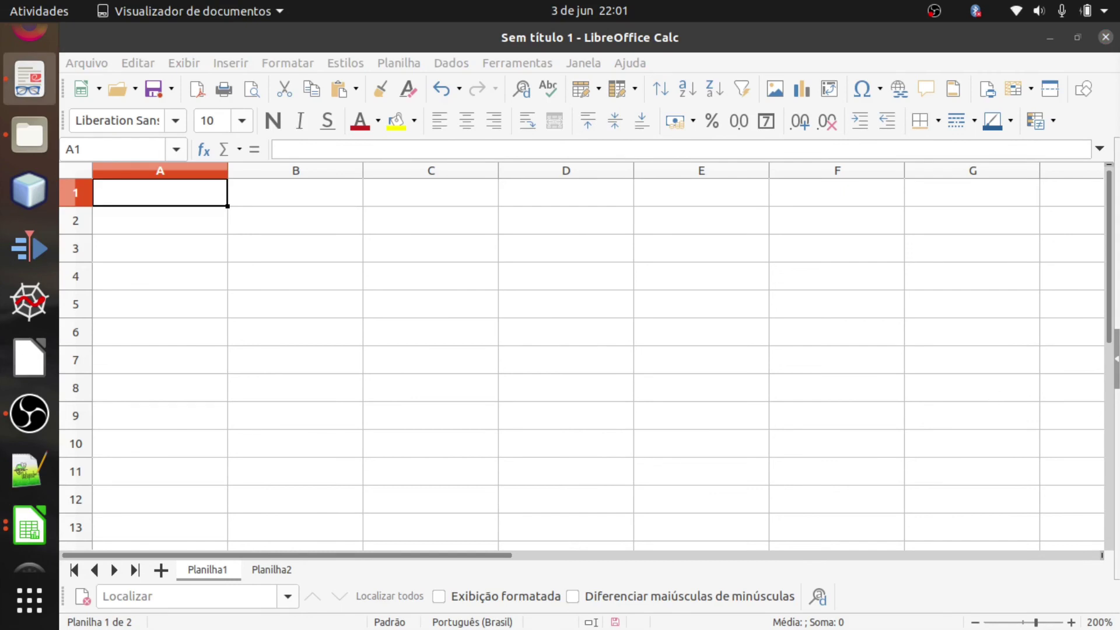
Enter the heading "Feriados" in cell A1
click(171, 201)
double_click(172, 201)
text(f)
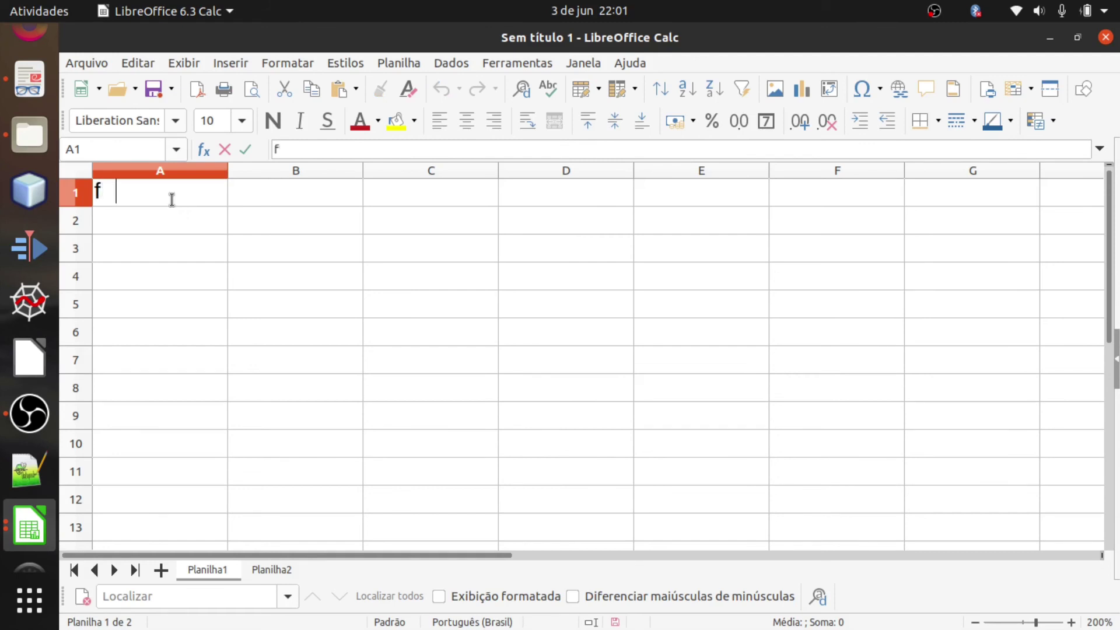
text(ERIADOS)
key(BackSpace)
key(BackSpace)
key(BackSpace)
key(BackSpace)
key(BackSpace)
key(BackSpace)
key(BackSpace)
key(BackSpace)
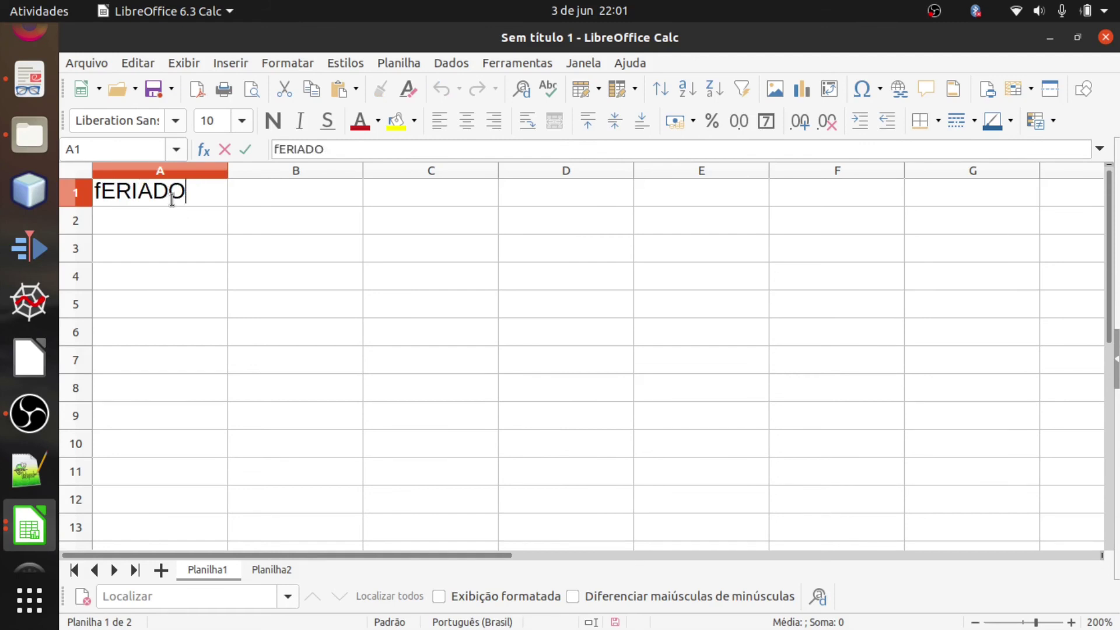
text(Feriados)
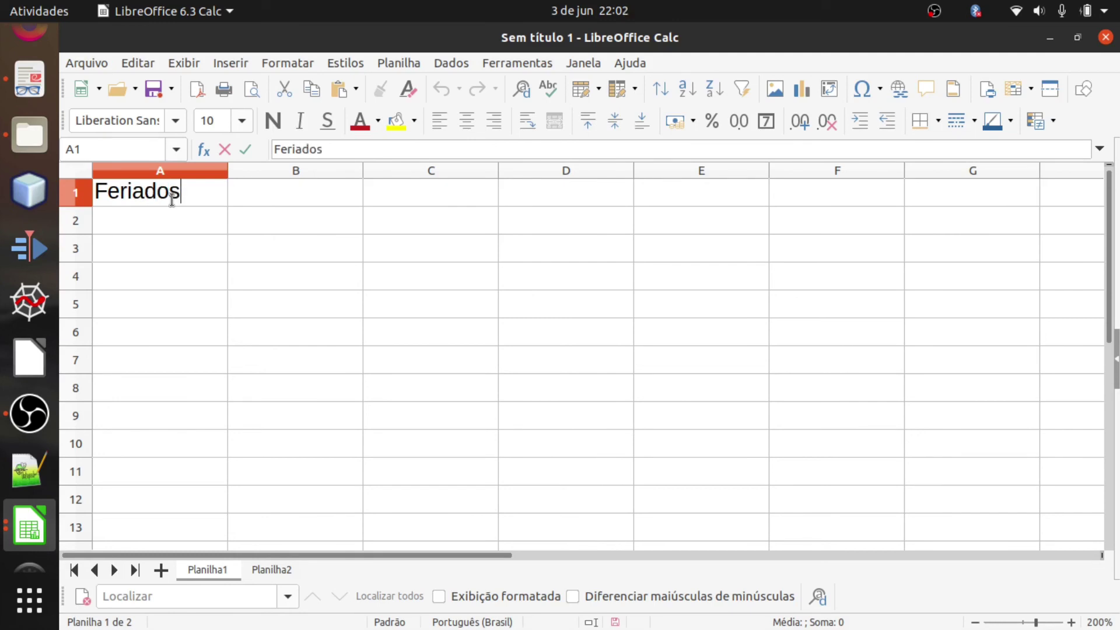
Enter the holiday dates 01/01/2020, 15/01/2020 and 15/02/2020 in cells A2 to A4
click(180, 229)
text(01/)
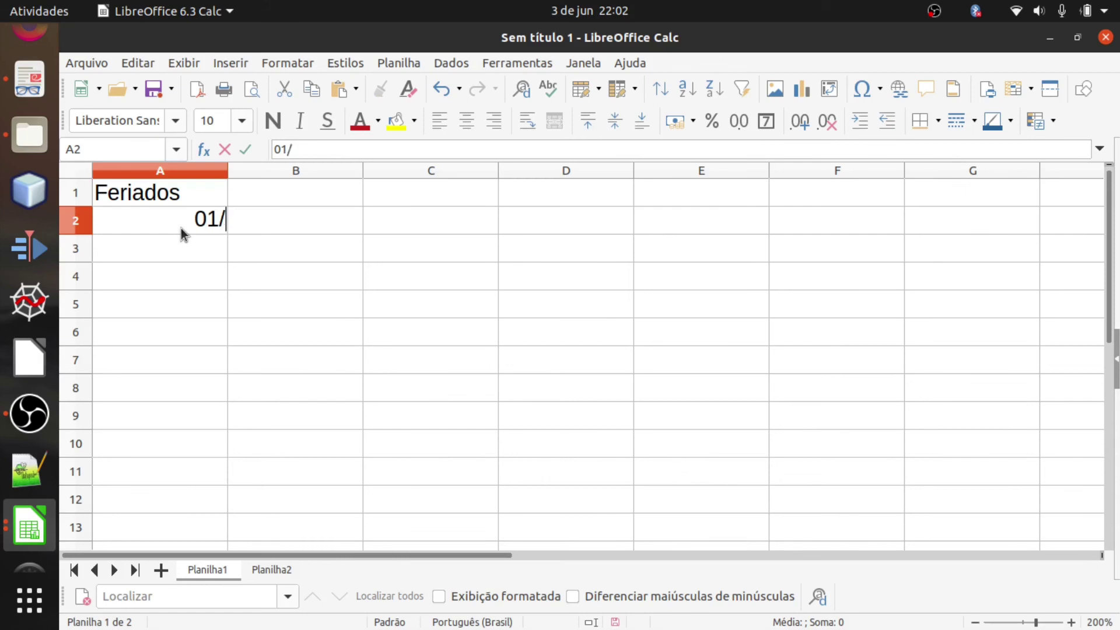
text(01/)
text(2)
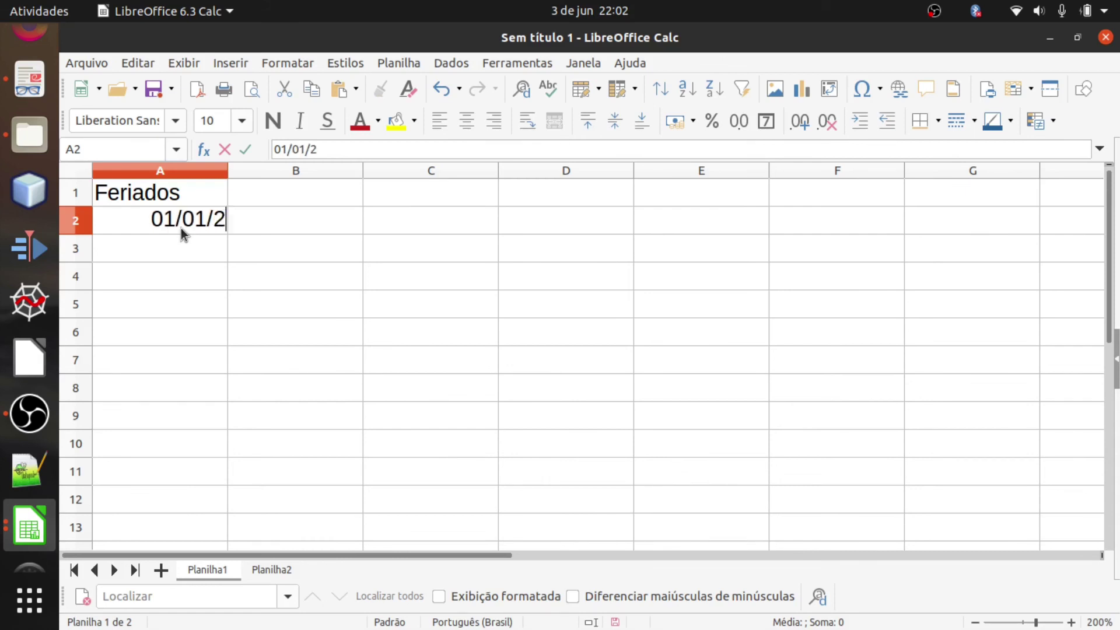
text(020)
key(Return)
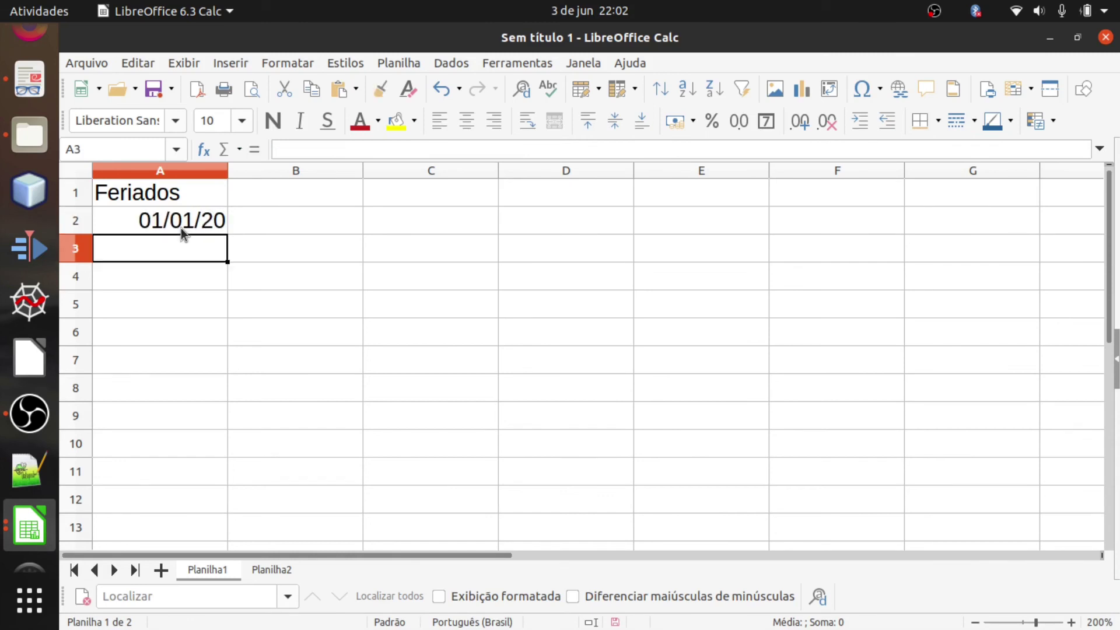
text(15)
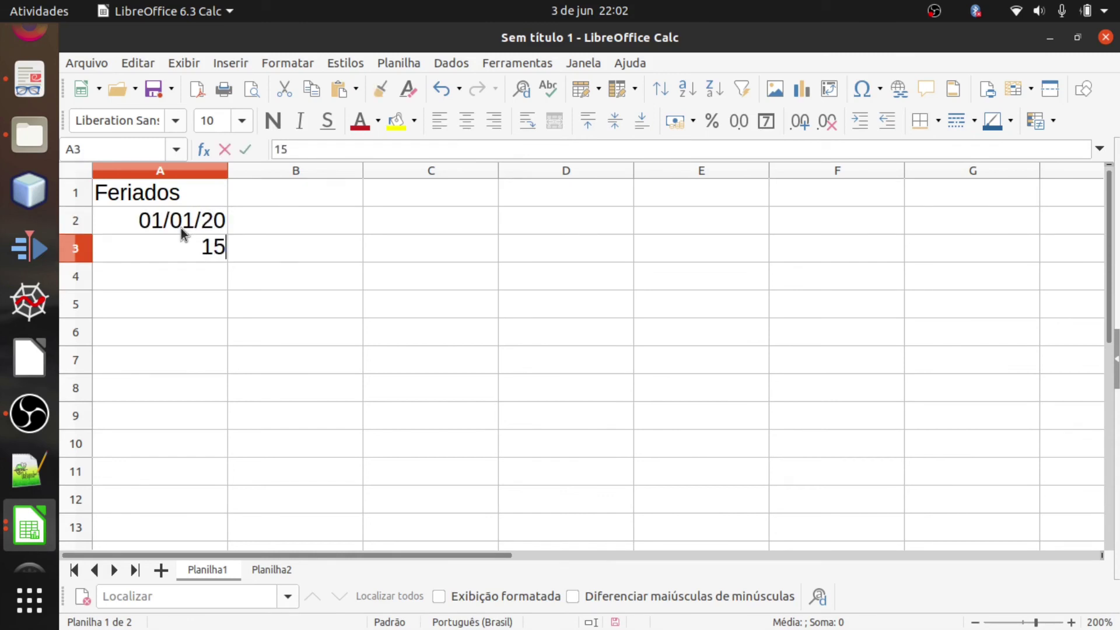
text(/01/2020)
key(Return)
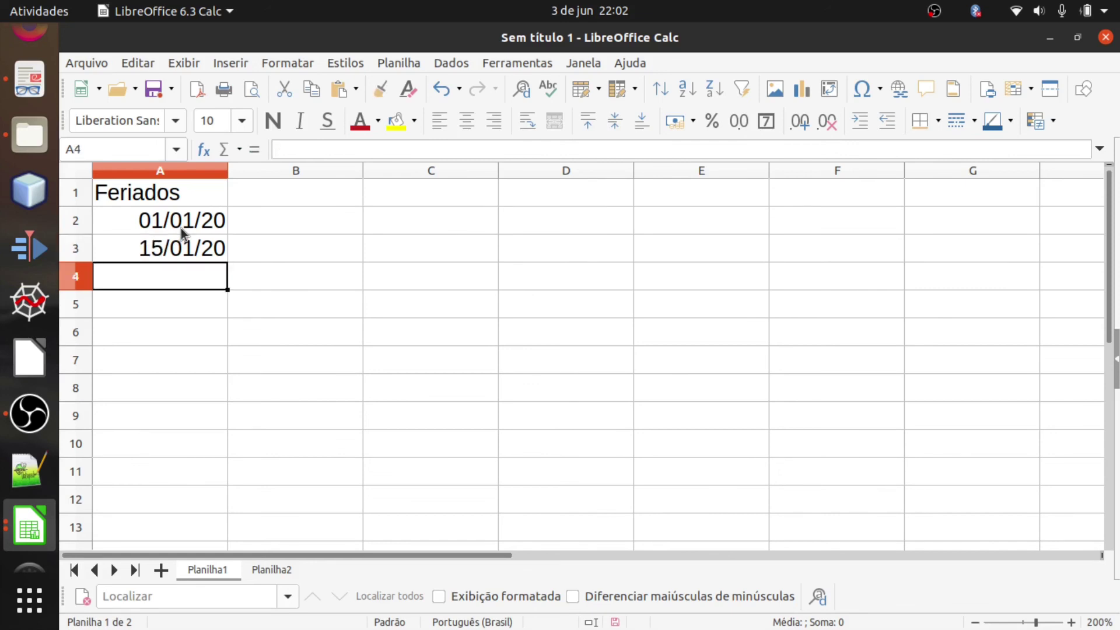
text(15/02/20)
key(Return)
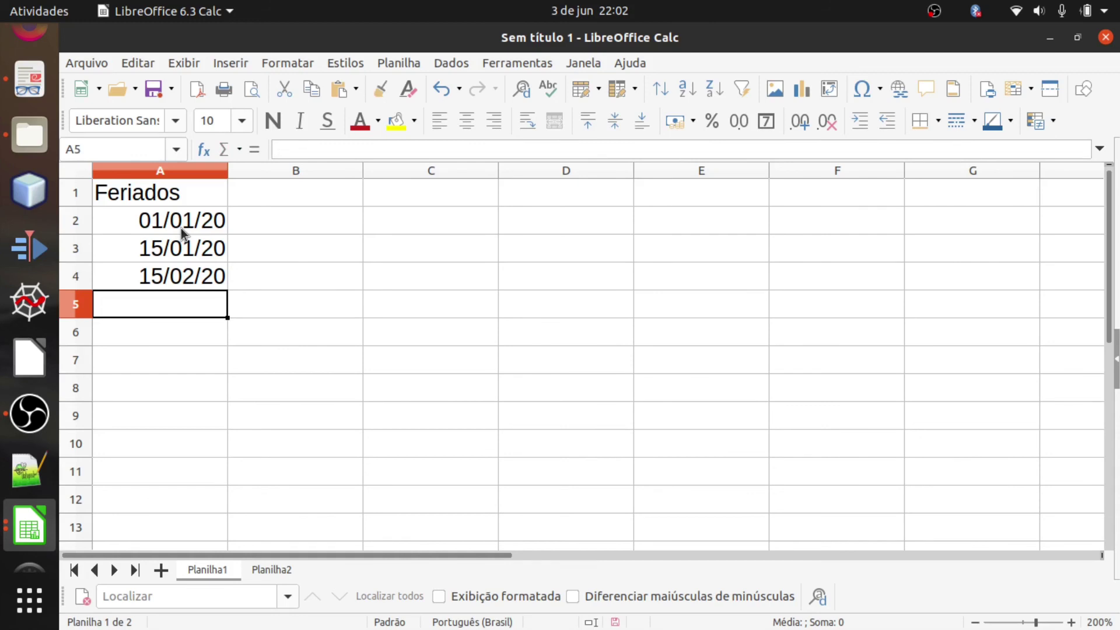
Review the holiday dates in column A cell by cell
key(Down)
key(Up)
key(Up)
key(Up)
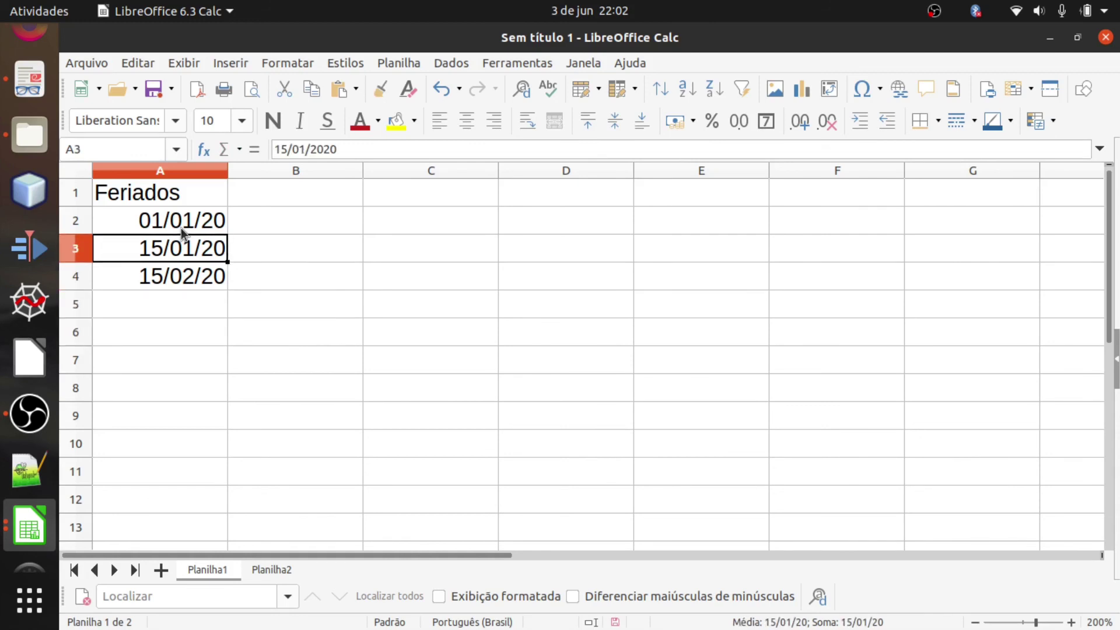
key(Up)
key(Up)
key(Down)
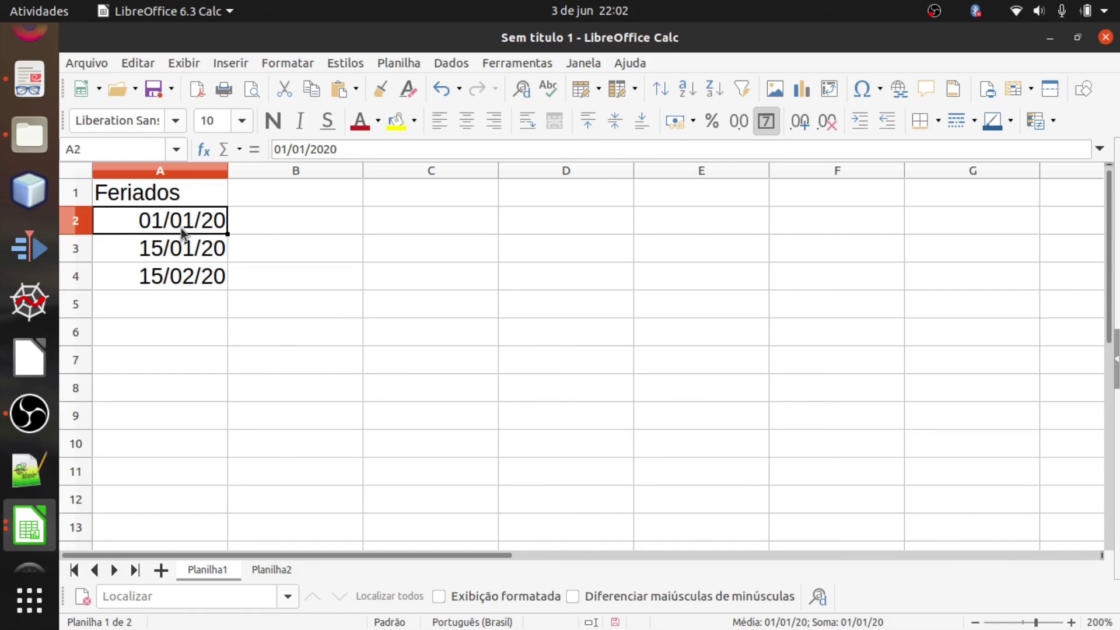
key(Down)
key(Down)
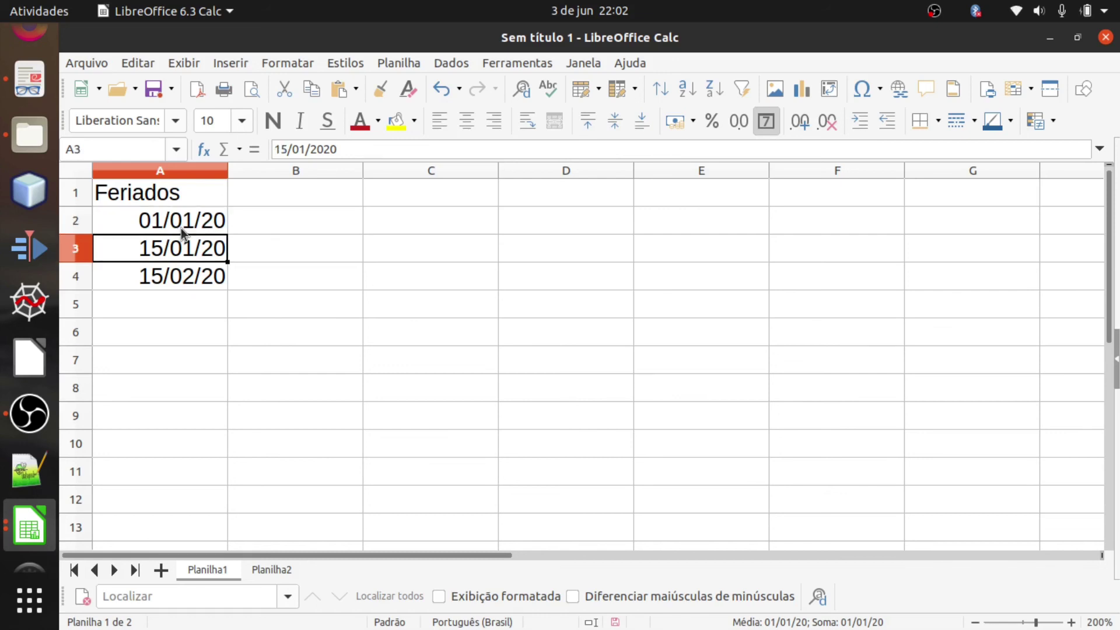
key(Down)
key(Down)
key(Down)
key(Up)
key(Up)
key(Up)
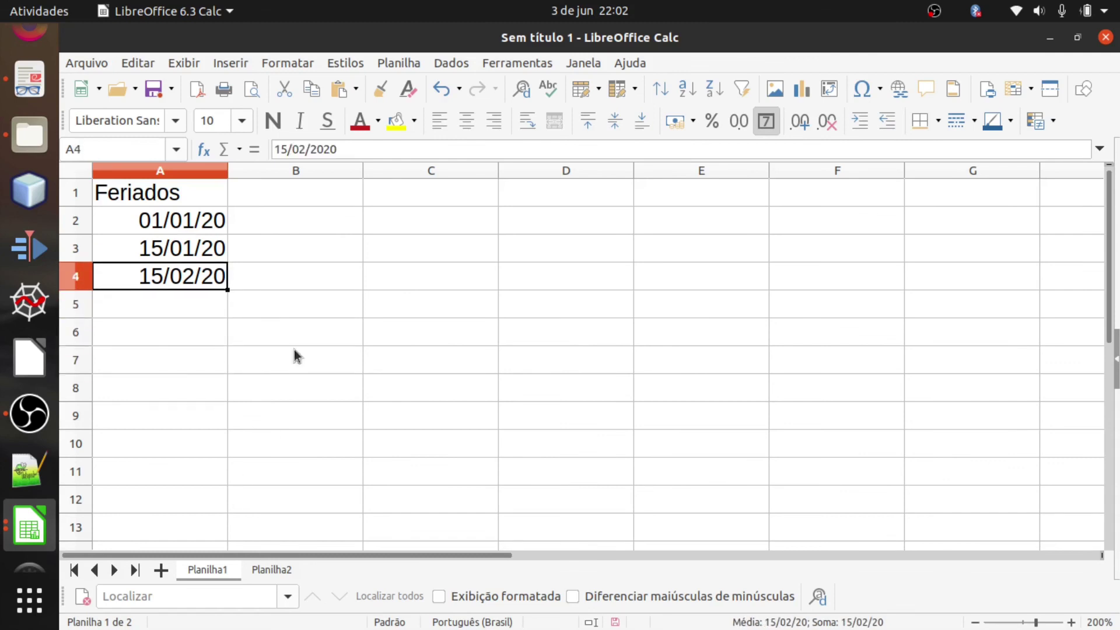
Enter the headings "Início" in cell B1 and "Fim" in cell C1
click(313, 201)
click(396, 211)
click(352, 201)
text(I)
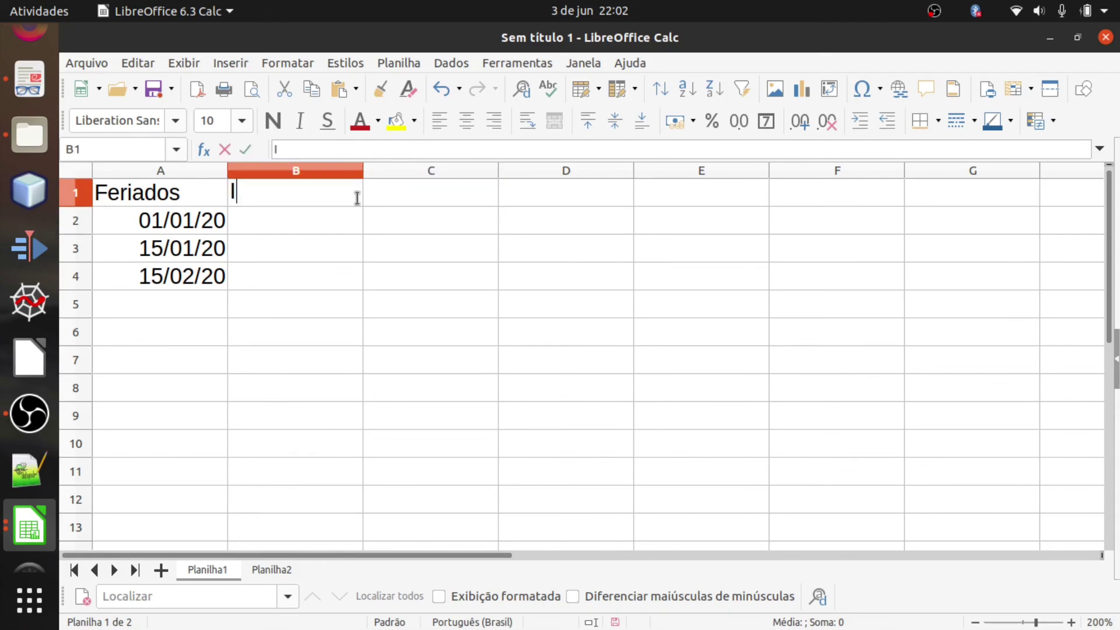
text(np)
key(BackSpace)
text(´ício)
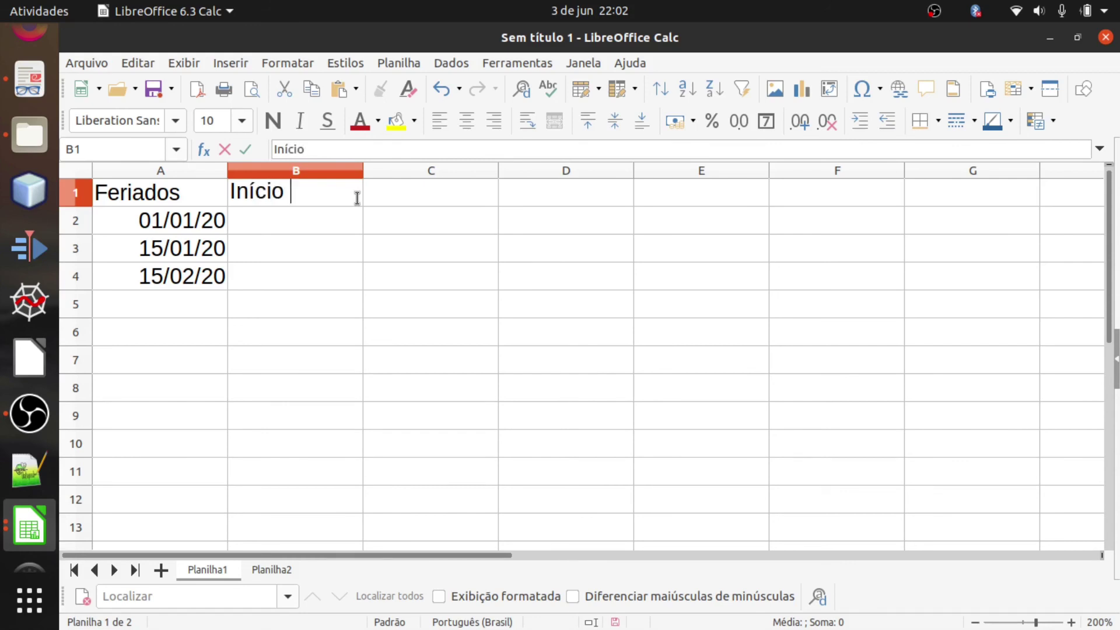
key(Tab)
text(Fim do)
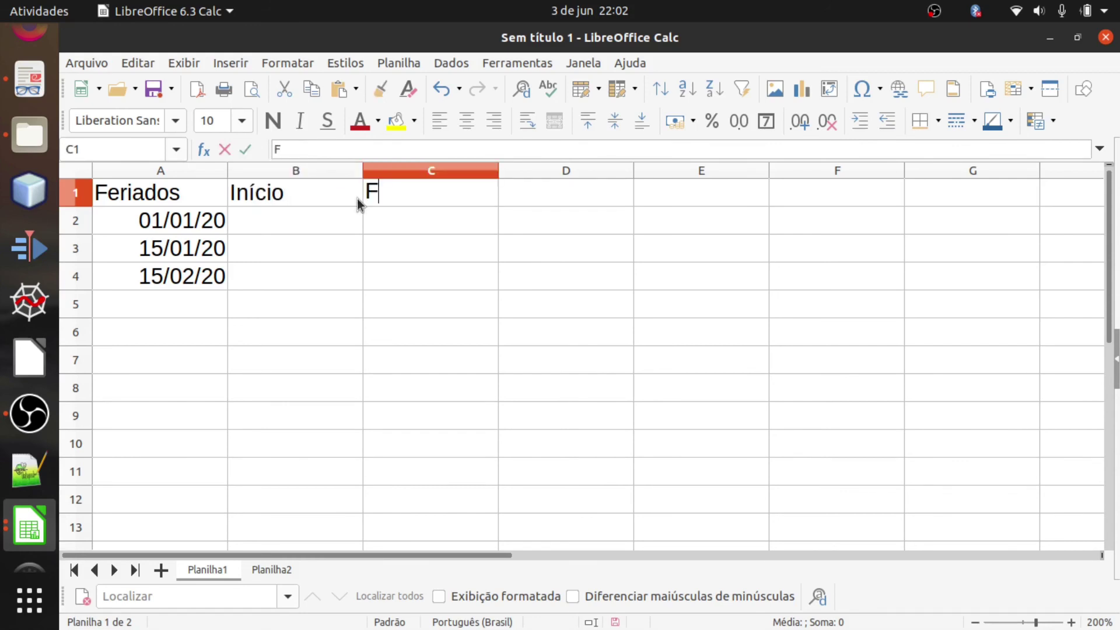
key(BackSpace)
key(BackSpace)
key(BackSpace)
Enter the start date 01/01/2020 in cell B2 and the end date 28/01/2020 in cell C2
click(323, 221)
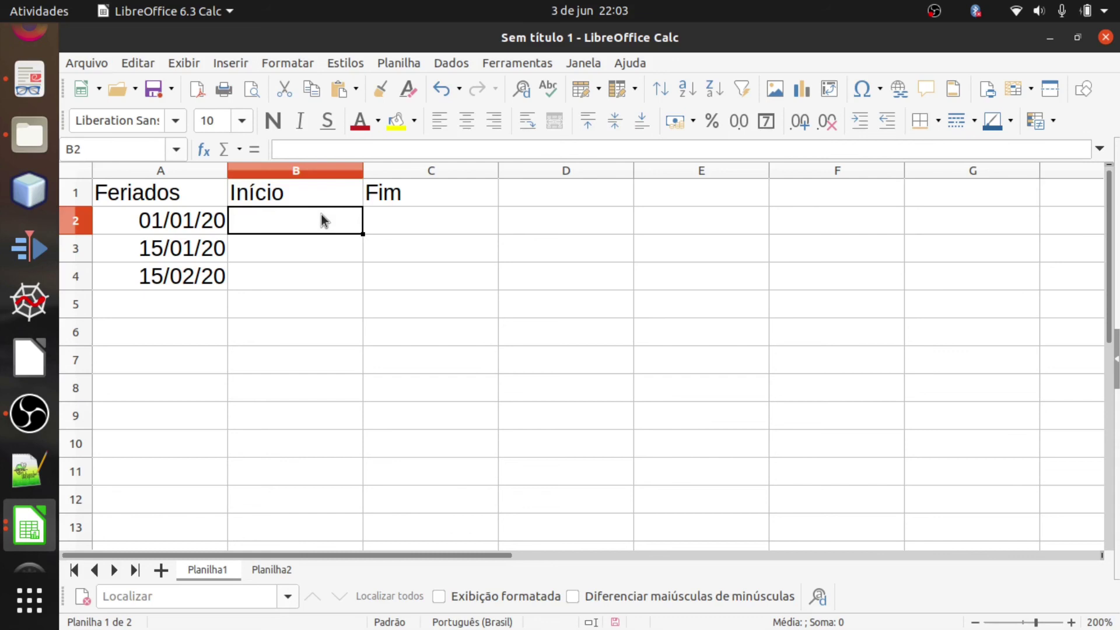
text(01)
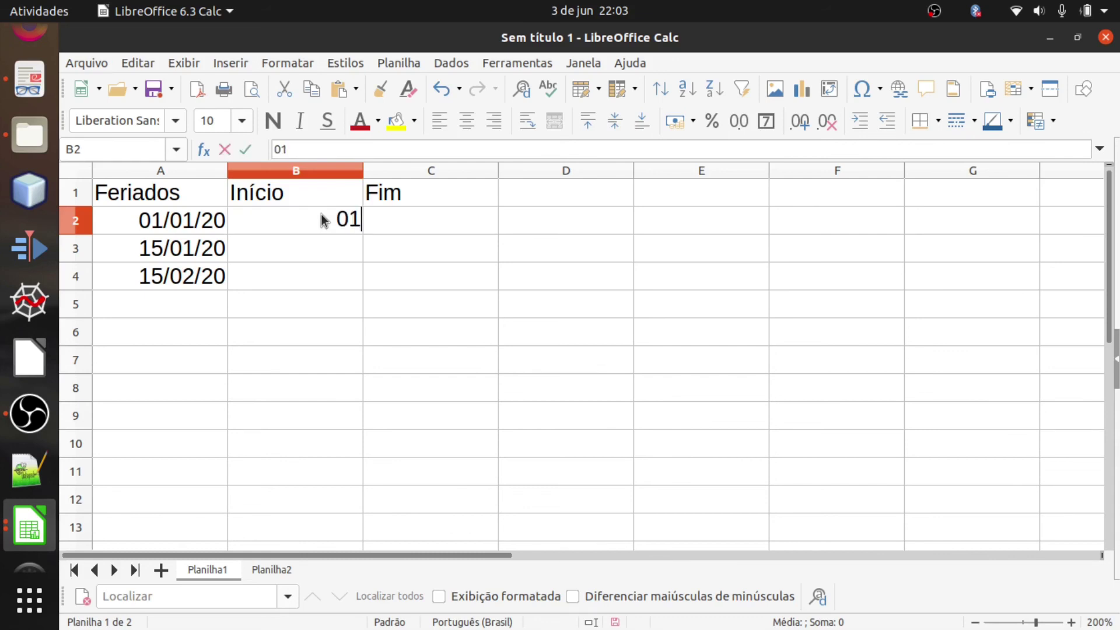
text(/01/2020)
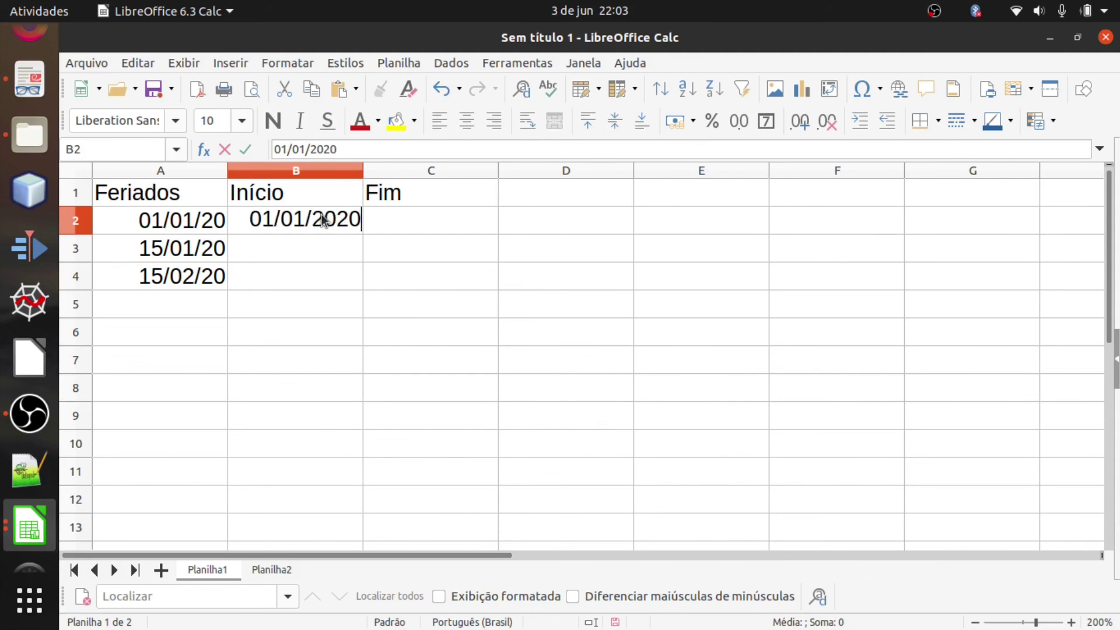
key(Return)
key(Up)
key(Right)
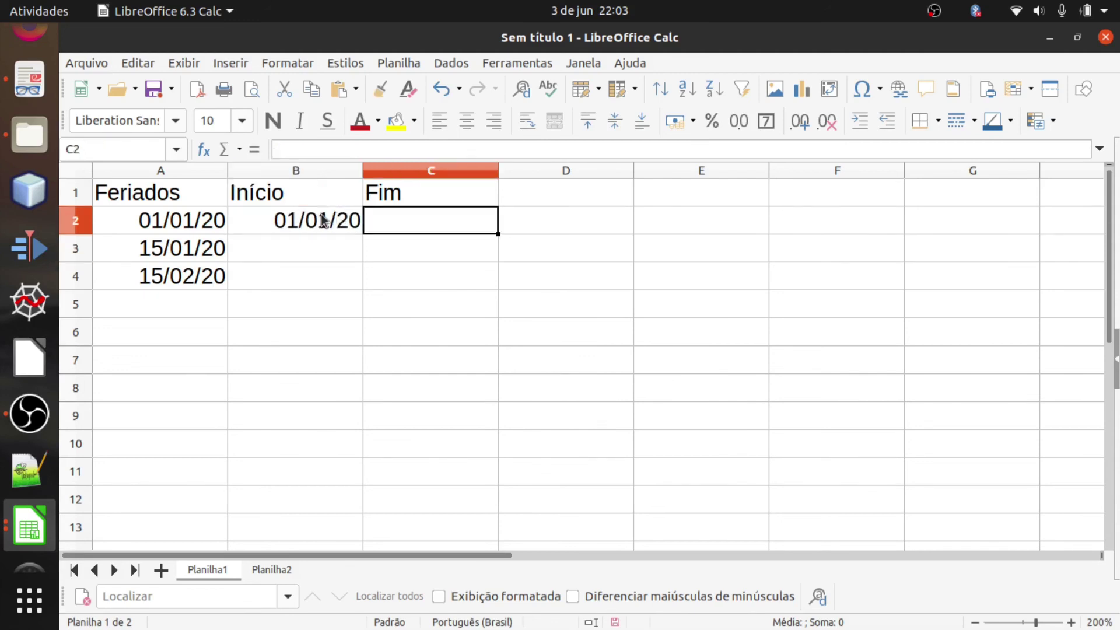
text(28)
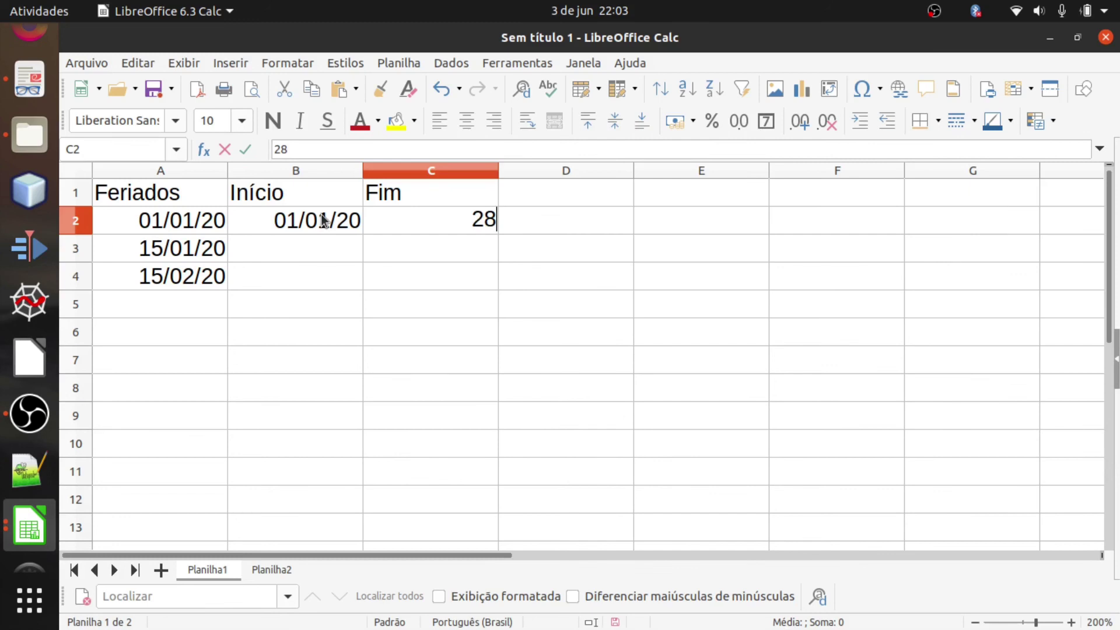
text(/01/)
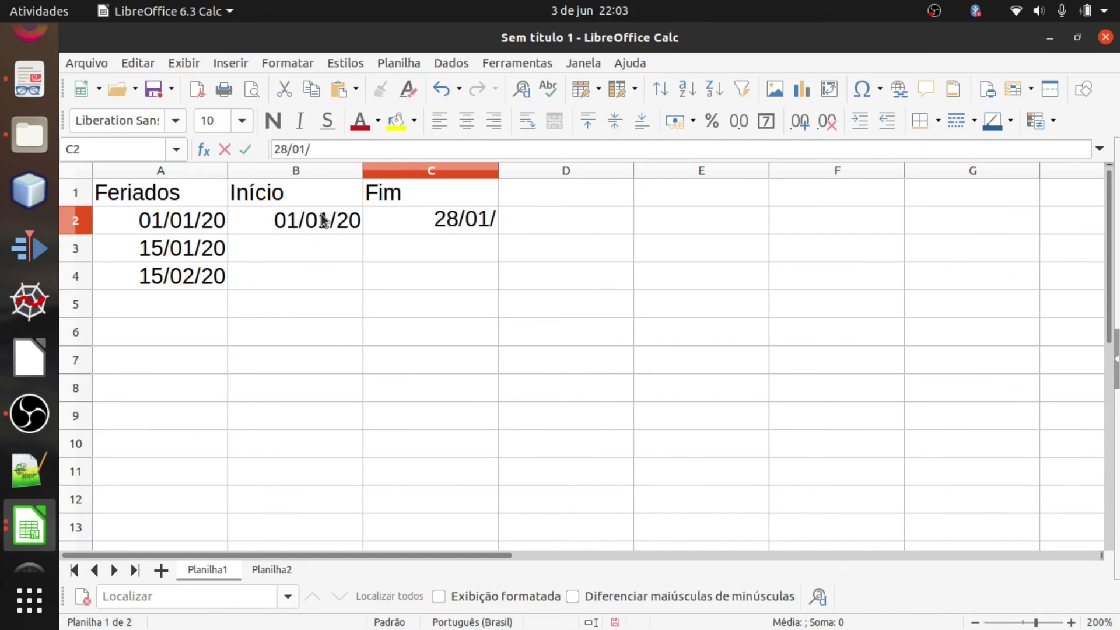
text(2020)
key(Return)
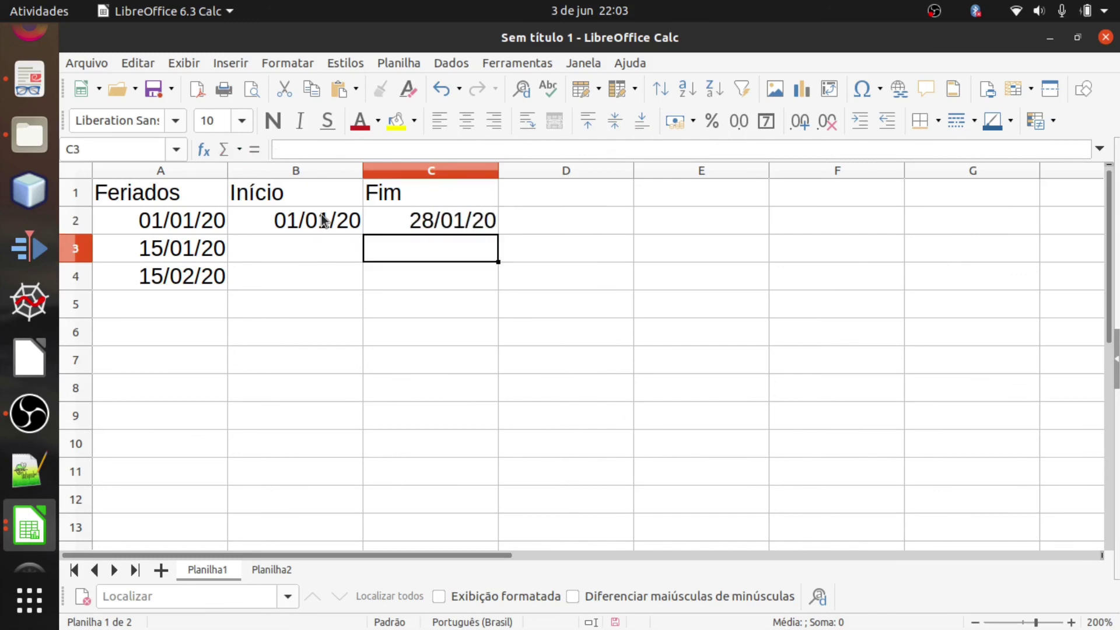
Calculate the working days between the start and end dates, excluding the holidays, in cell D2 with =DIATRABALHOTOTAL(B2;C2;A2:A4)
click(576, 219)
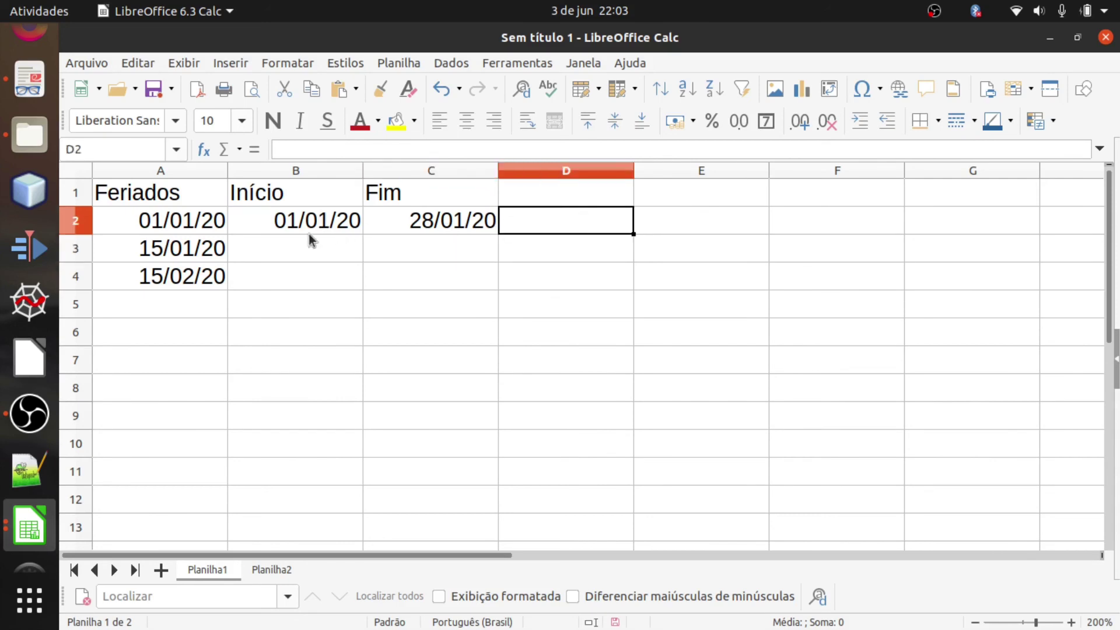
click(424, 224)
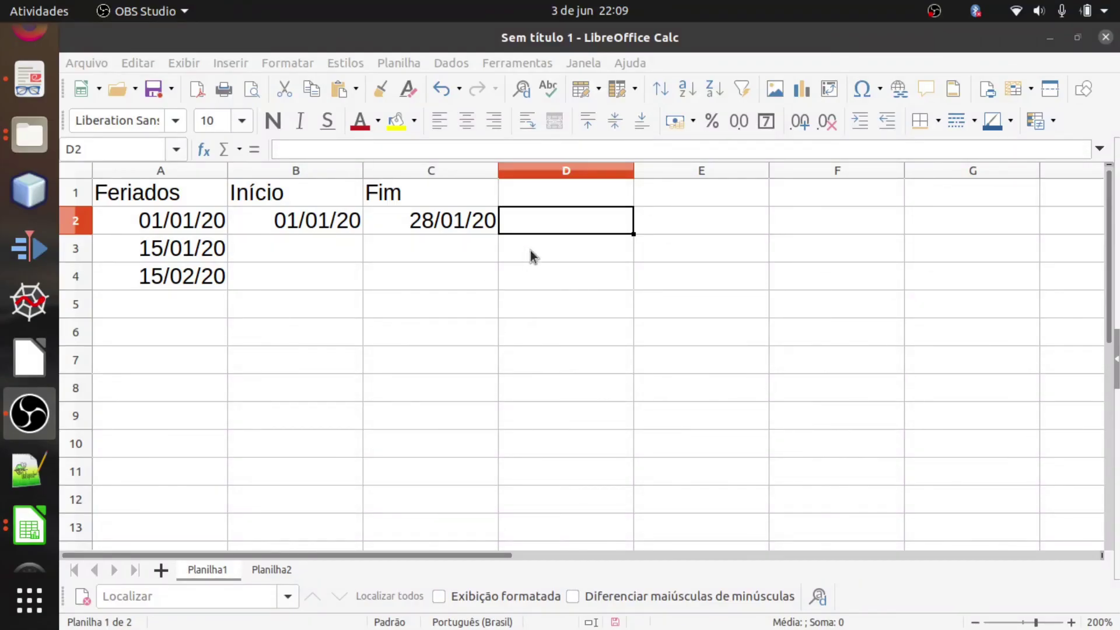
click(524, 224)
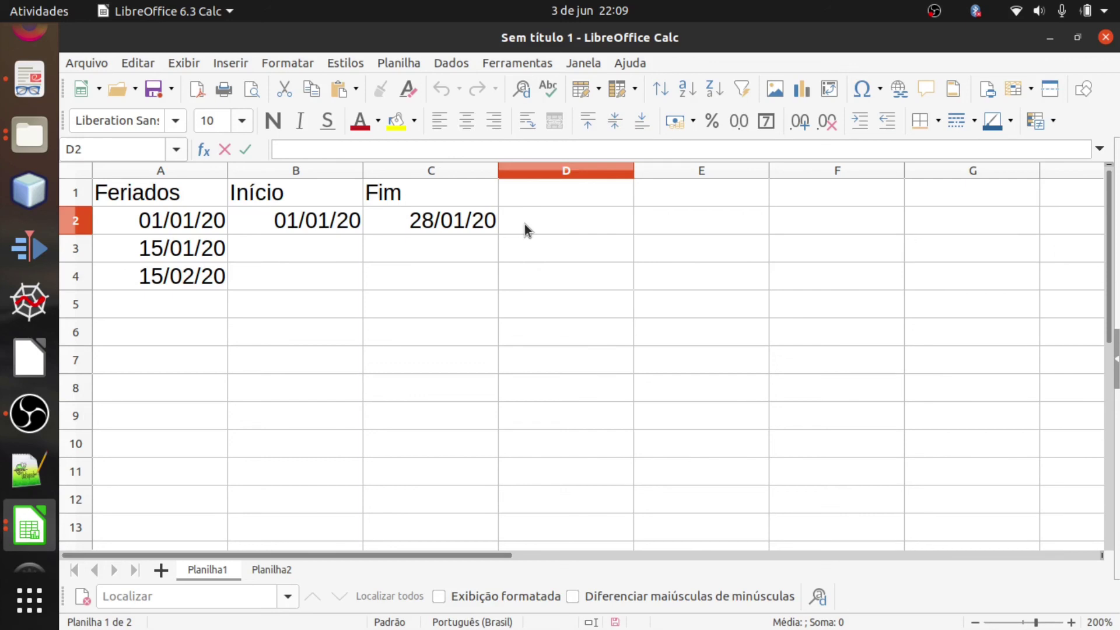
text(=)
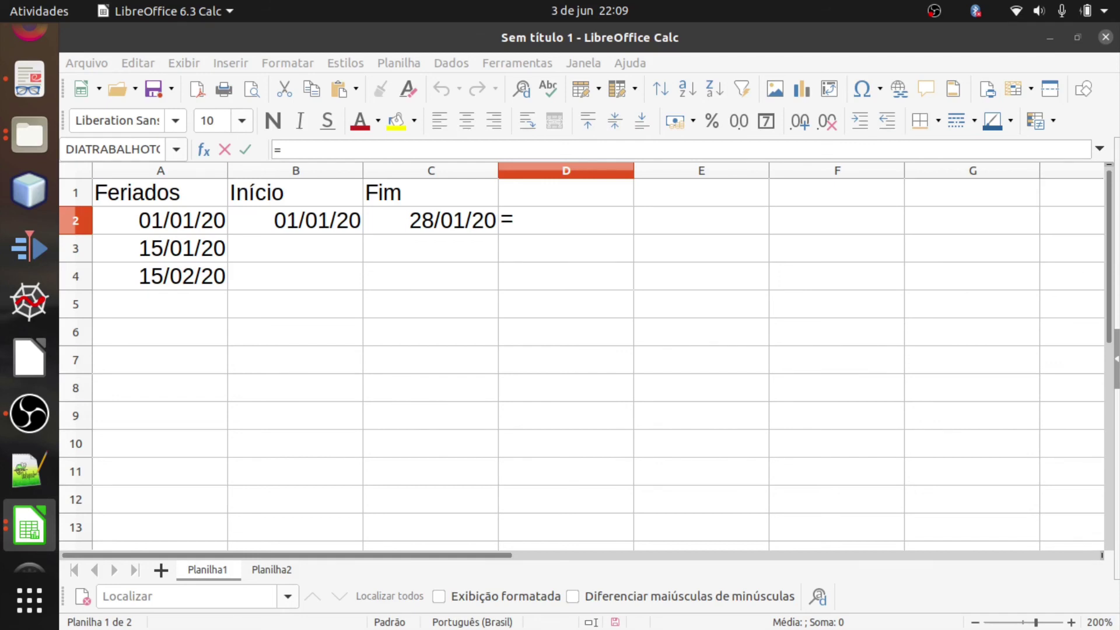
click(532, 220)
text(DIAT)
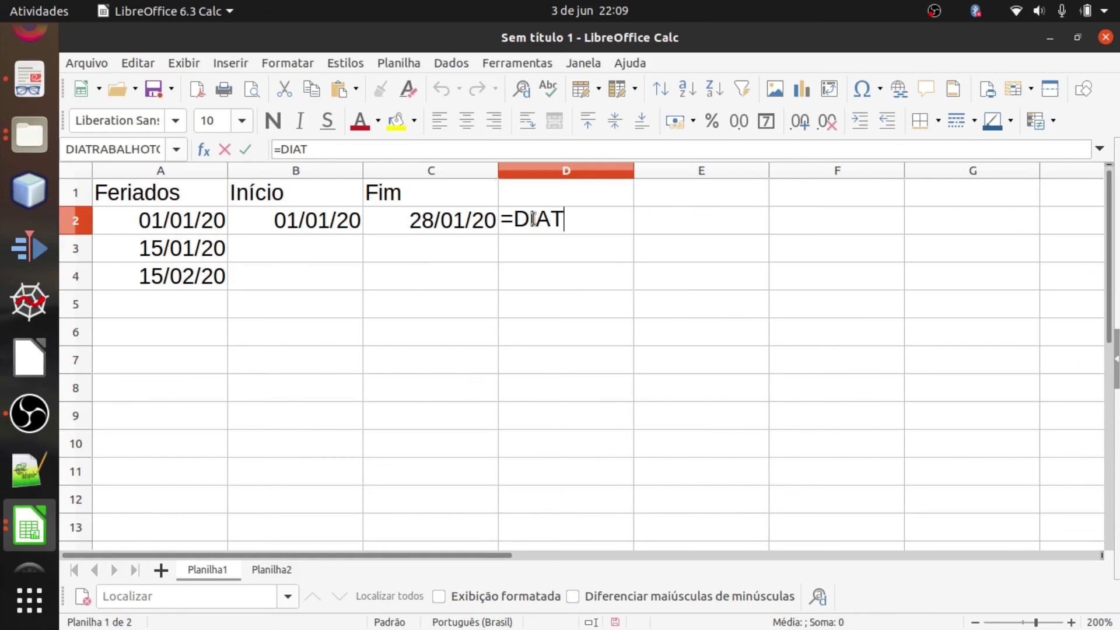
text(RABALHO)
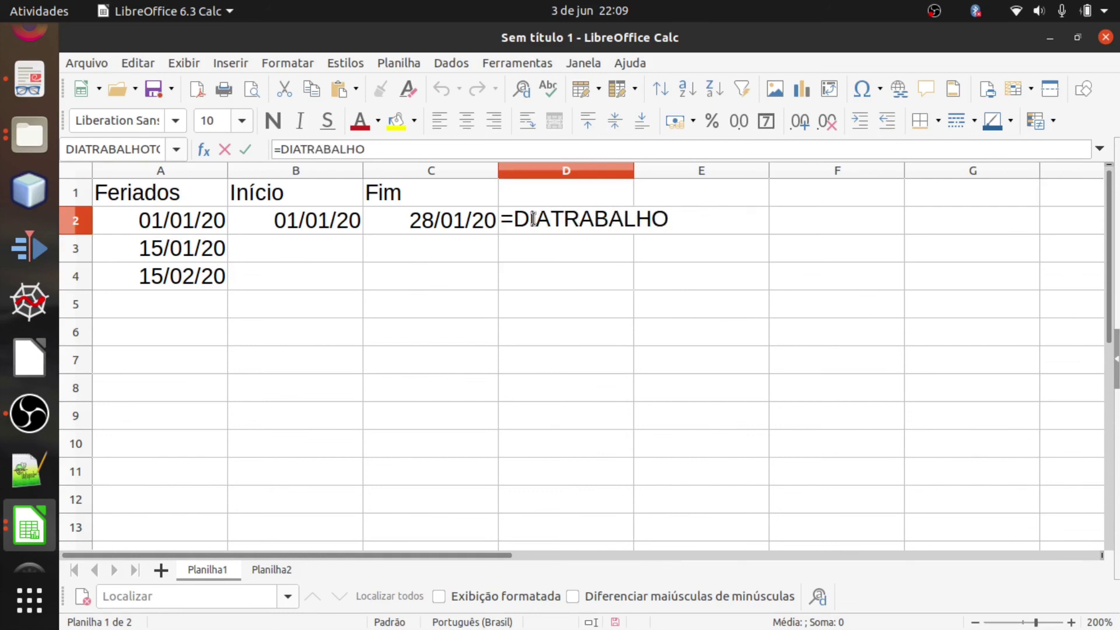
text(TOTAL()
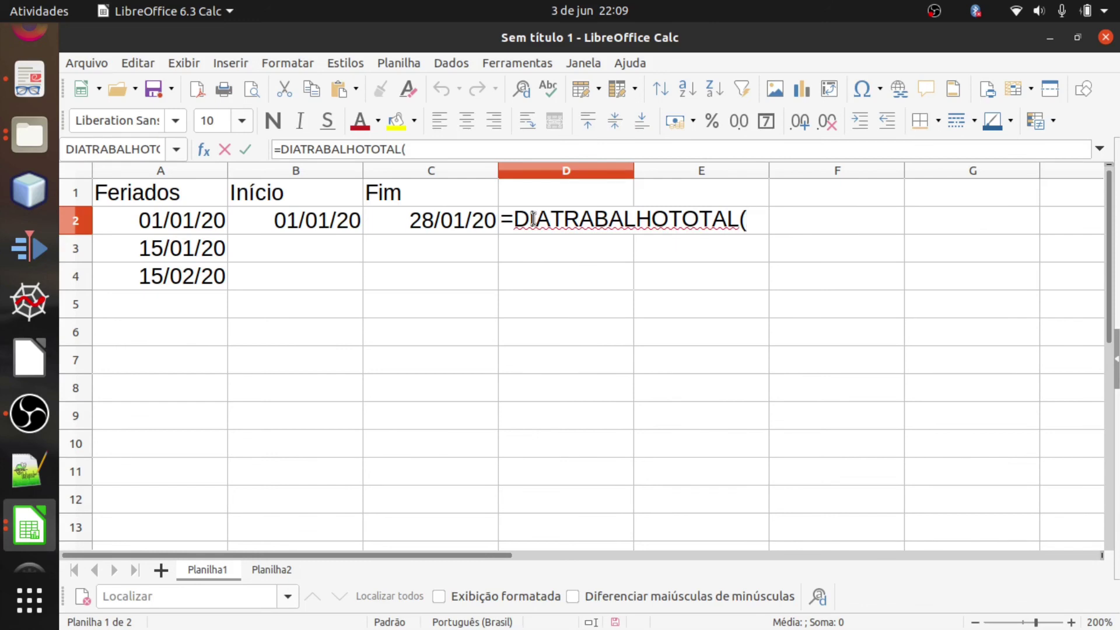
click(414, 226)
click(358, 228)
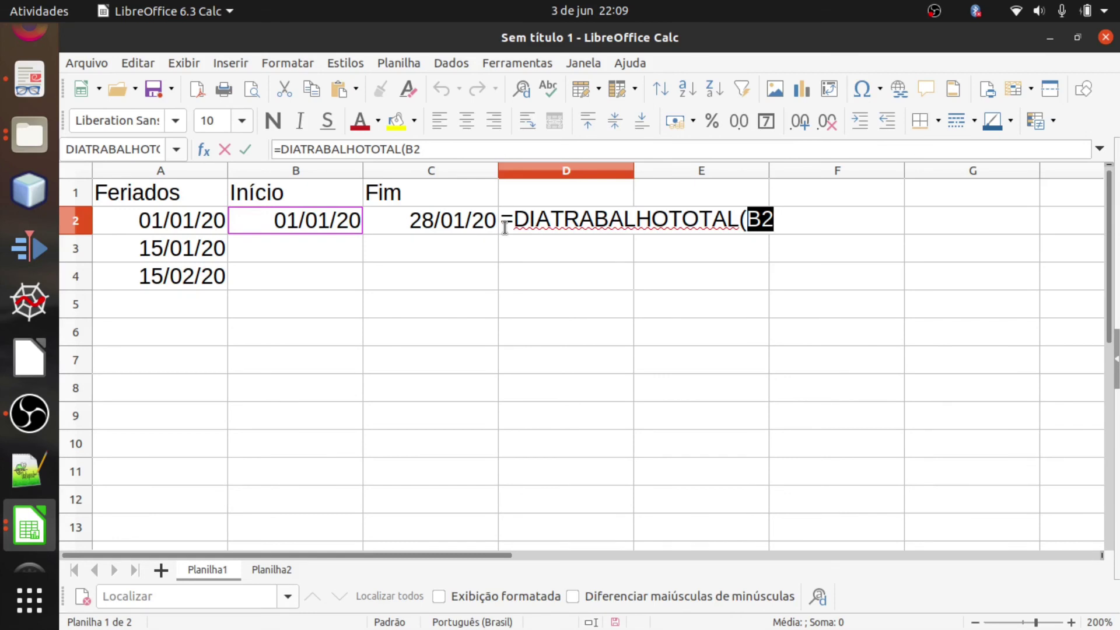
text(;)
click(457, 222)
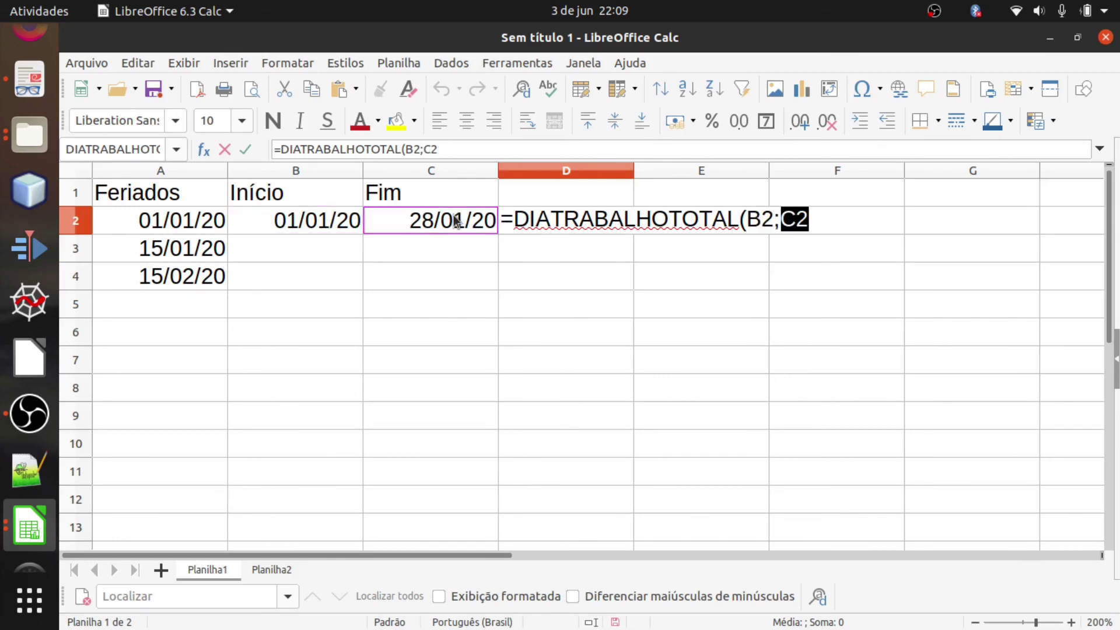
text(;)
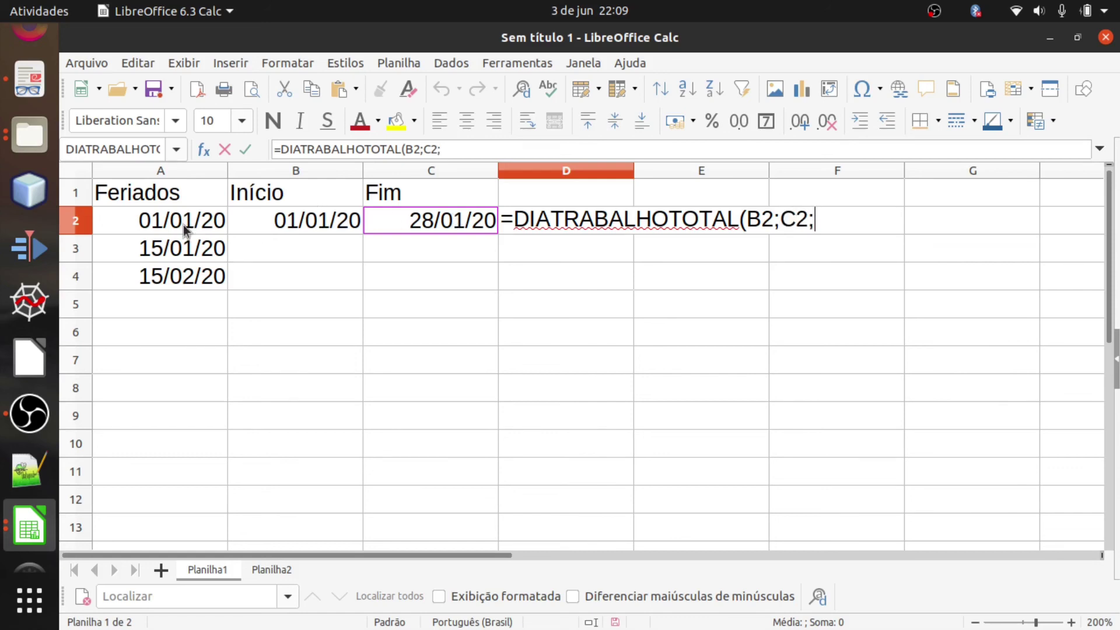
drag(180, 219, 188, 278)
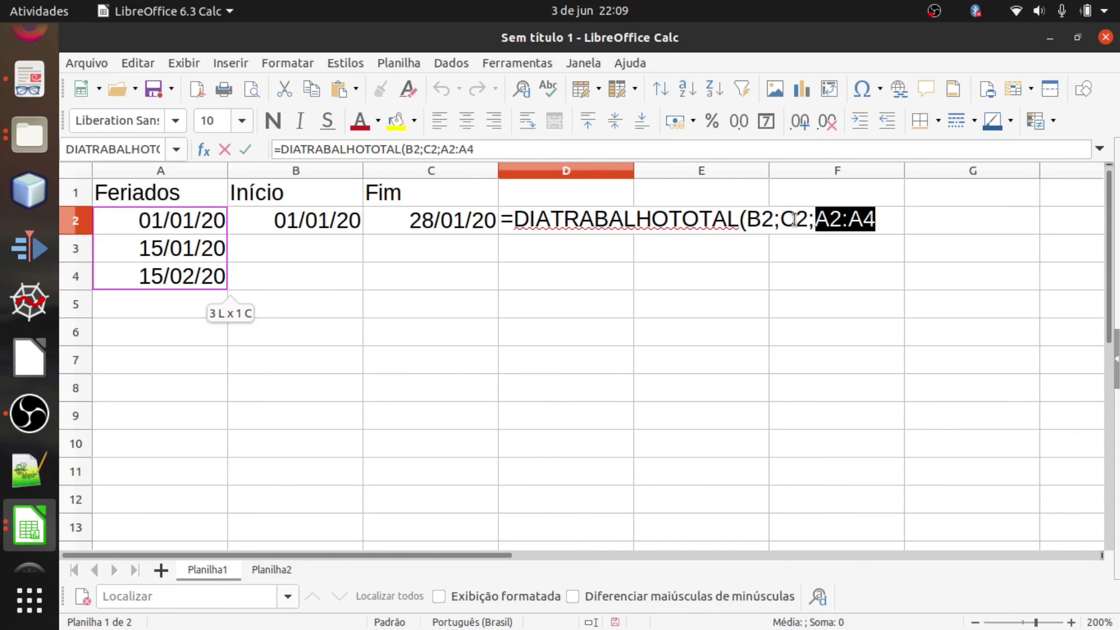
text())
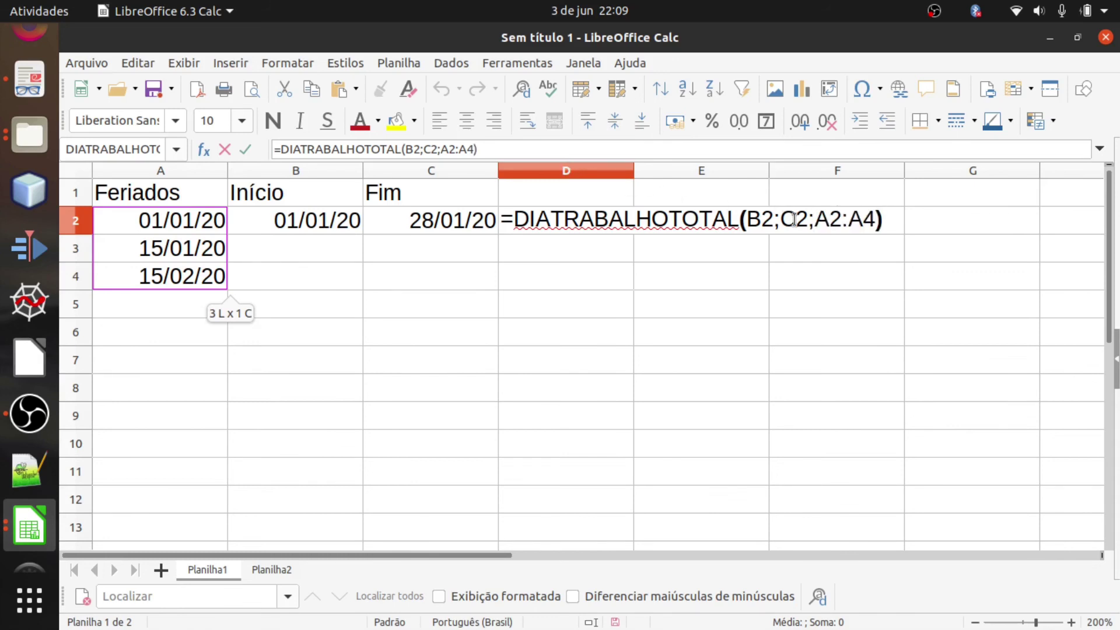
key(Return)
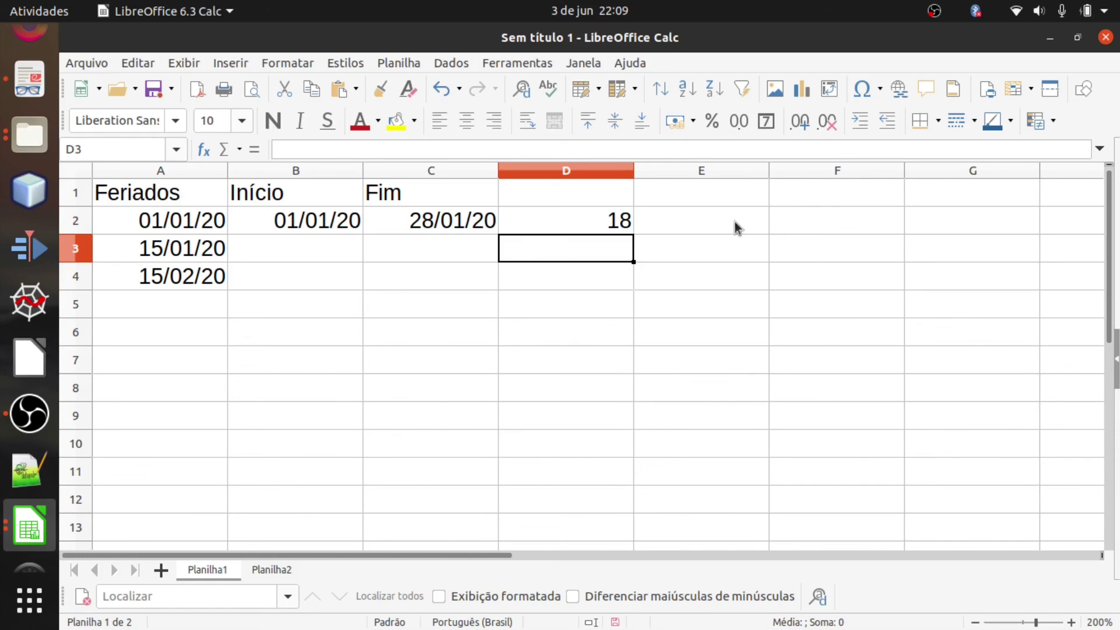
click(614, 219)
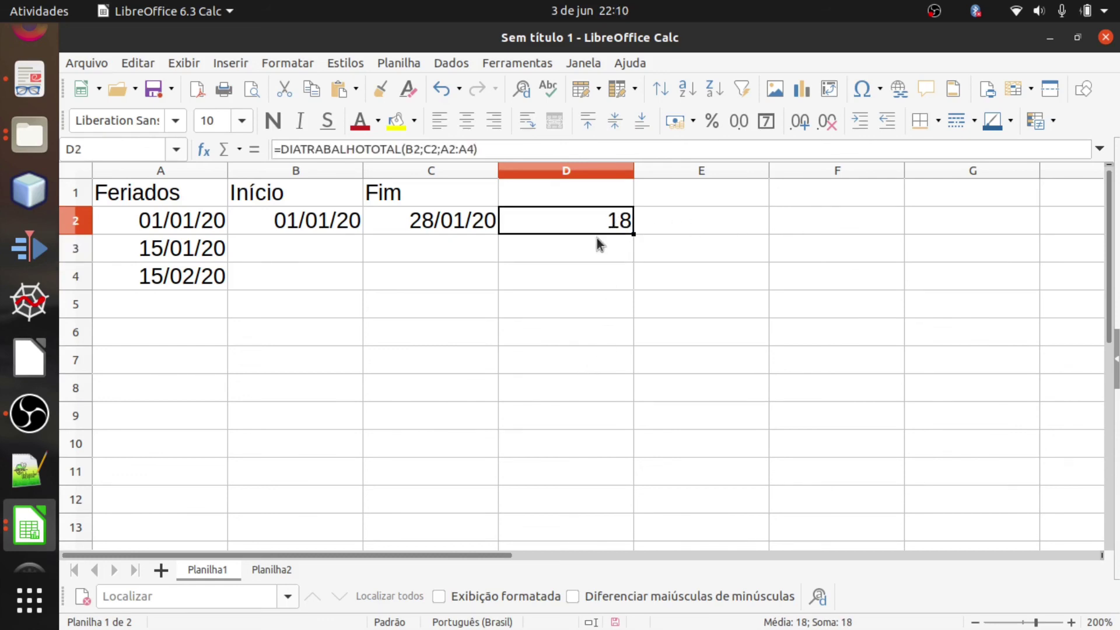
click(294, 221)
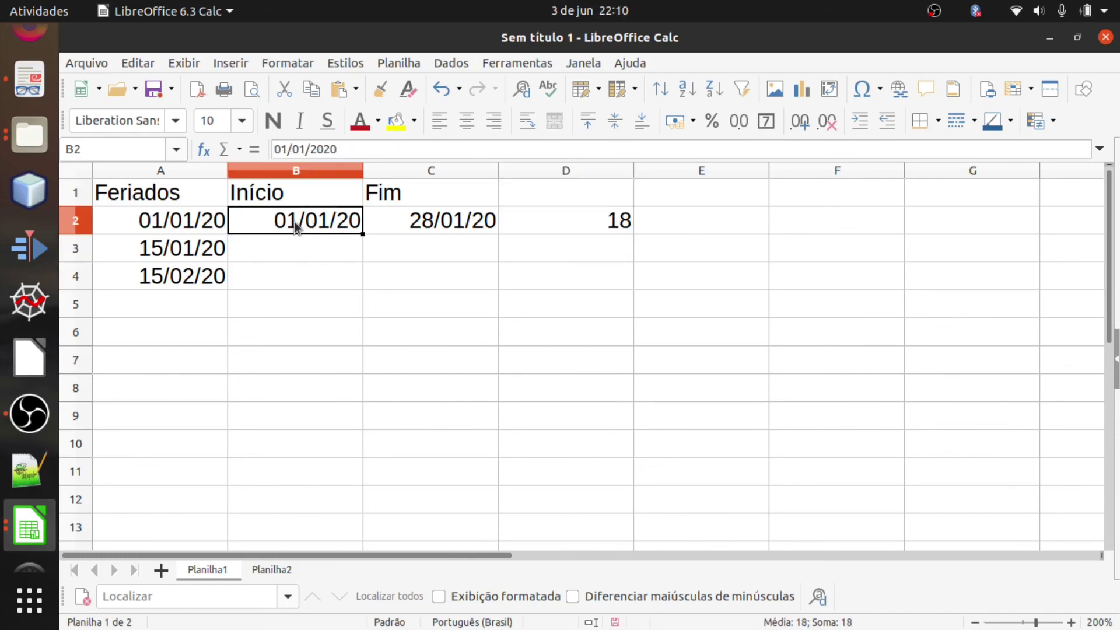
Review the start date in B2, the end date in C2 and the working-days formula in D2
click(455, 222)
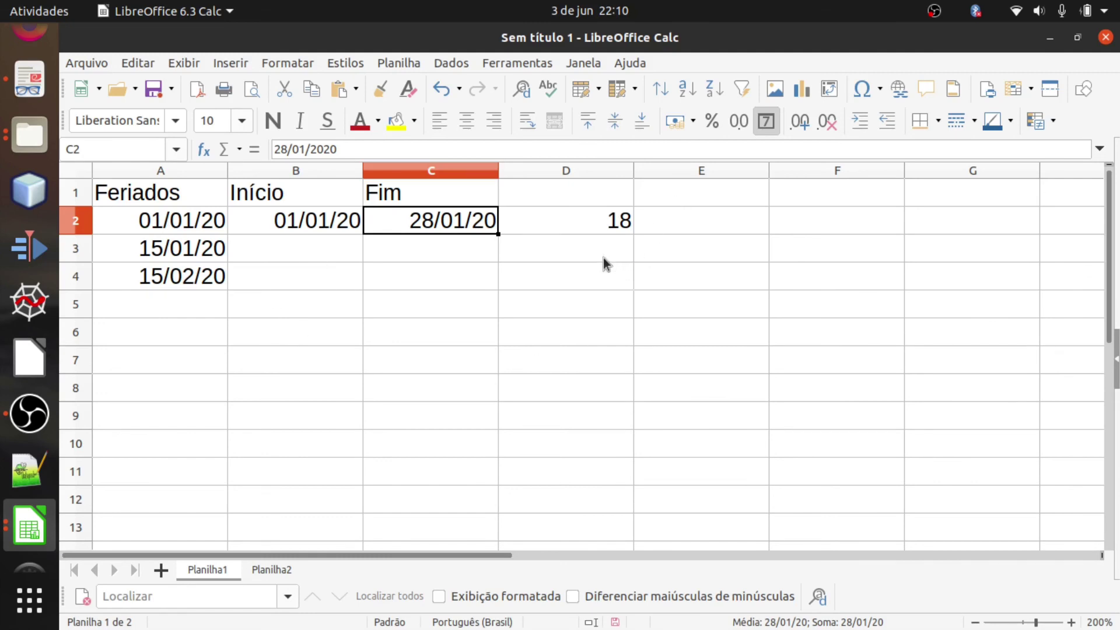
click(598, 222)
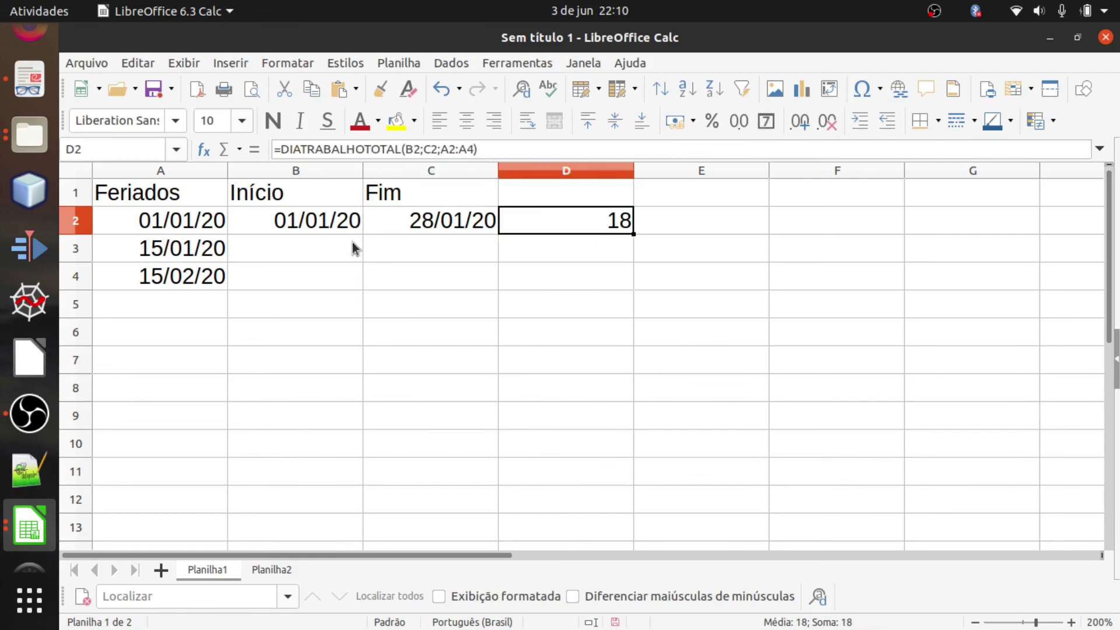
click(600, 281)
click(580, 231)
click(409, 230)
click(328, 227)
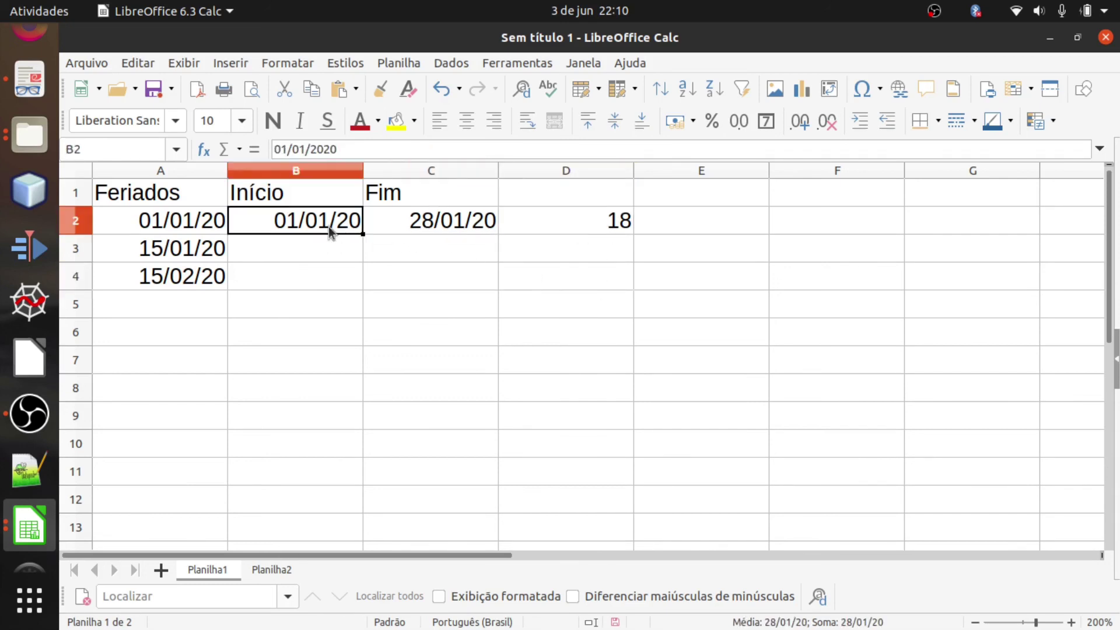
click(358, 254)
click(424, 228)
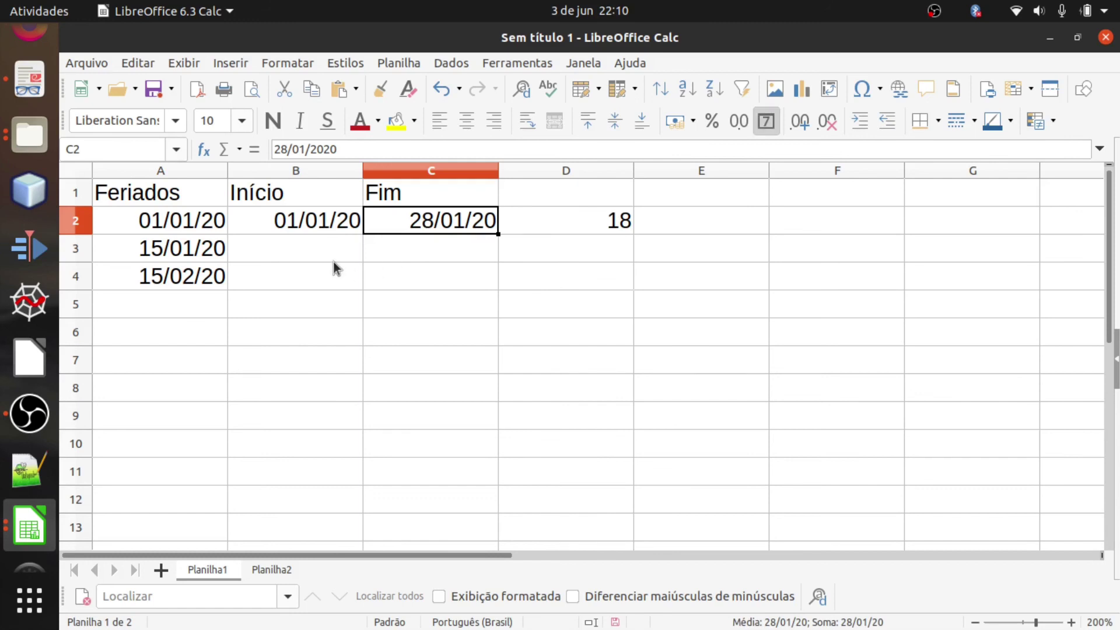
click(619, 224)
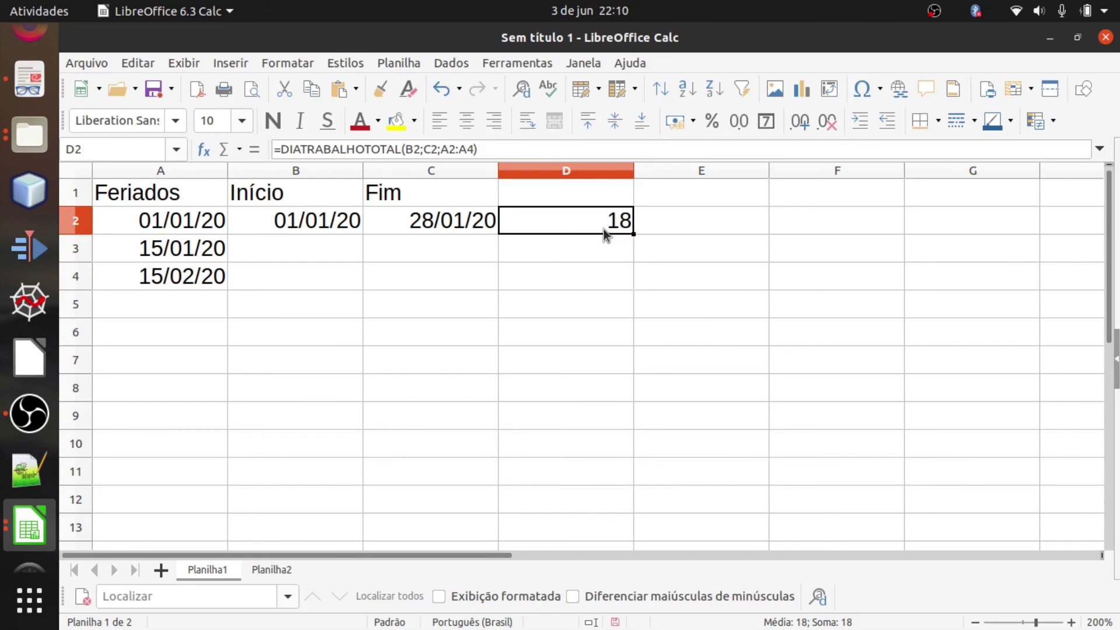
click(603, 245)
click(581, 225)
click(590, 226)
key(alt+Tab)
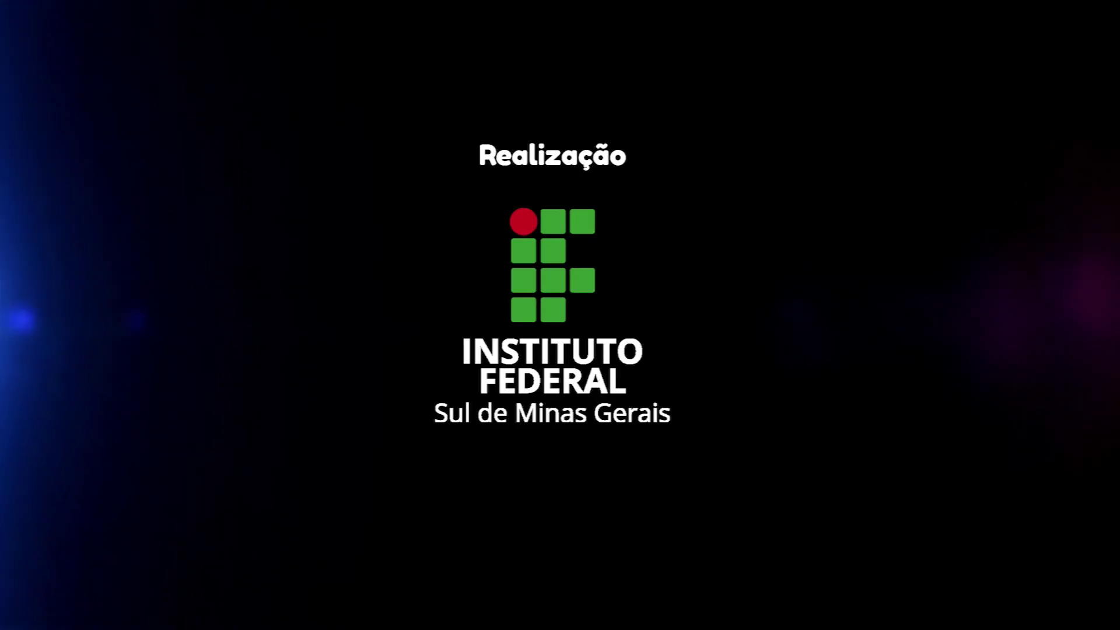